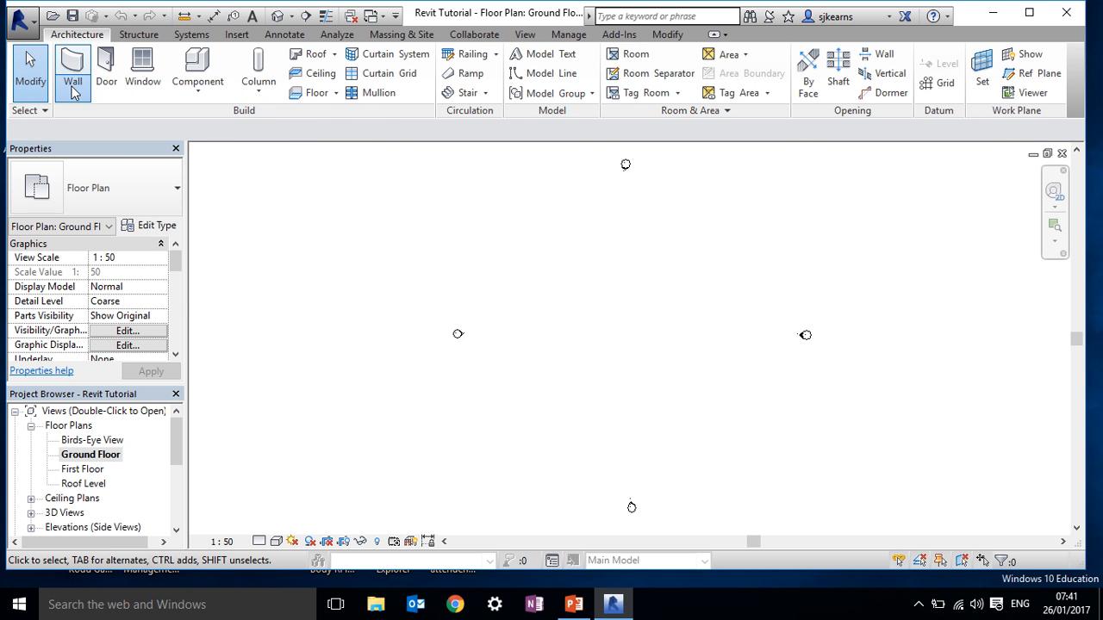
Draw a closed rectangle of four Concept - Ext 300mm walls, about 19000 by 12500 mm, between the elevation markers on the Ground Floor plan.
click(74, 93)
click(76, 69)
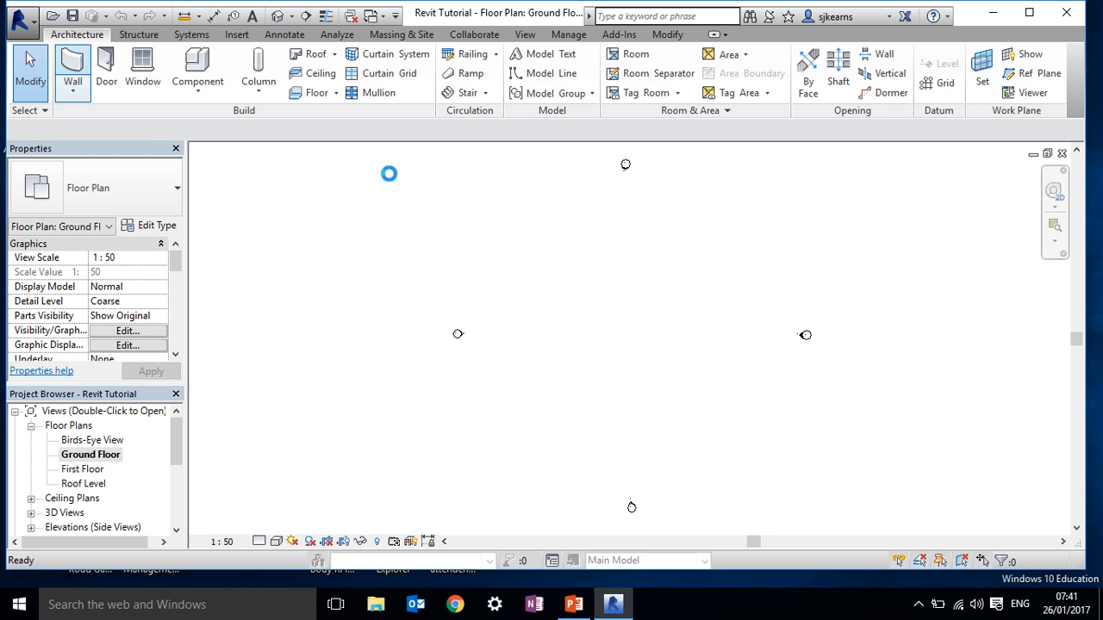
click(510, 206)
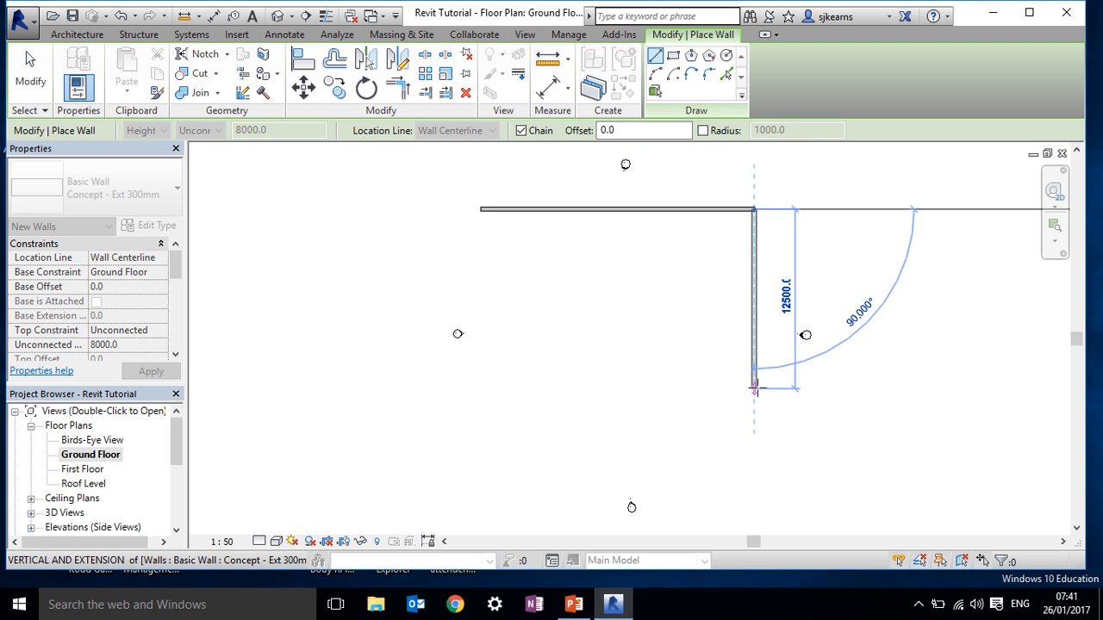
click(756, 388)
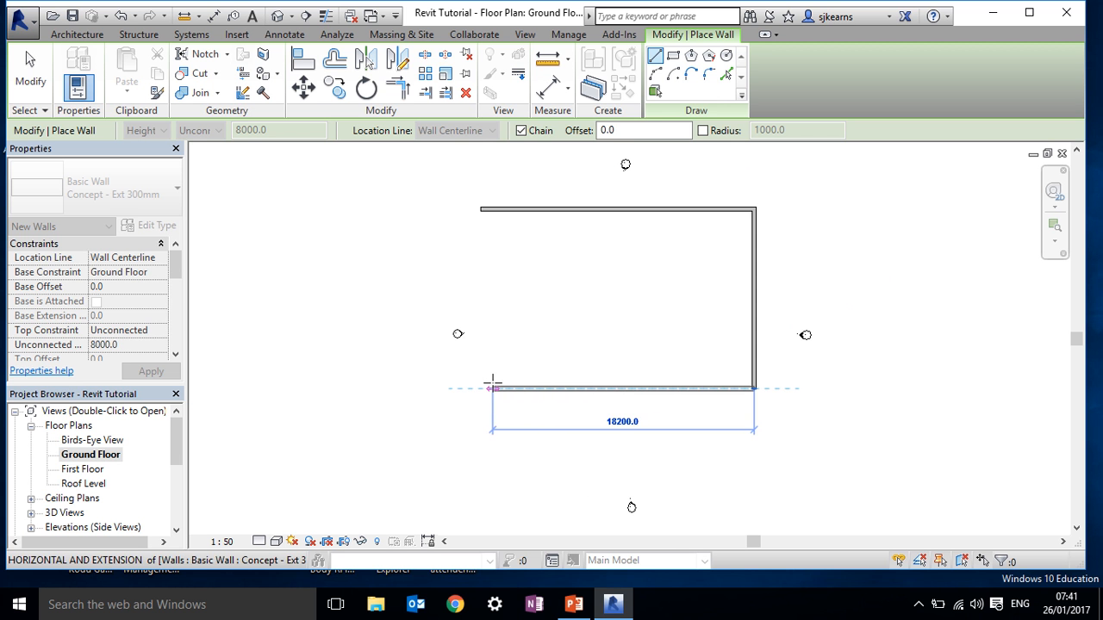
click(481, 388)
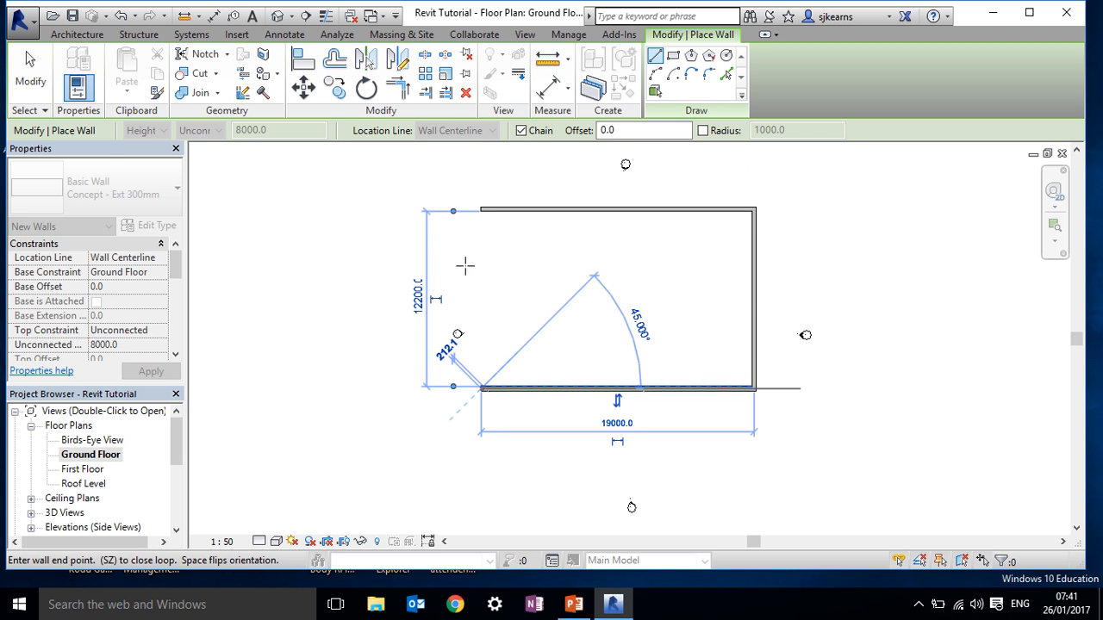
click(481, 208)
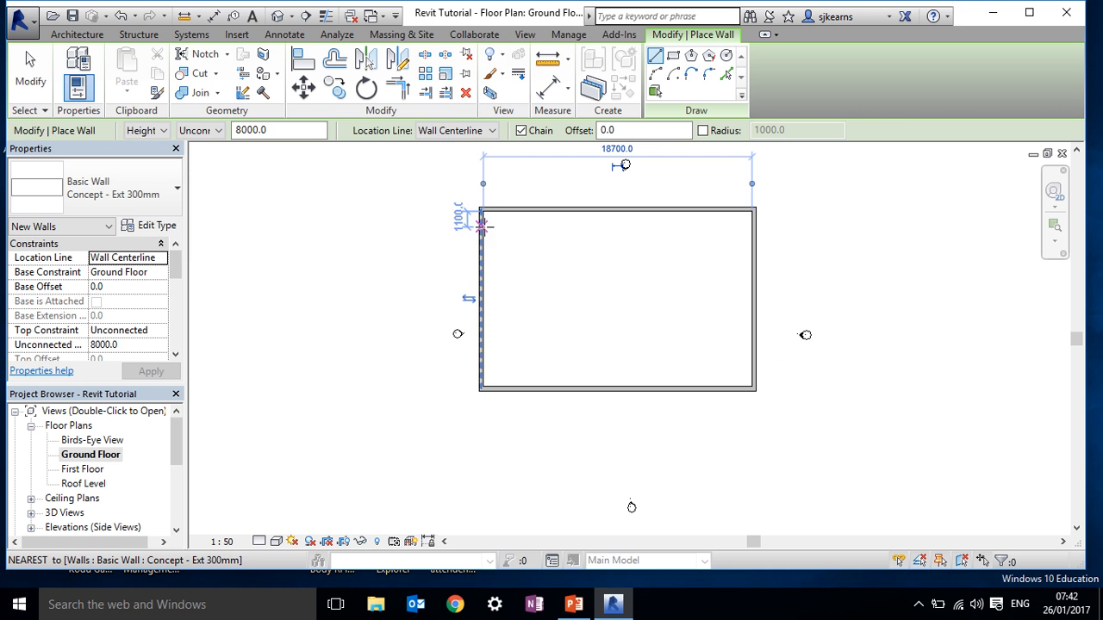
key(Escape)
key(Escape)
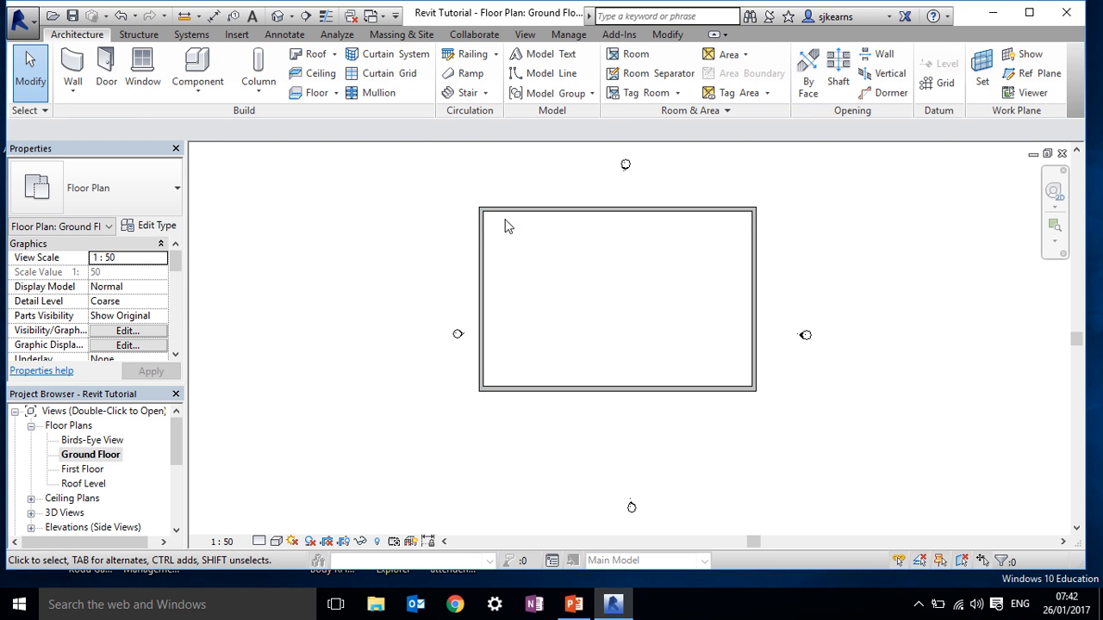
Select all four walls and examine which wall types are available for them.
drag(465, 199, 751, 401)
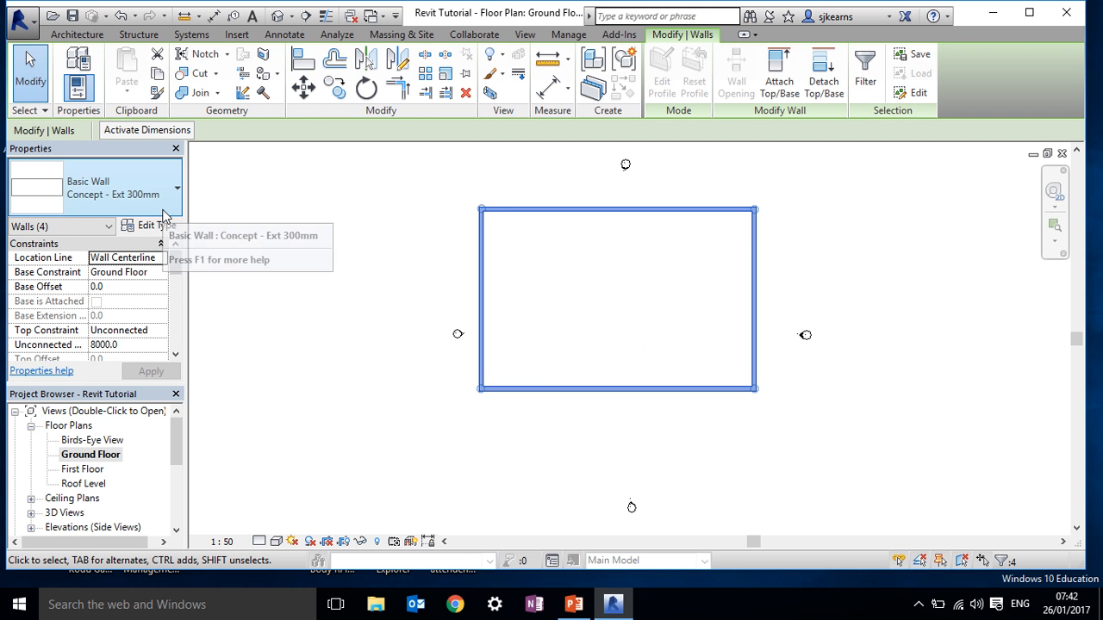
click(162, 208)
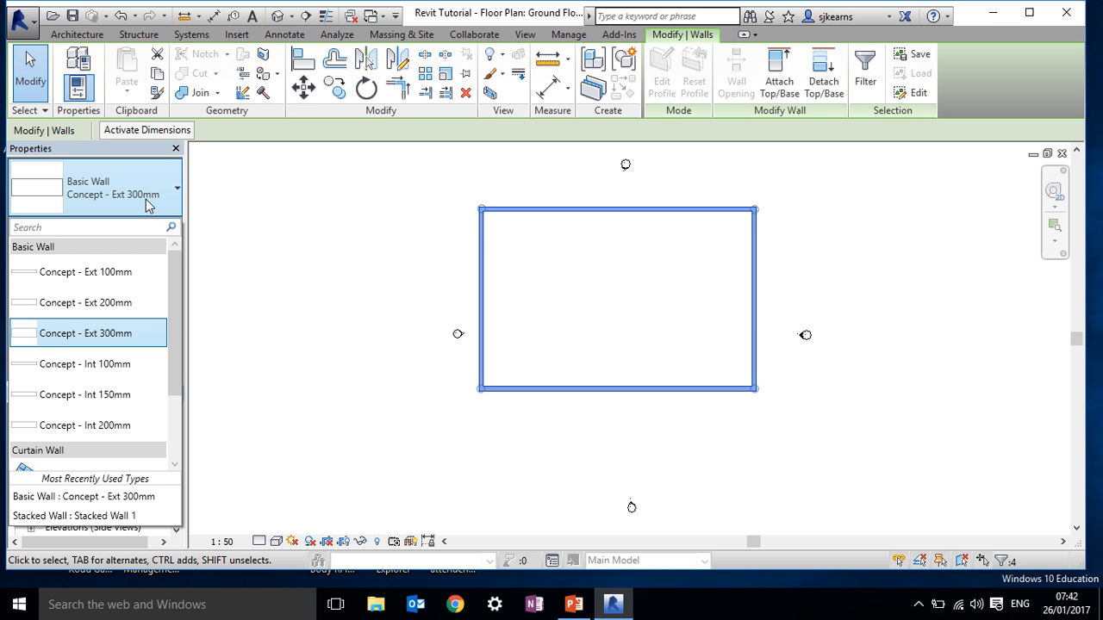
click(180, 191)
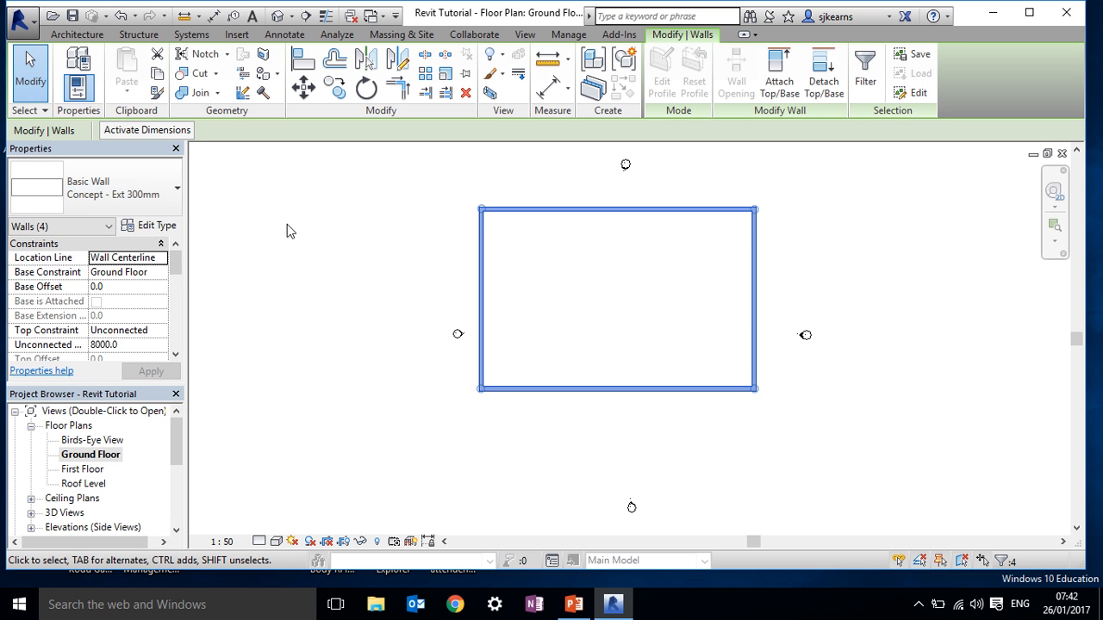
click(306, 240)
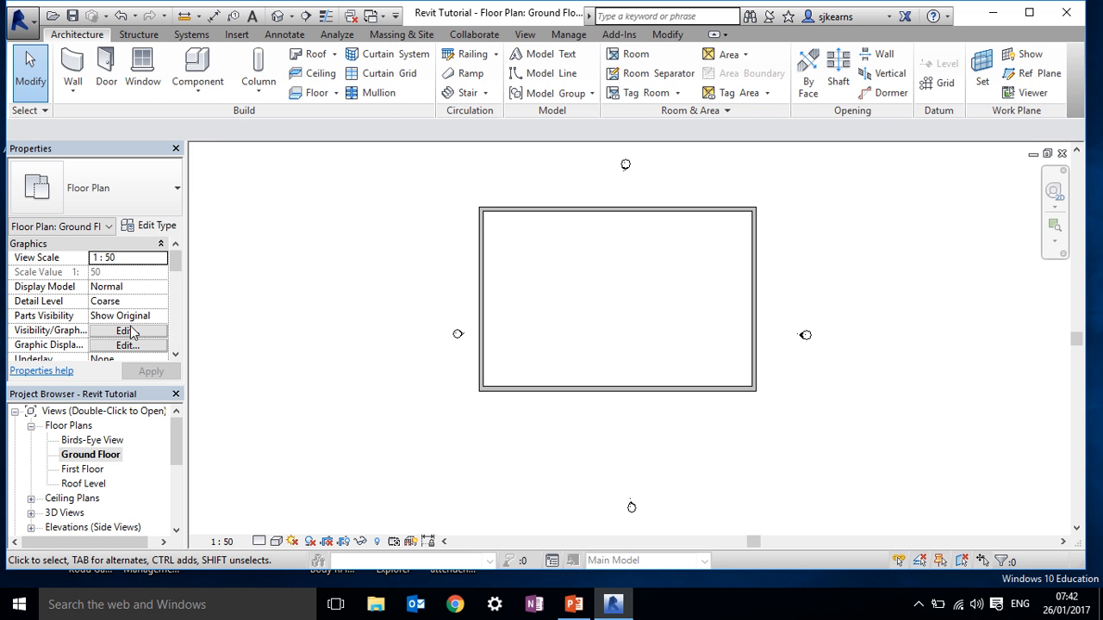
Set the top constraint of all four walls to Up to level: Roof Level.
drag(175, 268, 176, 290)
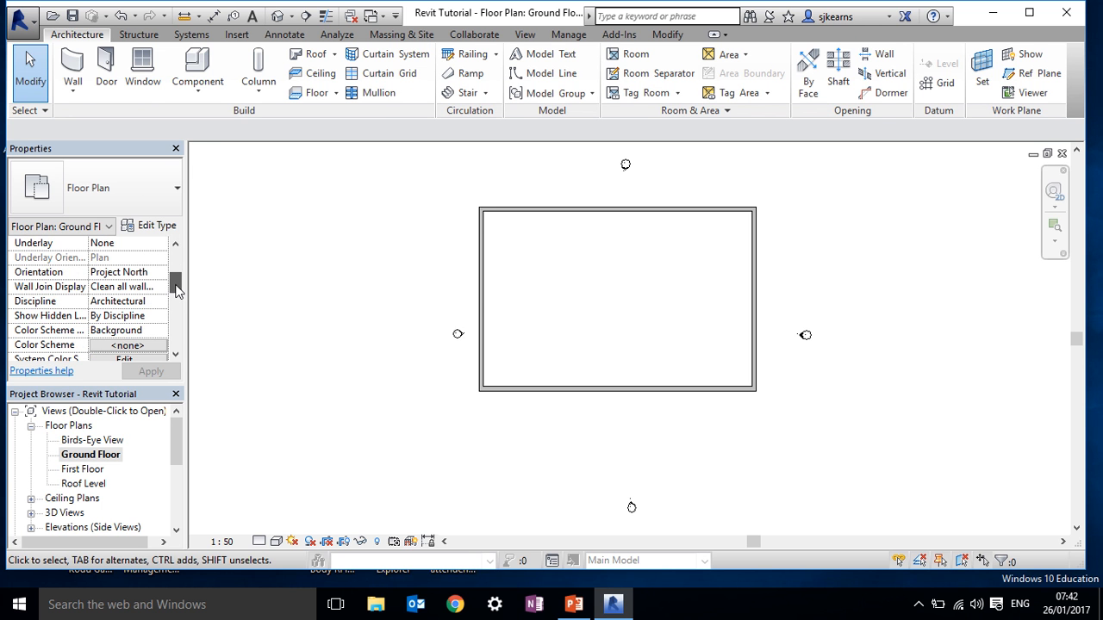
drag(465, 189, 778, 419)
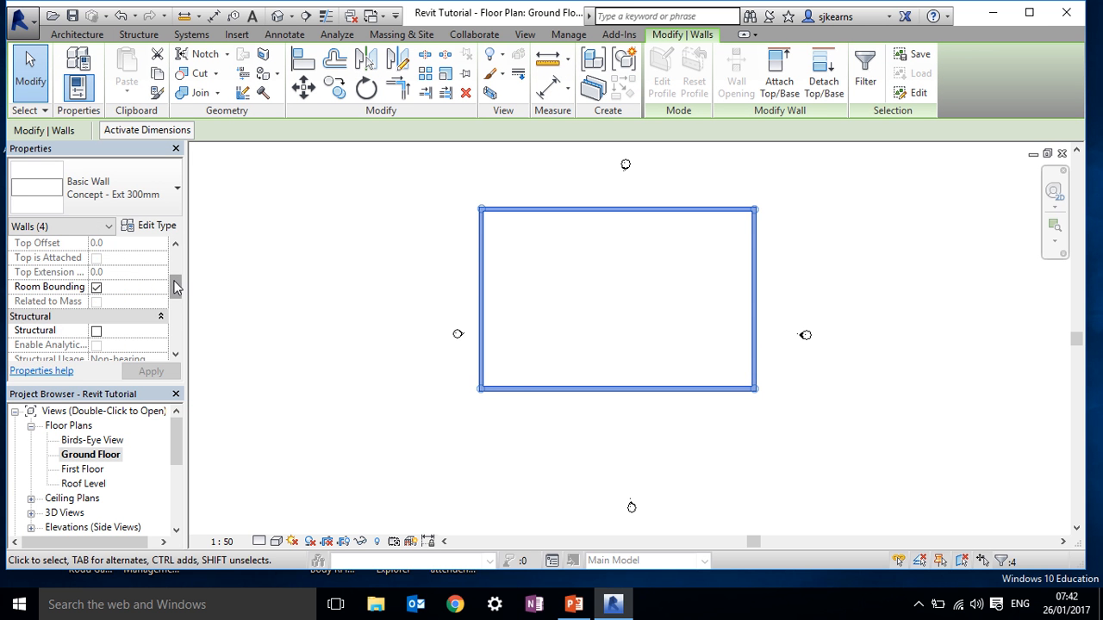
mouse_move(175, 287)
mouse_down()
mouse_move(178, 305)
mouse_move(191, 272)
mouse_up()
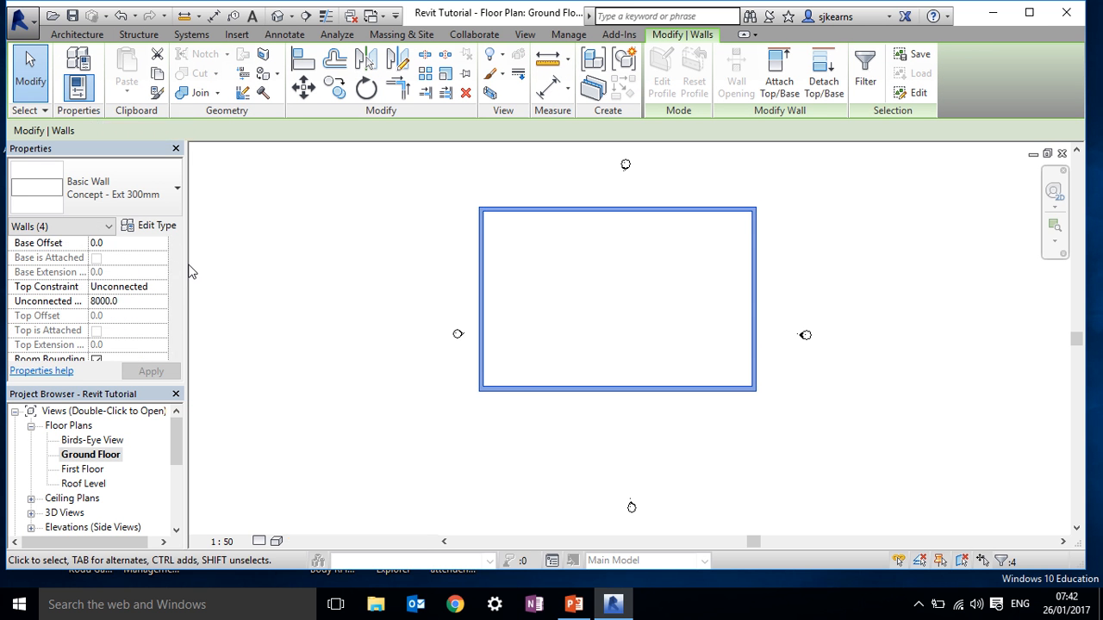
click(150, 287)
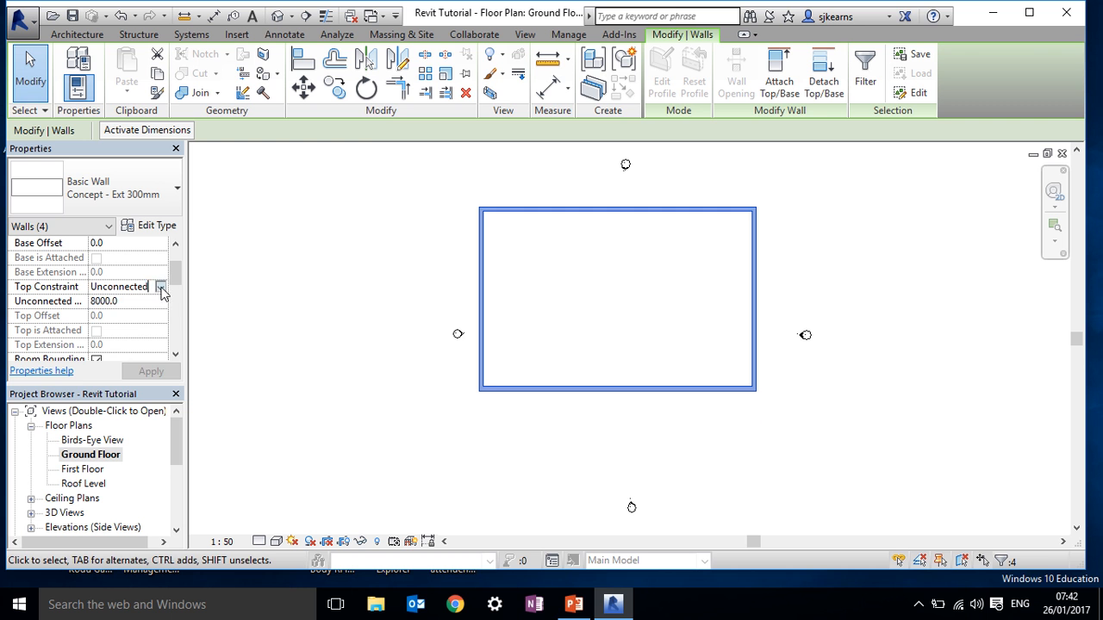
click(160, 288)
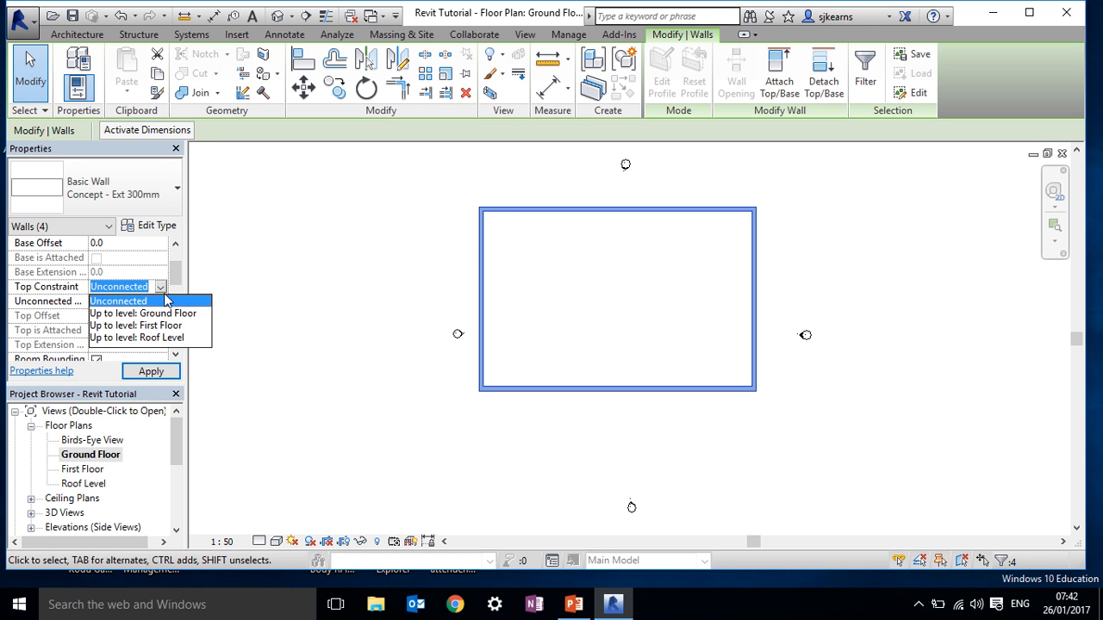
click(161, 289)
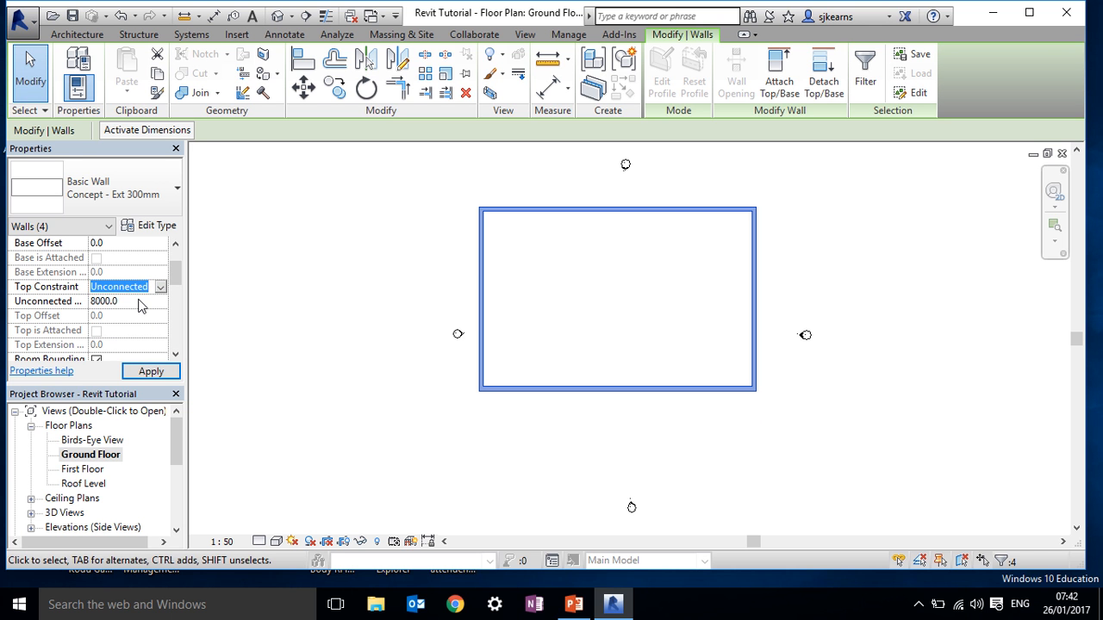
click(162, 290)
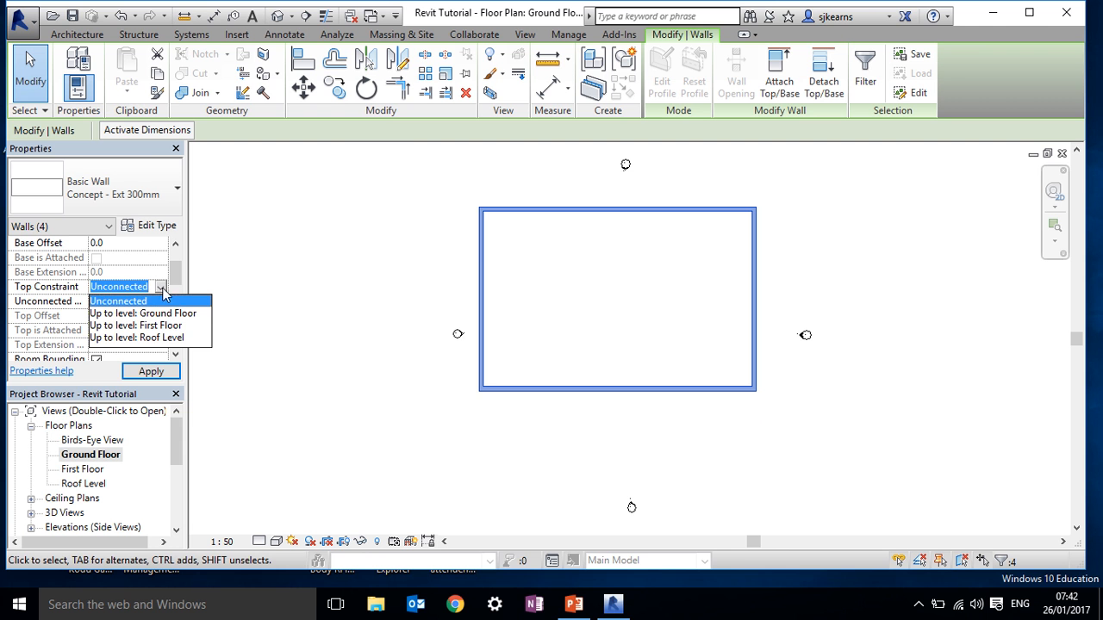
click(164, 338)
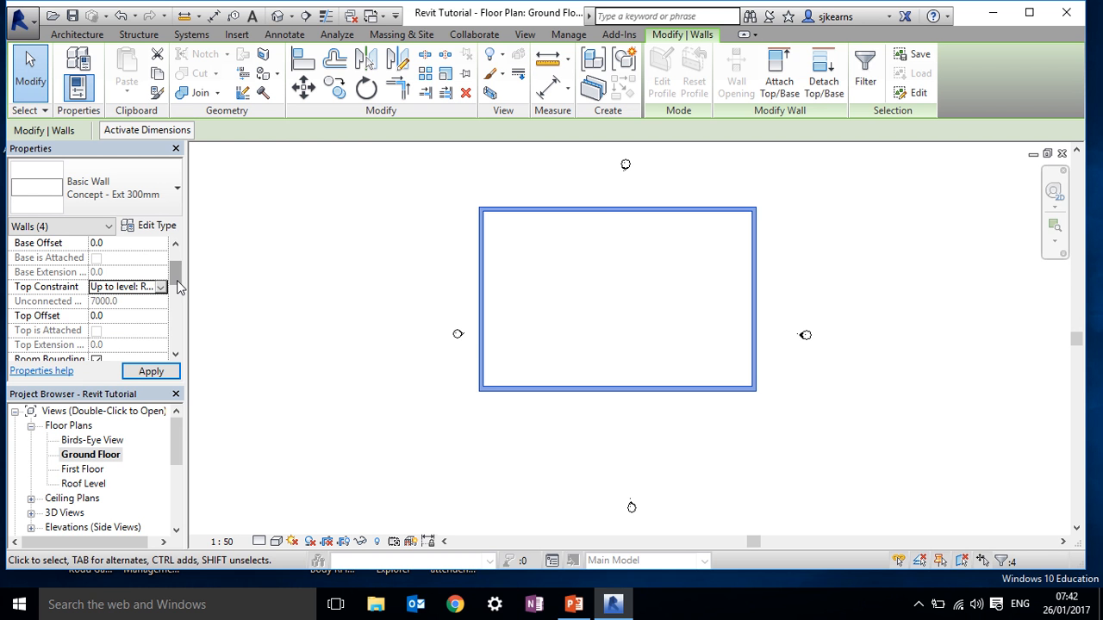
Set the base offset of the four selected walls to -500 mm, apply it and clear the selection.
drag(178, 281, 179, 273)
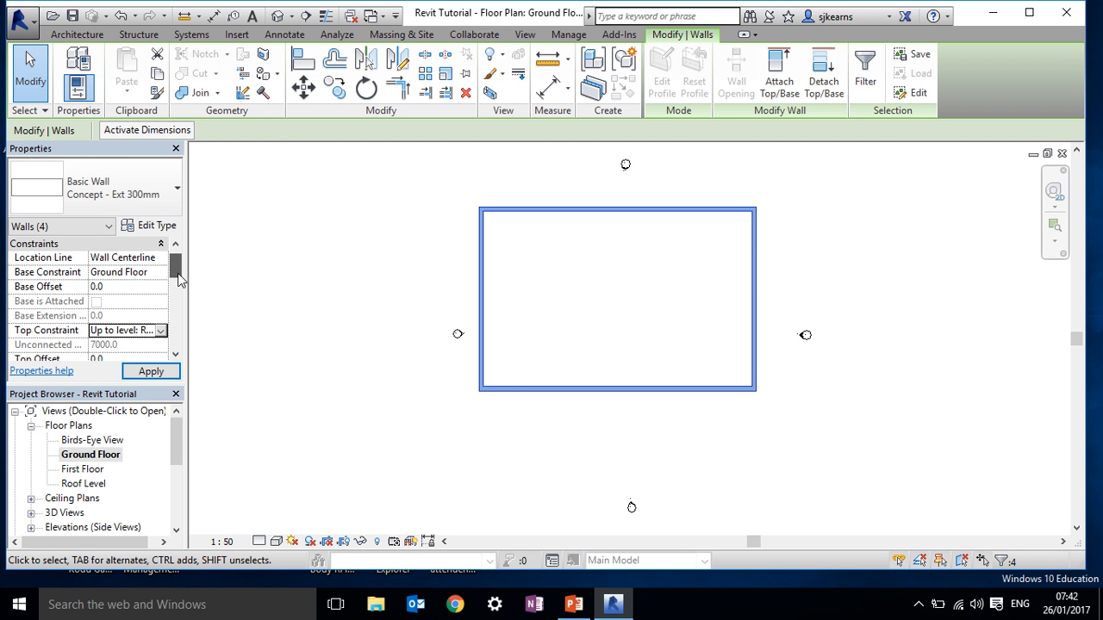
click(115, 286)
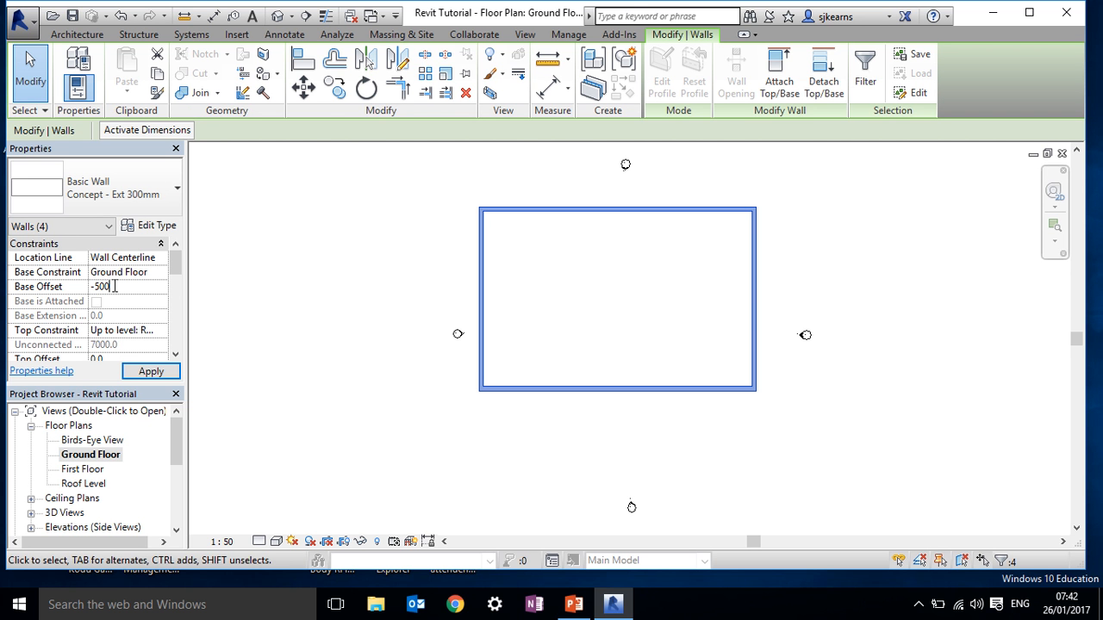
text(-500)
key(Return)
click(147, 372)
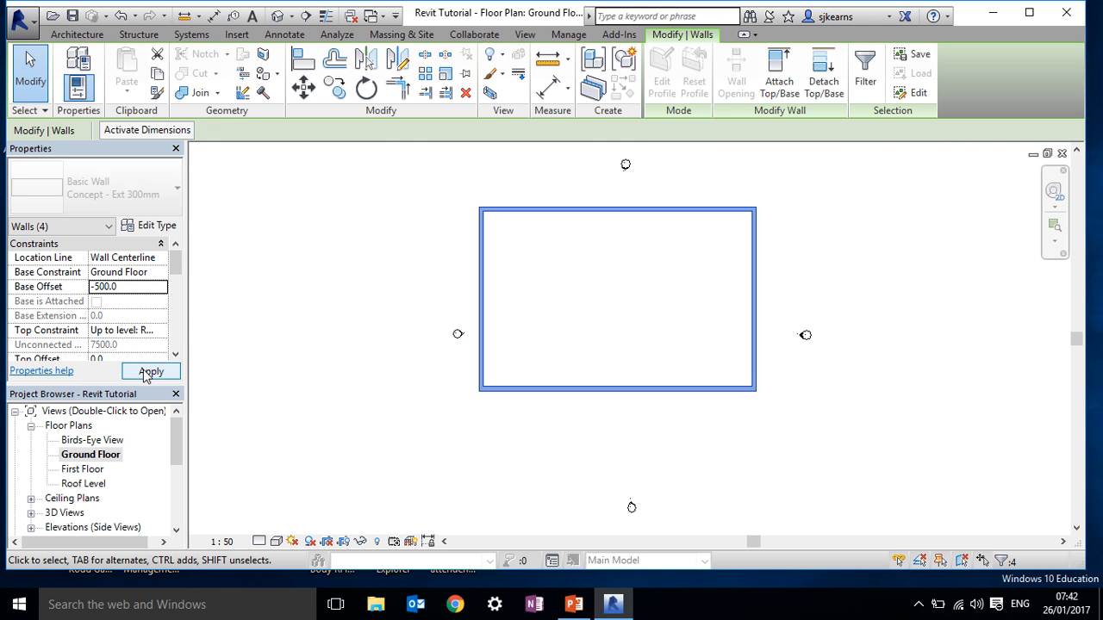
click(289, 330)
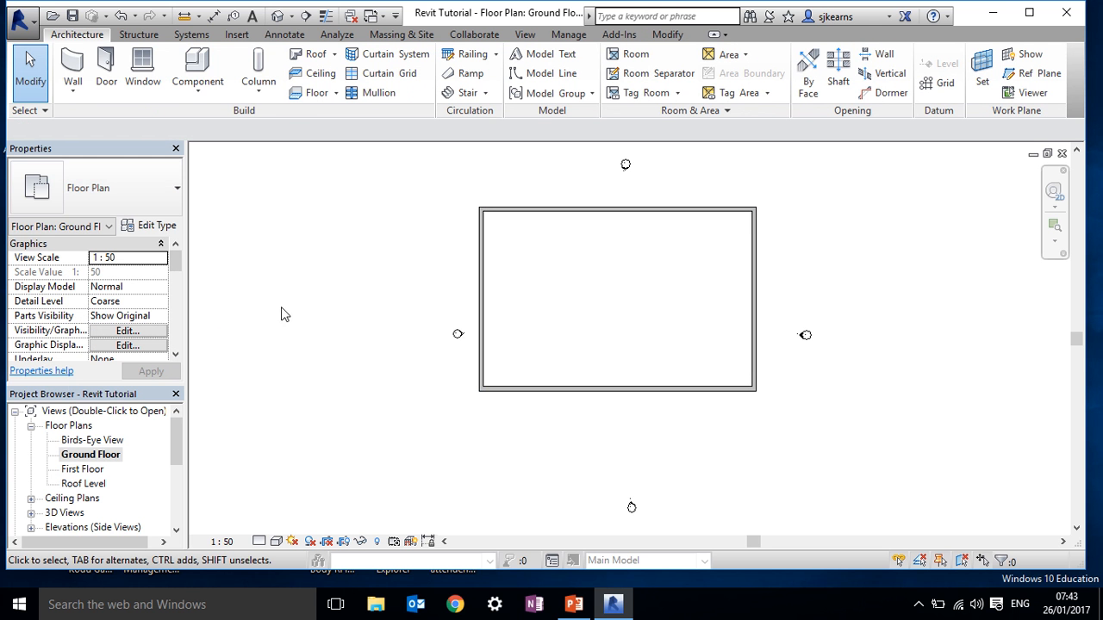
In the default 3D view, place Concept 750x275mm wall foundations under all four walls, without loading an isolated foundation family.
click(31, 513)
double_click(73, 513)
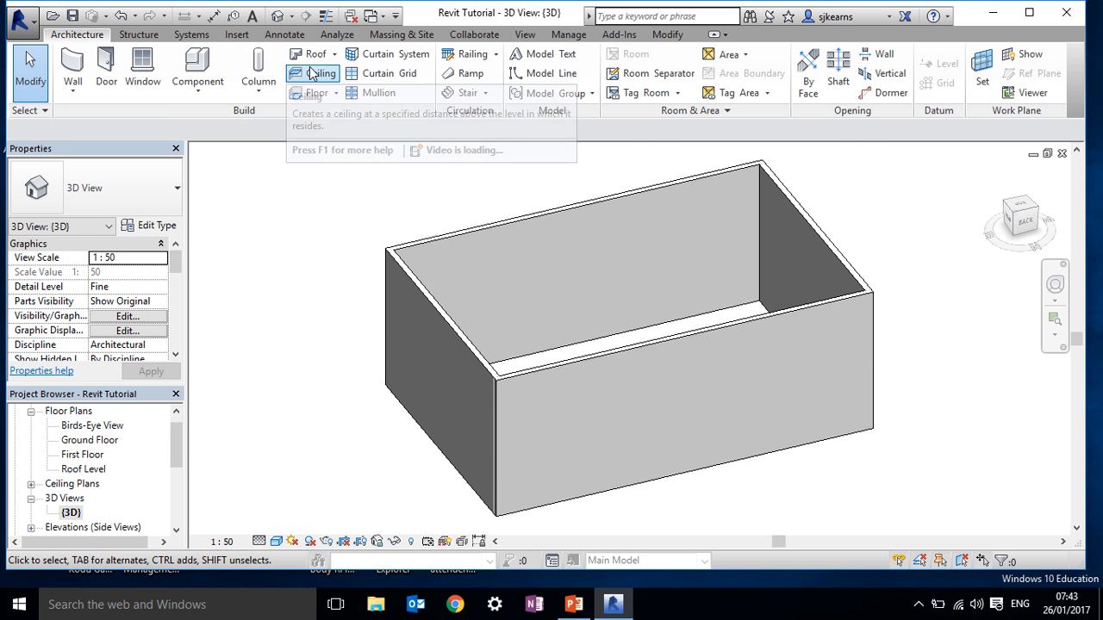
click(165, 39)
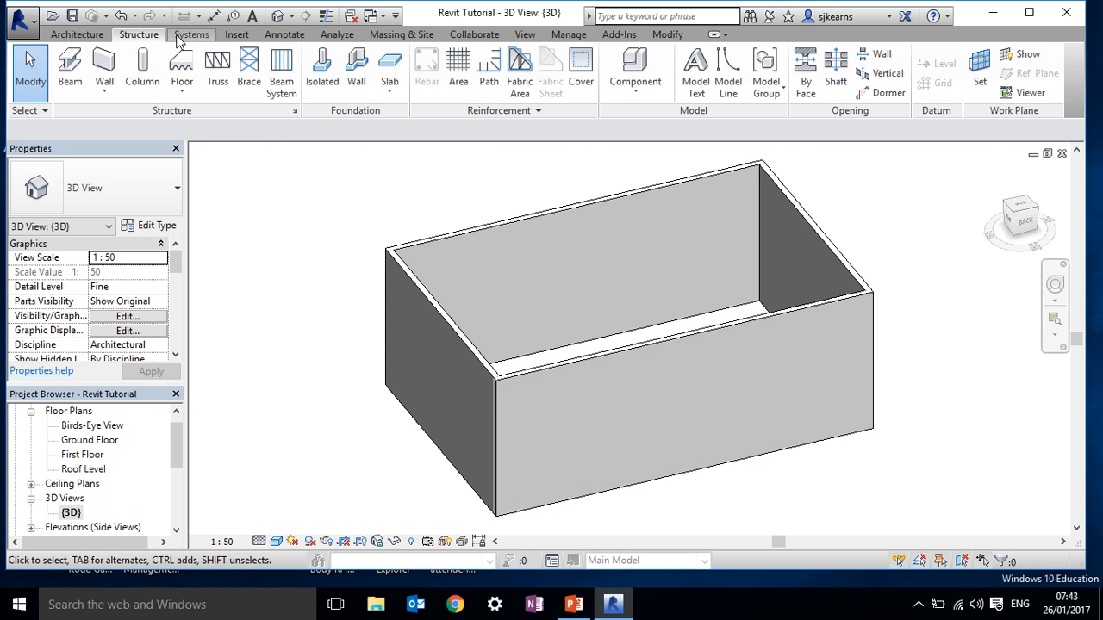
click(324, 71)
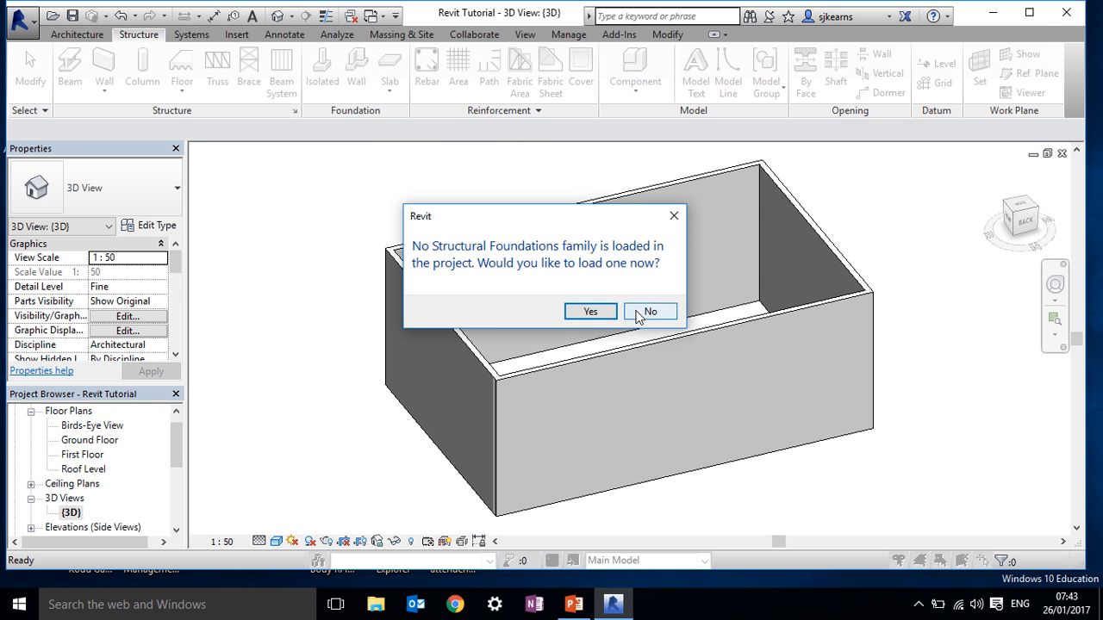
click(648, 312)
click(360, 78)
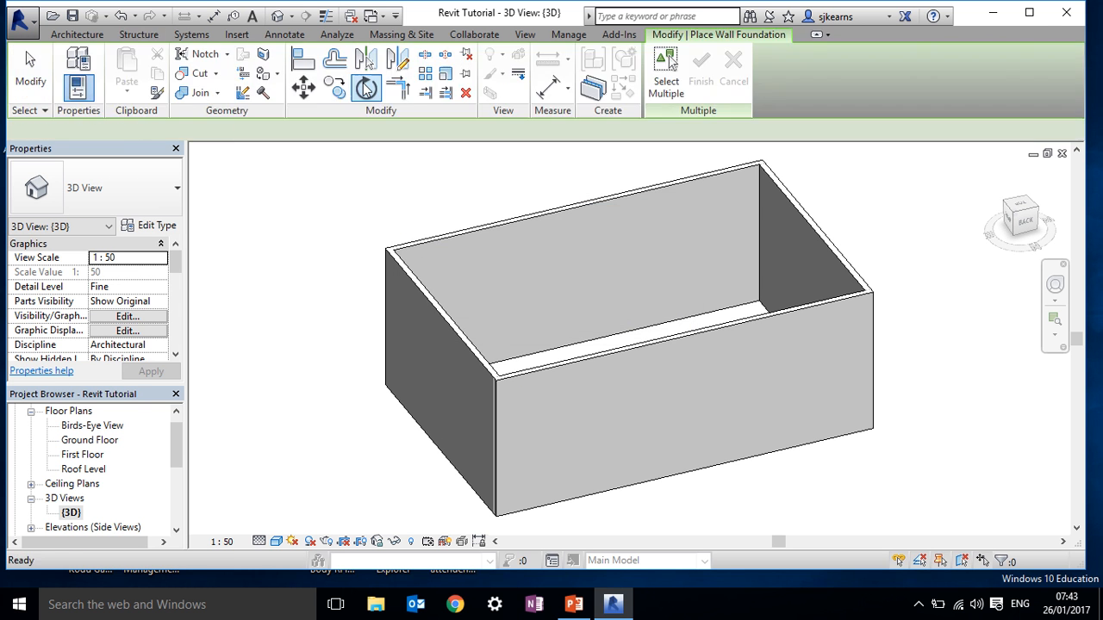
click(437, 301)
click(656, 262)
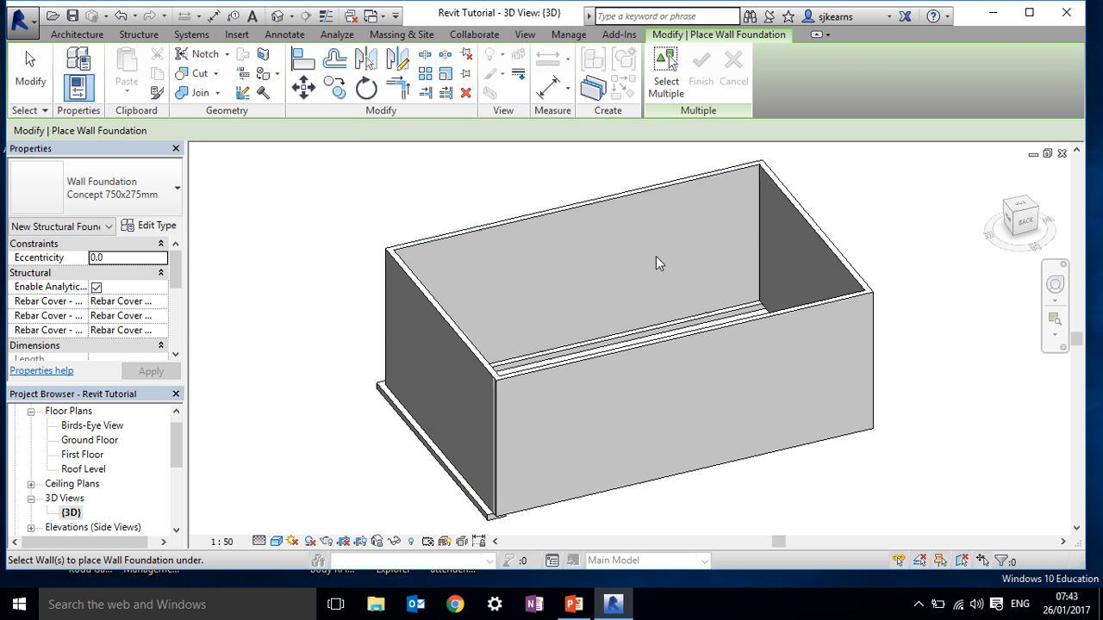
click(814, 234)
click(747, 321)
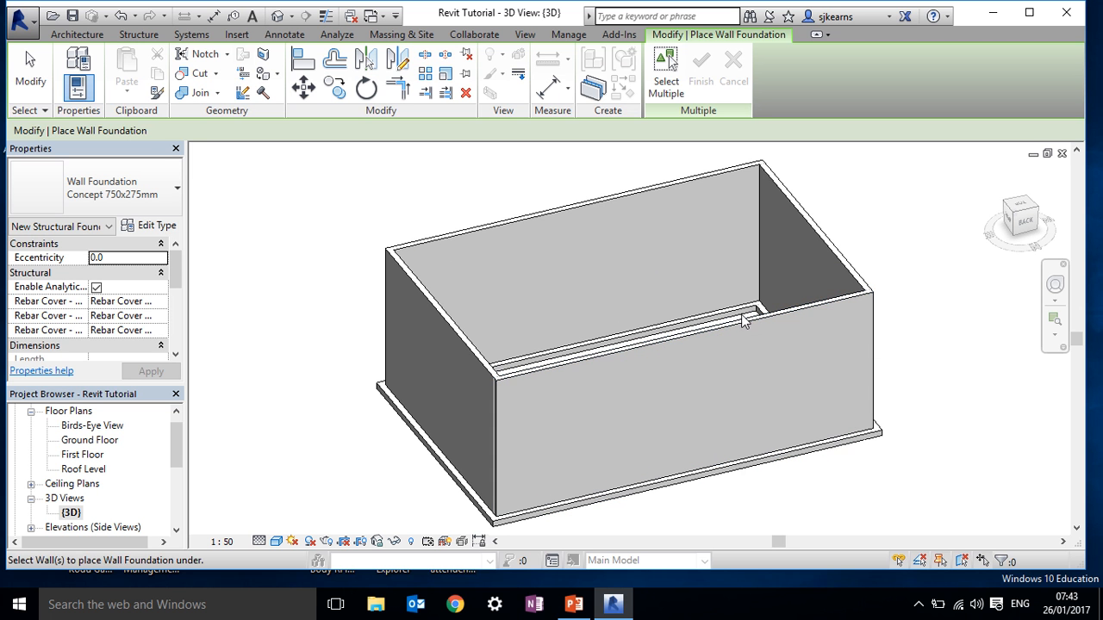
click(543, 199)
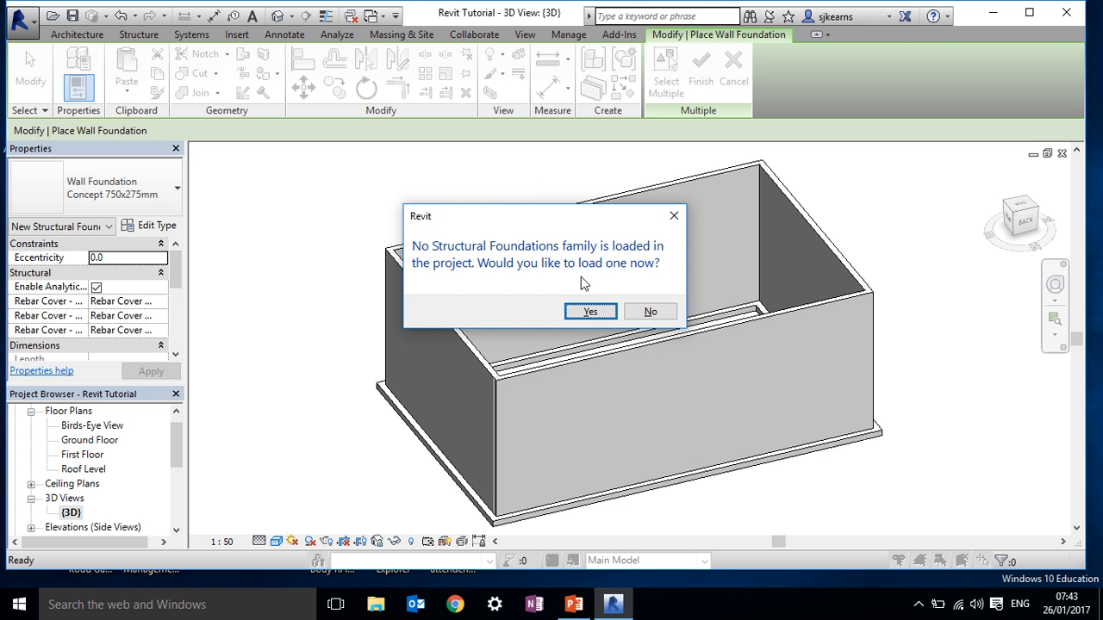
click(629, 312)
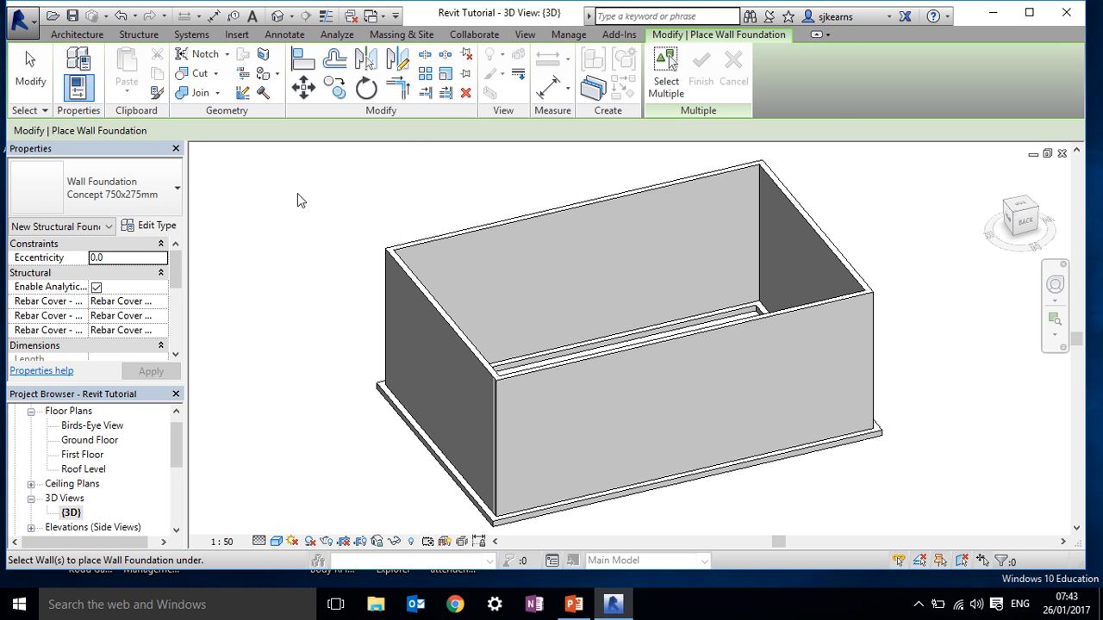
key(Escape)
key(Escape)
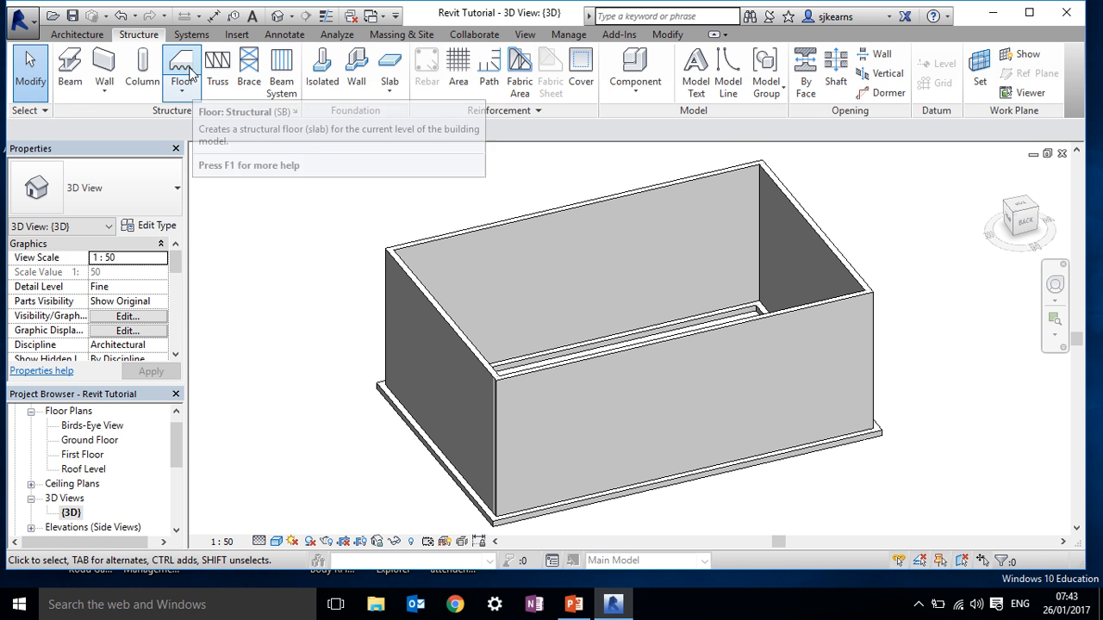
click(196, 78)
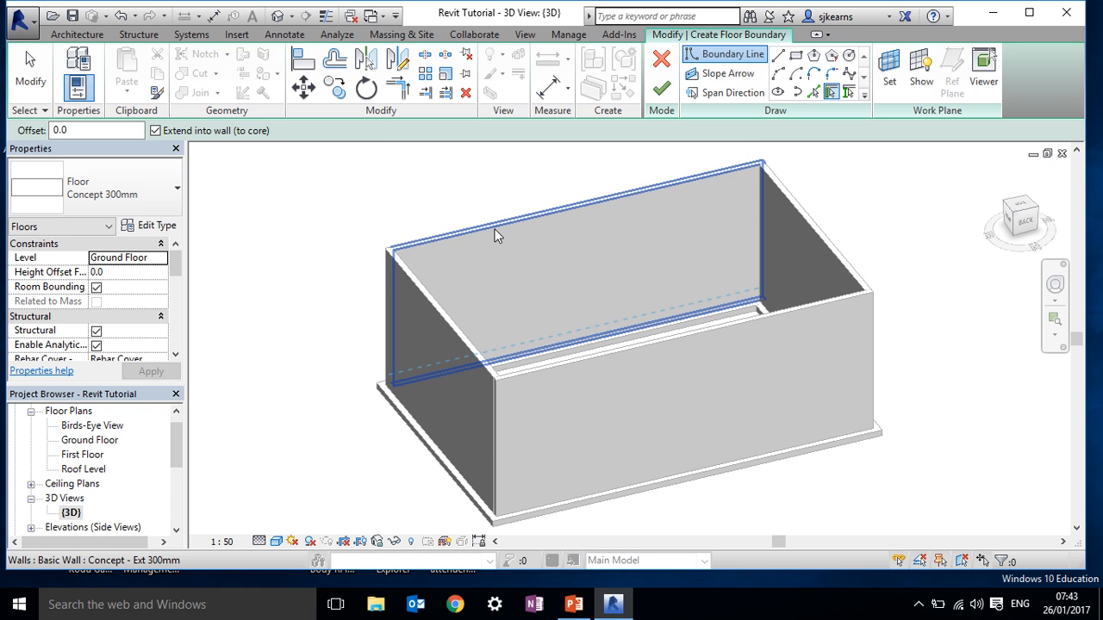
click(495, 233)
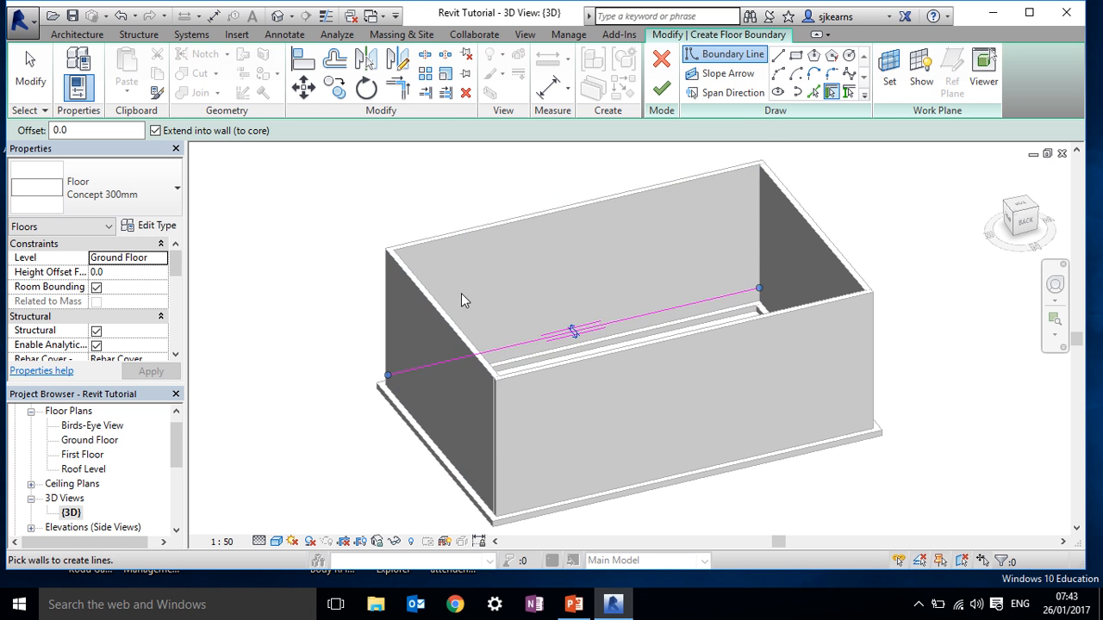
click(576, 336)
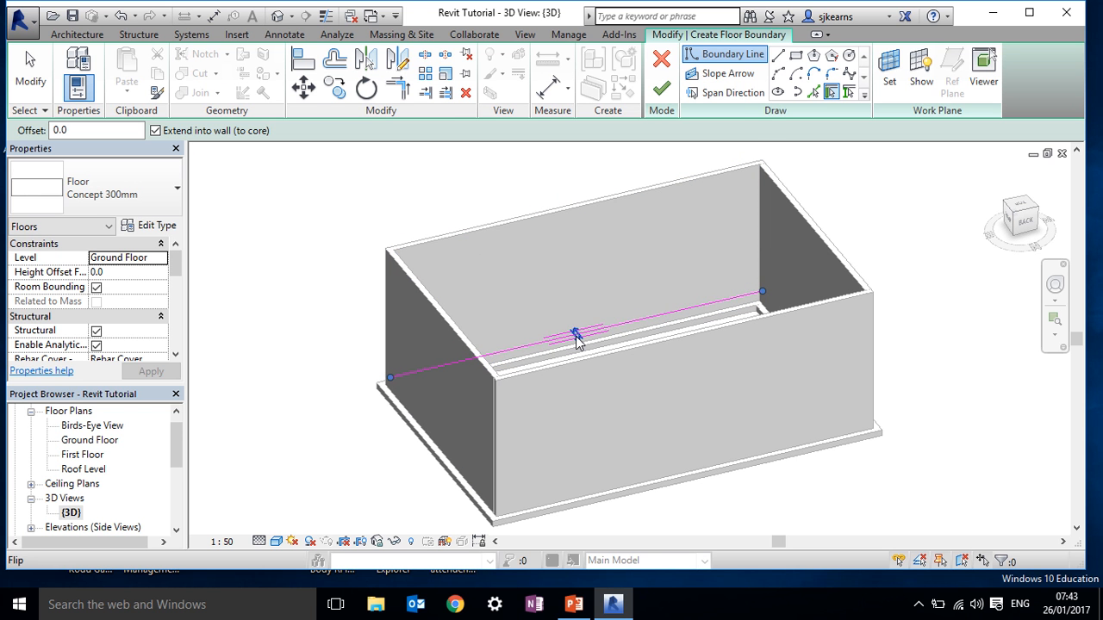
click(575, 336)
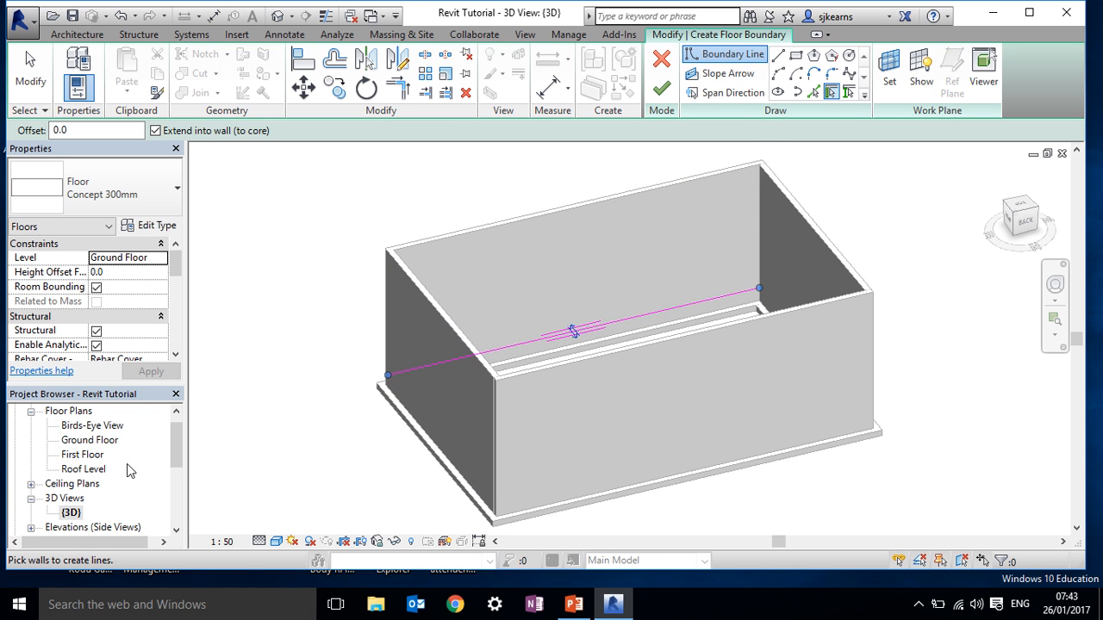
Switch to the Ground Floor plan, remove the picked boundary line and discard the unfinished floor sketch.
double_click(90, 440)
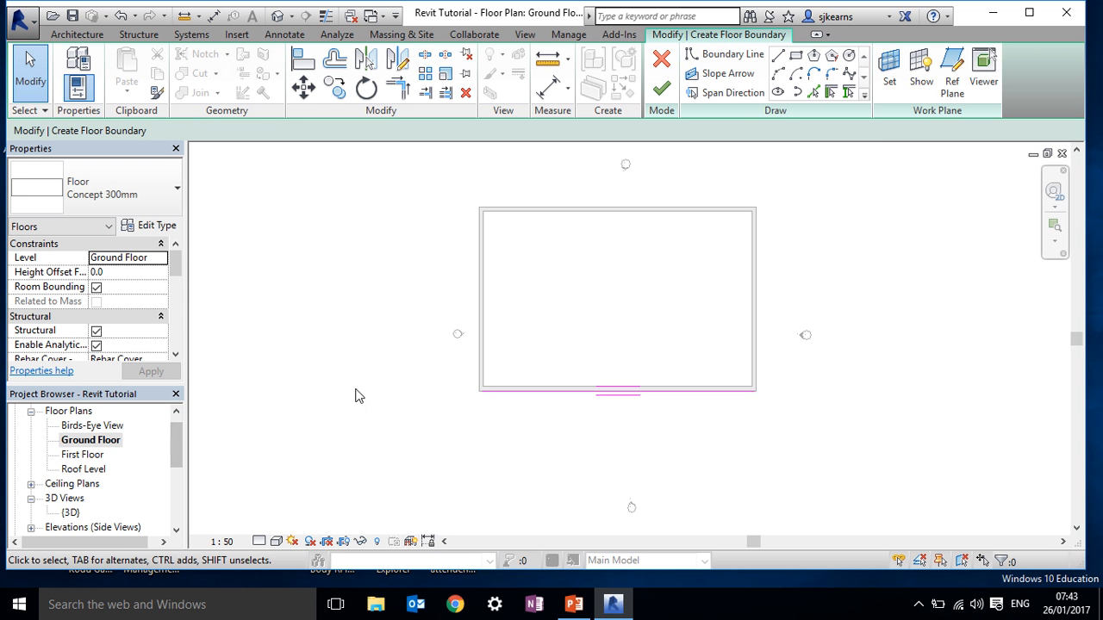
click(606, 391)
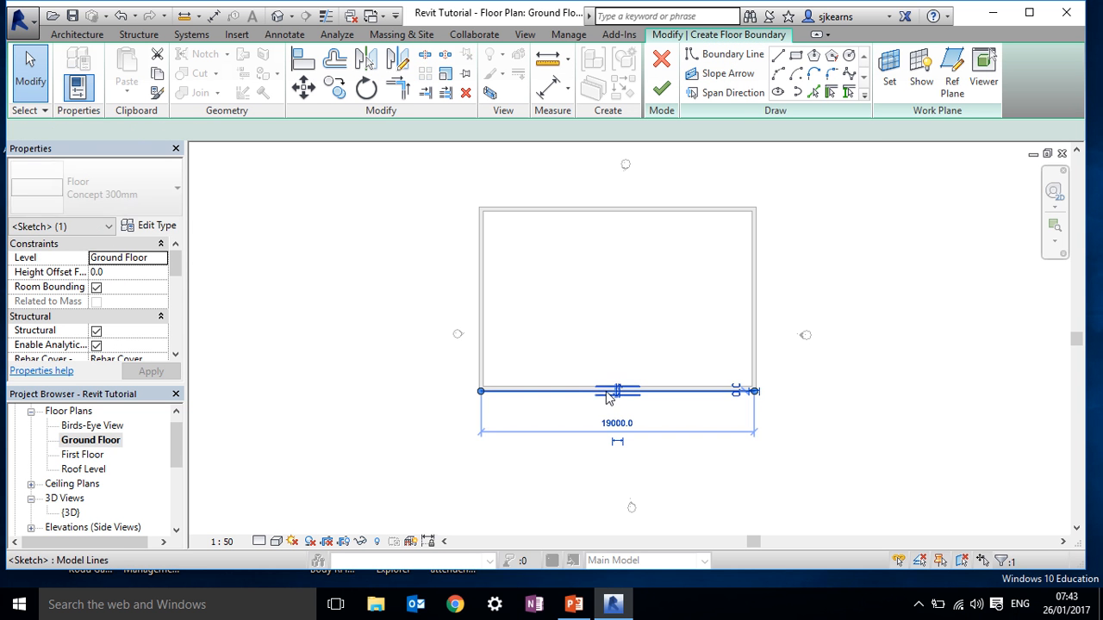
click(561, 383)
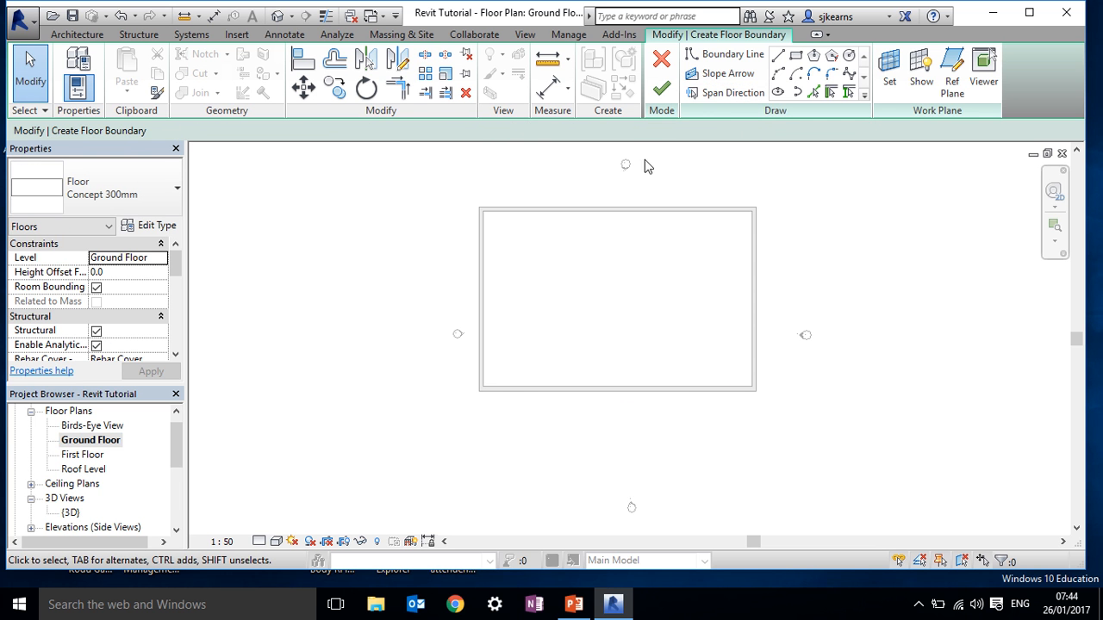
click(723, 56)
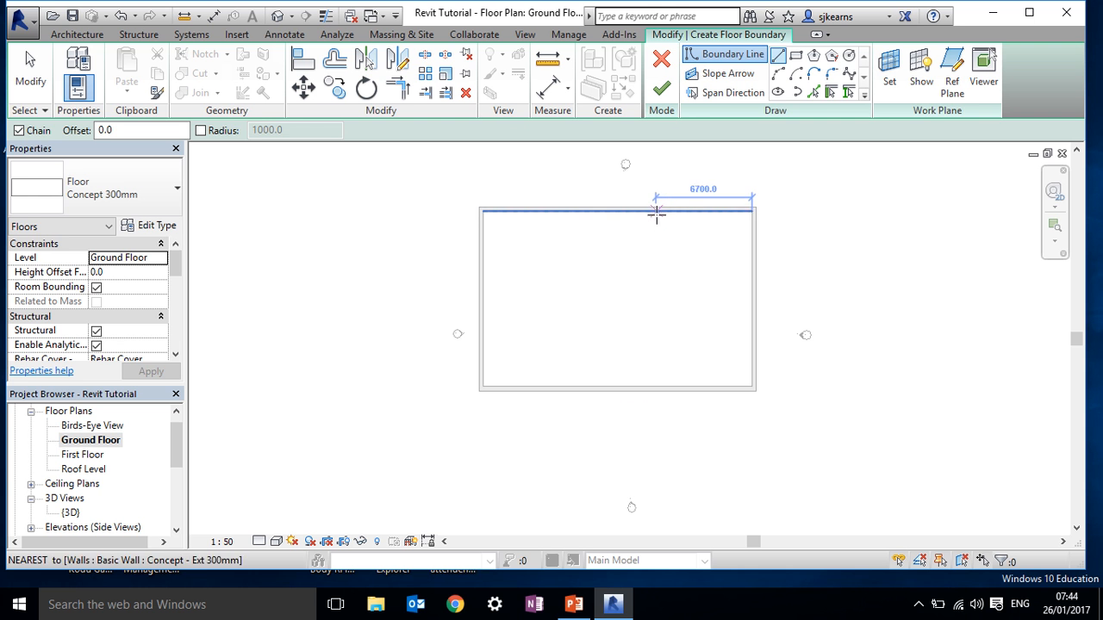
key(Escape)
key(Escape)
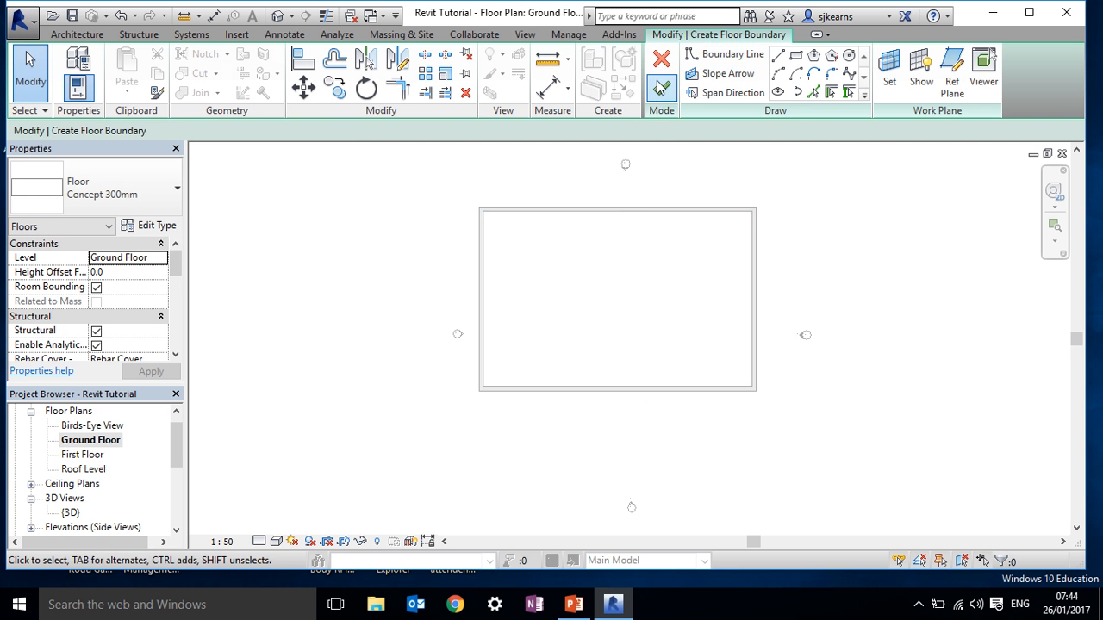
click(661, 58)
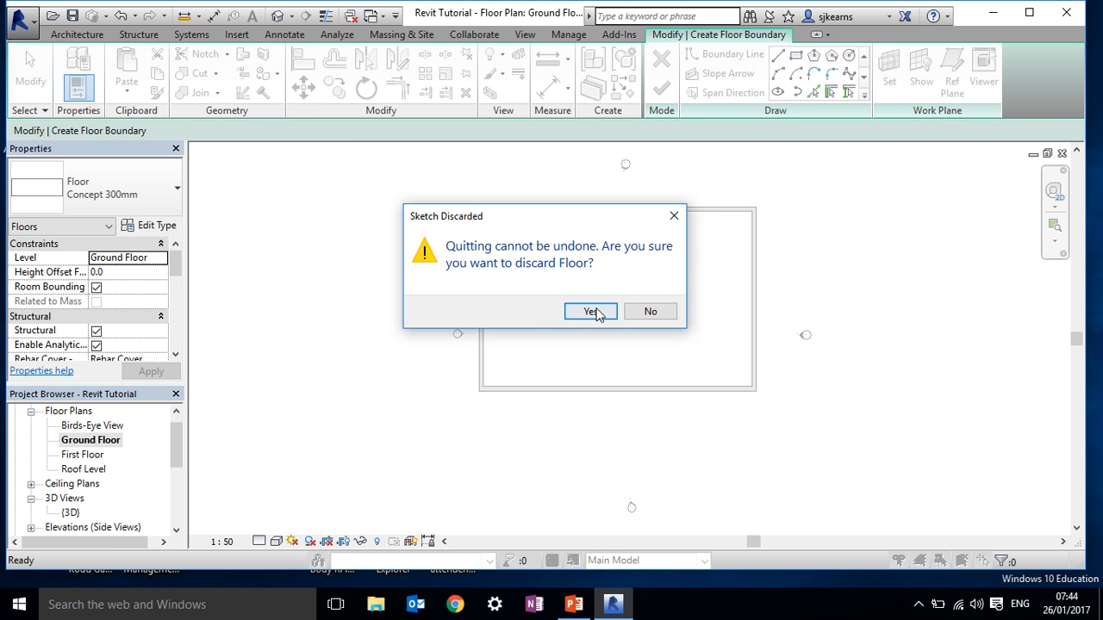
click(597, 314)
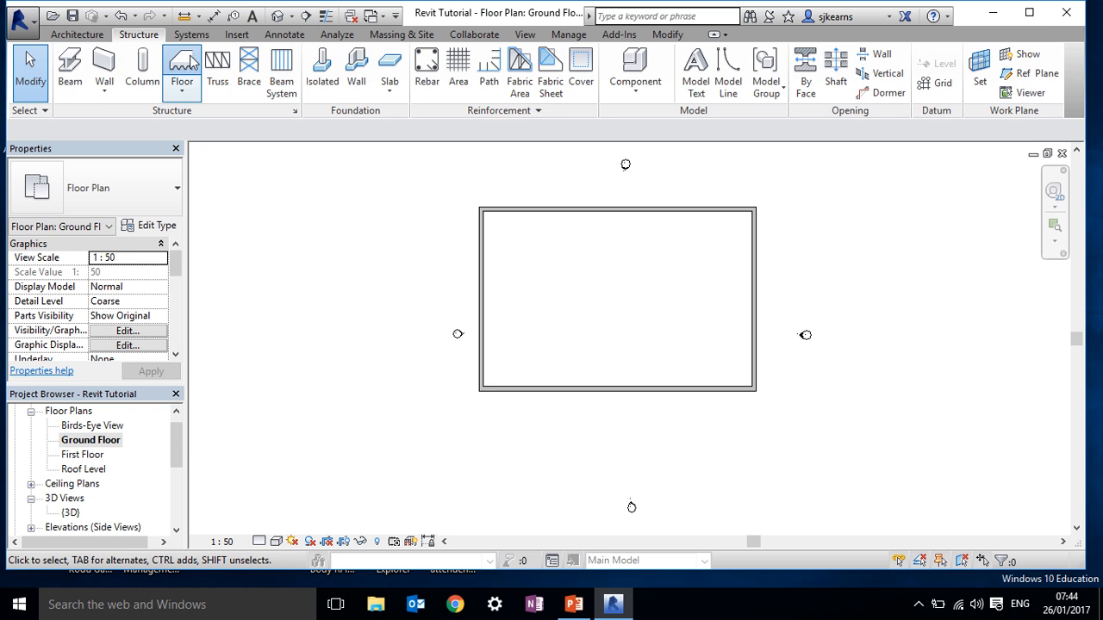
Create a Concept 300mm structural floor on the Ground Floor bounded by all four exterior walls, joining and cutting the overlapping wall geometry.
click(184, 64)
click(561, 214)
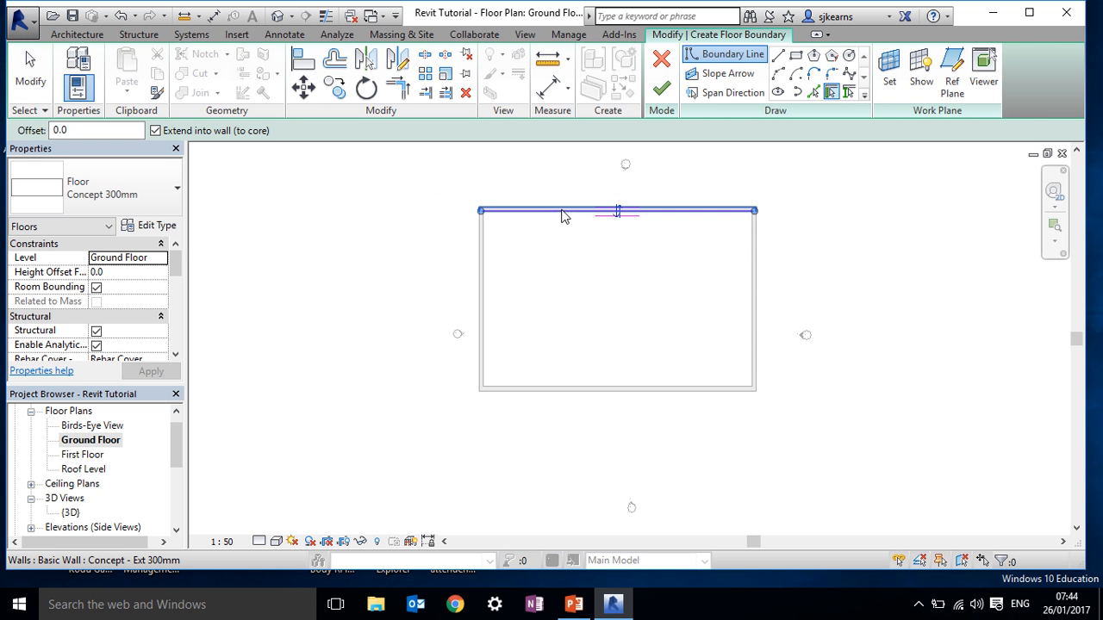
click(485, 270)
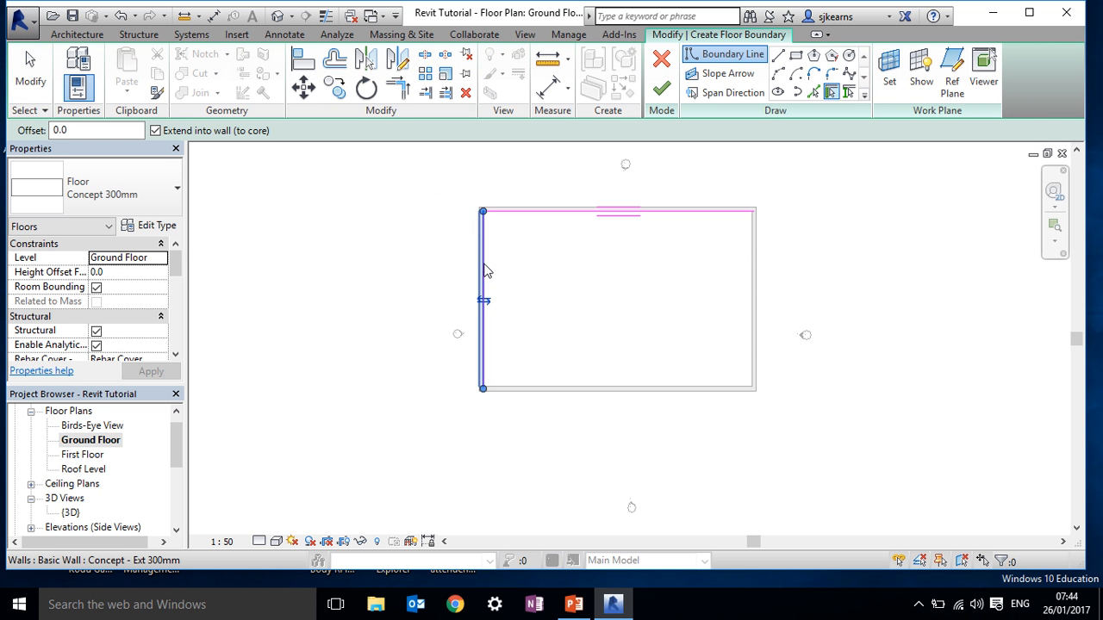
click(623, 386)
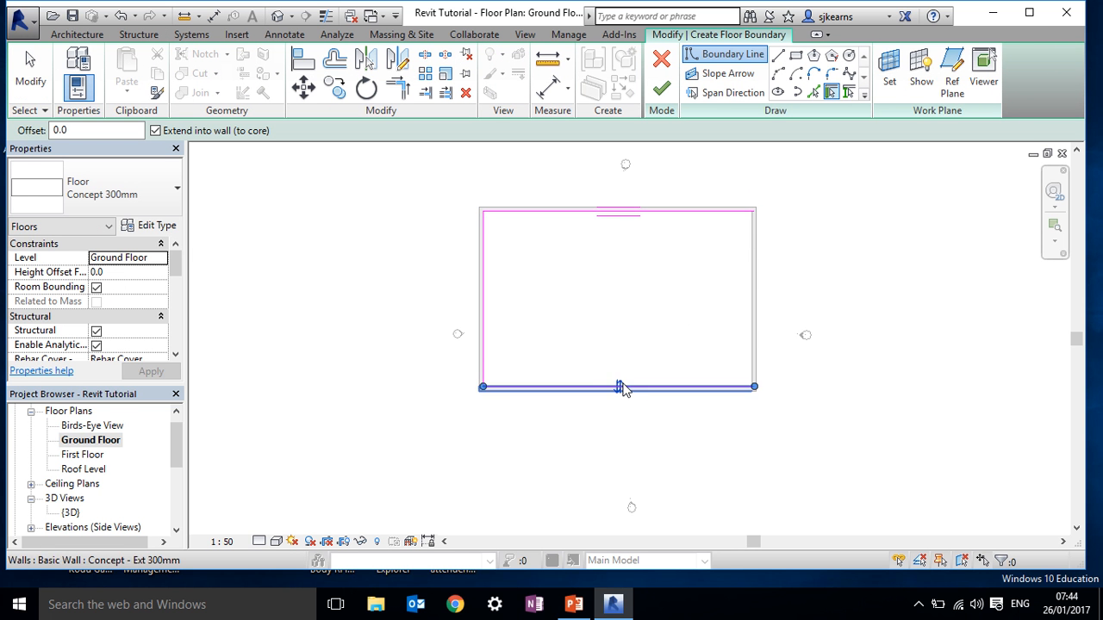
click(752, 315)
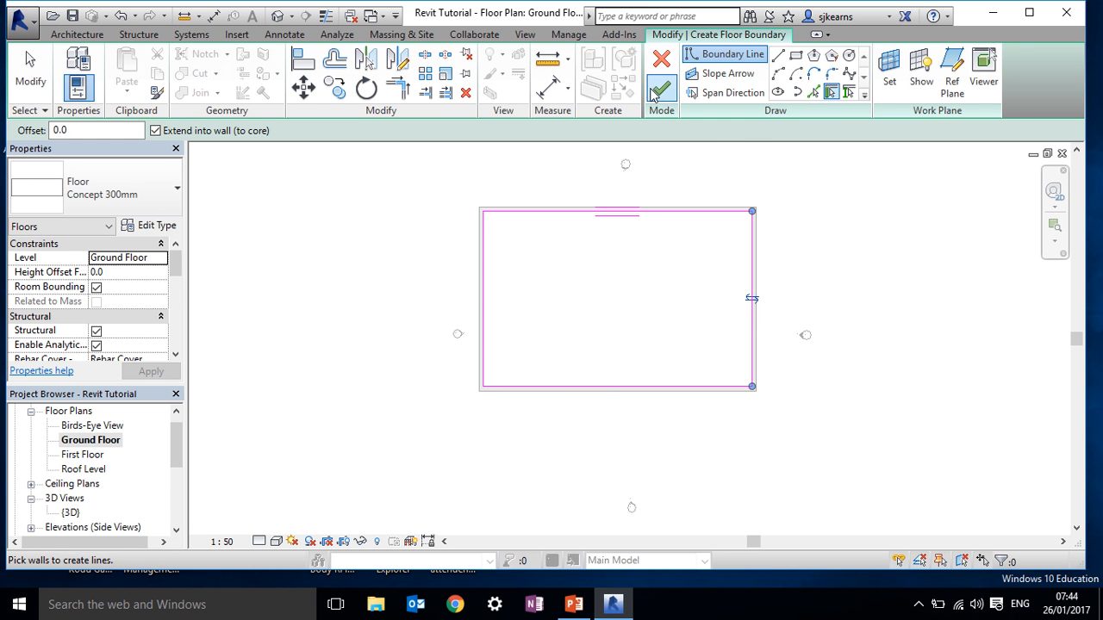
click(659, 93)
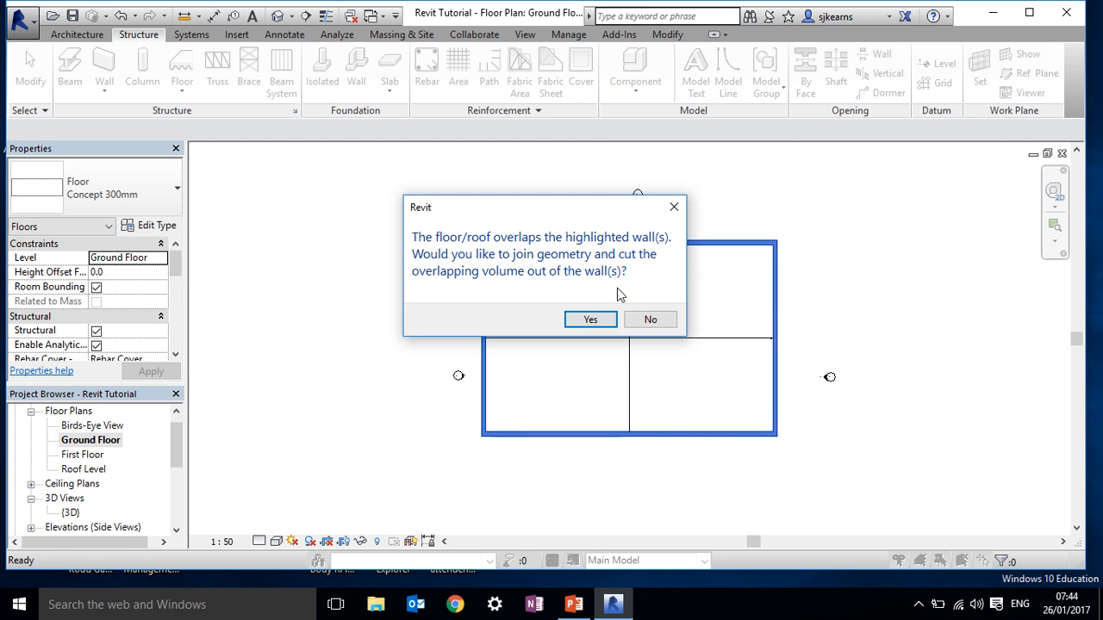
click(591, 320)
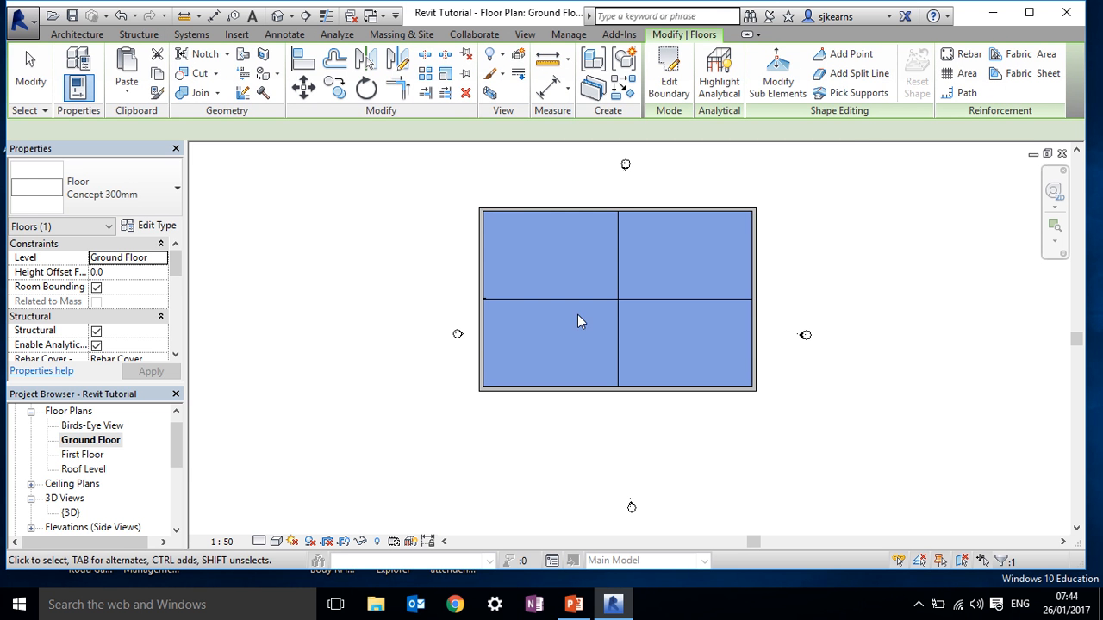
click(508, 320)
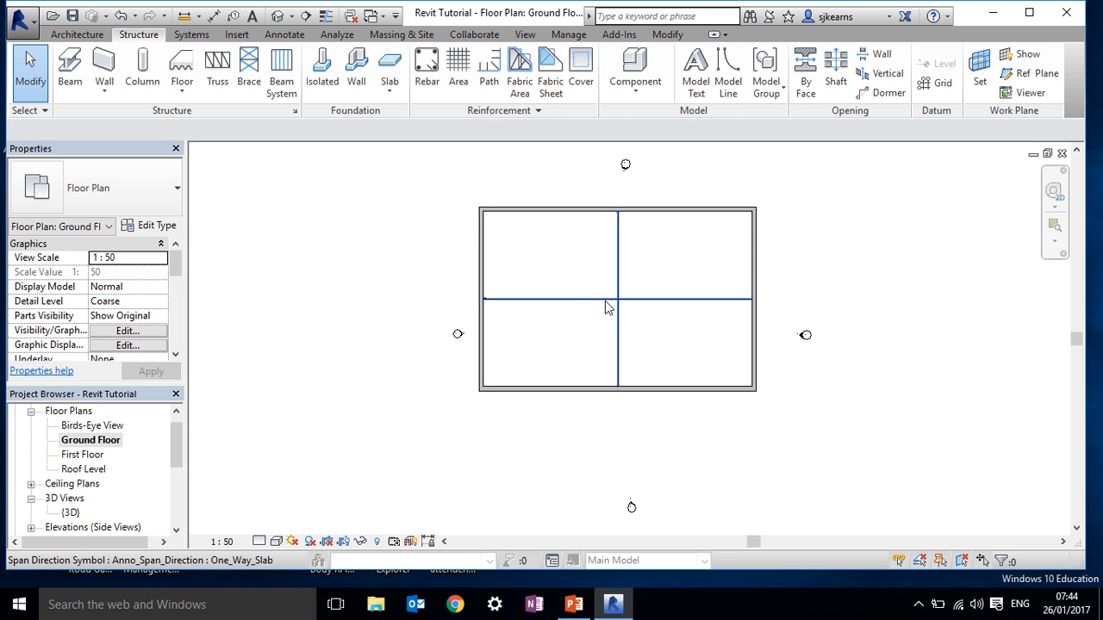
Examine the floor's span direction symbol in plan and check the new floor in the default 3D view.
click(608, 303)
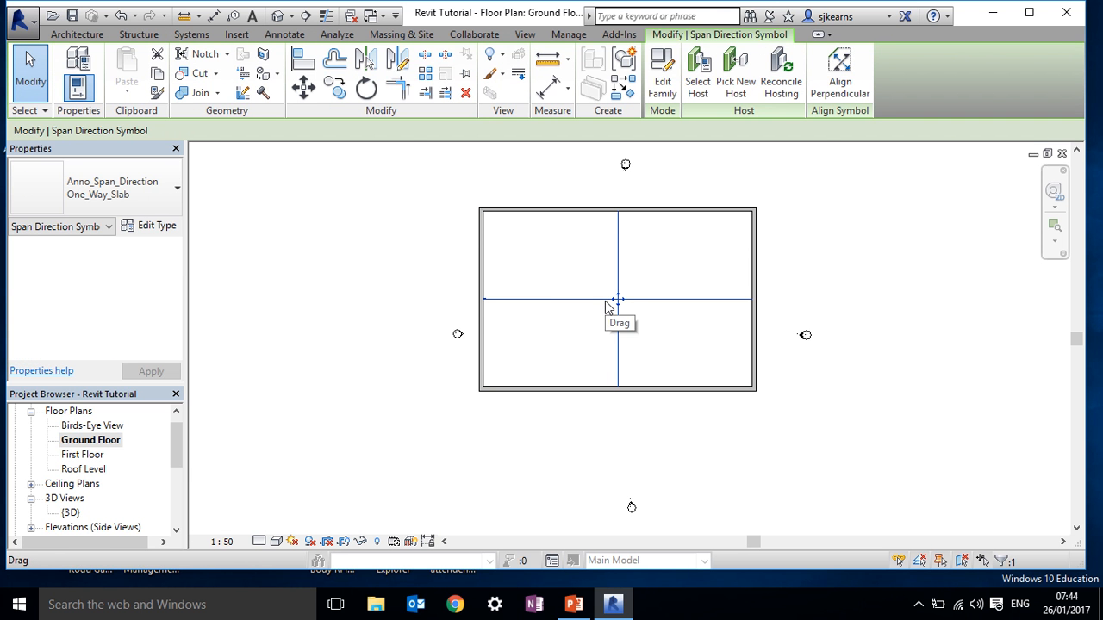
key(Escape)
click(600, 307)
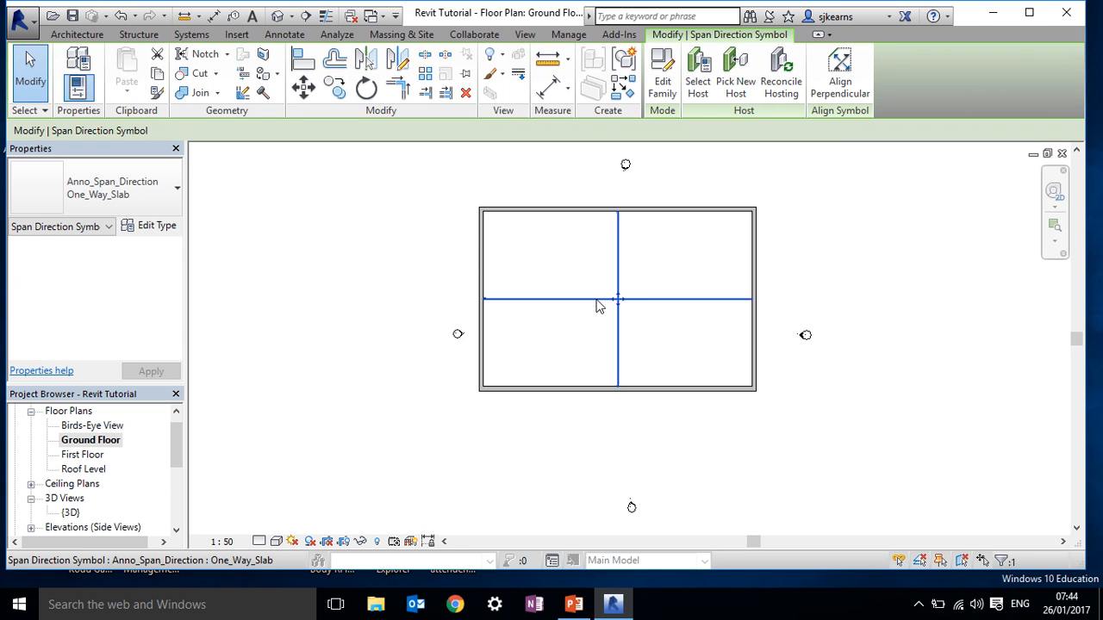
click(437, 288)
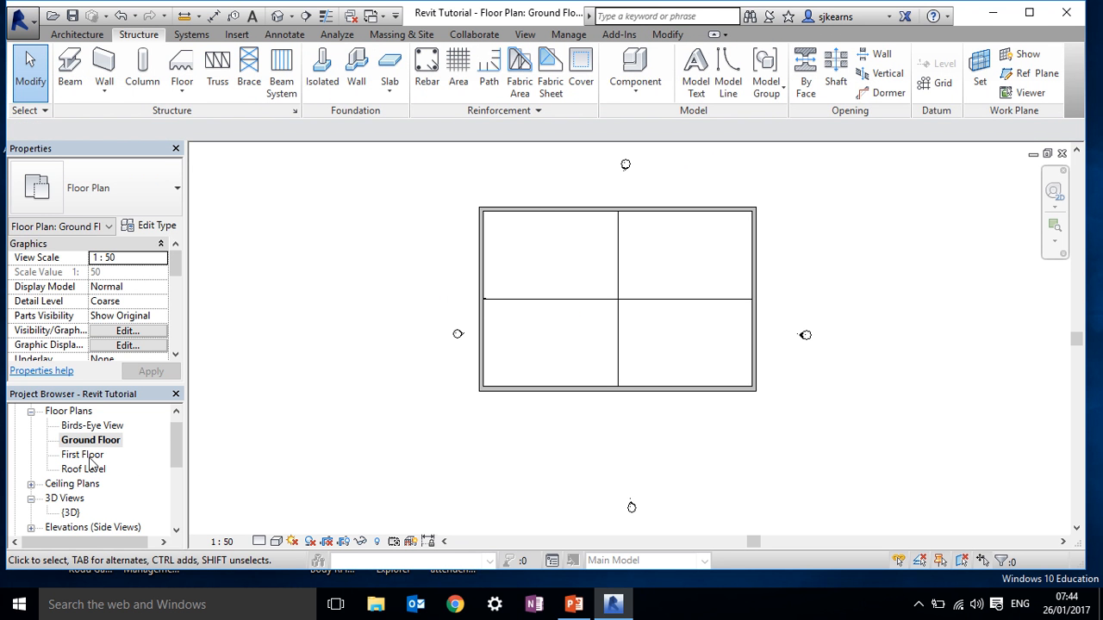
double_click(75, 514)
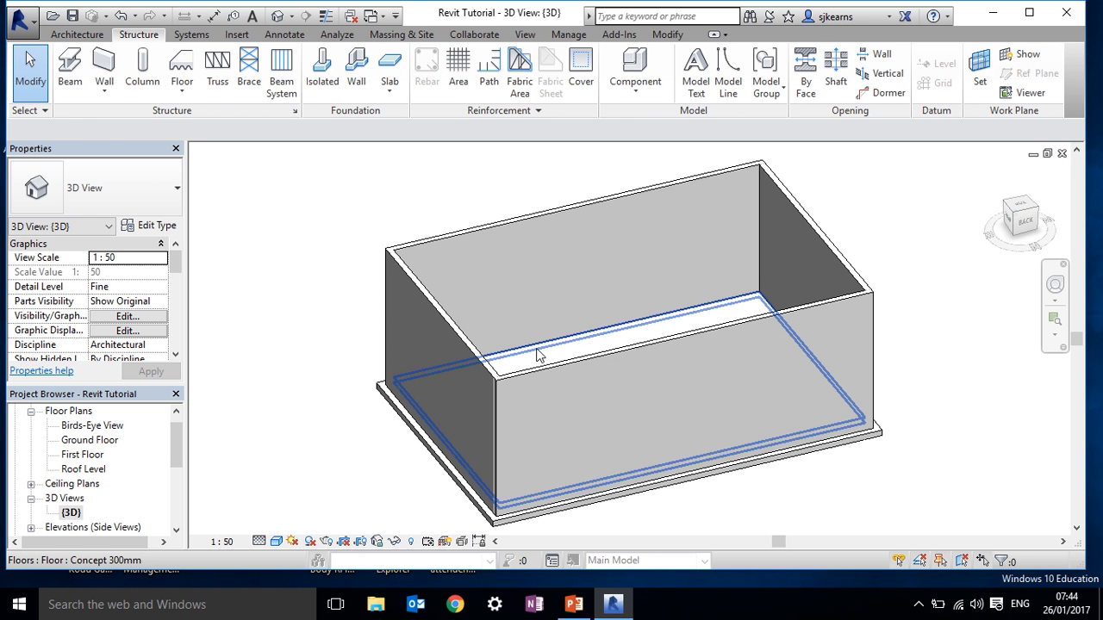
Return to the Ground Floor plan and examine which types are available for the span direction symbol.
double_click(102, 441)
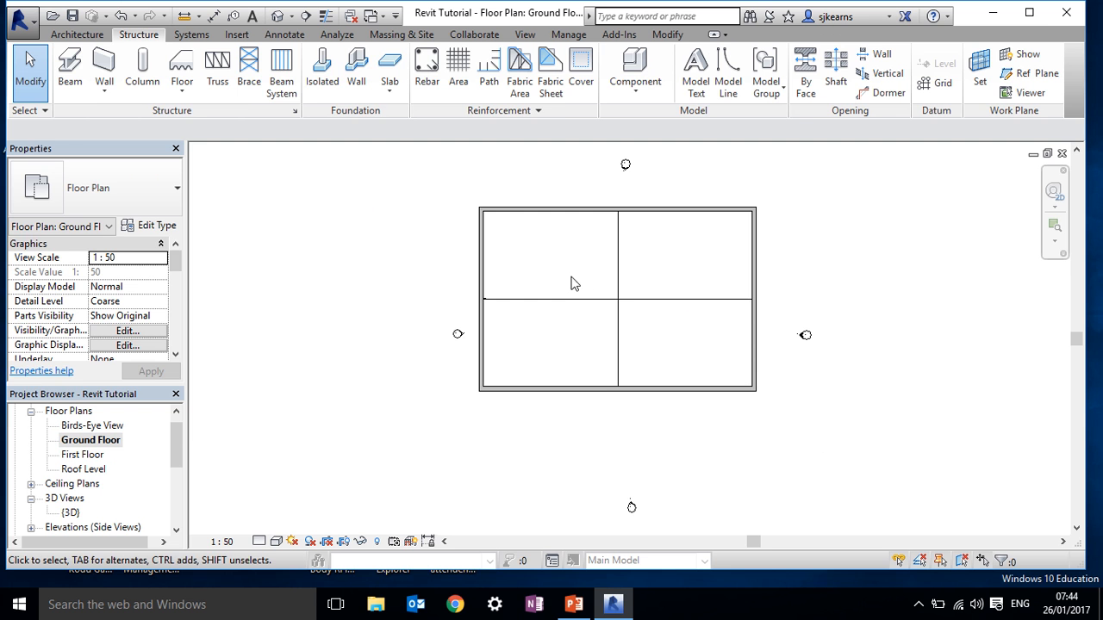
click(618, 262)
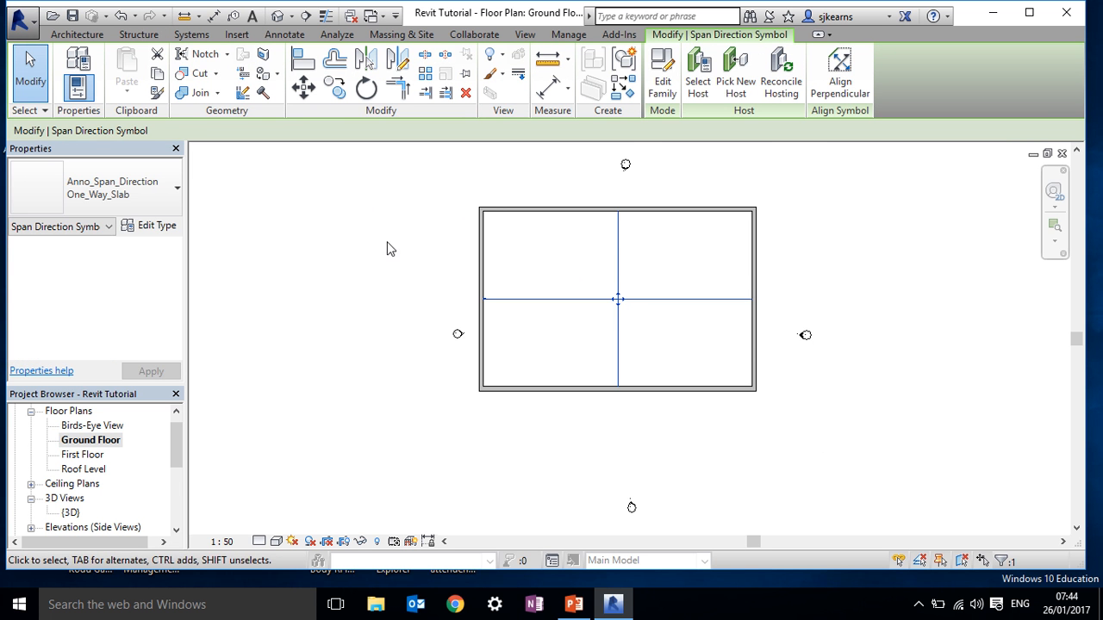
click(119, 193)
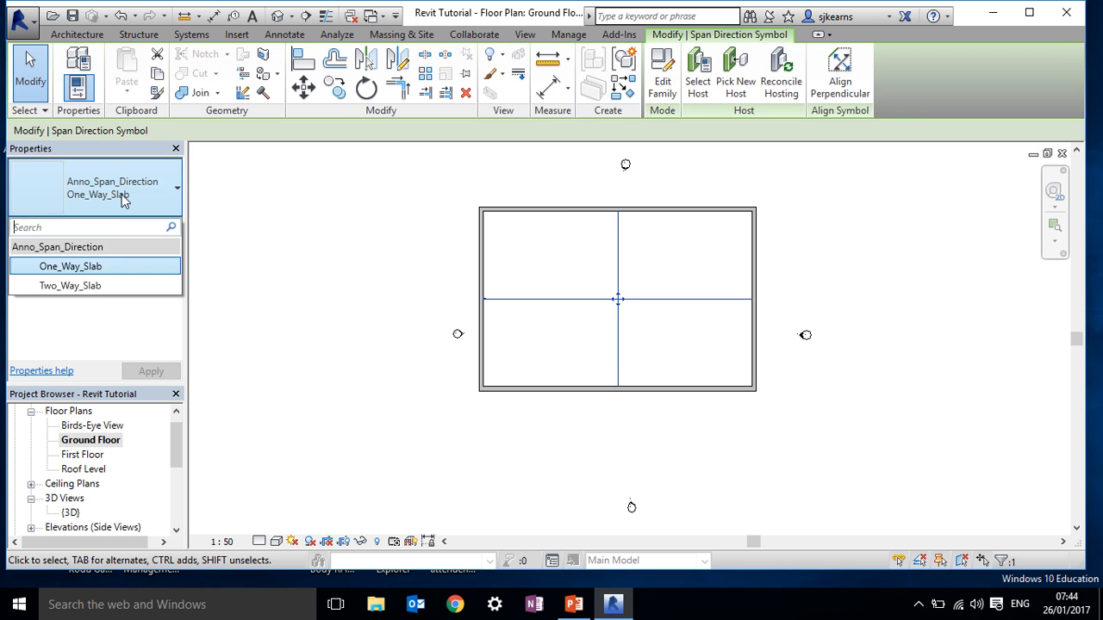
click(120, 194)
click(299, 213)
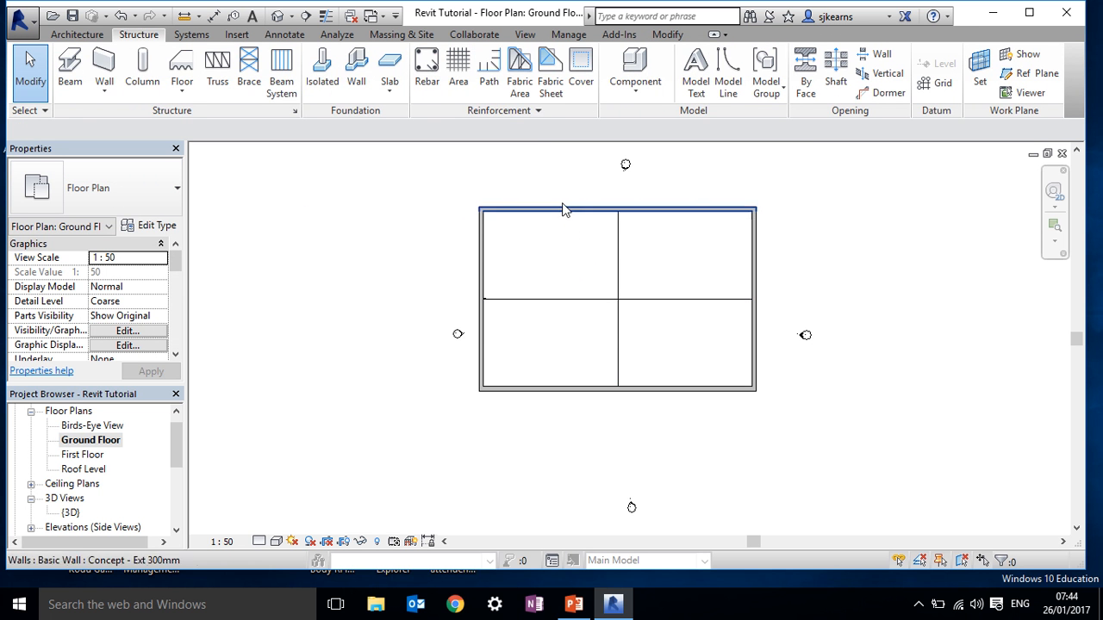
Draw a vertical Concept - Int 150mm partition between the upper and lower exterior walls, about 5825 mm from the left exterior wall.
click(79, 36)
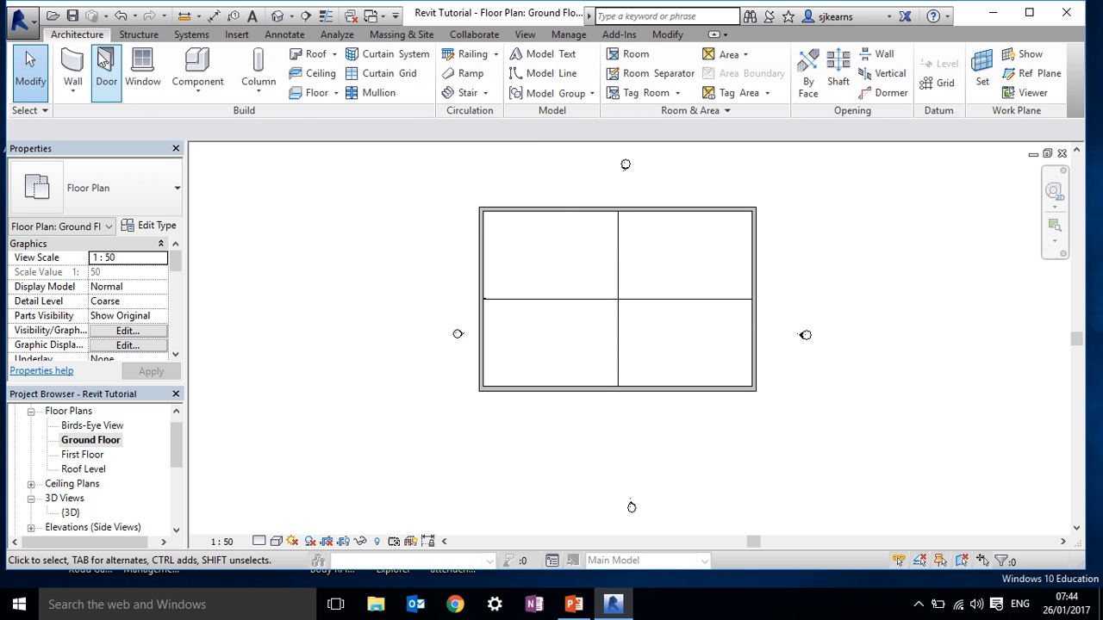
click(73, 62)
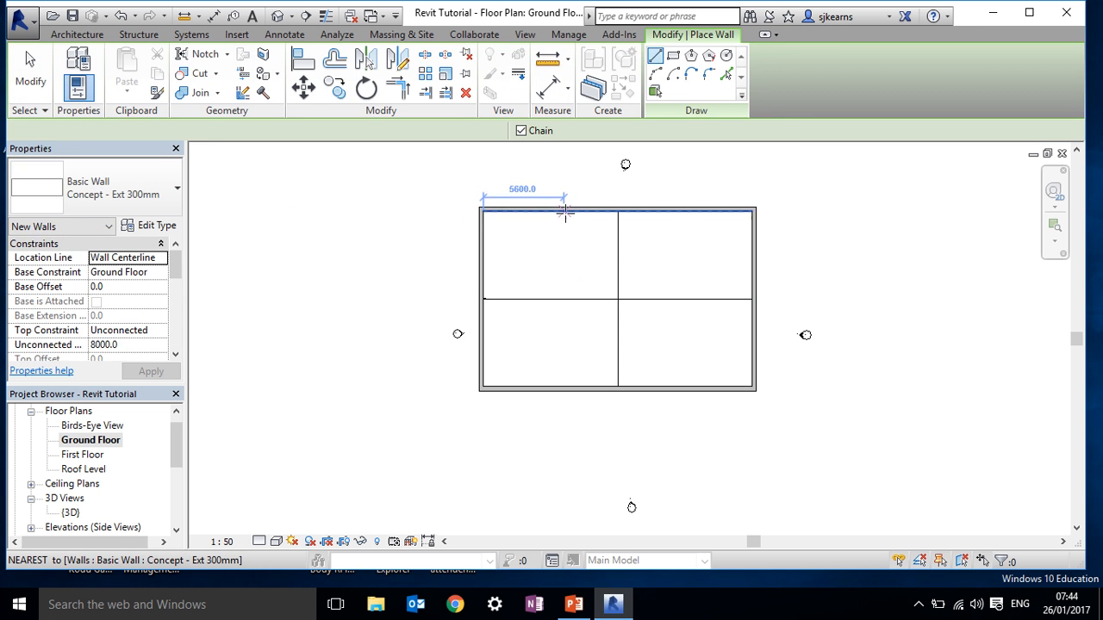
click(175, 193)
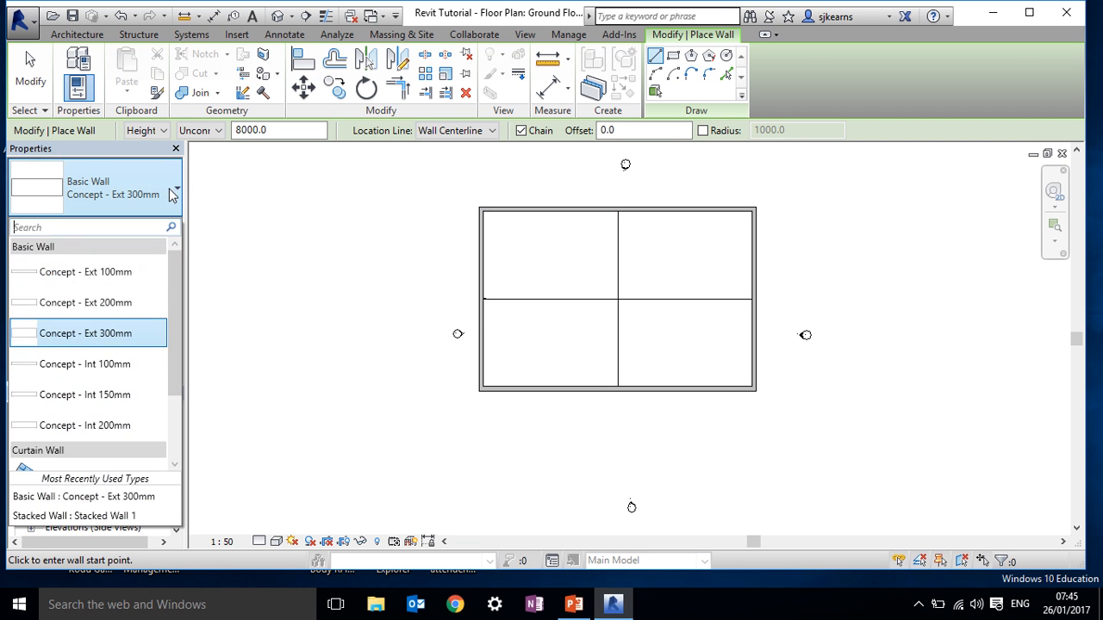
click(123, 394)
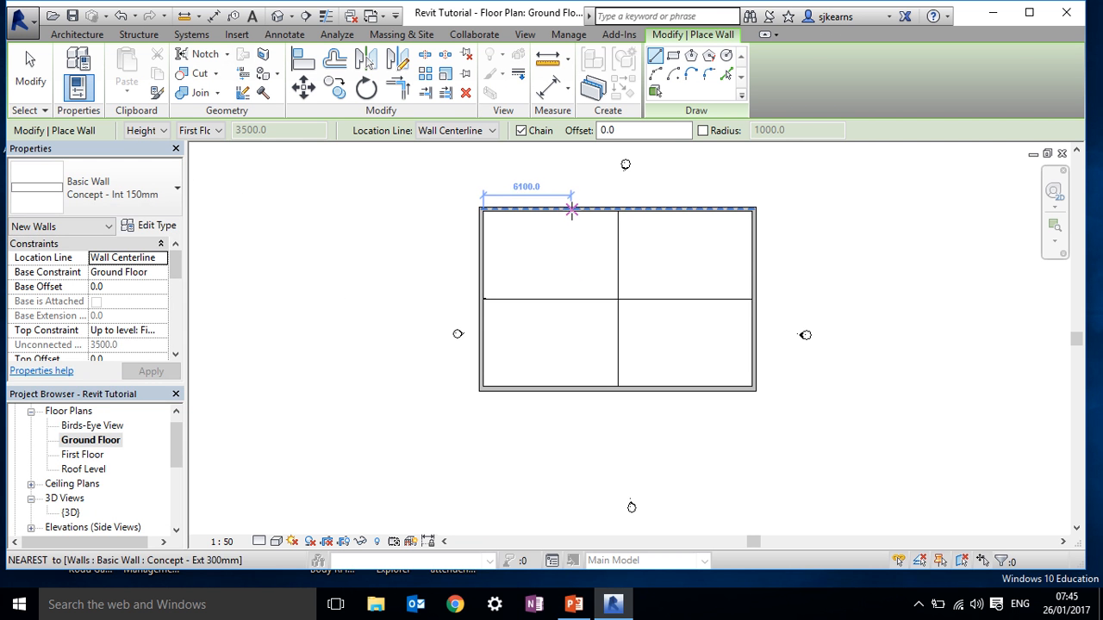
click(567, 210)
click(566, 388)
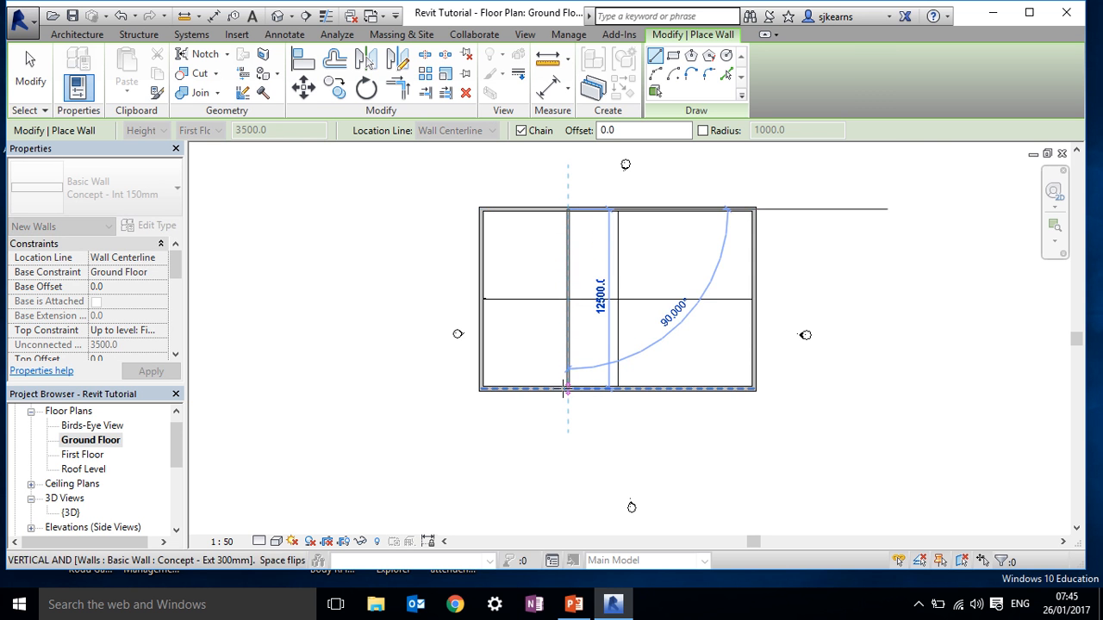
key(Escape)
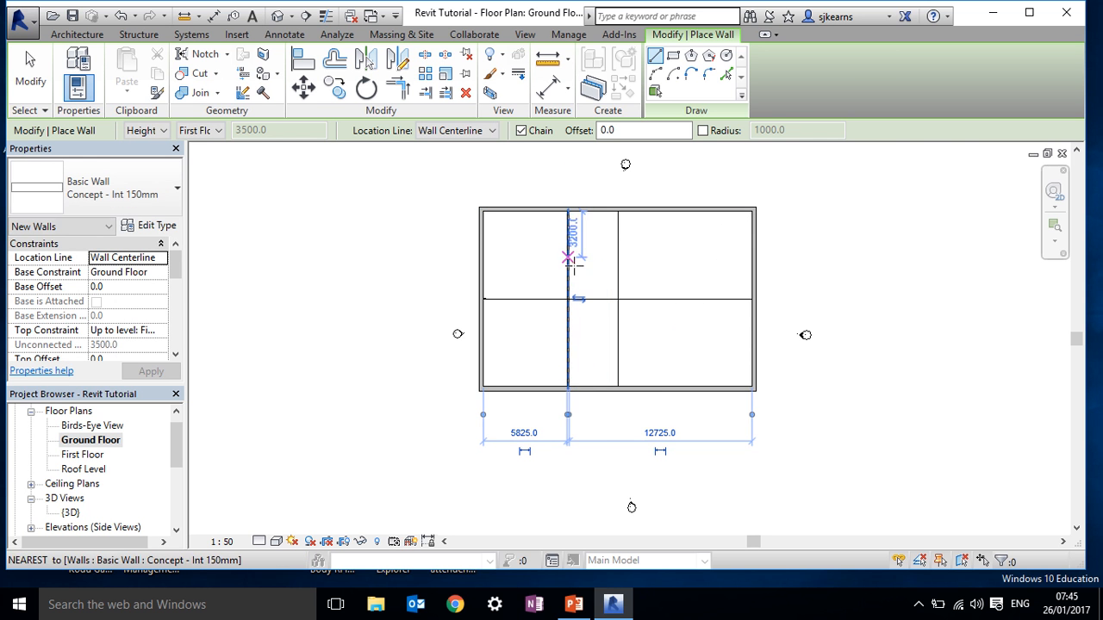
Draw a horizontal Concept - Int 150mm partition from the upper part of the vertical partition to the right exterior wall.
click(568, 268)
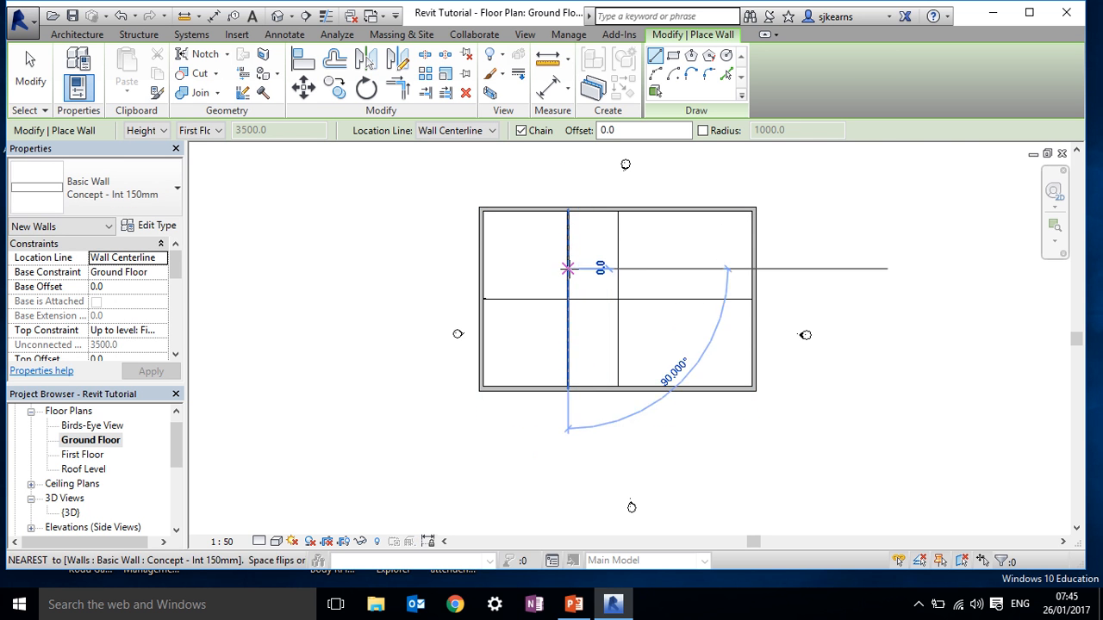
click(754, 268)
key(Escape)
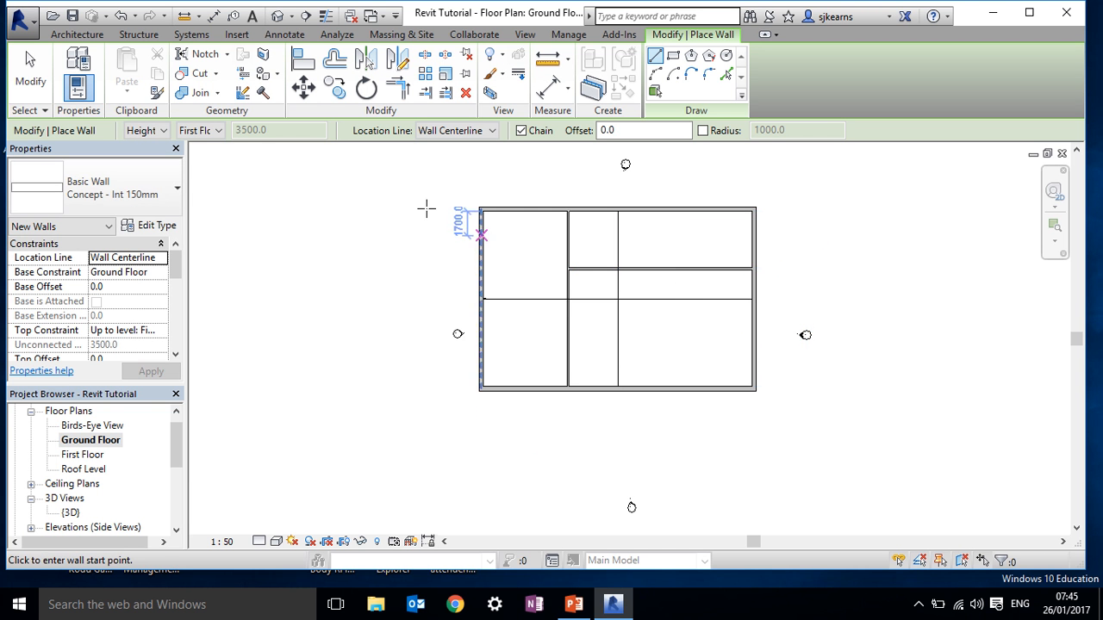
Draw a second horizontal Concept - Int 150mm partition from the lower part of the vertical partition to the right exterior wall.
click(568, 326)
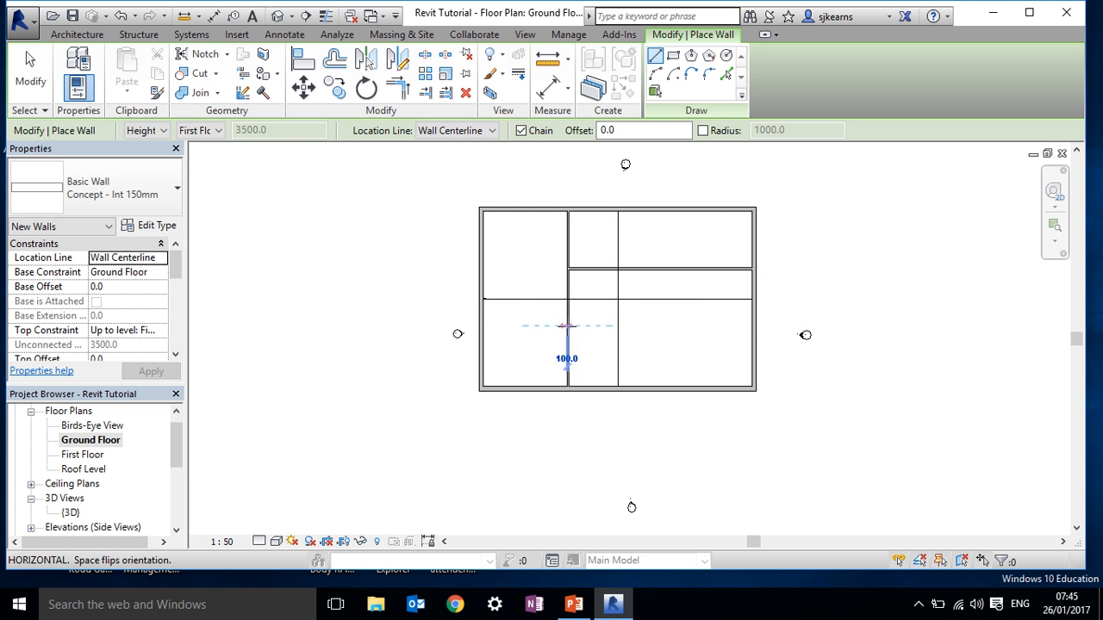
click(756, 327)
key(Escape)
key(Escape)
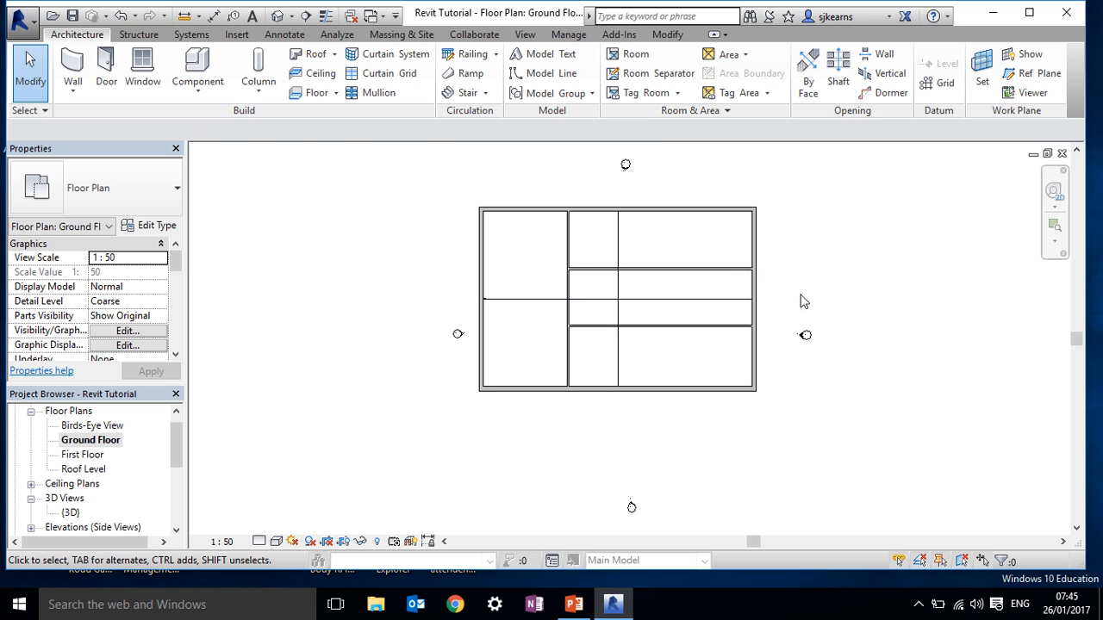
Examine the vertical partition's constraint and structural properties and check the partitions in the default 3D view.
scroll(178, 270, down, 3)
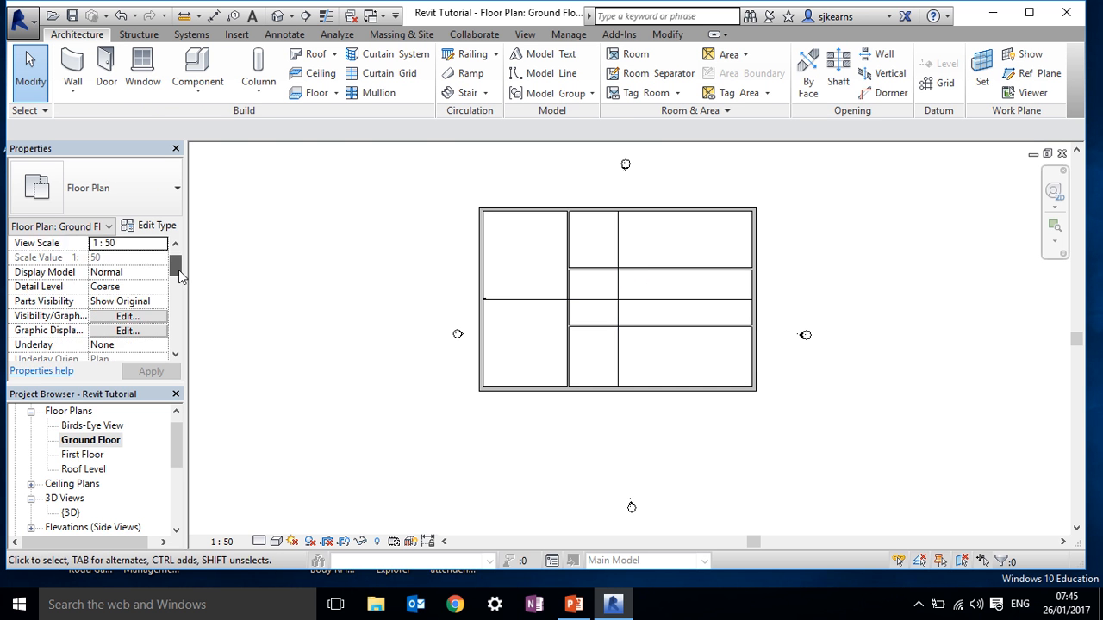
click(570, 260)
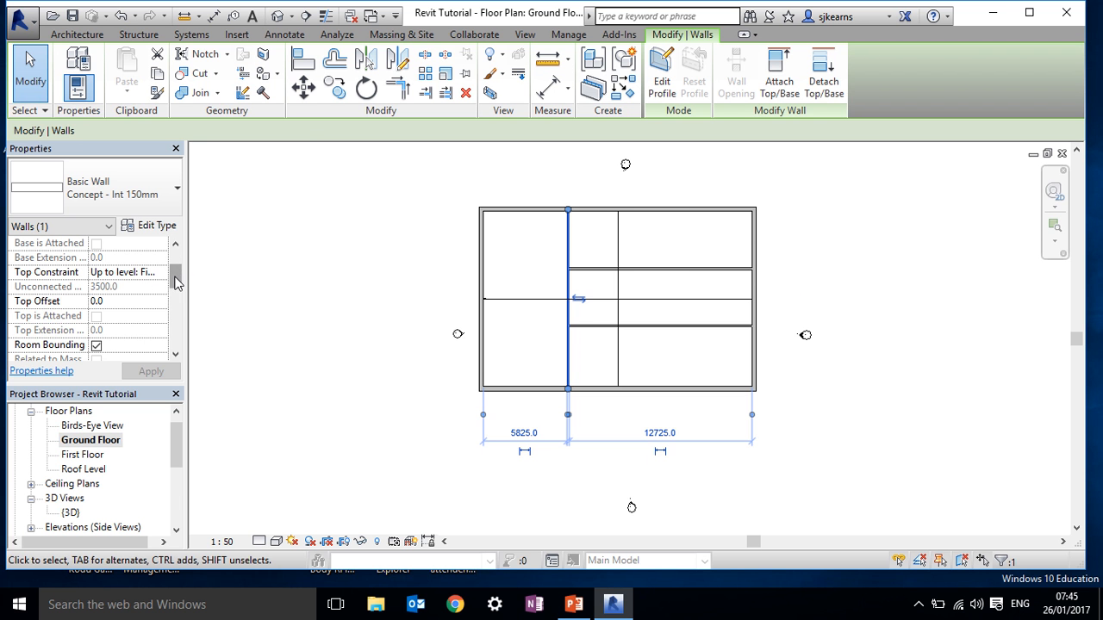
scroll(175, 282, down, 3)
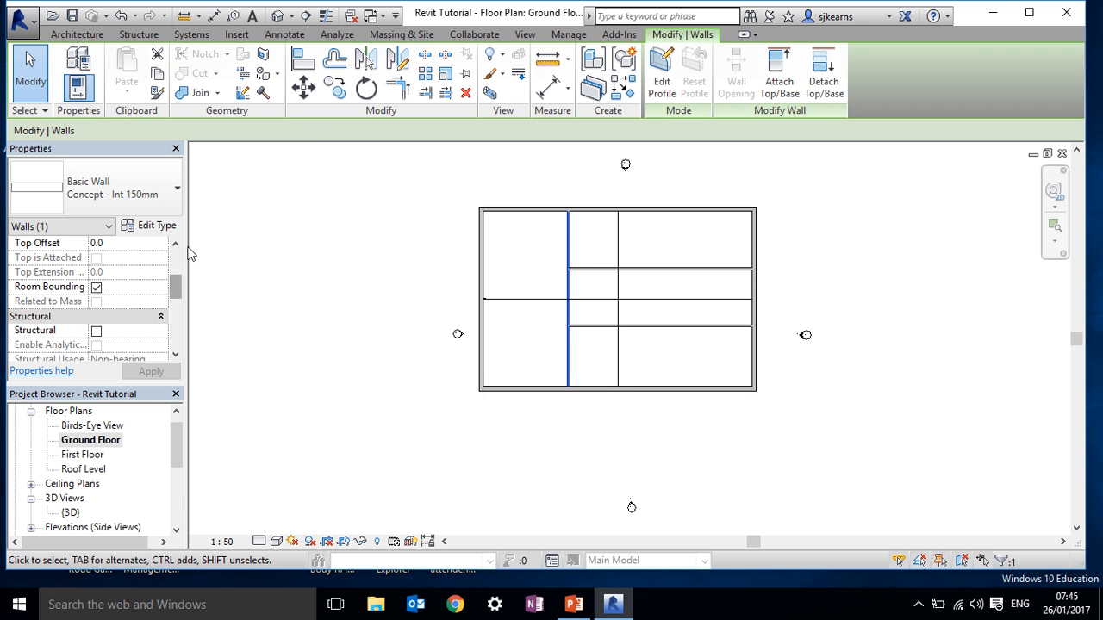
double_click(72, 515)
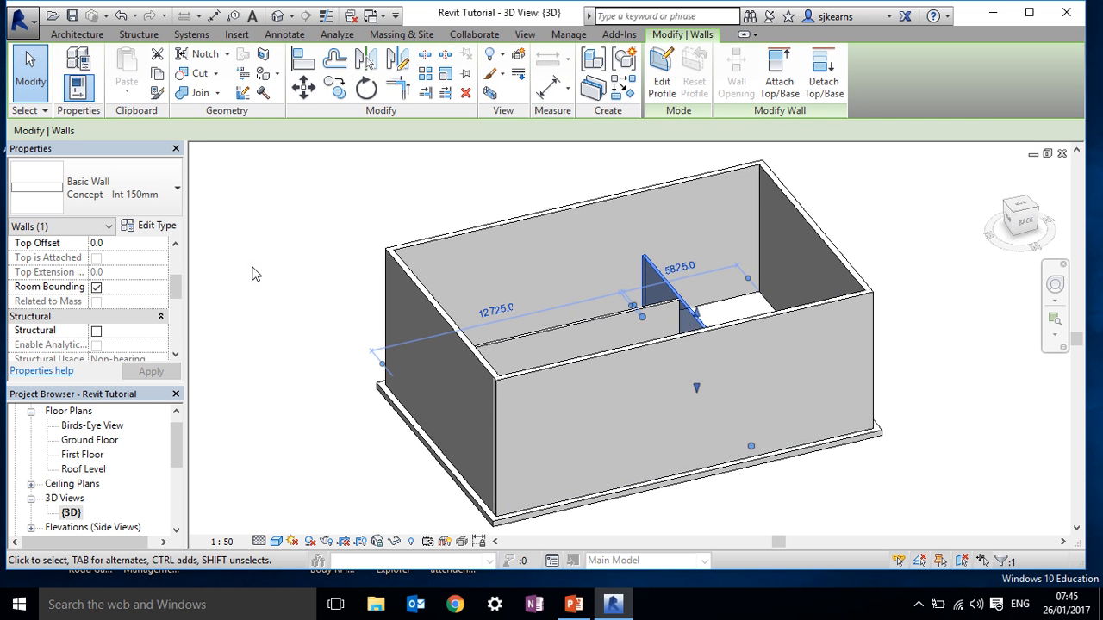
click(255, 274)
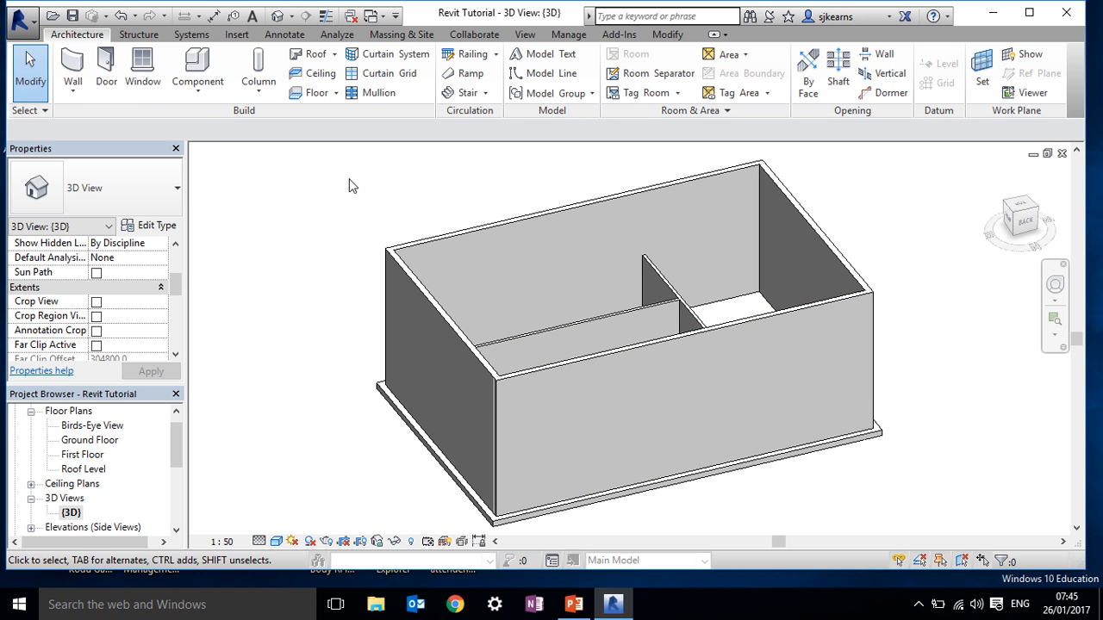
In the Ground Floor plan, place 1810 x 2110mm Concept Dbl Doors in the lower exterior wall, about 1500 mm right of the vertical partition, and in the upper exterior wall.
double_click(95, 441)
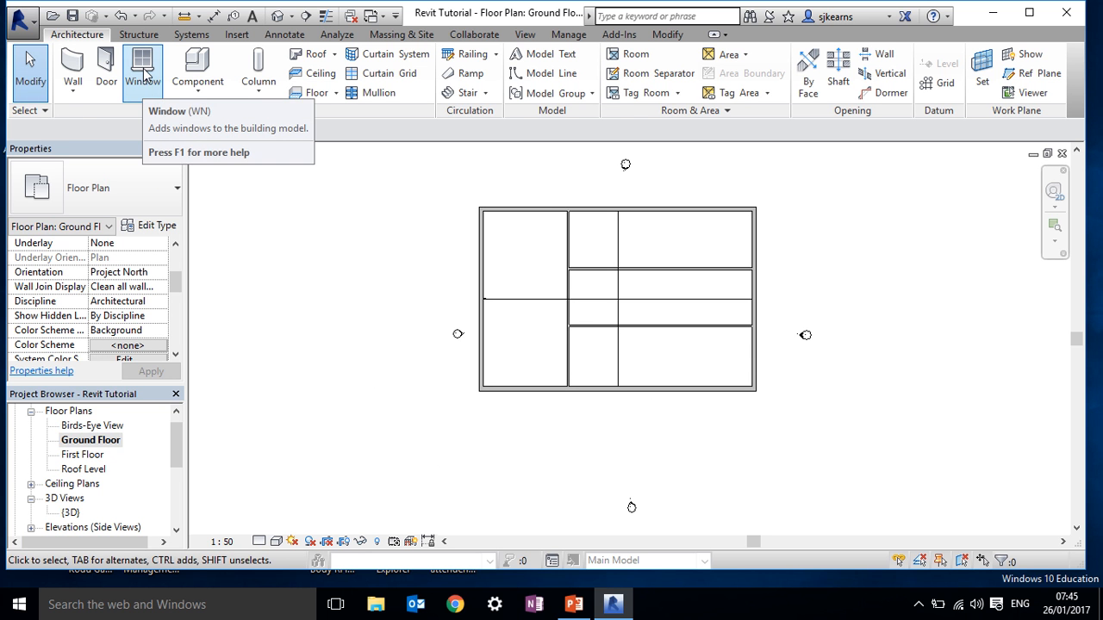
click(106, 75)
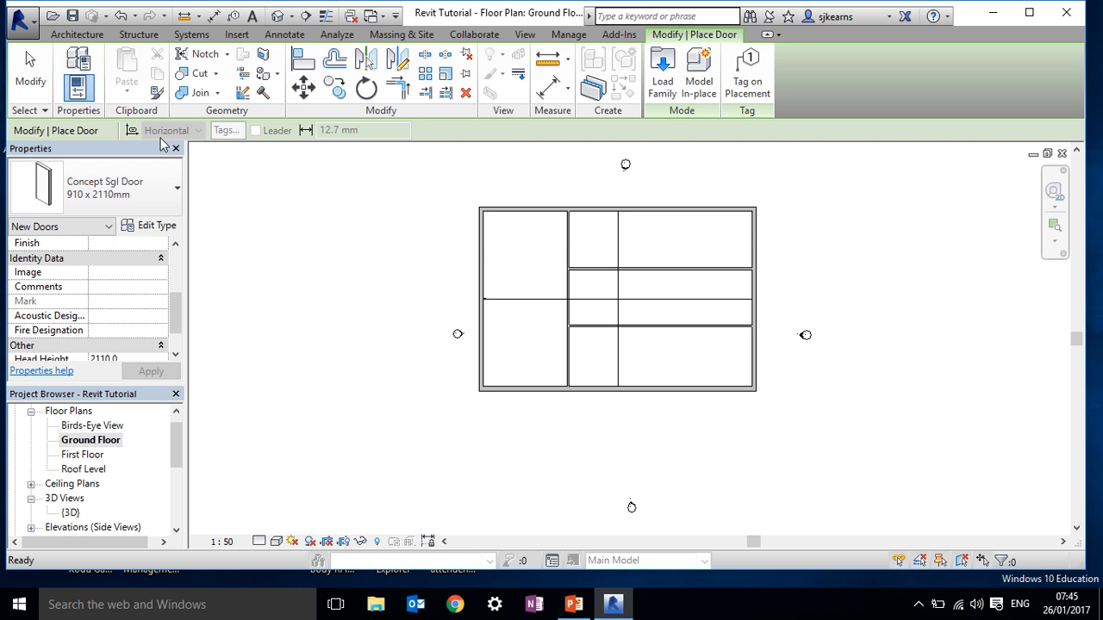
click(150, 192)
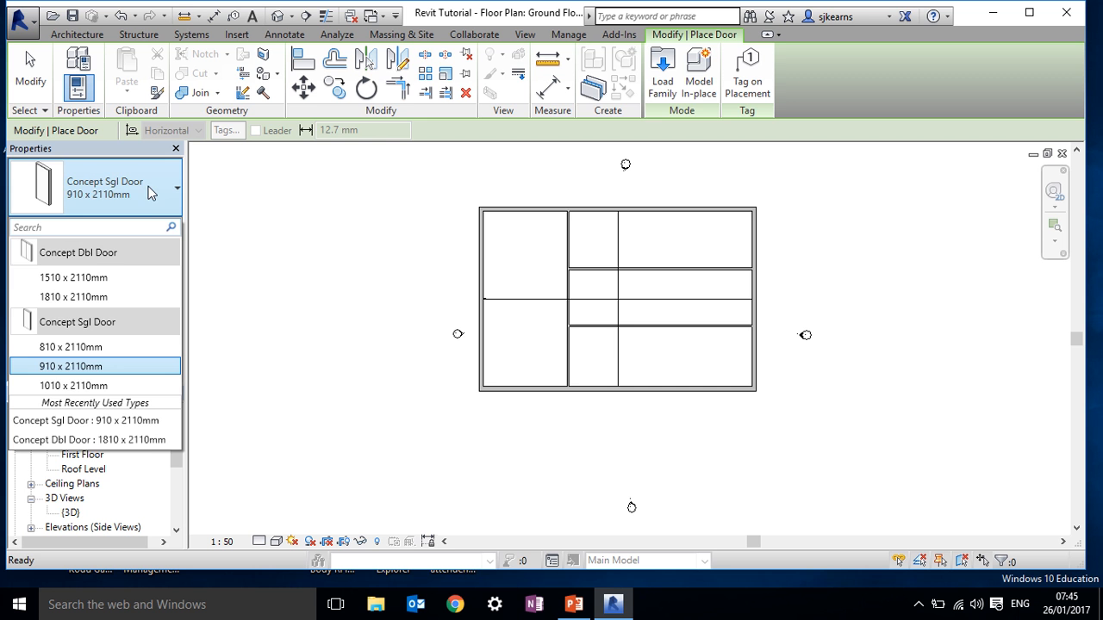
click(73, 296)
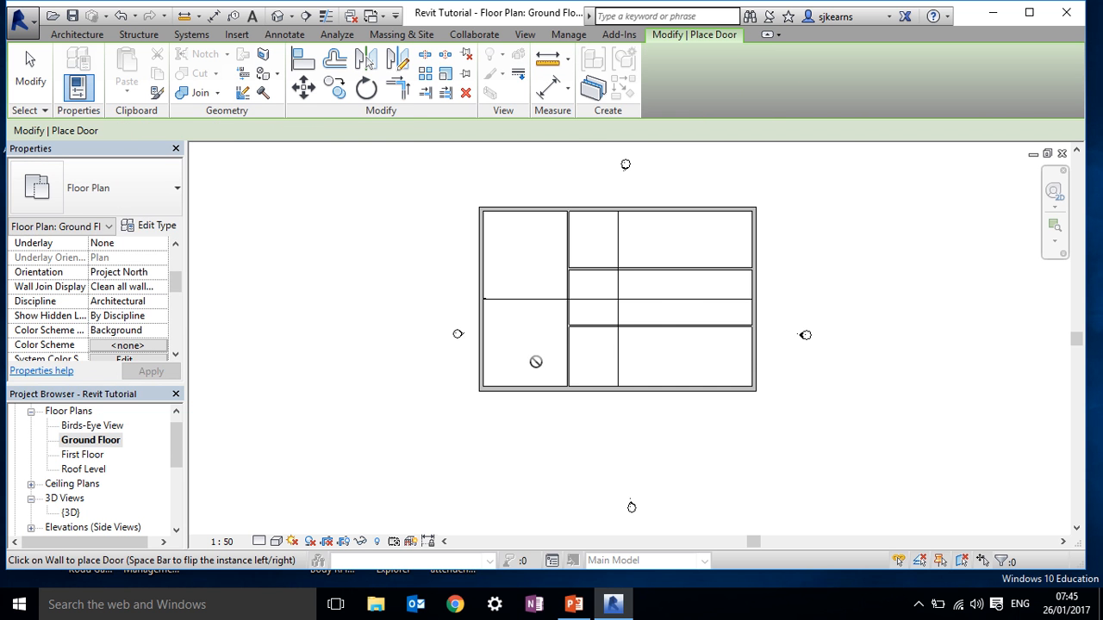
click(603, 379)
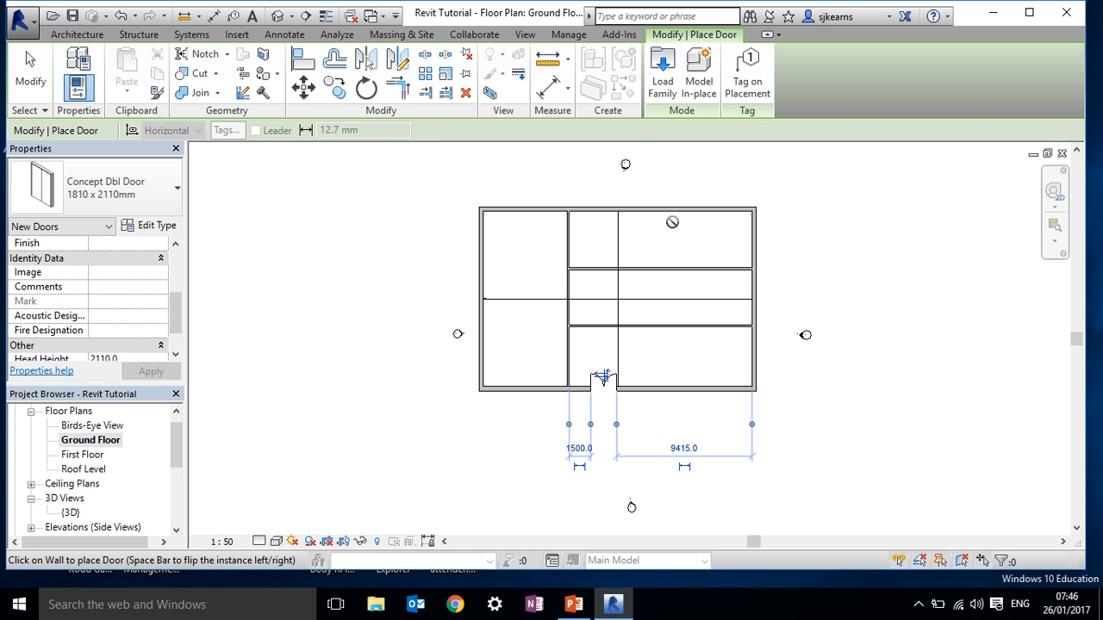
click(673, 217)
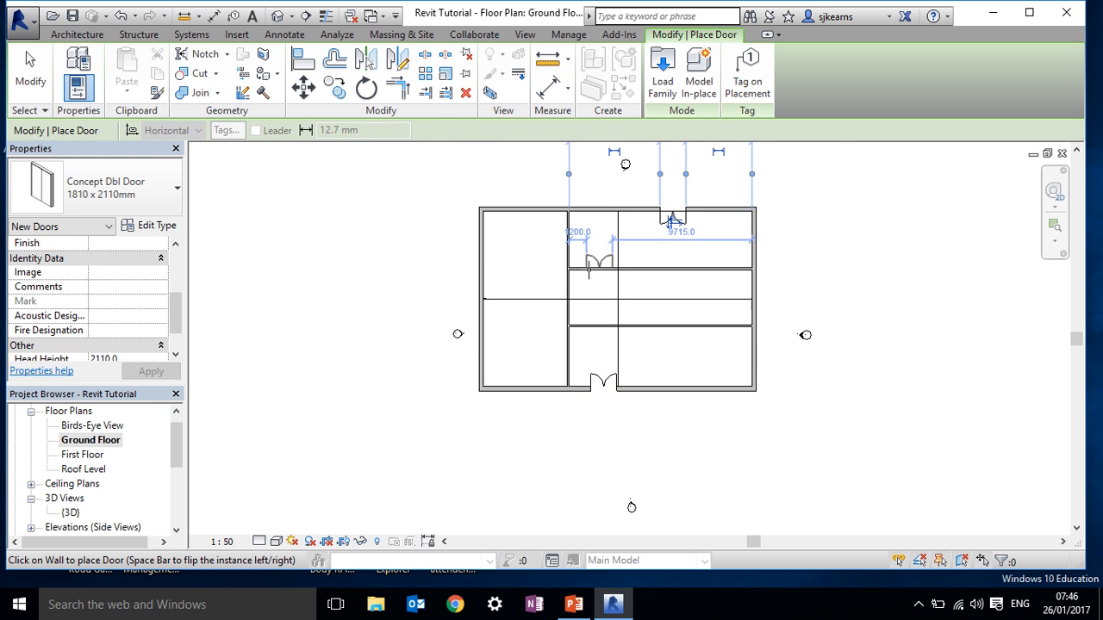
Place 910 x 2110mm Concept Sgl Doors near the left ends of both horizontal partitions and near the lower end of the vertical partition.
click(172, 212)
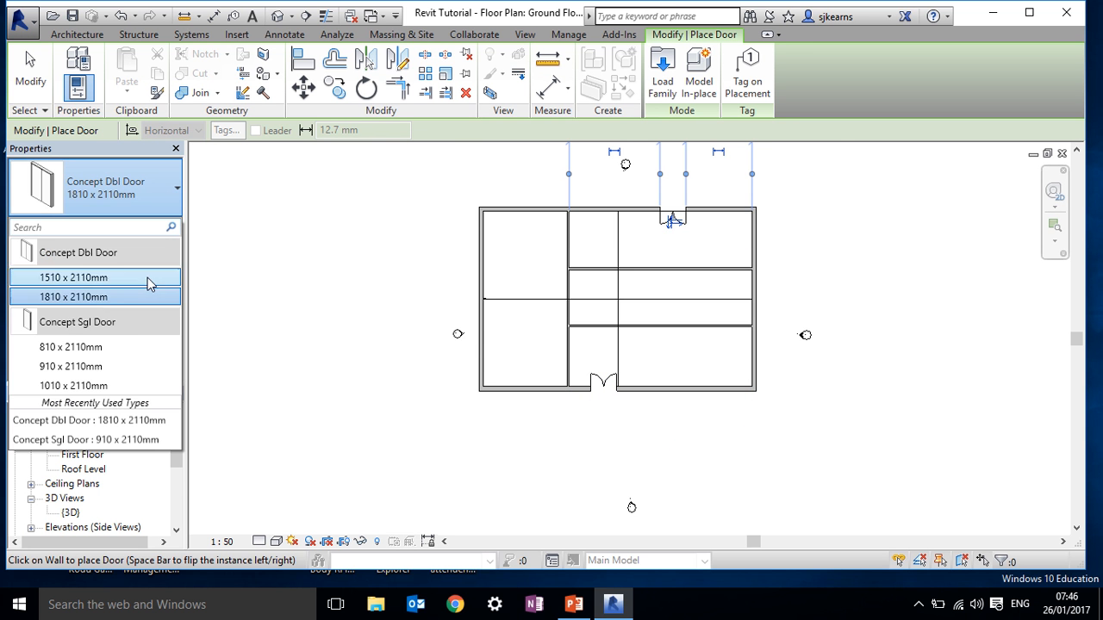
click(77, 366)
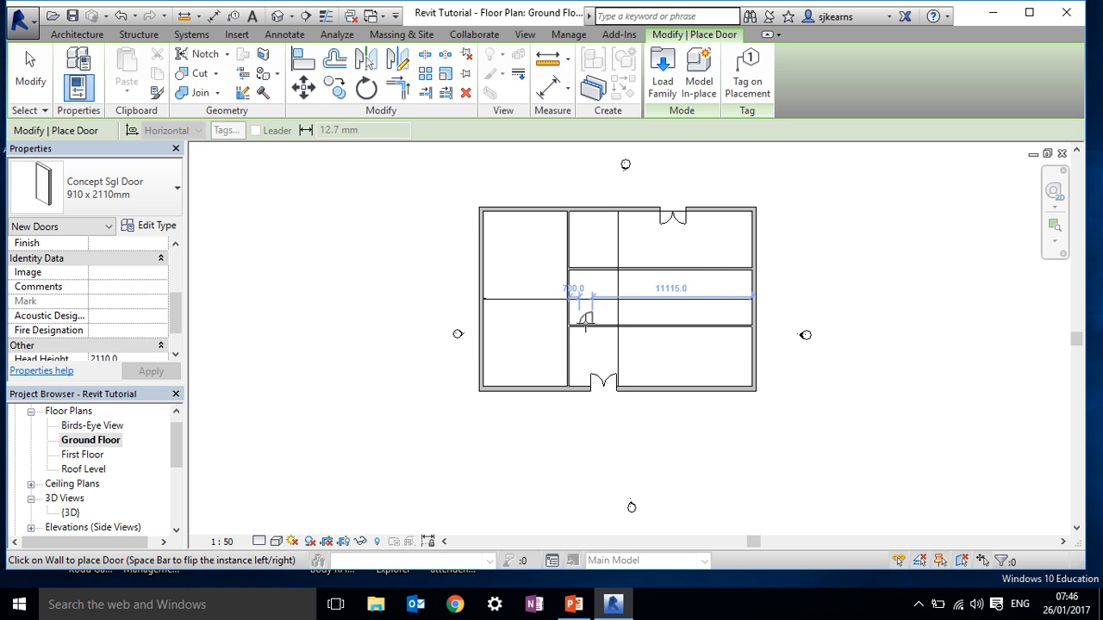
click(586, 321)
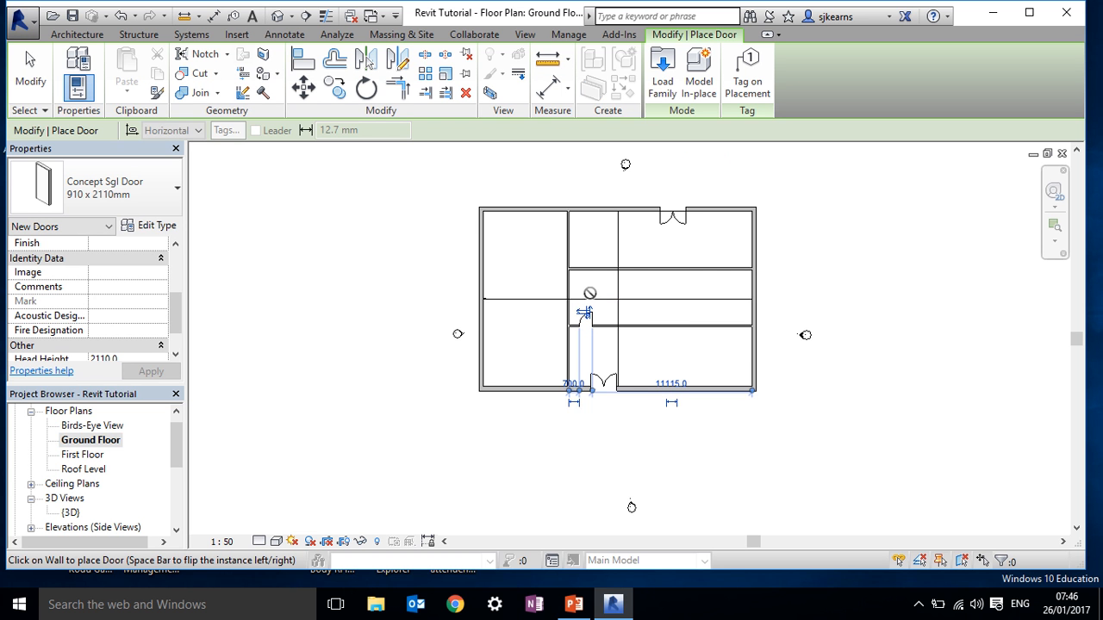
click(583, 260)
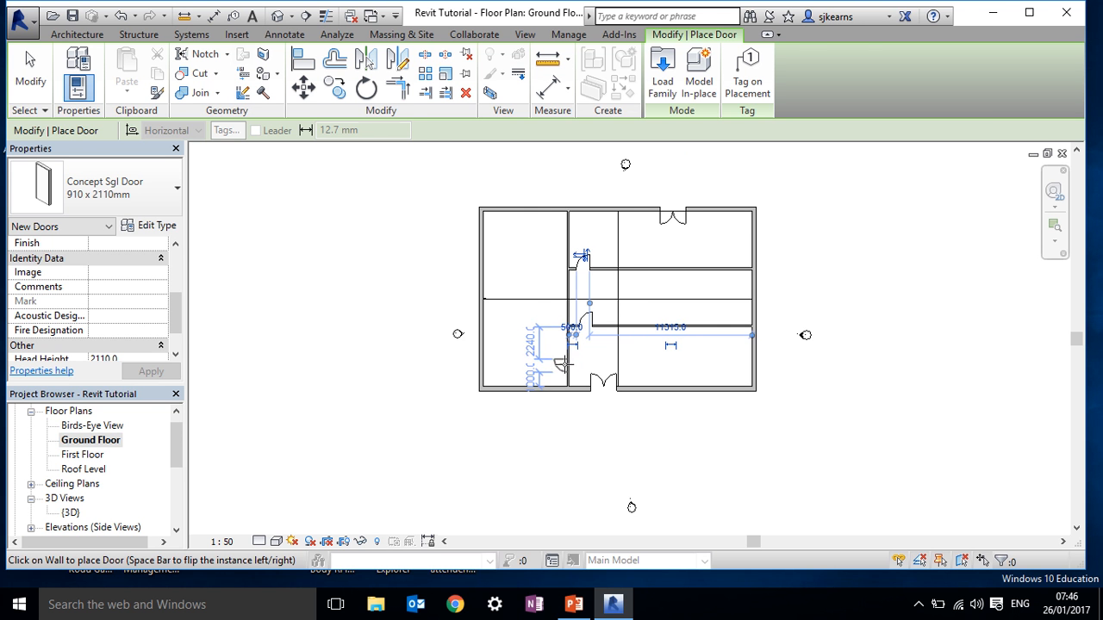
click(561, 363)
key(Escape)
key(Escape)
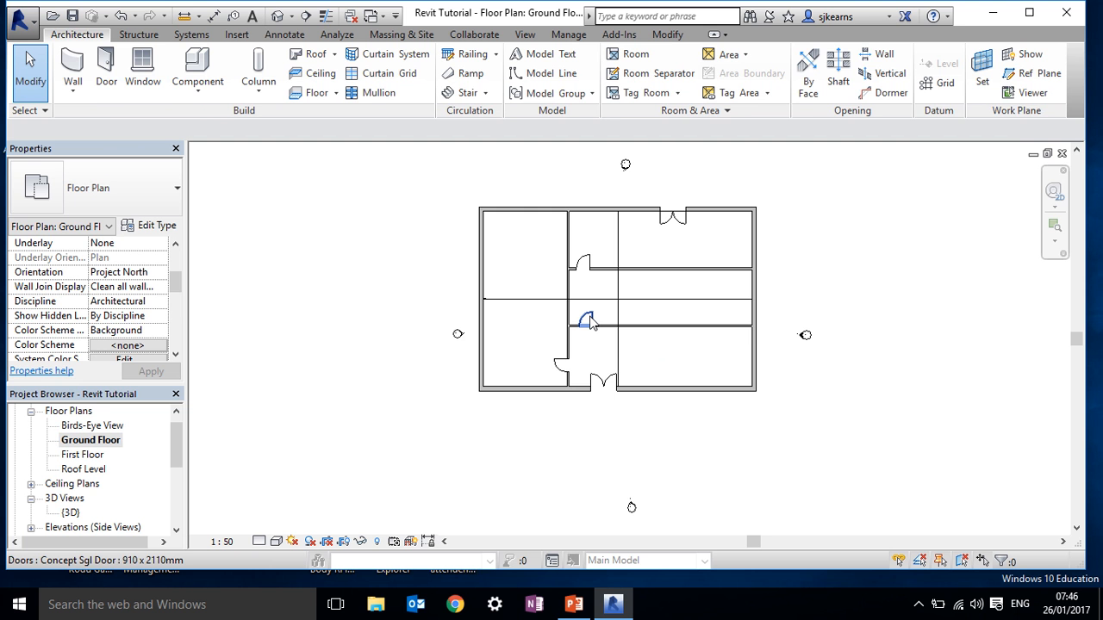
Flip the hinge side of the three single doors in the partitions.
click(590, 322)
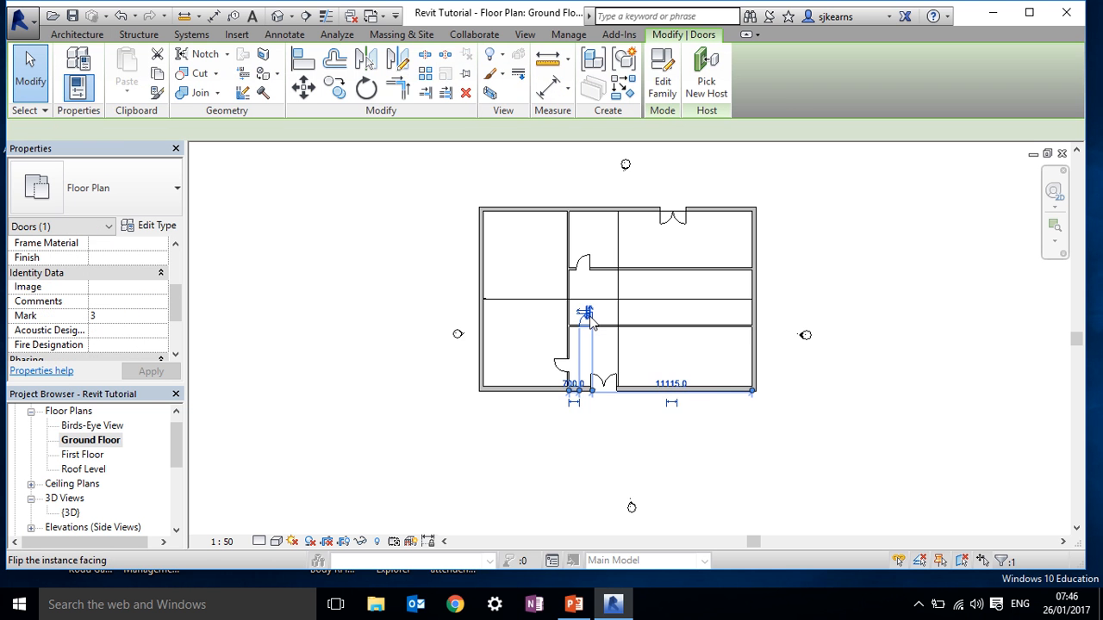
click(587, 264)
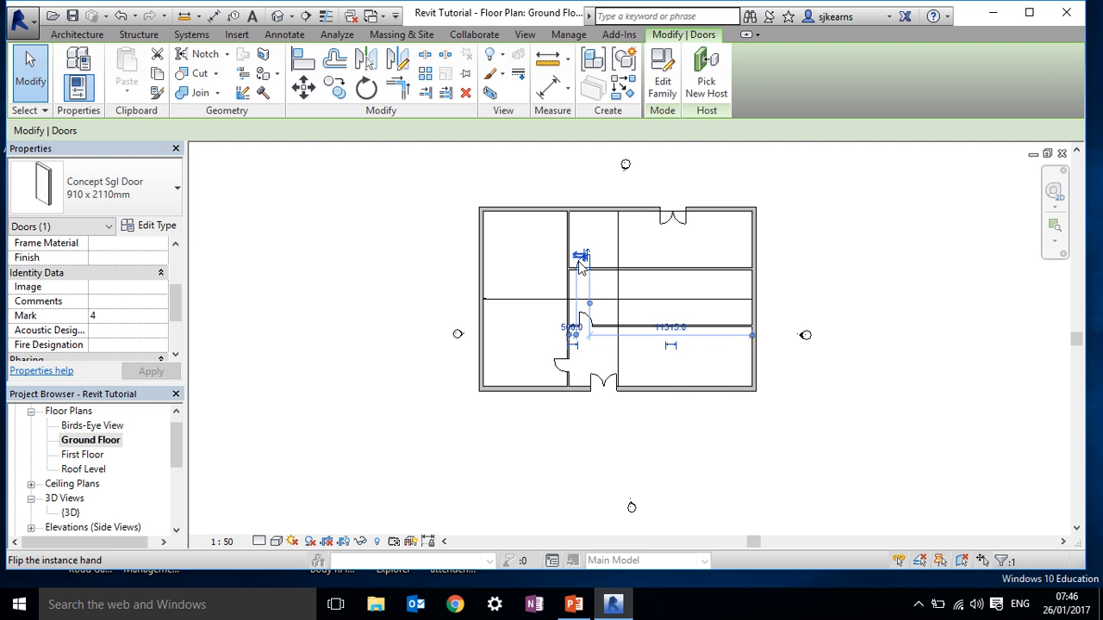
click(579, 265)
click(561, 367)
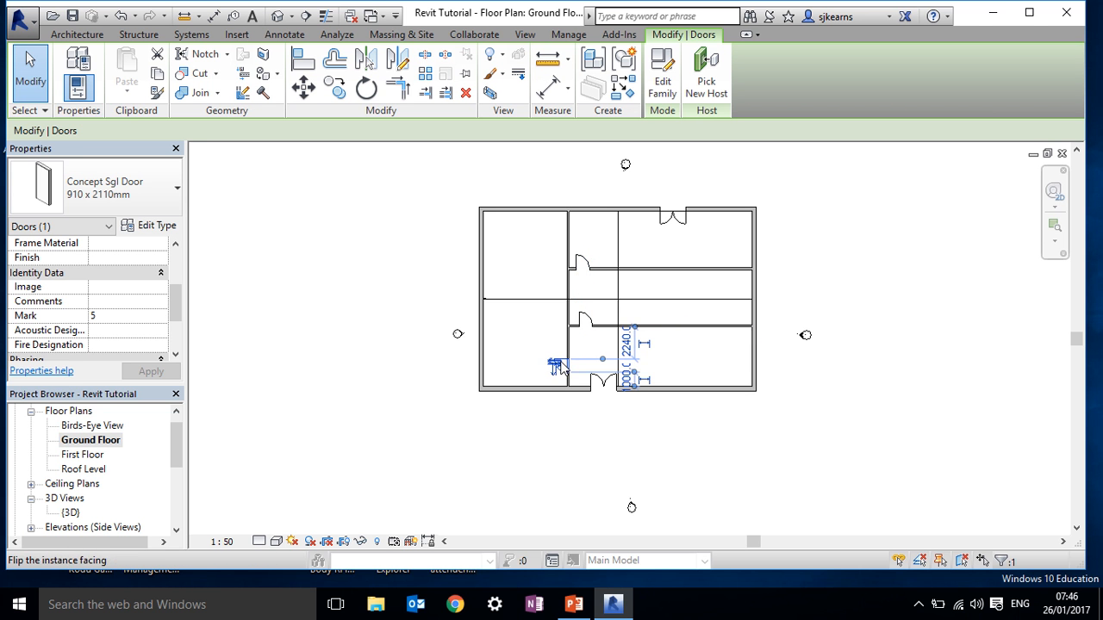
click(556, 369)
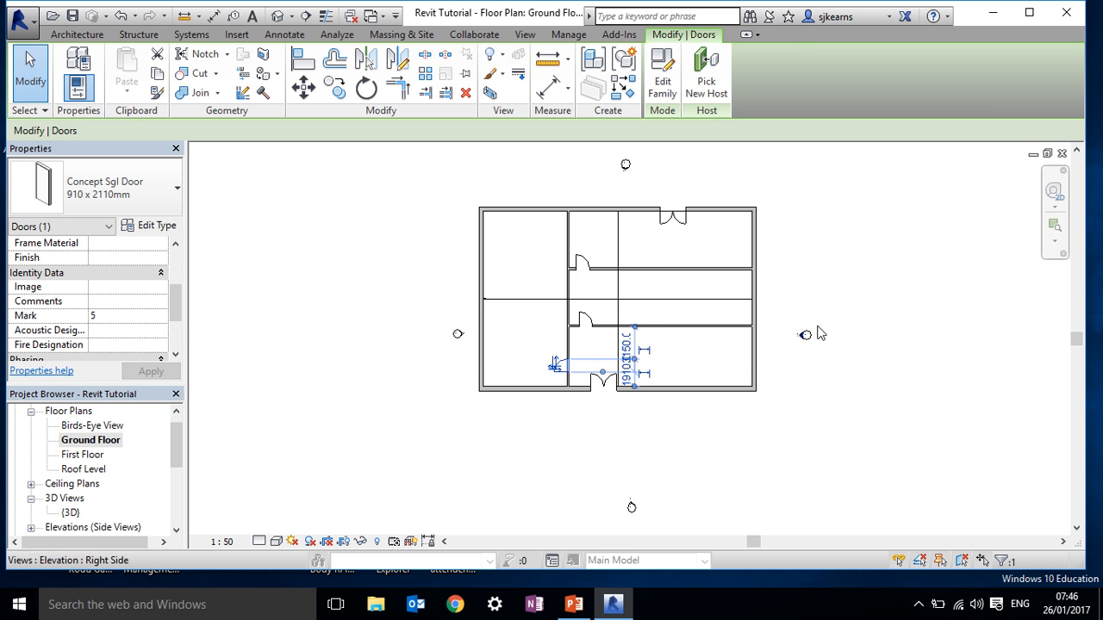
click(810, 388)
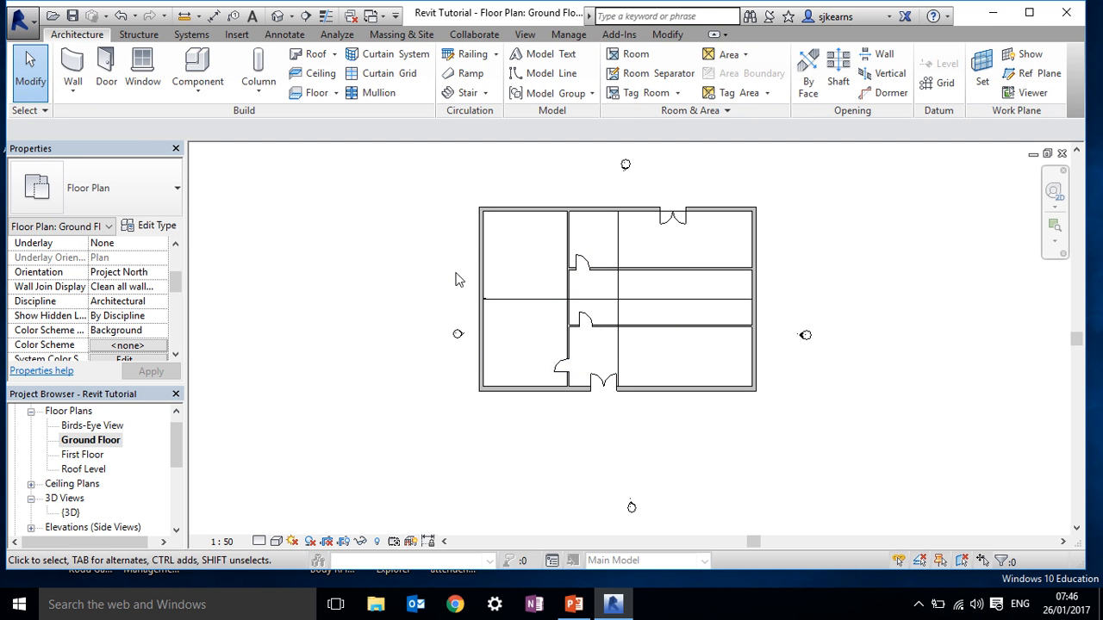
Place Concept Windows around the left room: one centred in its lower wall, two in the left exterior wall and one centred in its upper wall.
click(143, 67)
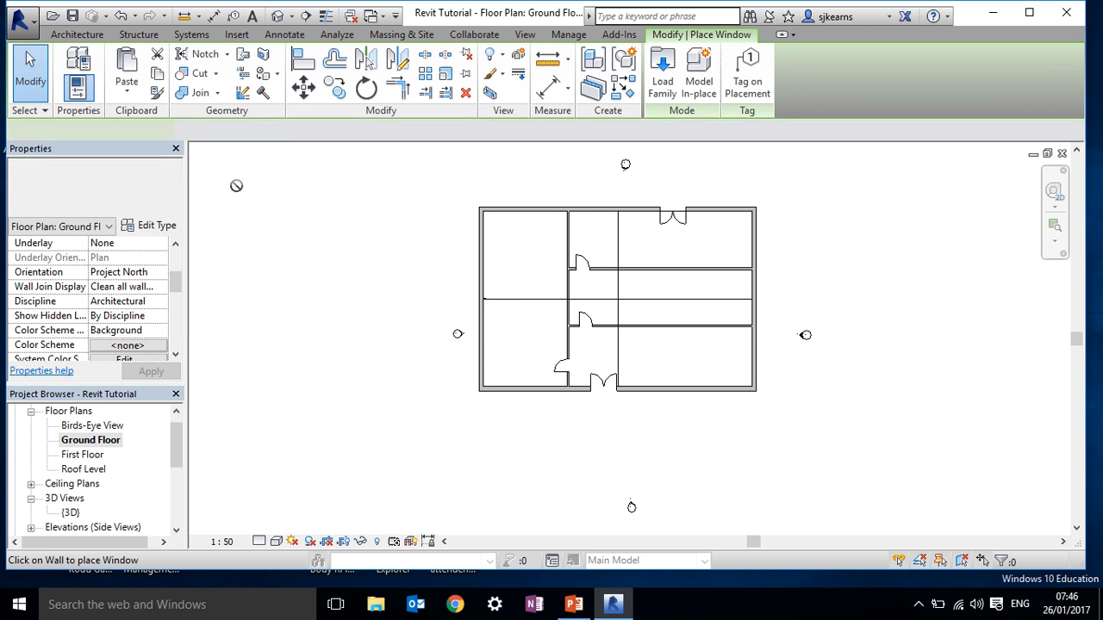
click(523, 391)
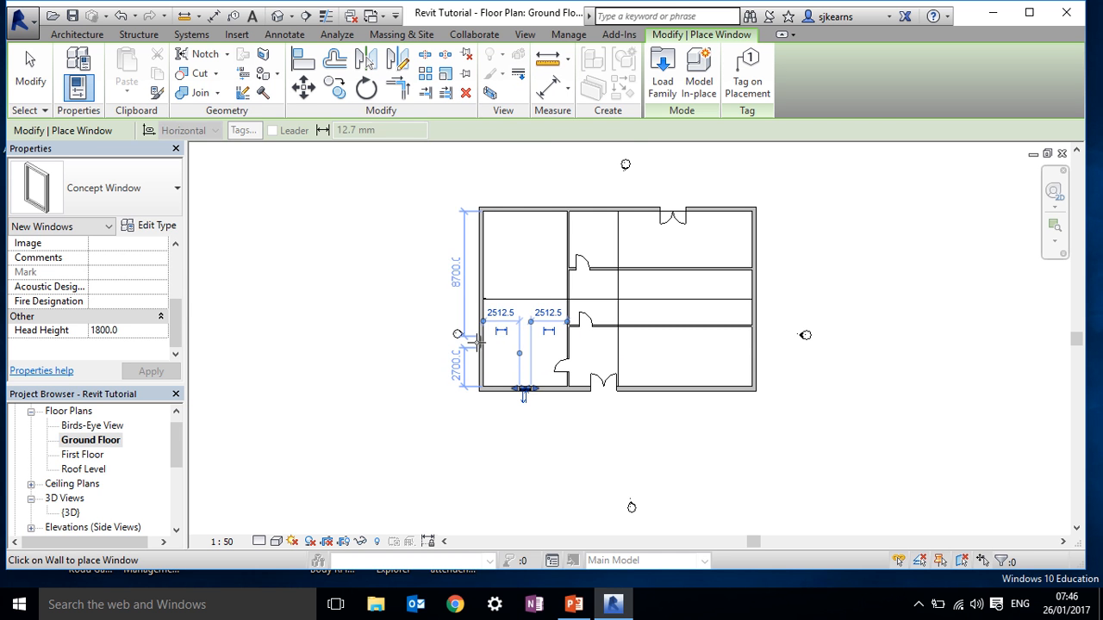
click(479, 341)
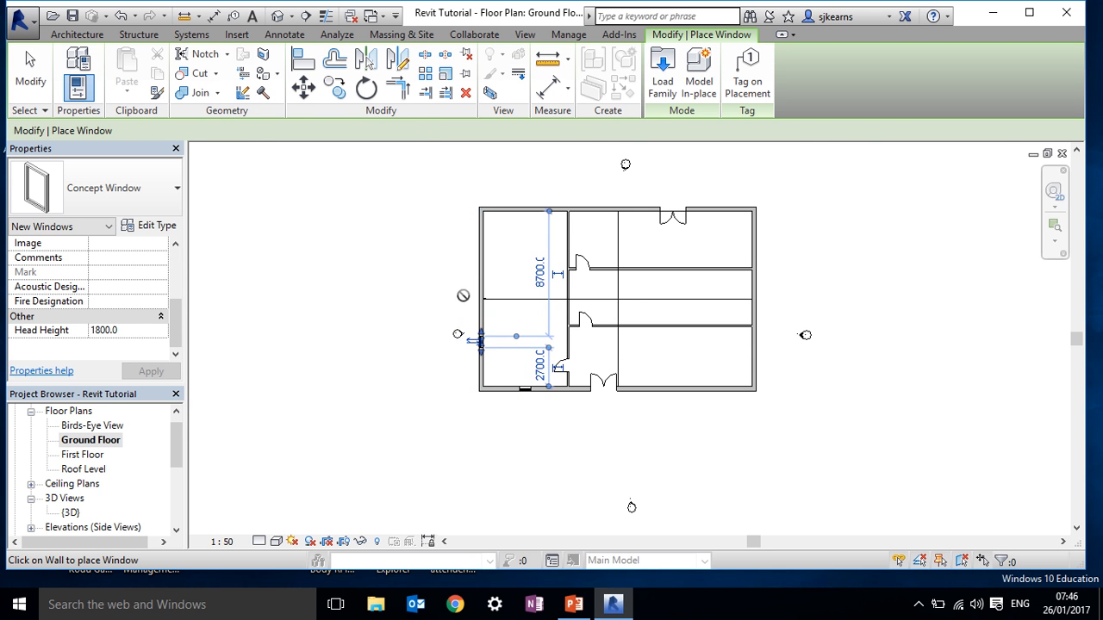
click(479, 253)
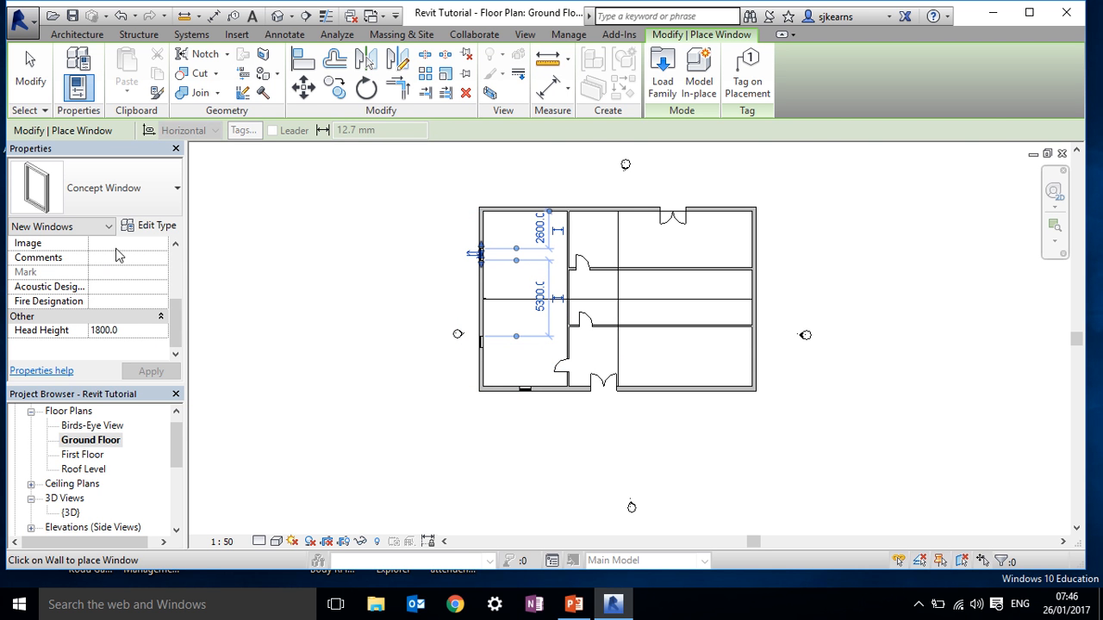
click(524, 207)
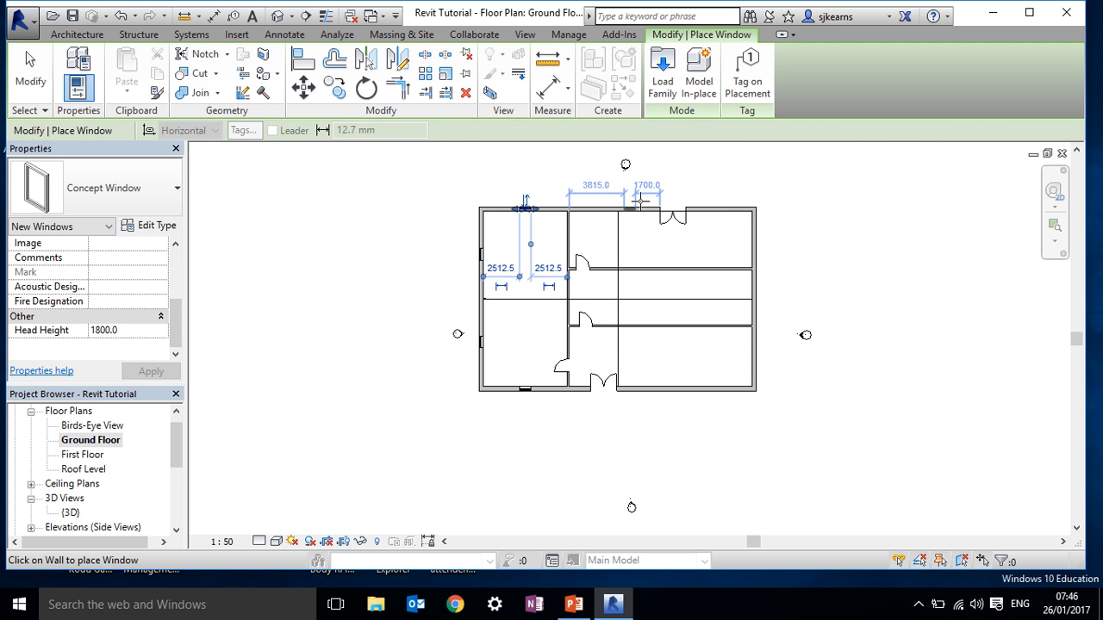
Place Concept Windows on both sides of the upper double door and one per room in the right exterior wall.
click(630, 208)
click(722, 208)
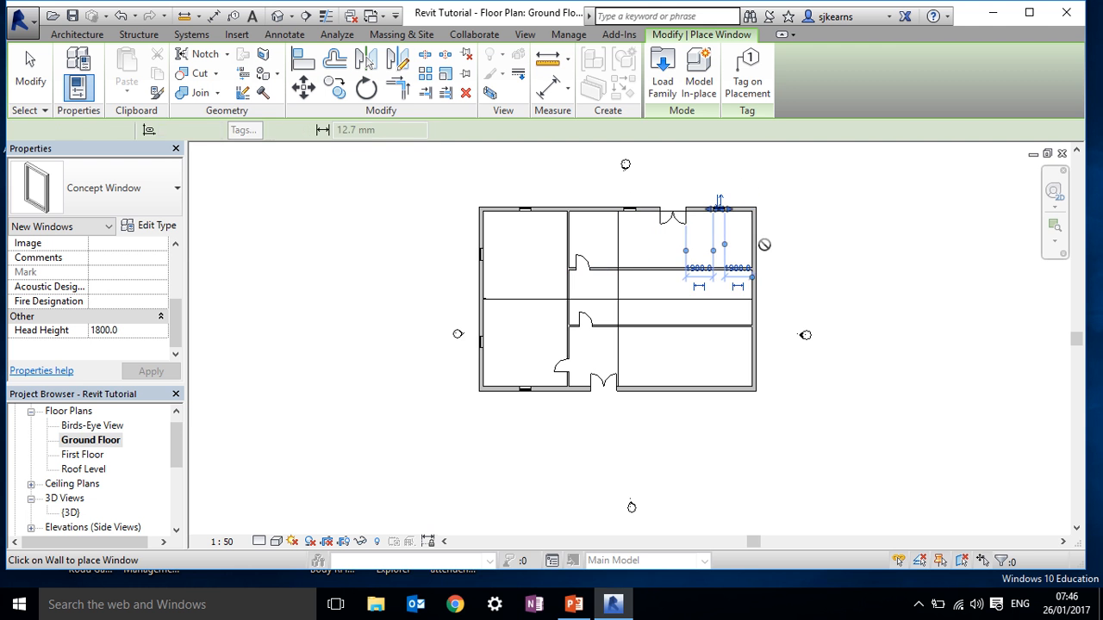
click(757, 241)
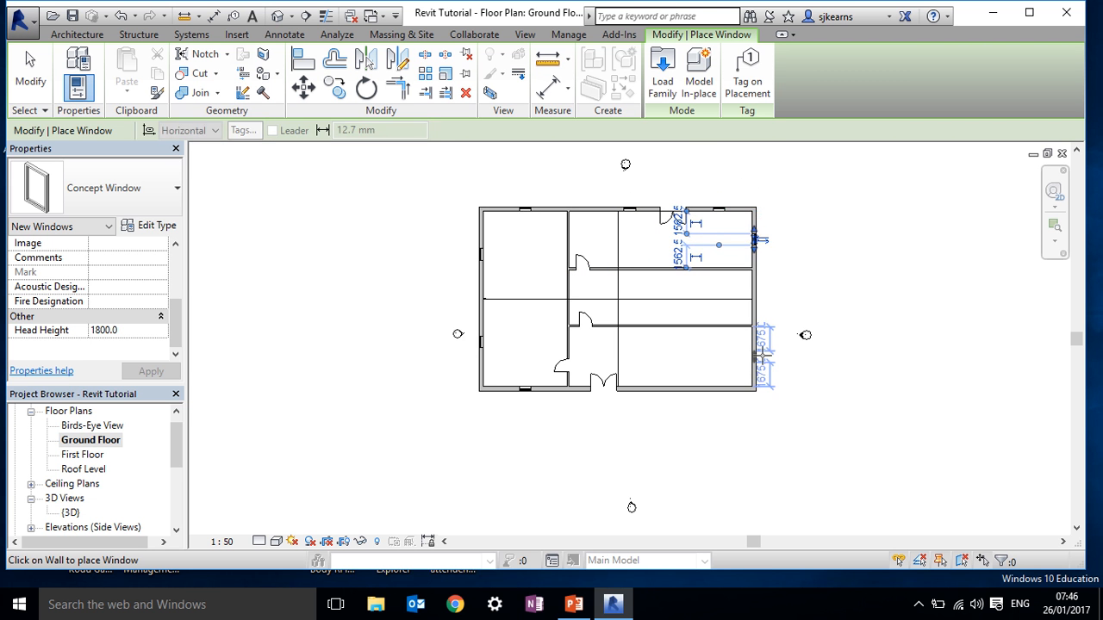
click(755, 355)
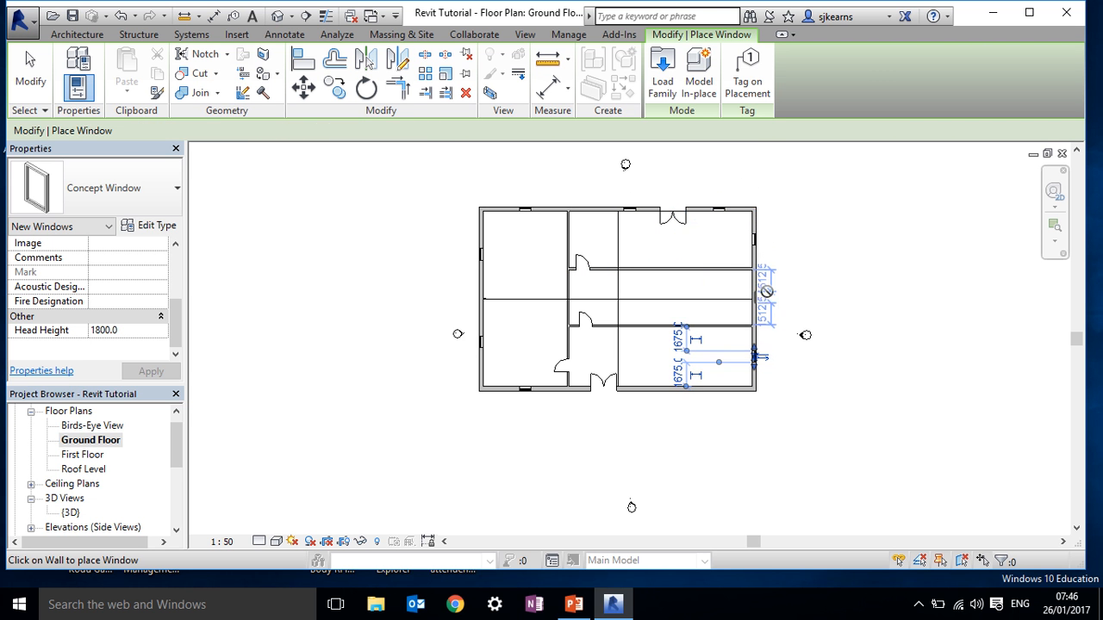
click(755, 297)
key(Escape)
key(Escape)
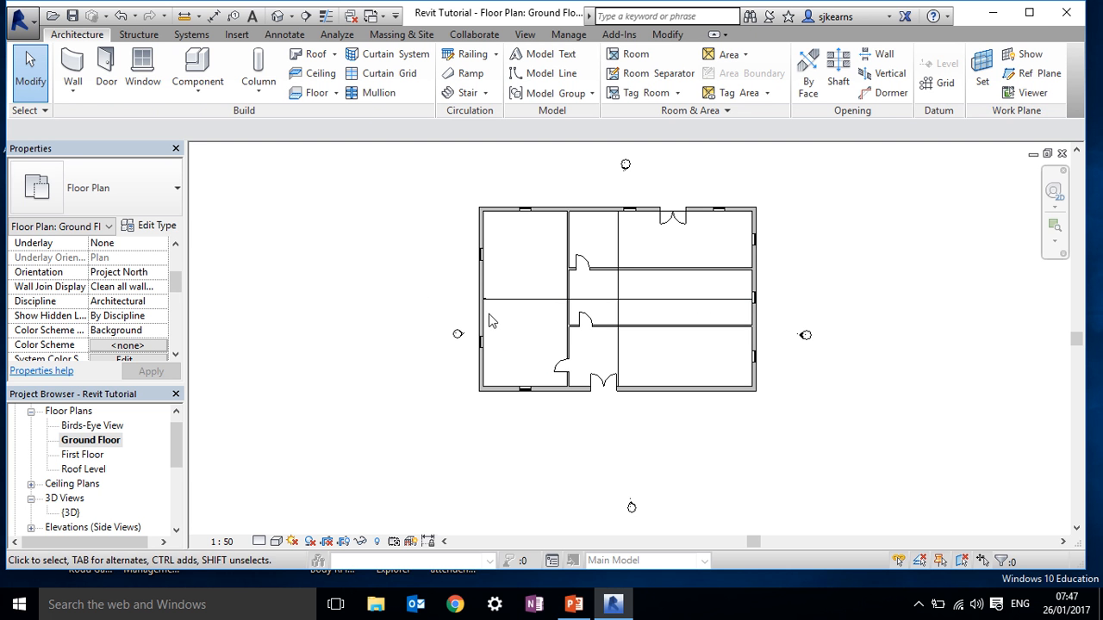
Set the distance between the lower horizontal partition and the lower exterior wall to 4000 mm.
click(626, 333)
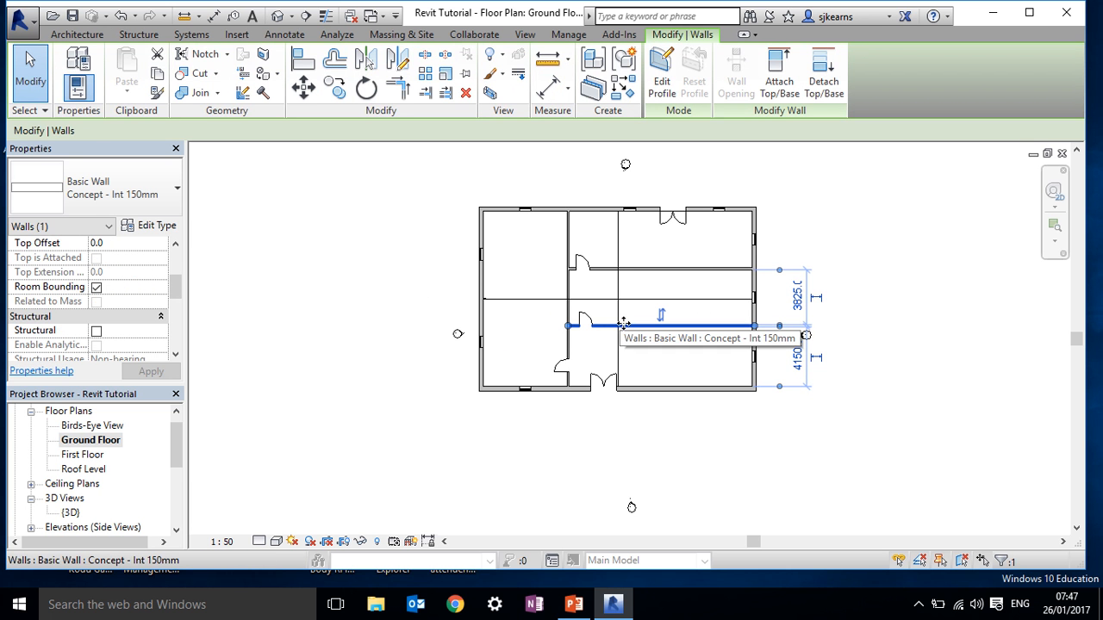
click(803, 359)
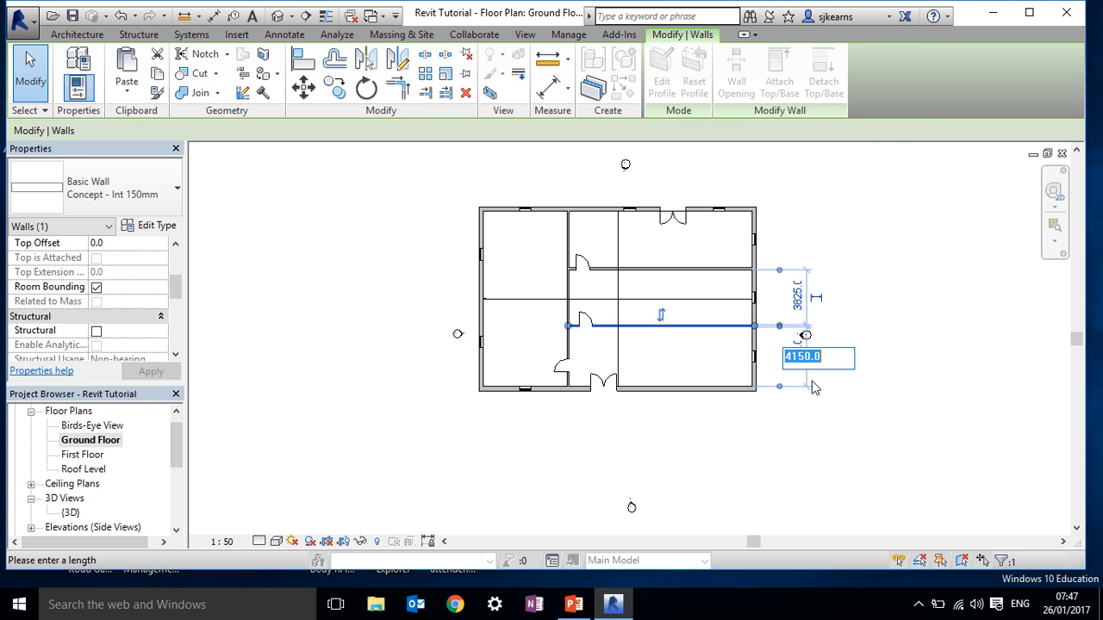
text(4)
key(Return)
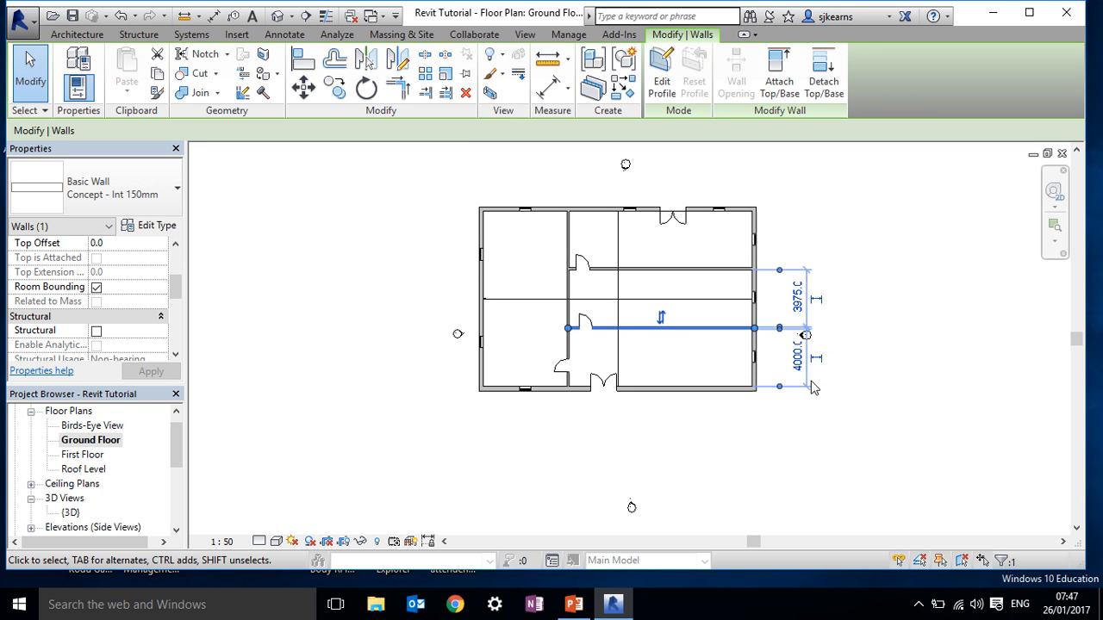
Place automatic Concept - 600 x 1200mm grid ceilings in all four rooms of the Ground Floor ceiling plan.
click(893, 339)
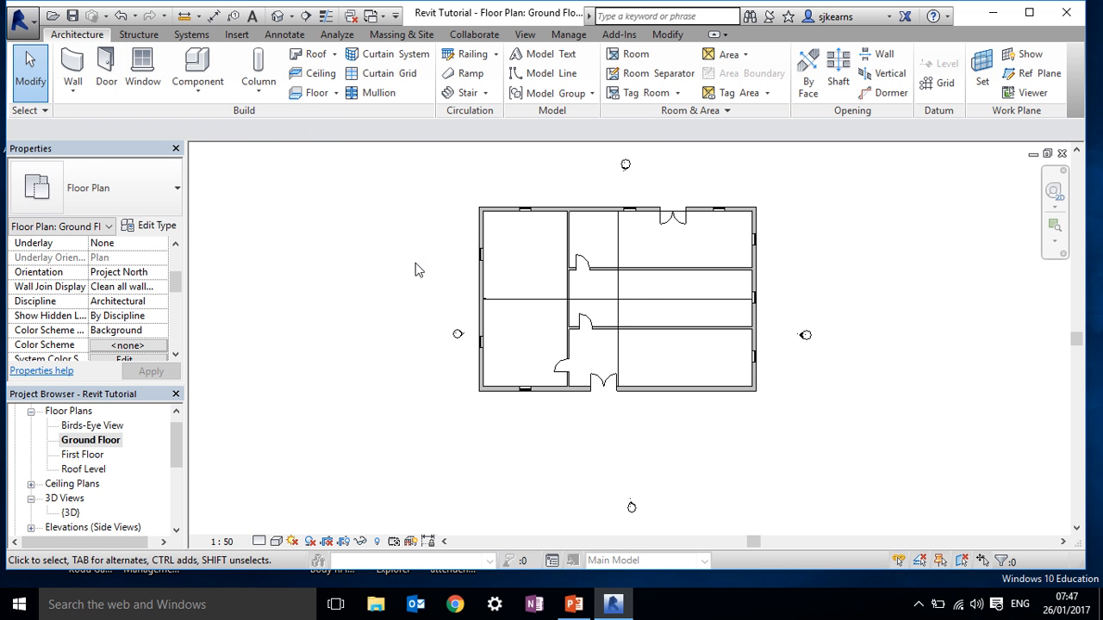
double_click(70, 514)
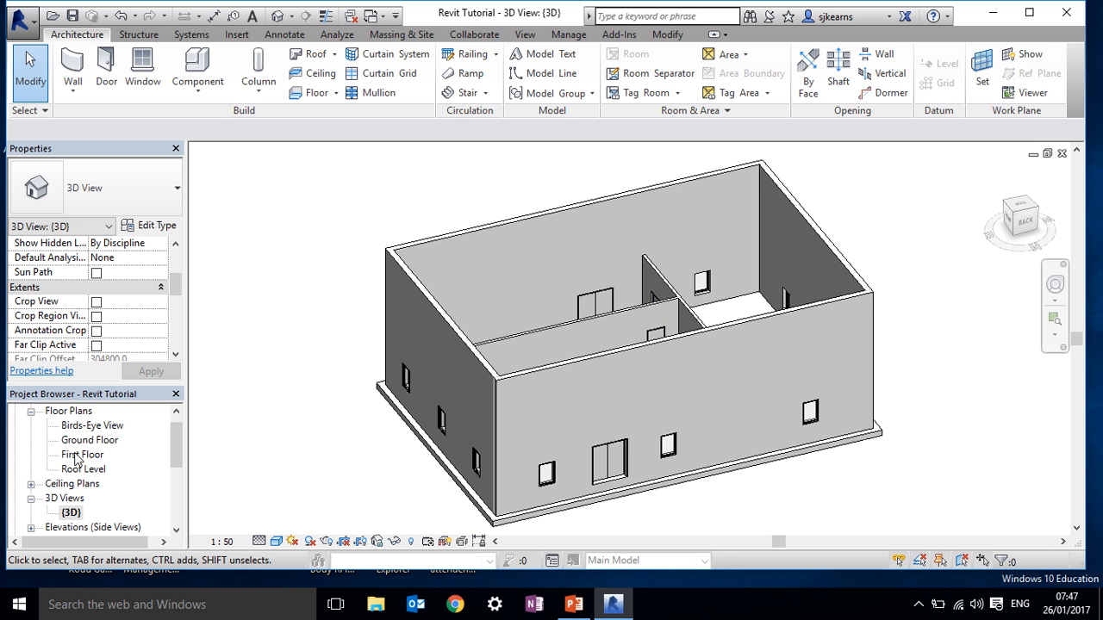
click(31, 484)
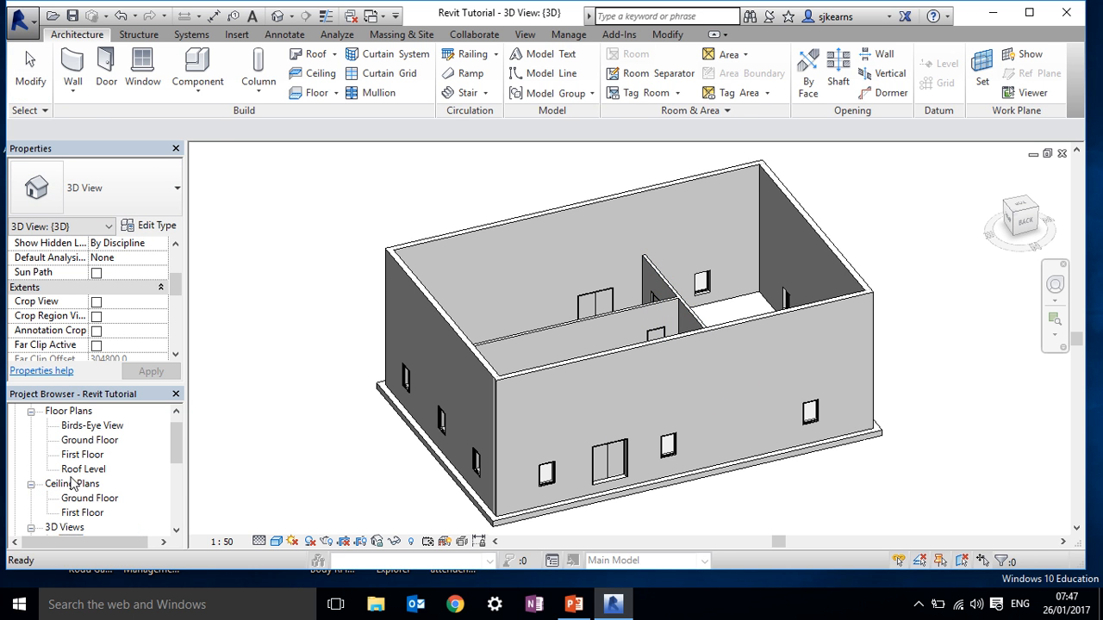
double_click(73, 499)
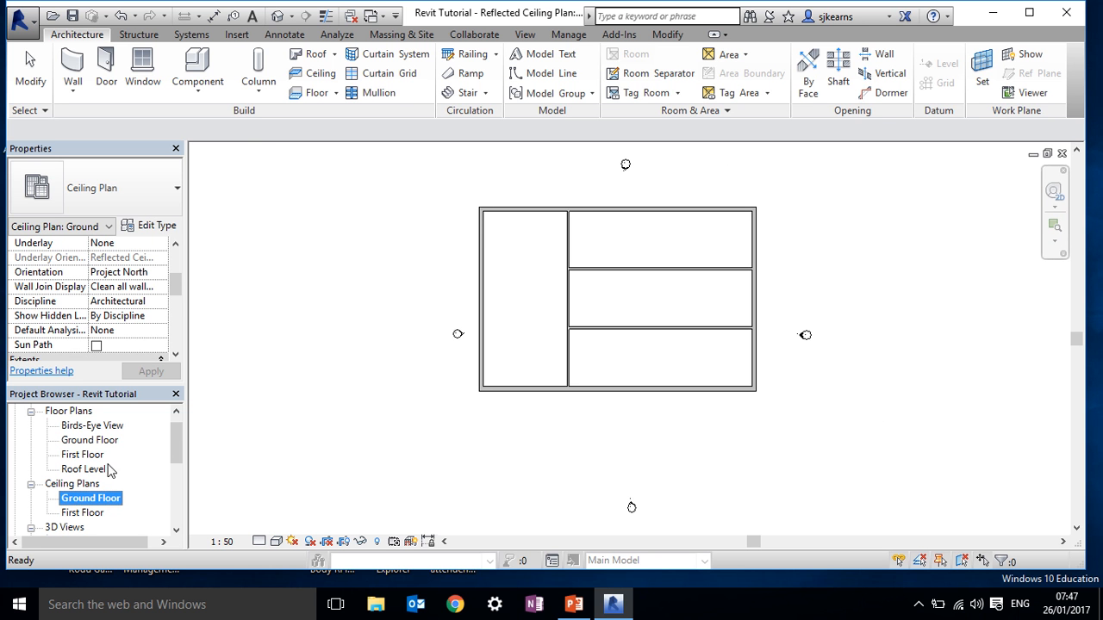
click(315, 74)
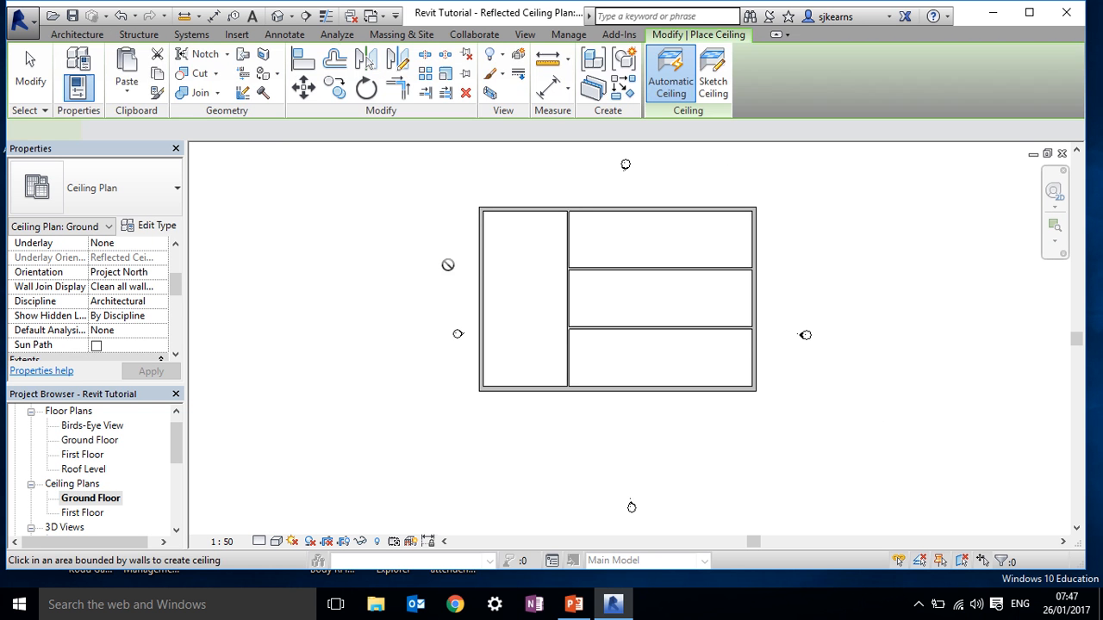
click(517, 290)
click(620, 247)
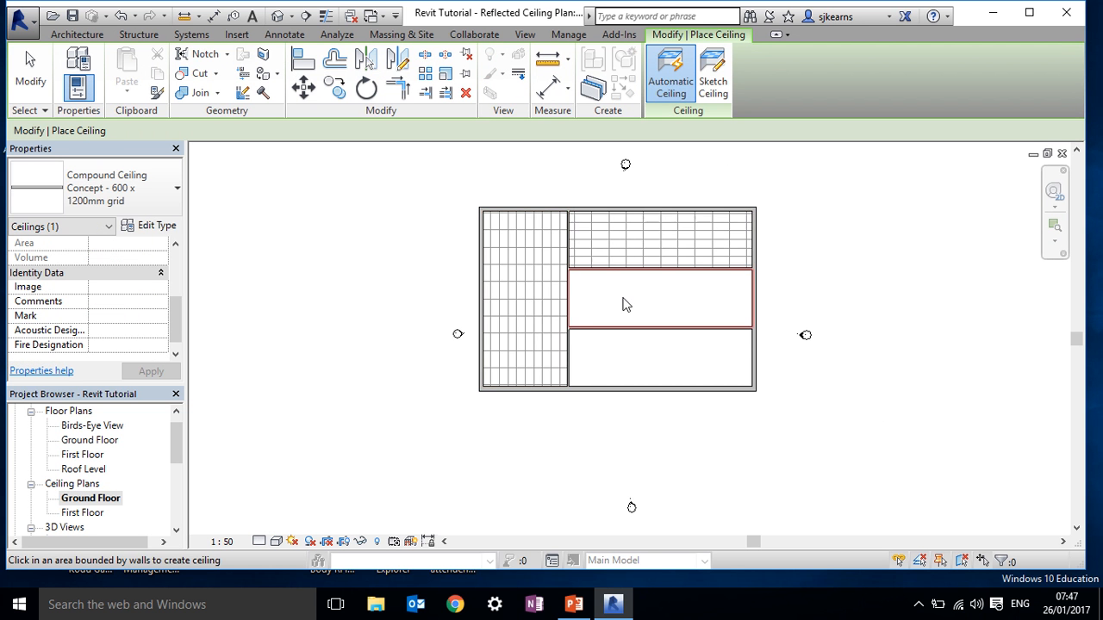
click(626, 306)
click(637, 365)
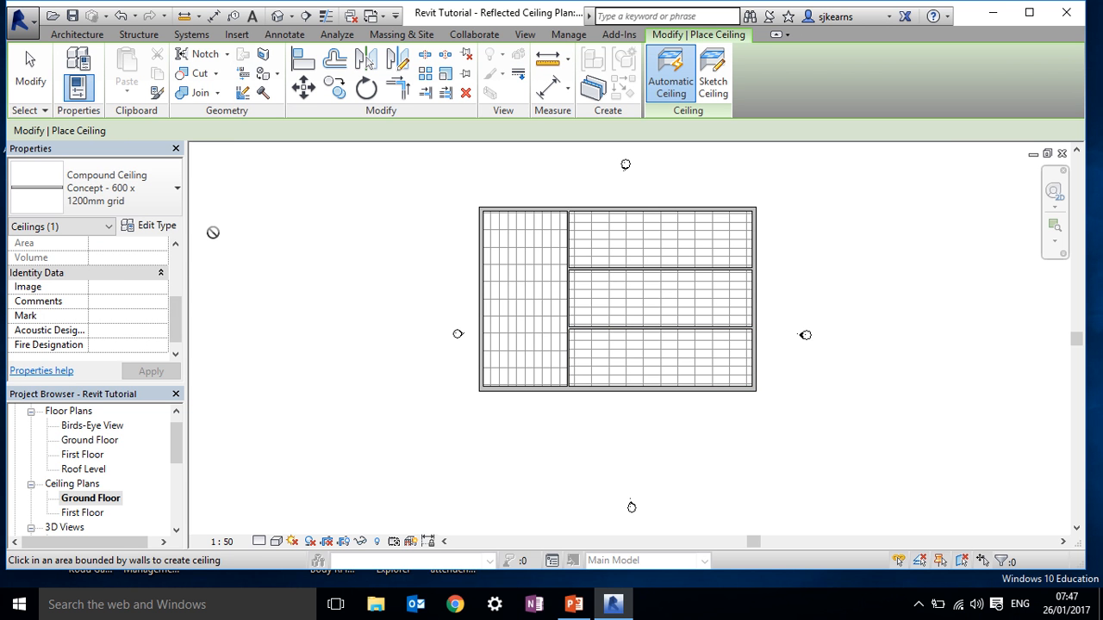
key(Escape)
key(Escape)
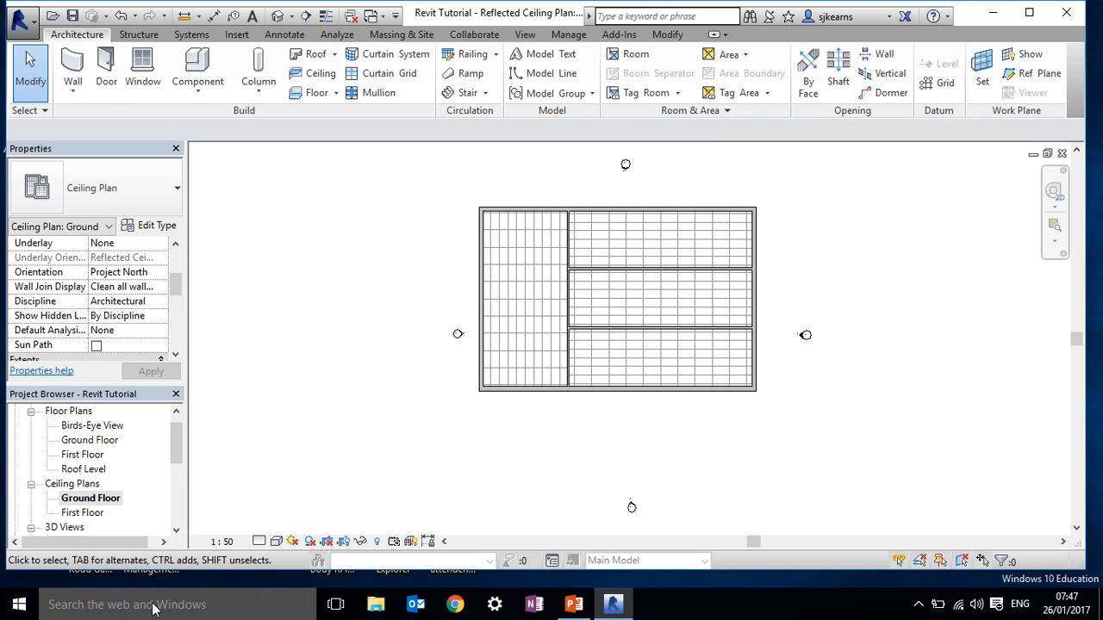
Create a Concept 300mm structural floor on the First Floor bounded by the four exterior walls, attaching the walls below and cutting the overlapping wall volume.
double_click(82, 455)
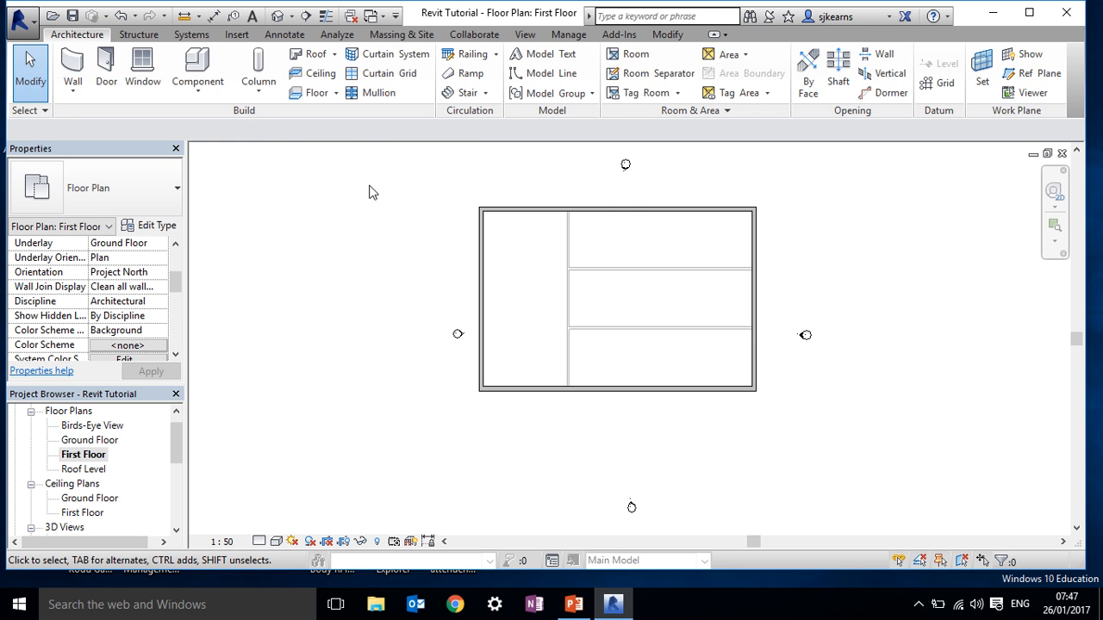
click(138, 34)
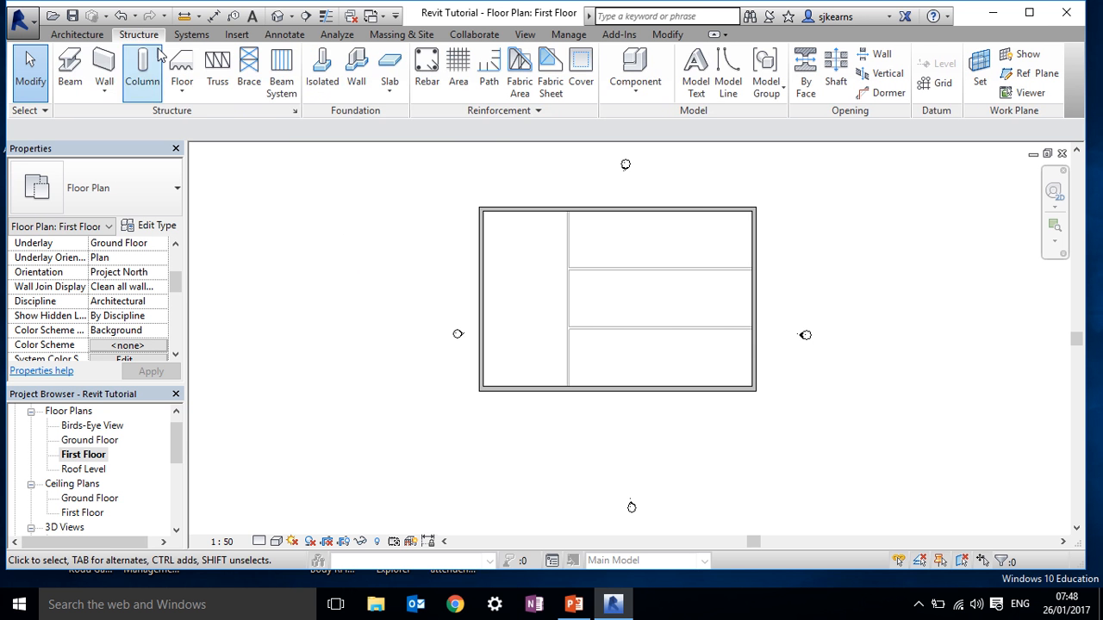
click(183, 69)
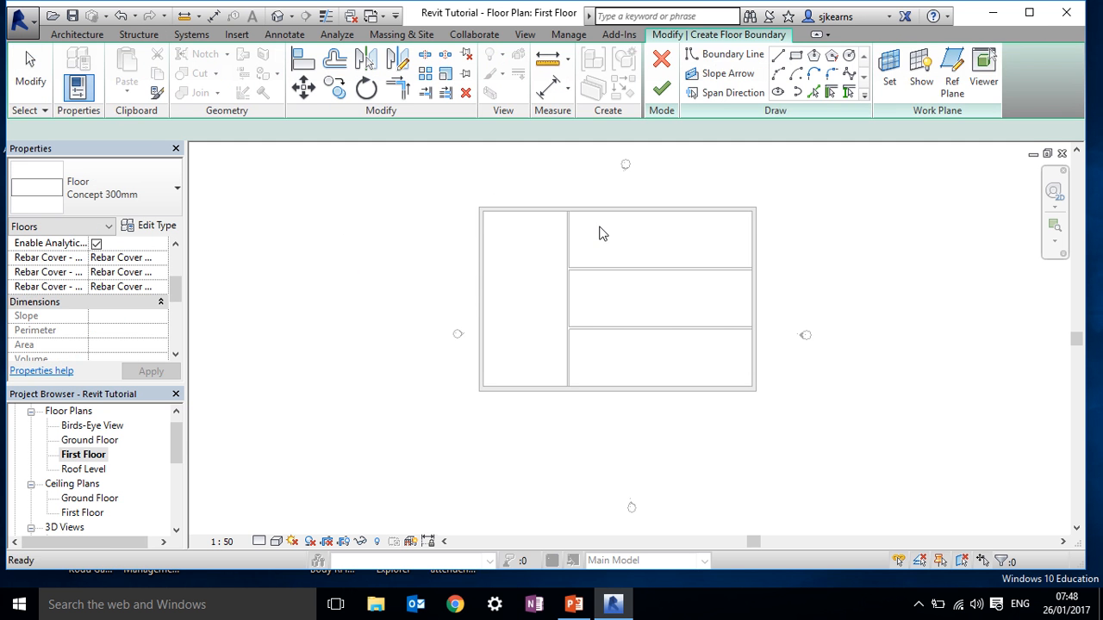
click(530, 212)
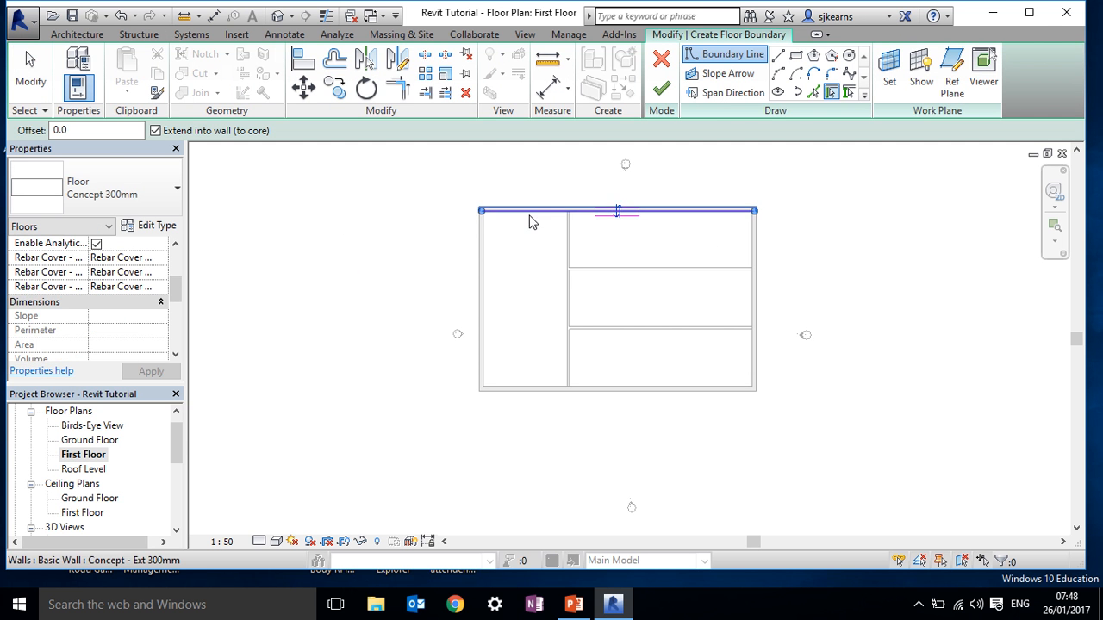
click(487, 260)
click(637, 388)
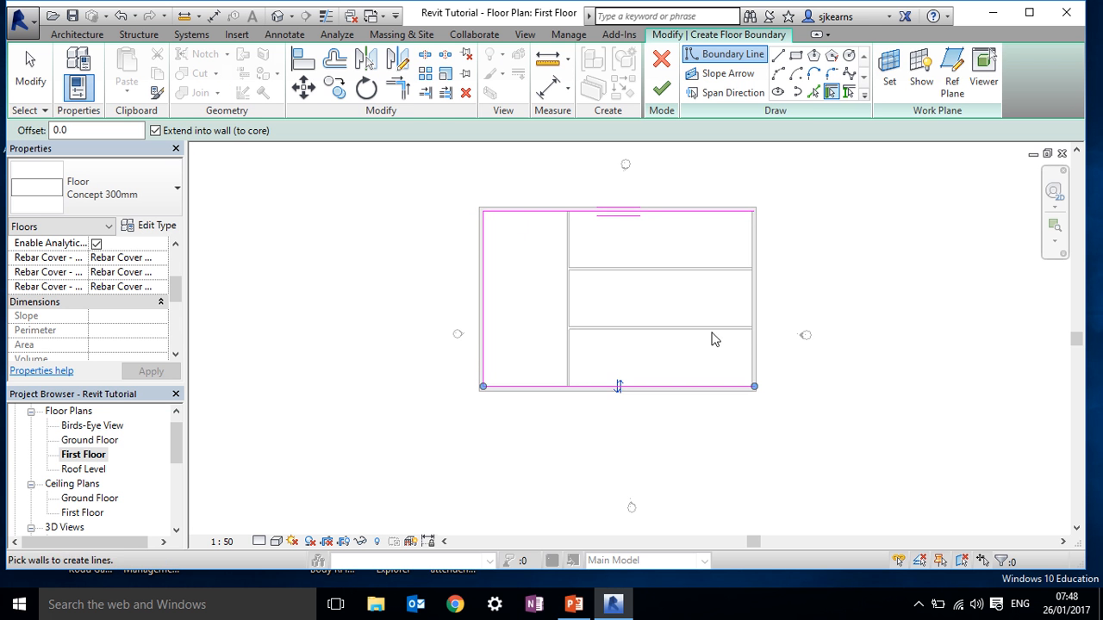
click(754, 324)
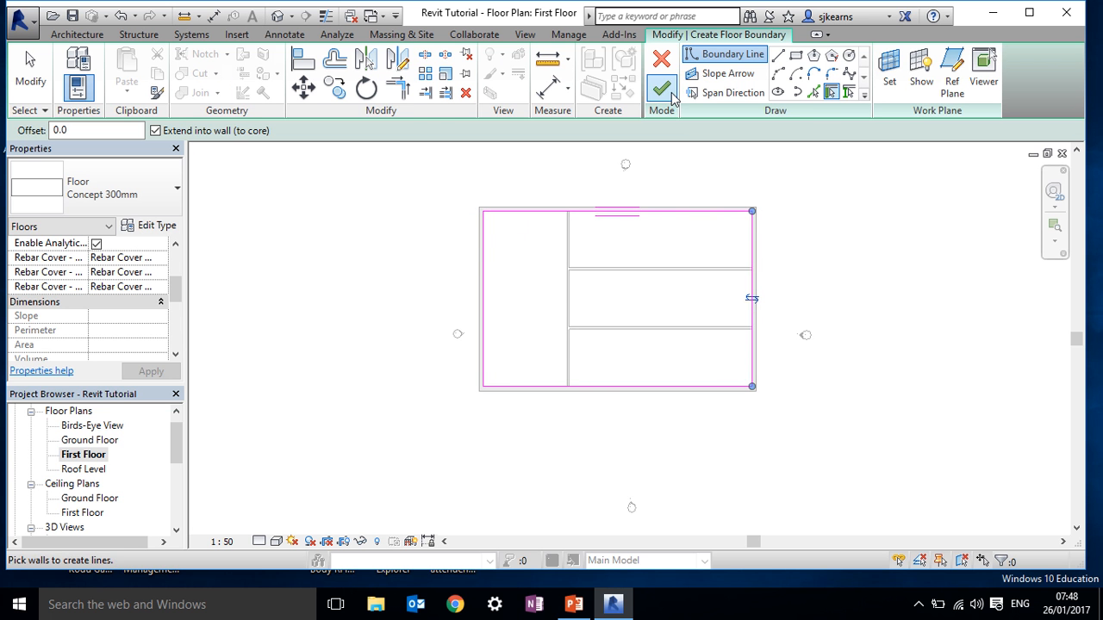
click(662, 89)
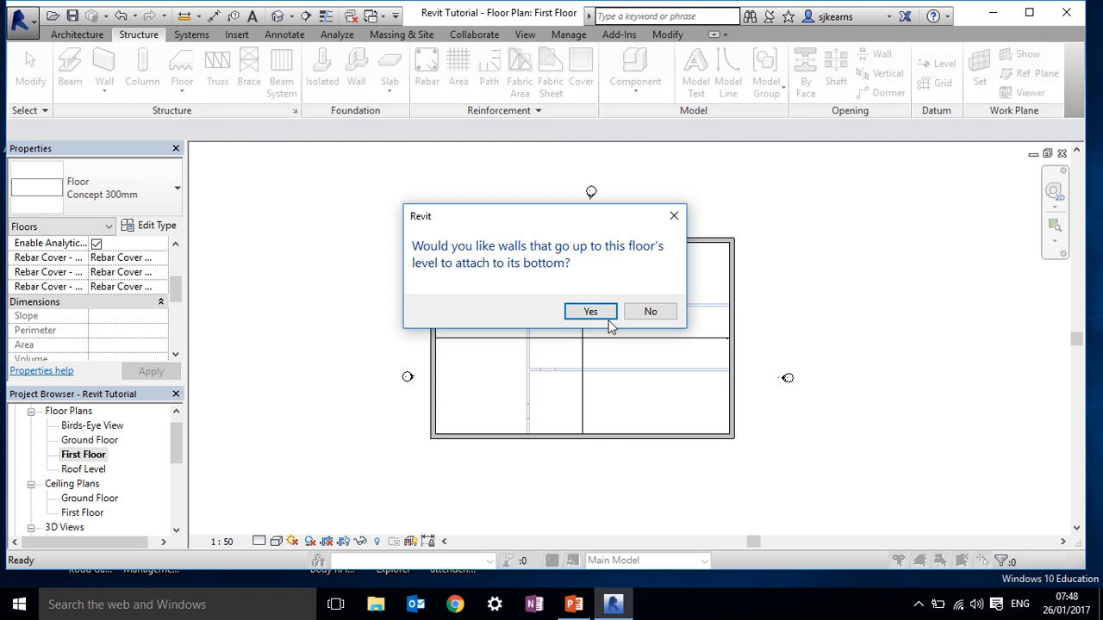
click(605, 313)
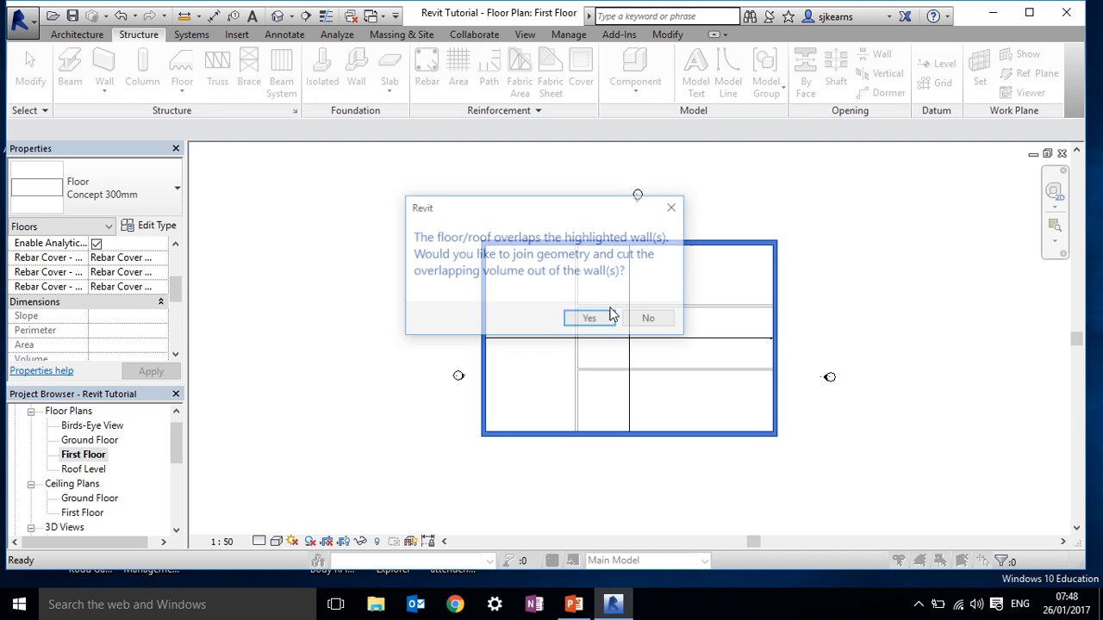
click(591, 318)
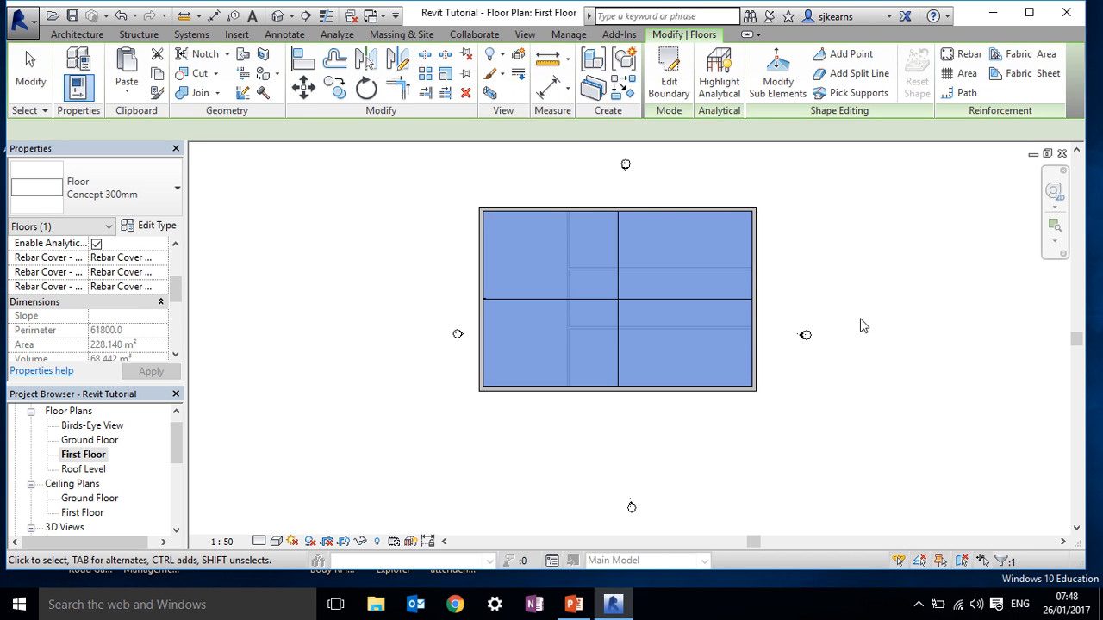
click(847, 303)
View the model in 3D to check the first-floor slab.
middle_click(847, 303)
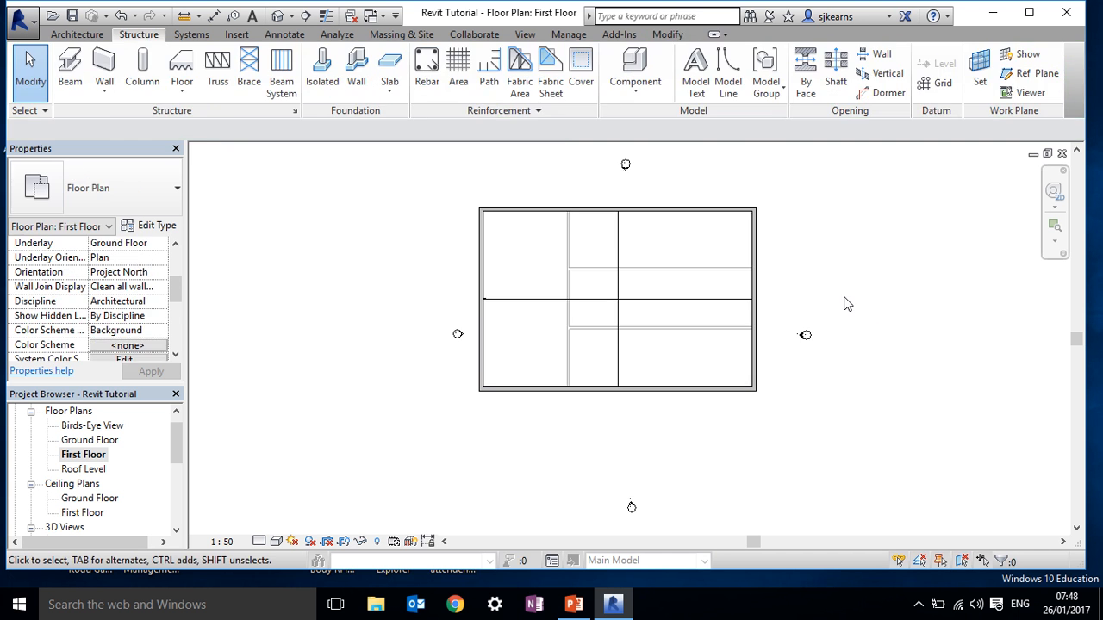
scroll(83, 514, down, 2)
double_click(72, 514)
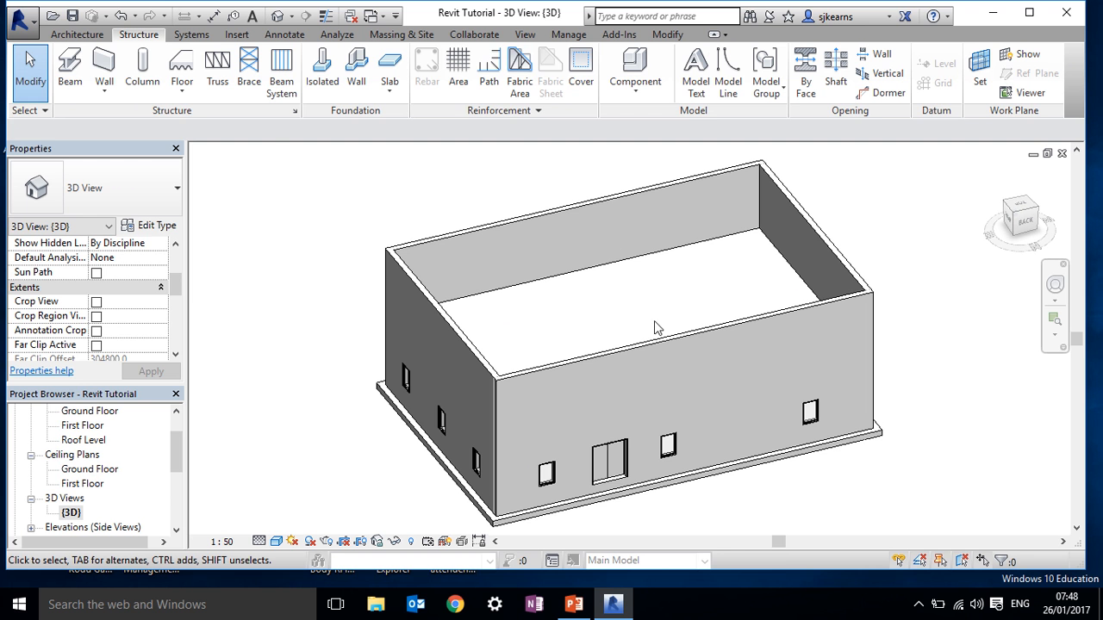
Draw a vertical Concept - Int 150mm wall on the First Floor plan between the upper and lower exterior walls, following the ground-floor partition.
double_click(83, 426)
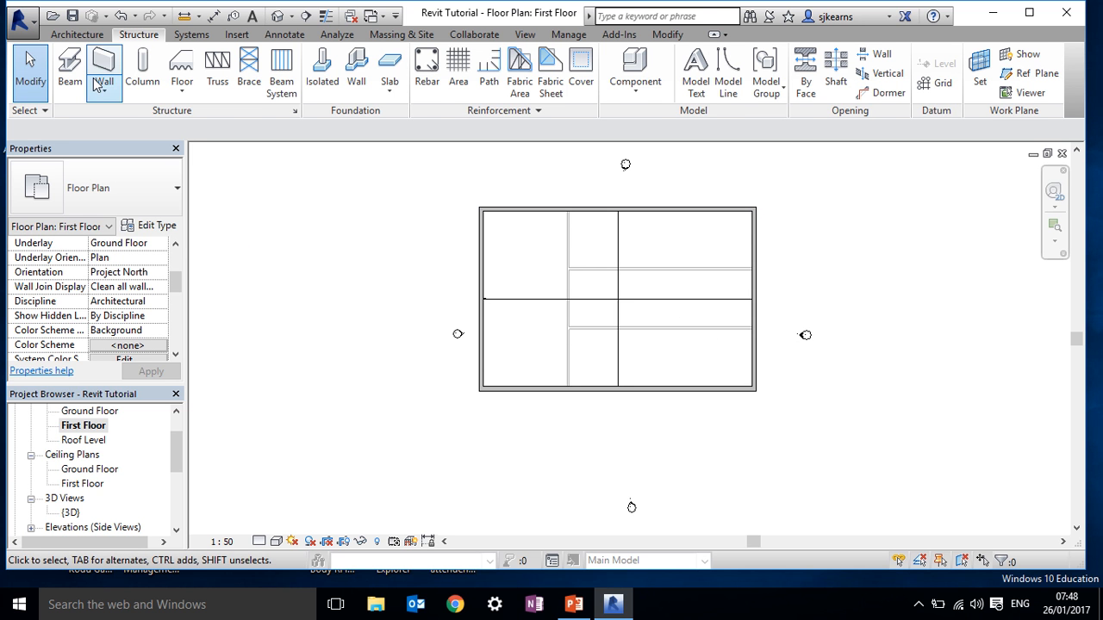
click(77, 34)
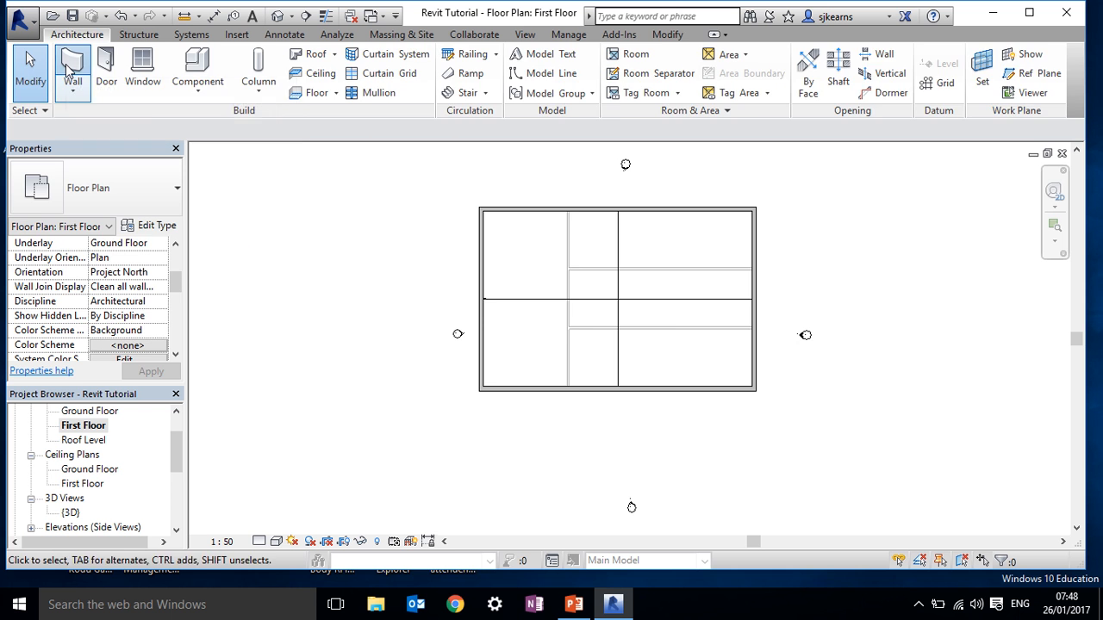
click(69, 69)
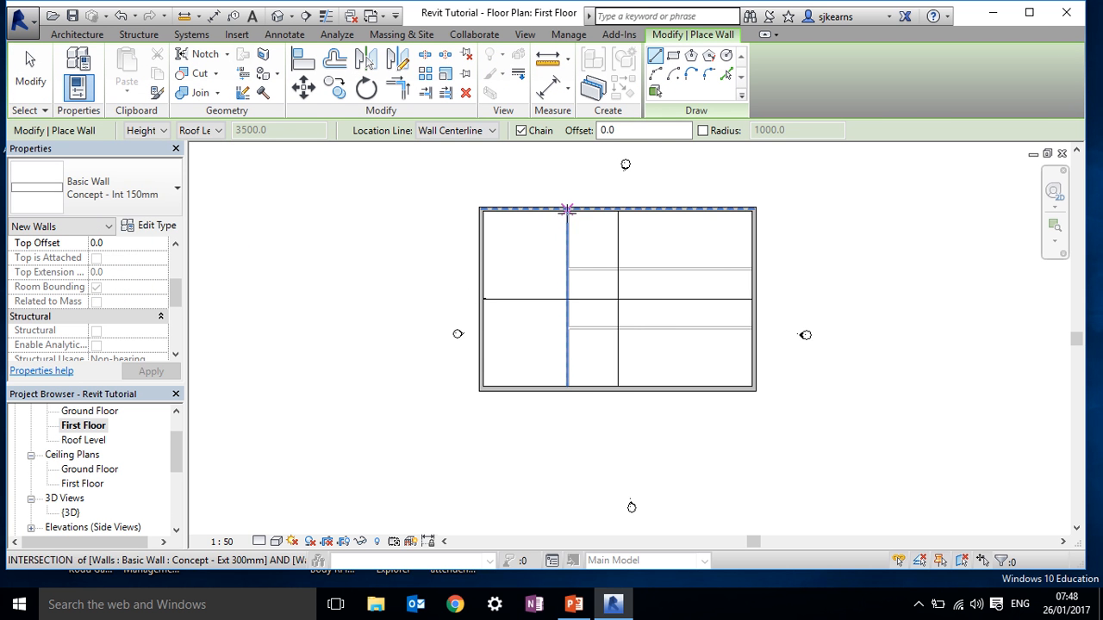
click(567, 209)
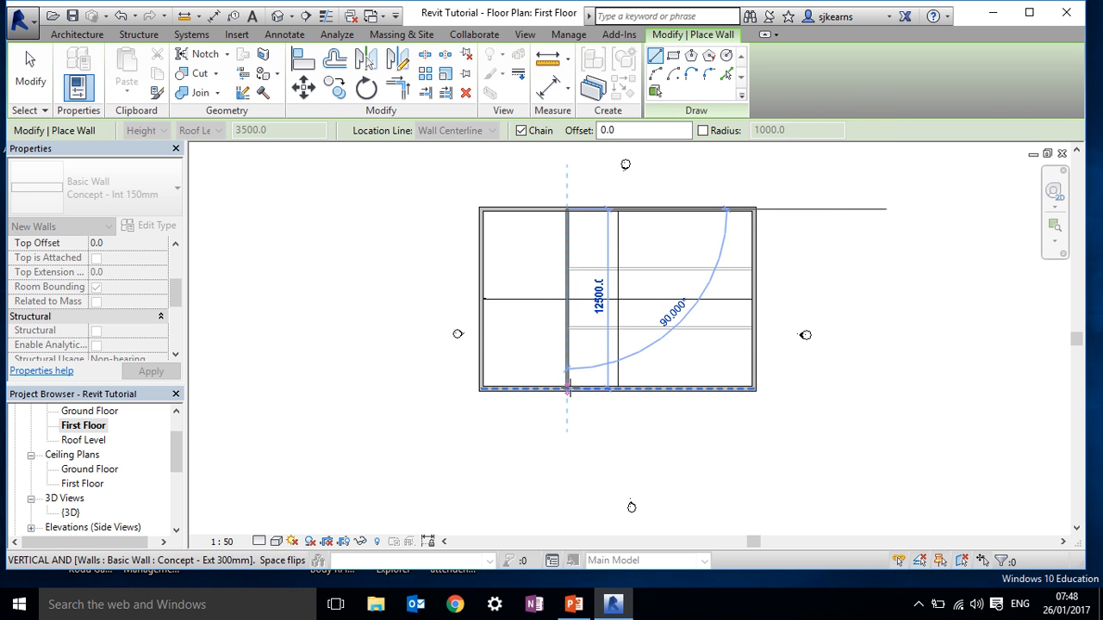
click(567, 389)
key(Escape)
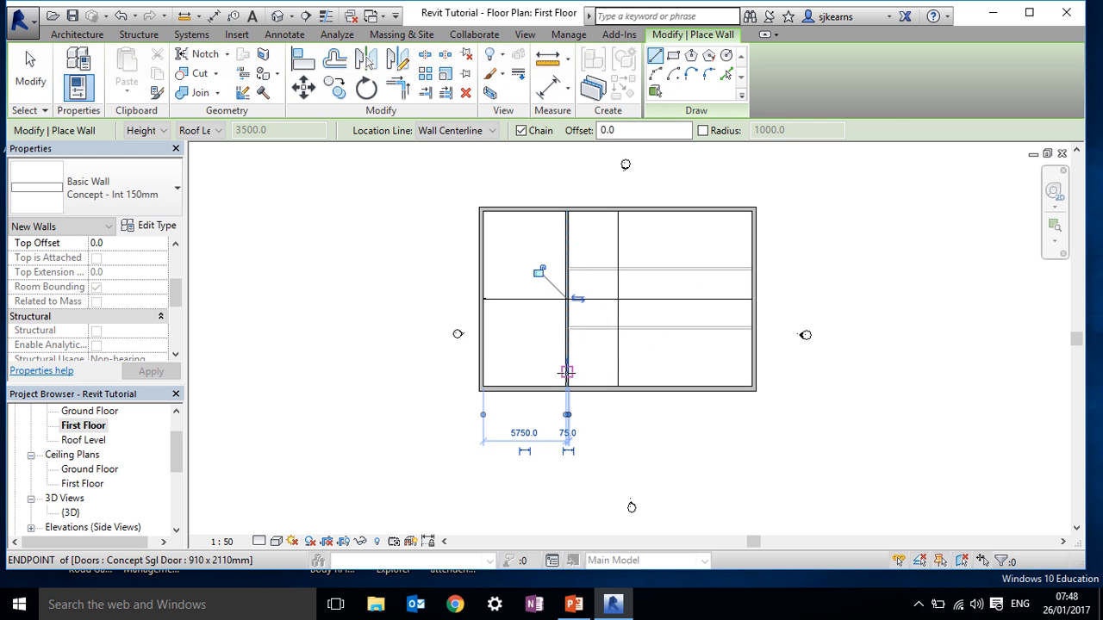
Draw two horizontal Concept - Int 150mm walls from the vertical partition to the right exterior wall, following the ground-floor partitions.
click(567, 328)
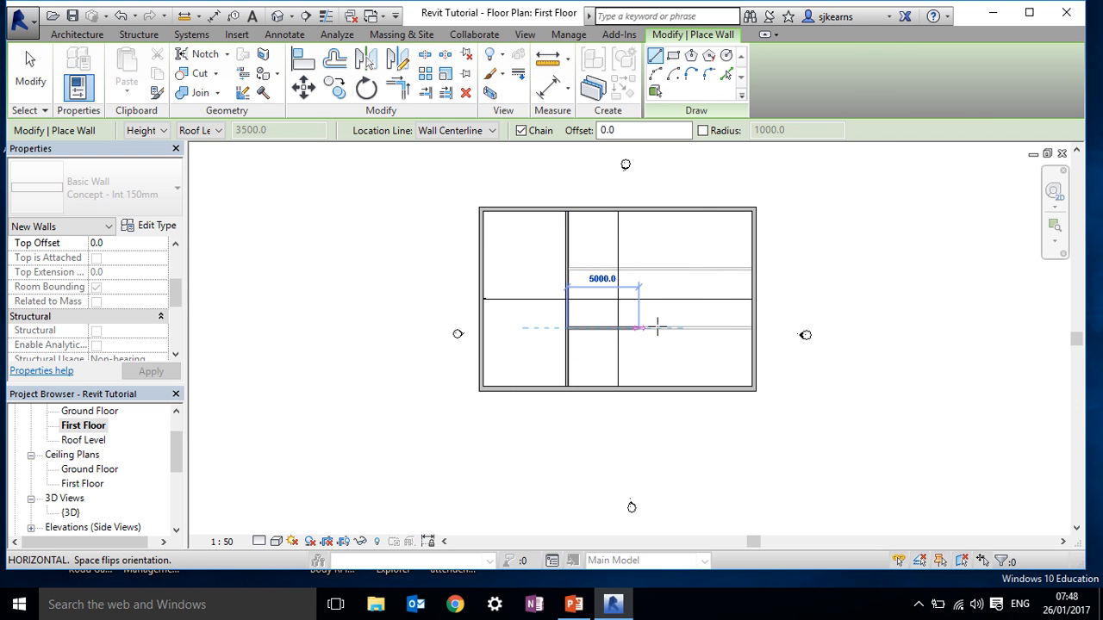
click(754, 328)
key(Escape)
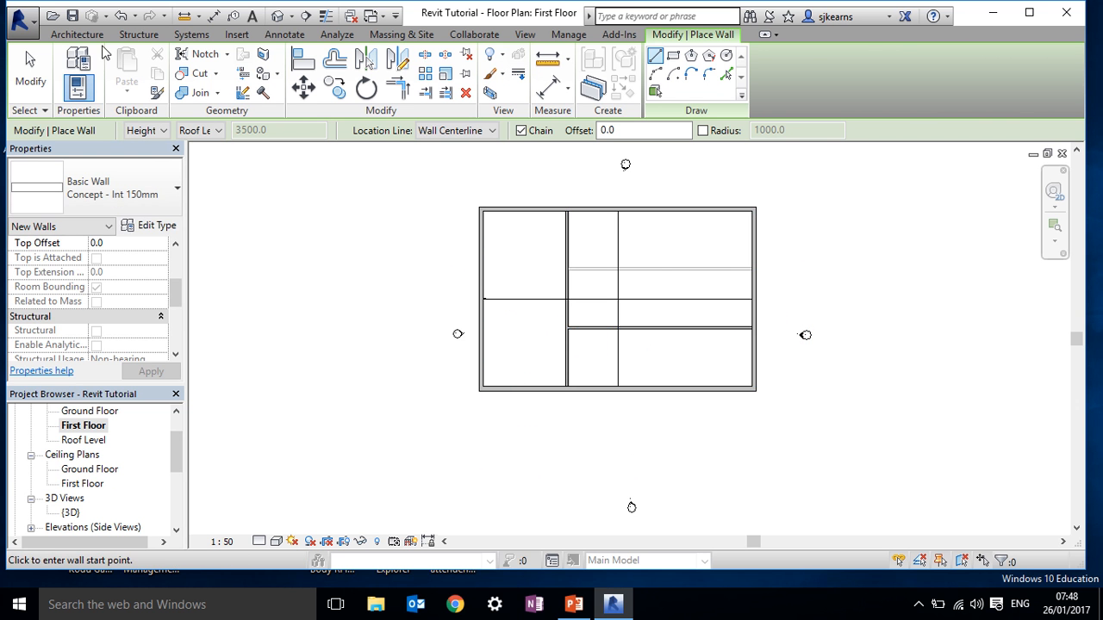
click(76, 34)
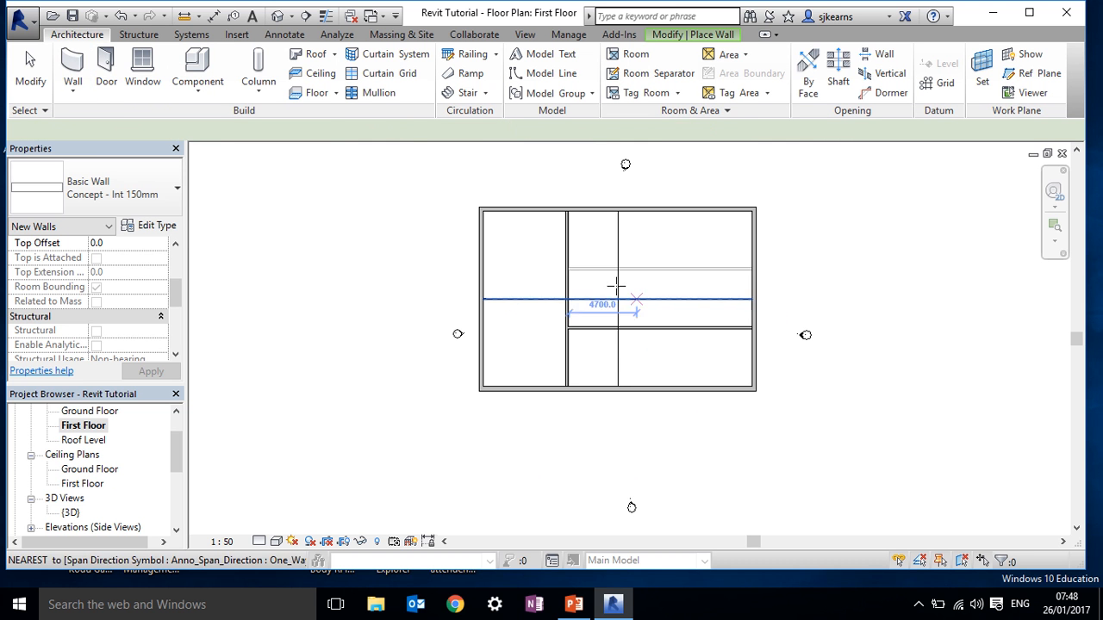
click(566, 267)
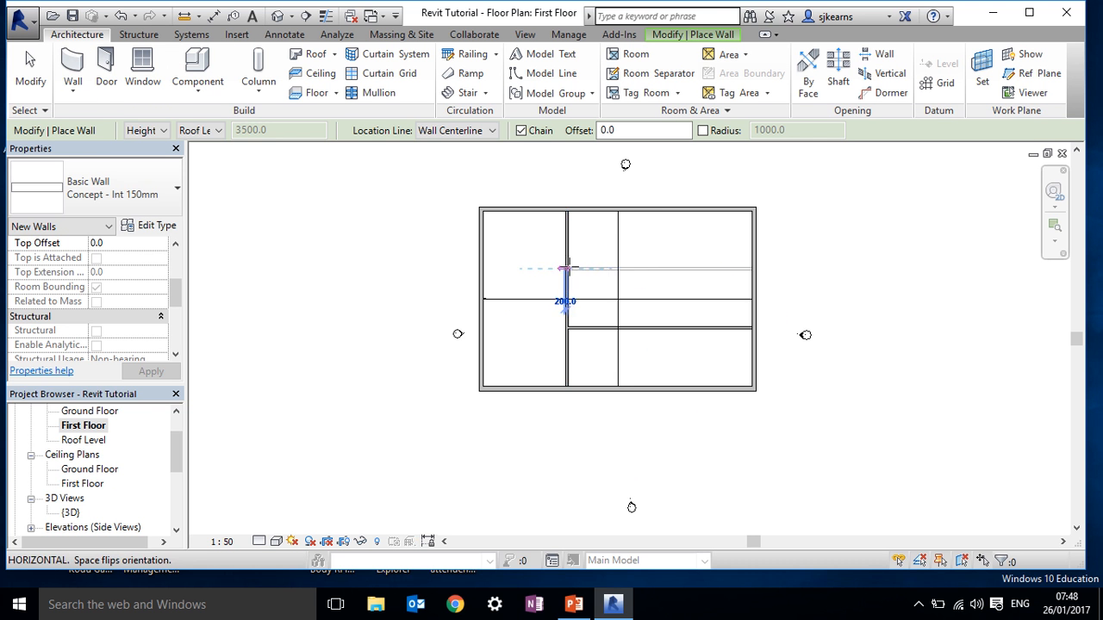
click(755, 268)
key(Escape)
key(Escape)
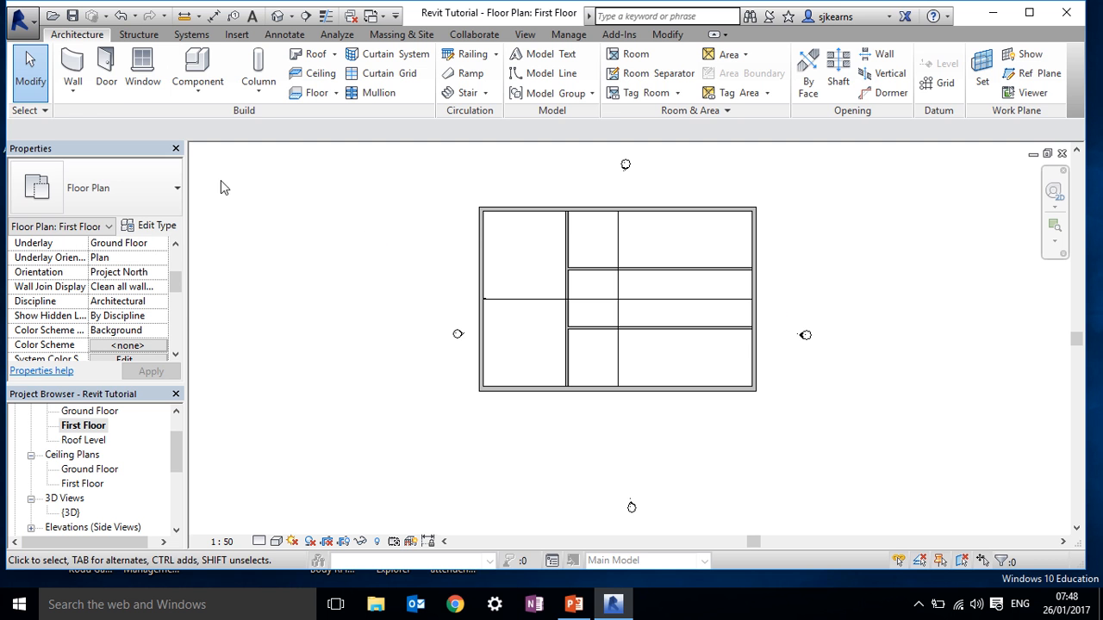
Place three 910 x 2110mm Concept Sgl Doors in the first-floor vertical partition, one for each room on its right side.
click(106, 69)
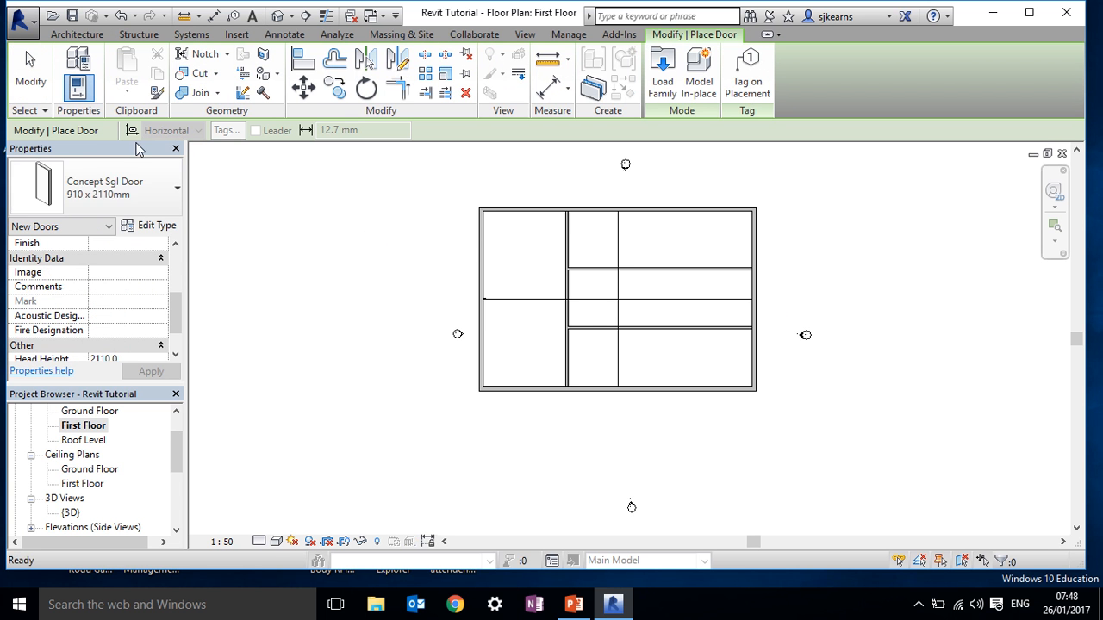
click(560, 238)
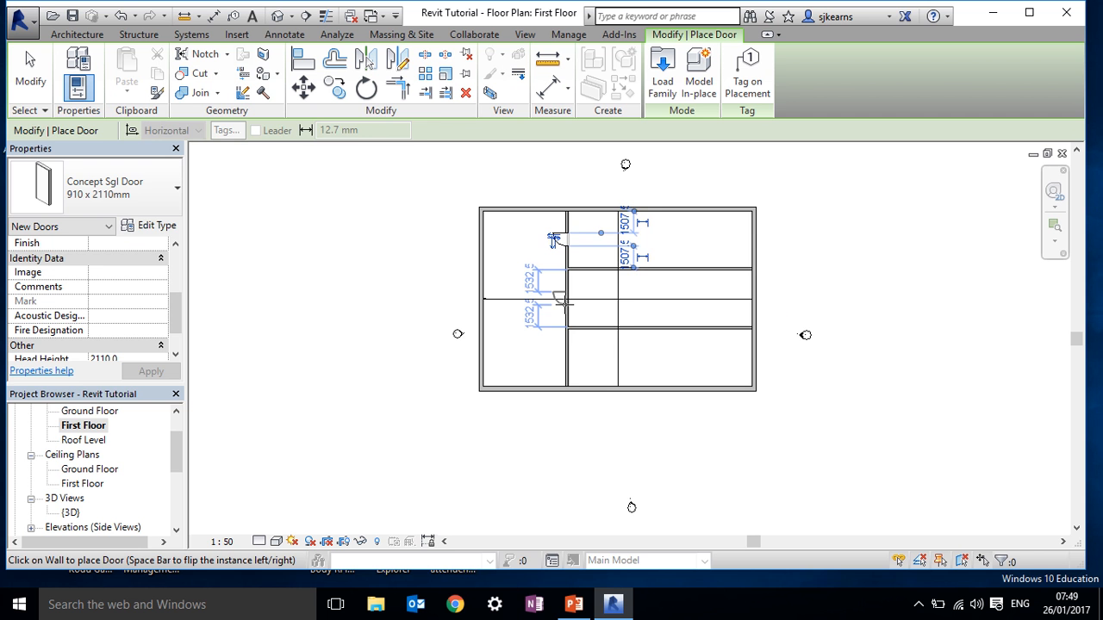
click(563, 302)
click(562, 348)
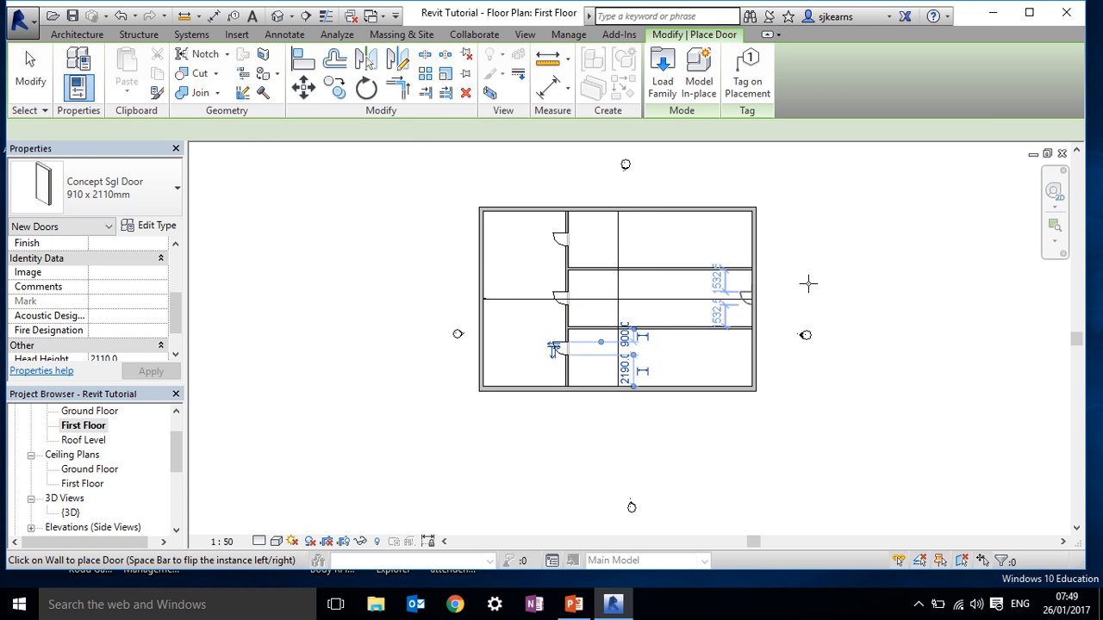
key(Escape)
key(Escape)
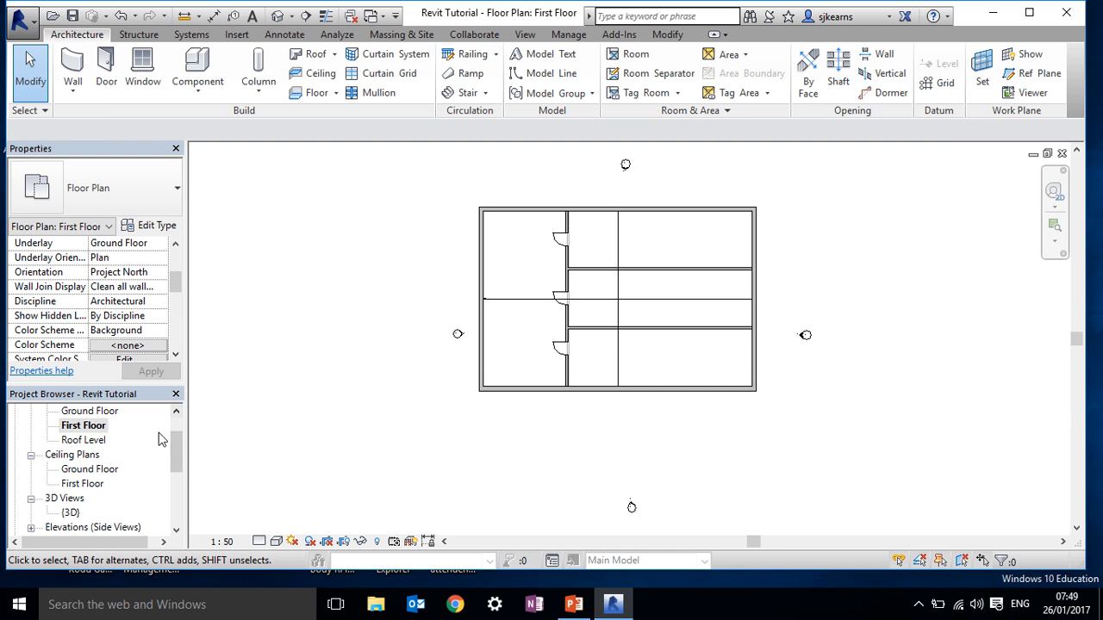
View the model in 3D to check the first-floor partitions and look through the project's remaining views.
double_click(72, 513)
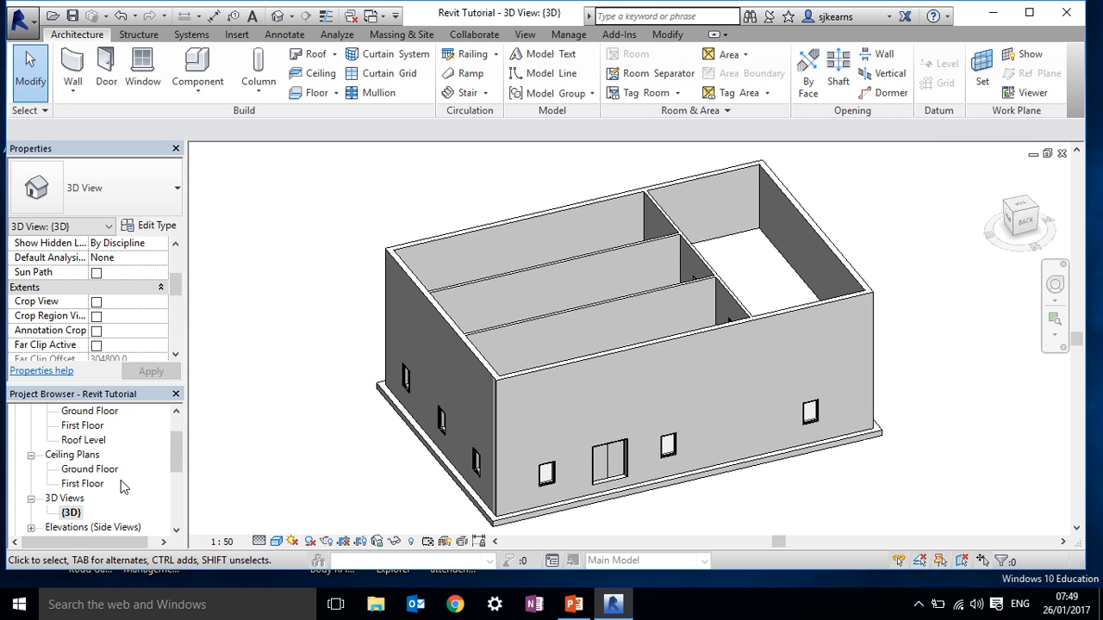
drag(174, 446, 169, 478)
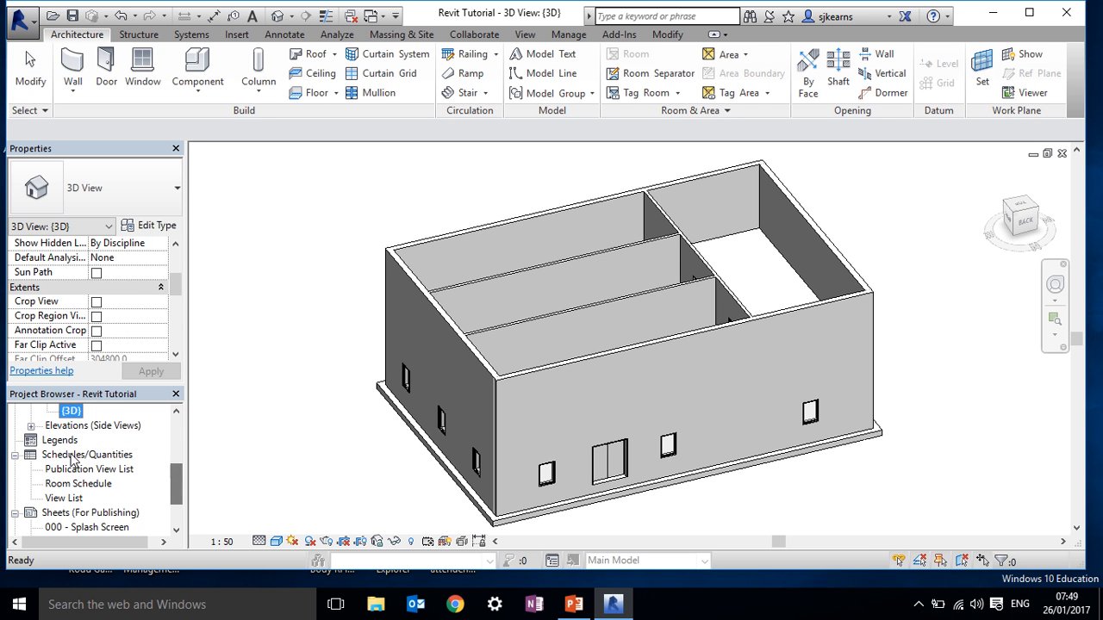
On the Front Elevation, copy every Concept Window in the entire project from the Ground Floor level up to the First Floor level.
click(31, 427)
double_click(77, 441)
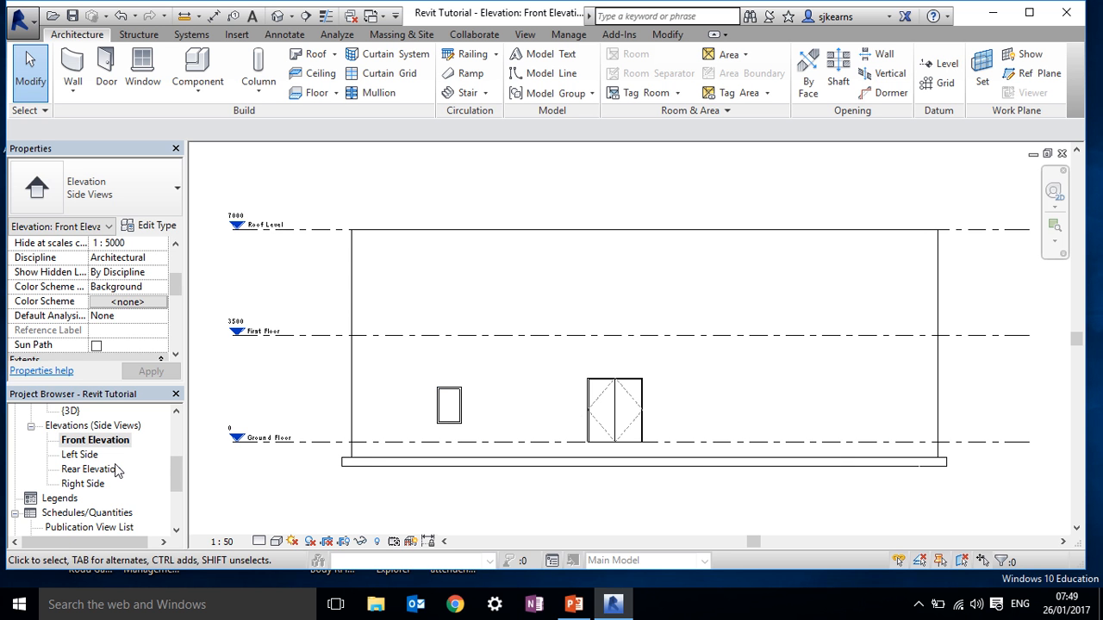
double_click(90, 456)
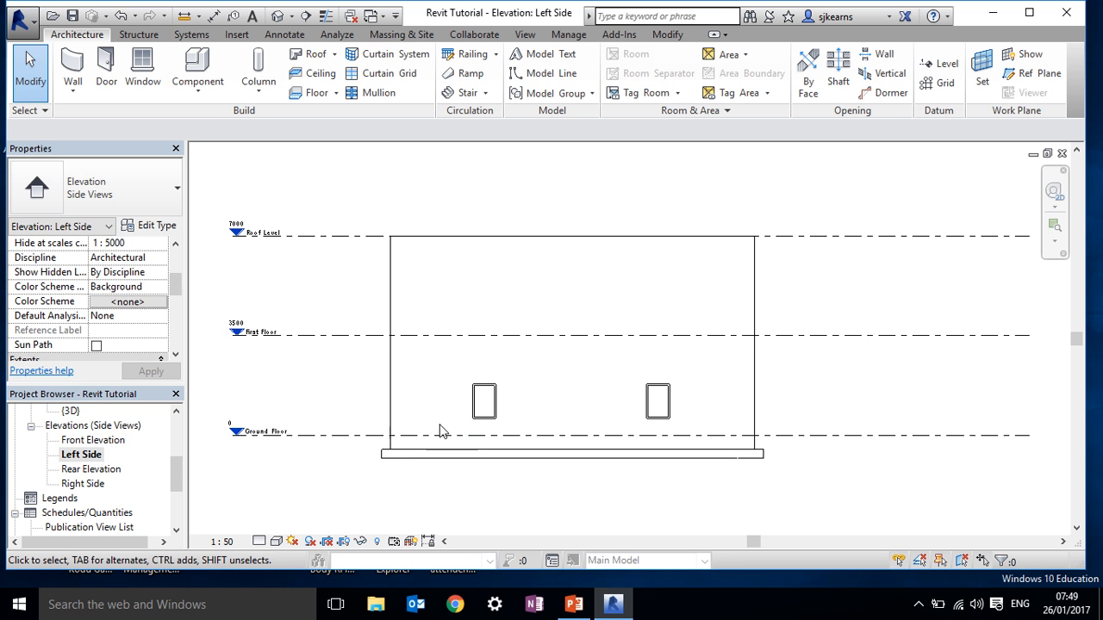
double_click(93, 440)
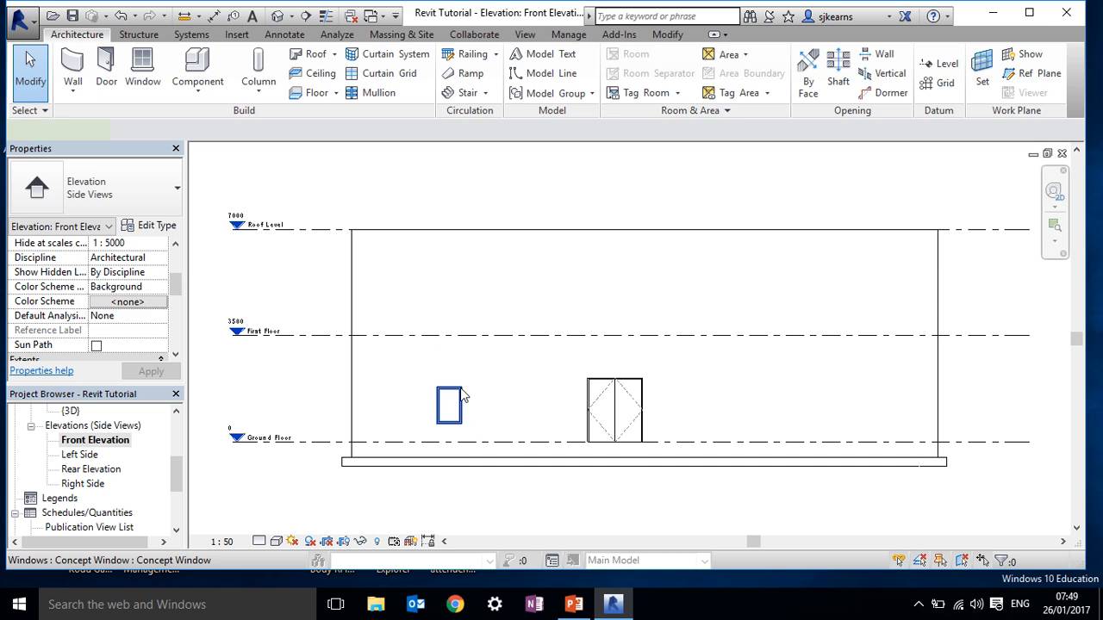
click(462, 395)
right_click(462, 395)
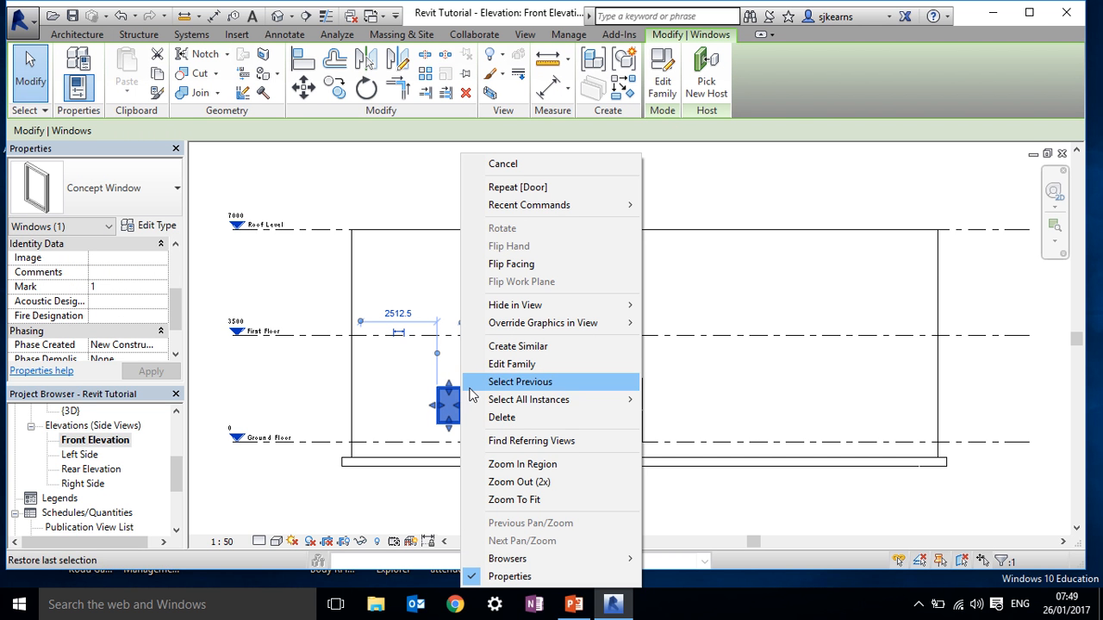
mouse_move(490, 403)
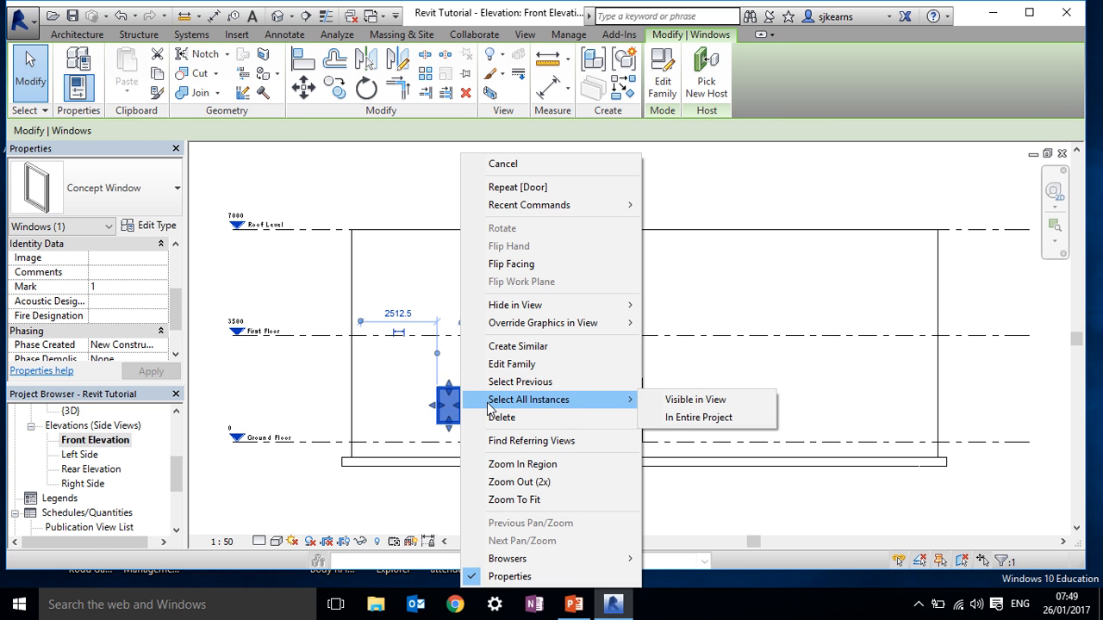
click(675, 418)
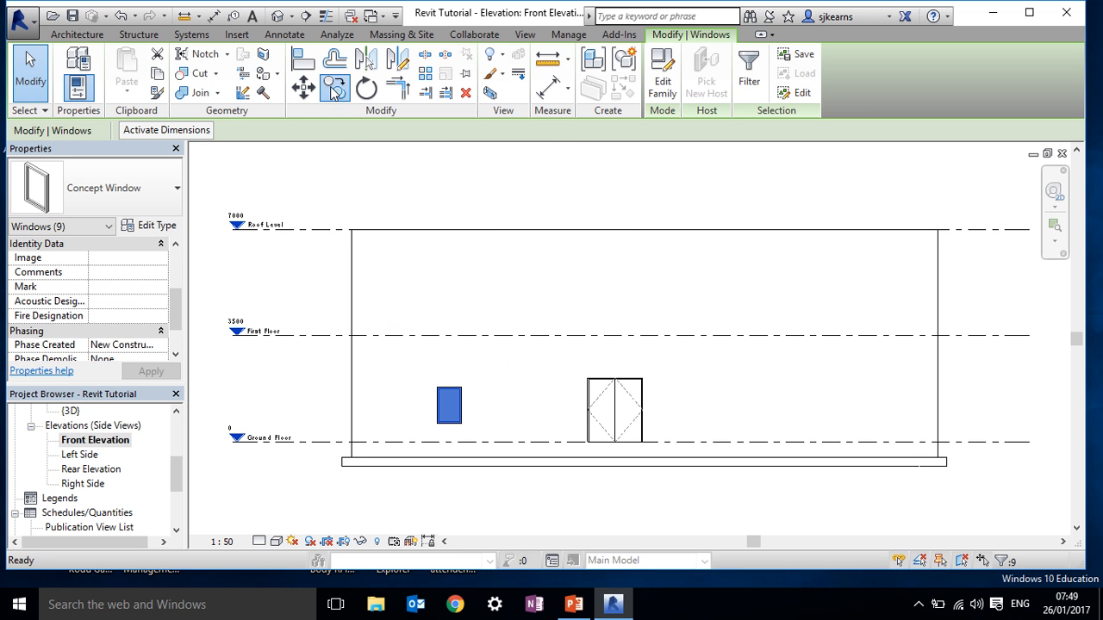
click(335, 89)
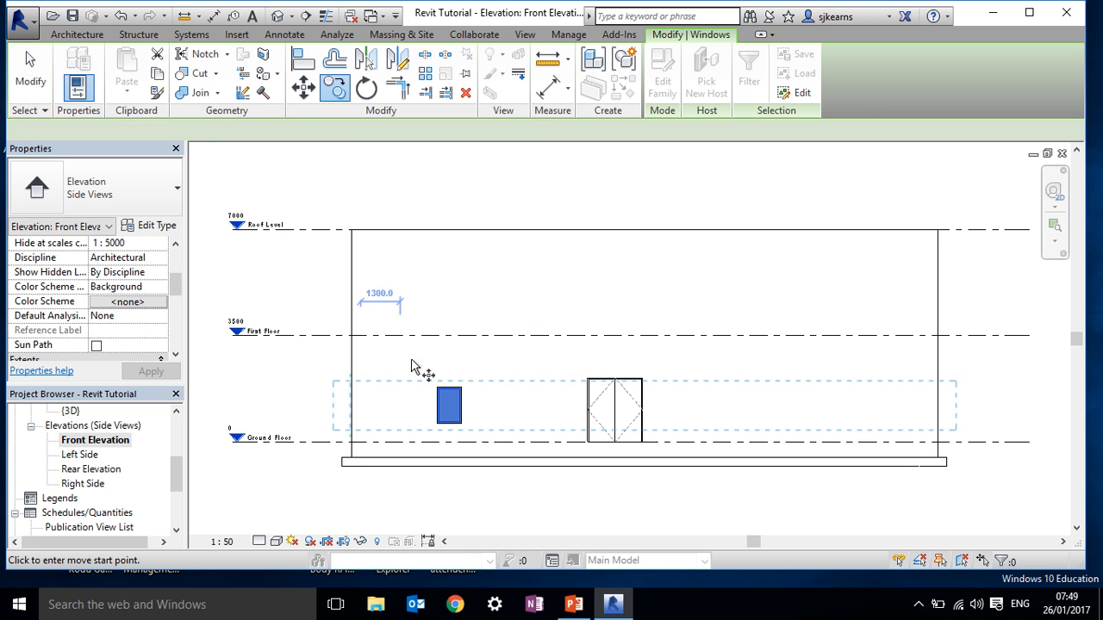
click(351, 442)
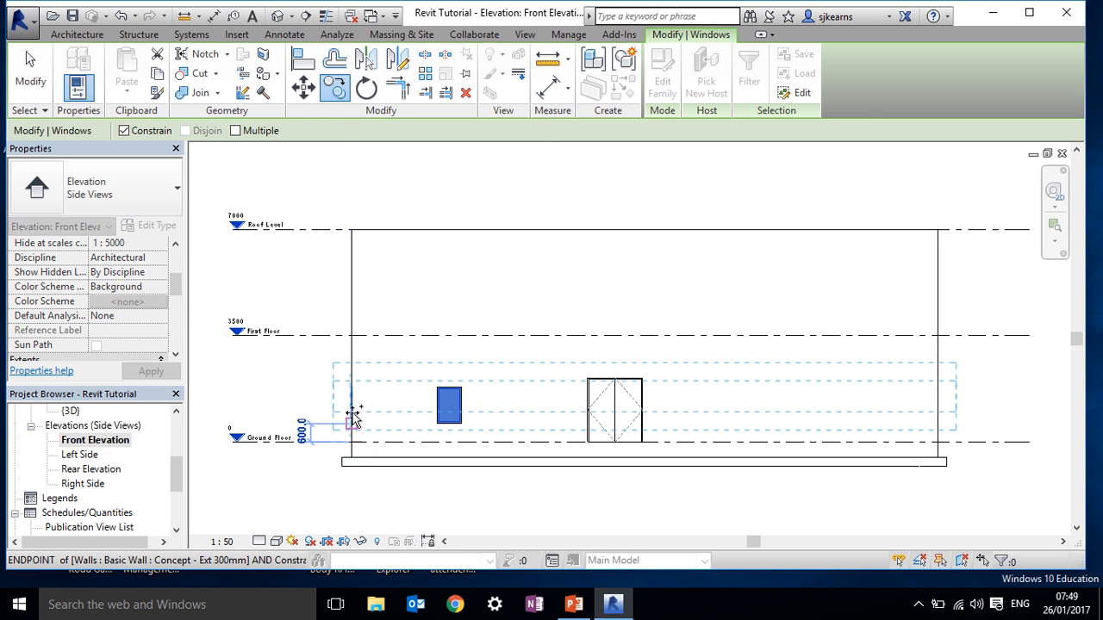
click(352, 334)
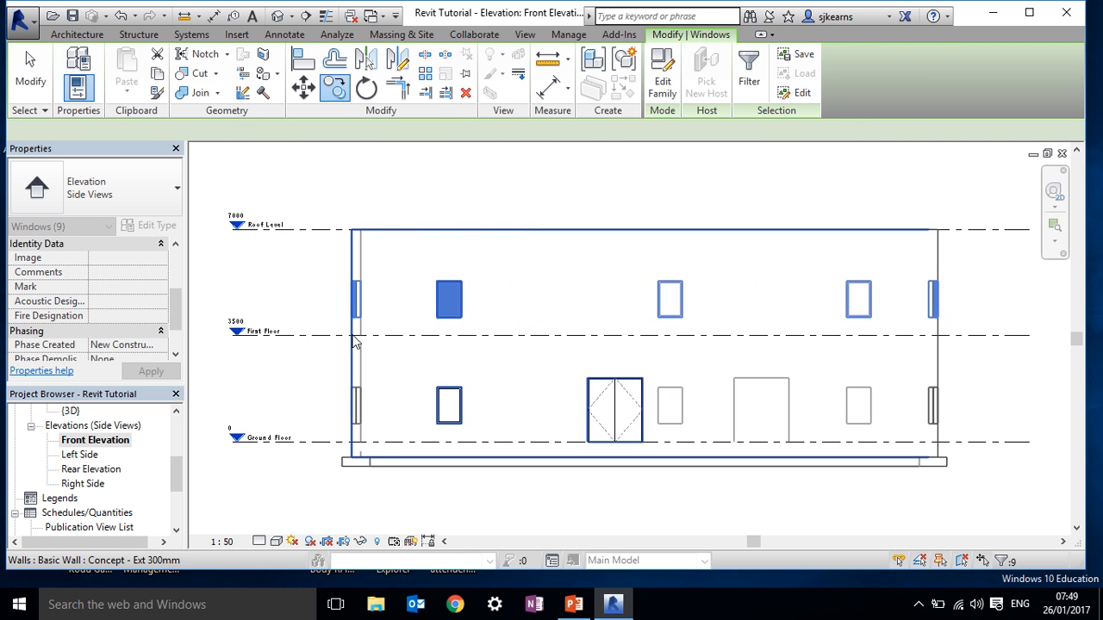
click(527, 324)
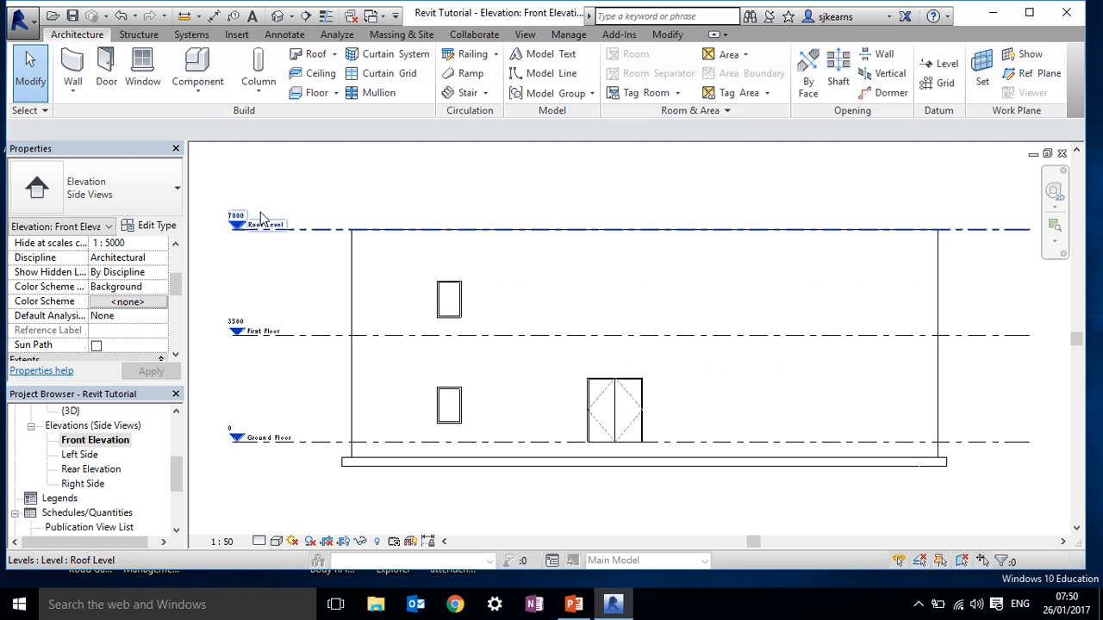
Place automatic Concept - 600 x 1200mm grid ceilings in all four rooms on the First Floor ceiling plan.
scroll(148, 438, up, 3)
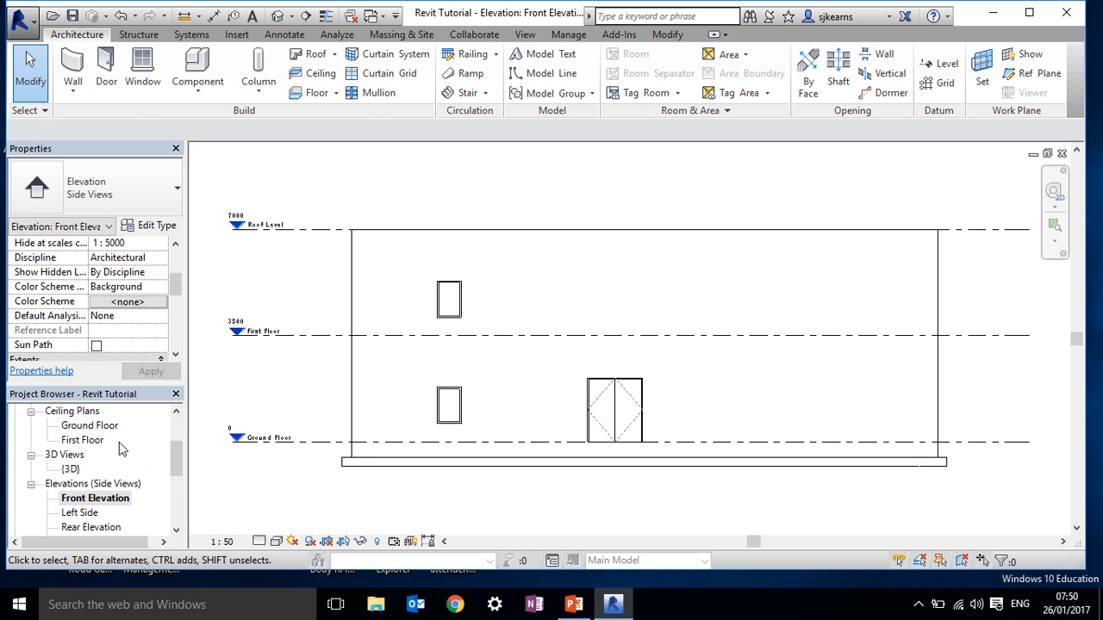
double_click(102, 427)
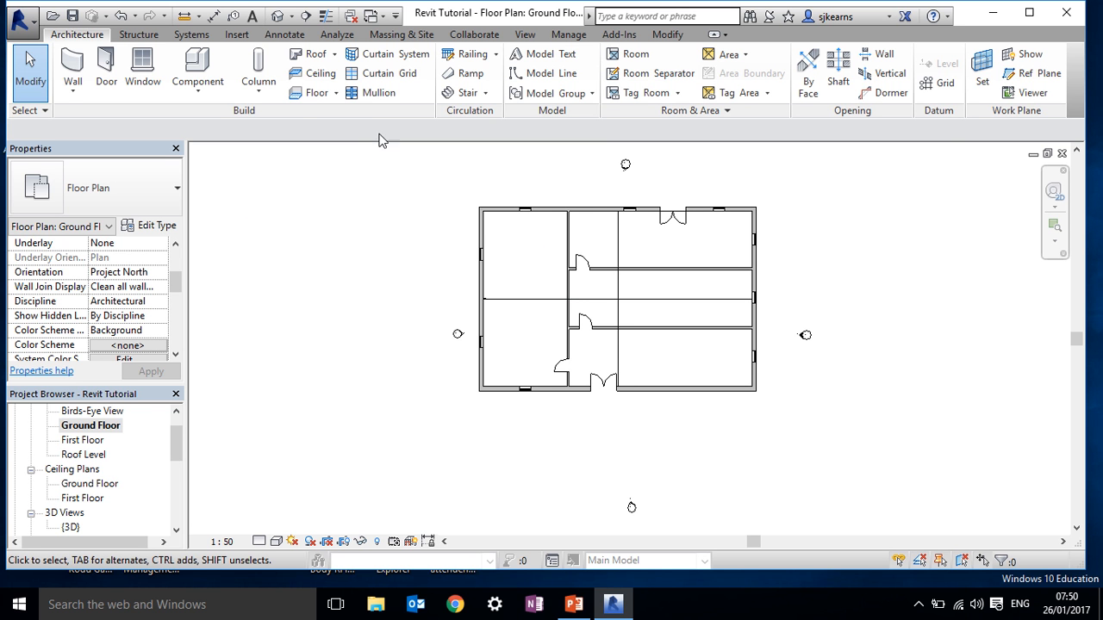
double_click(95, 500)
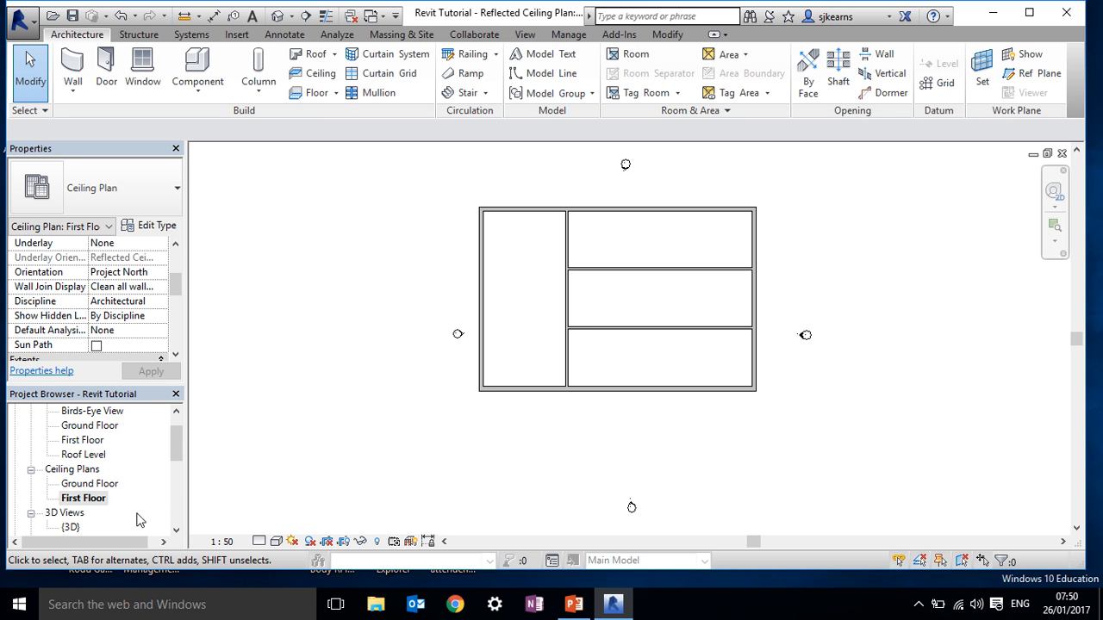
click(315, 73)
click(529, 312)
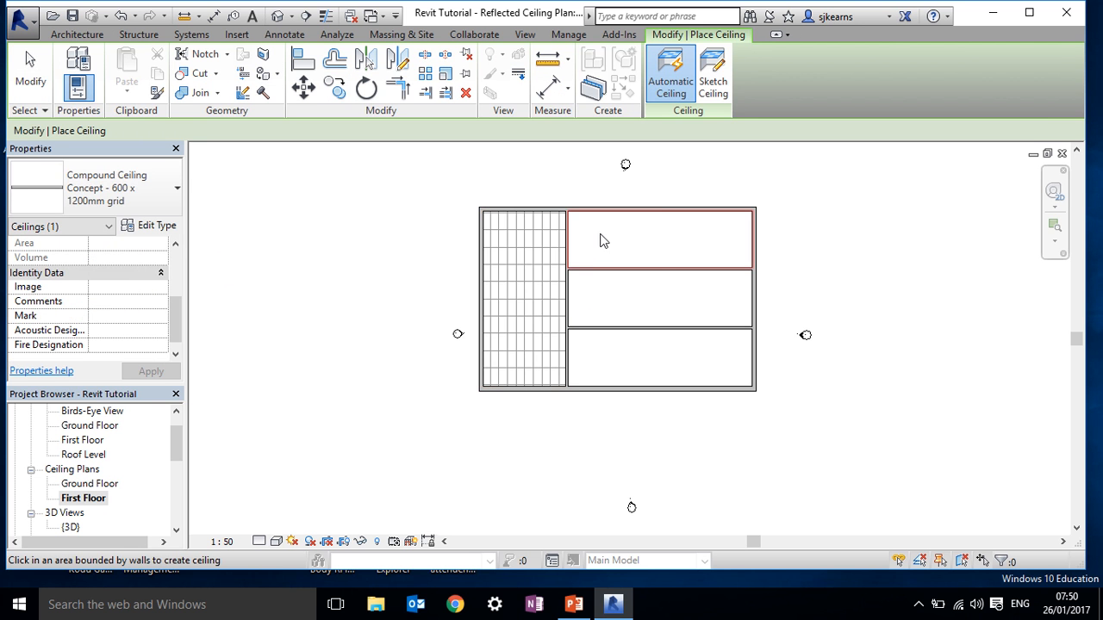
click(603, 243)
click(610, 306)
click(624, 363)
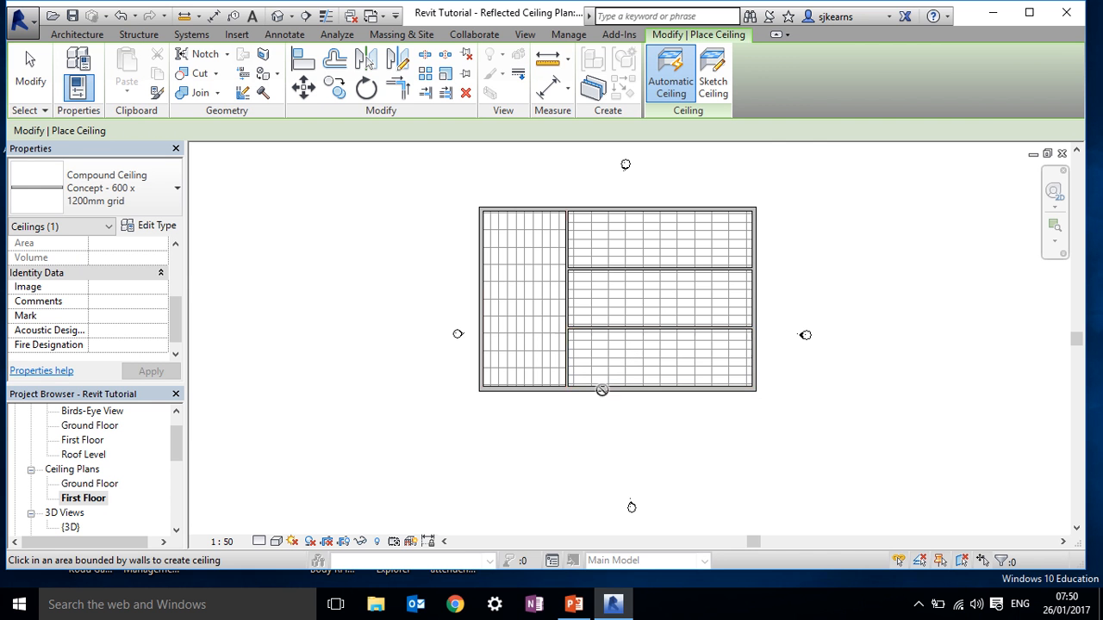
key(Escape)
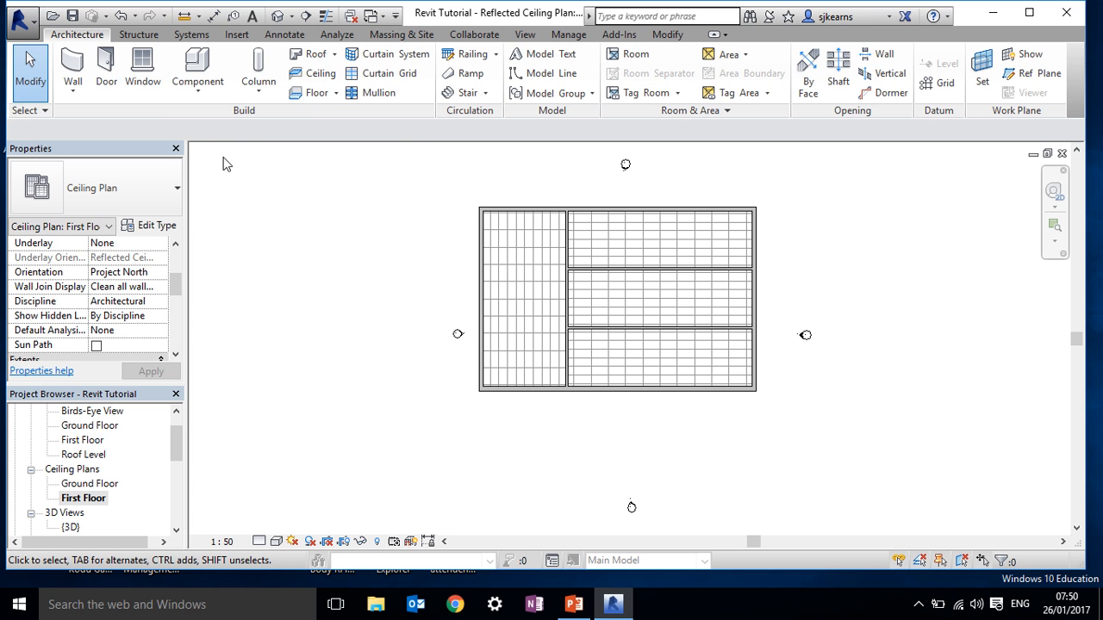
Start a footprint roof in the 3D view and assign it to the Roof Level.
double_click(97, 441)
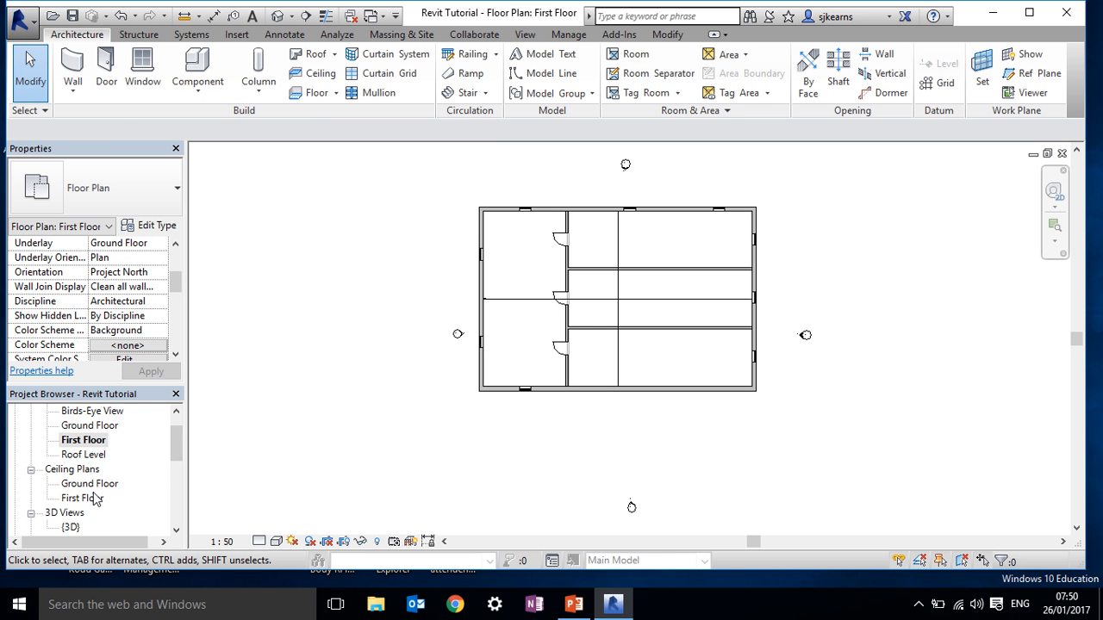
scroll(96, 491, down, 1)
double_click(76, 514)
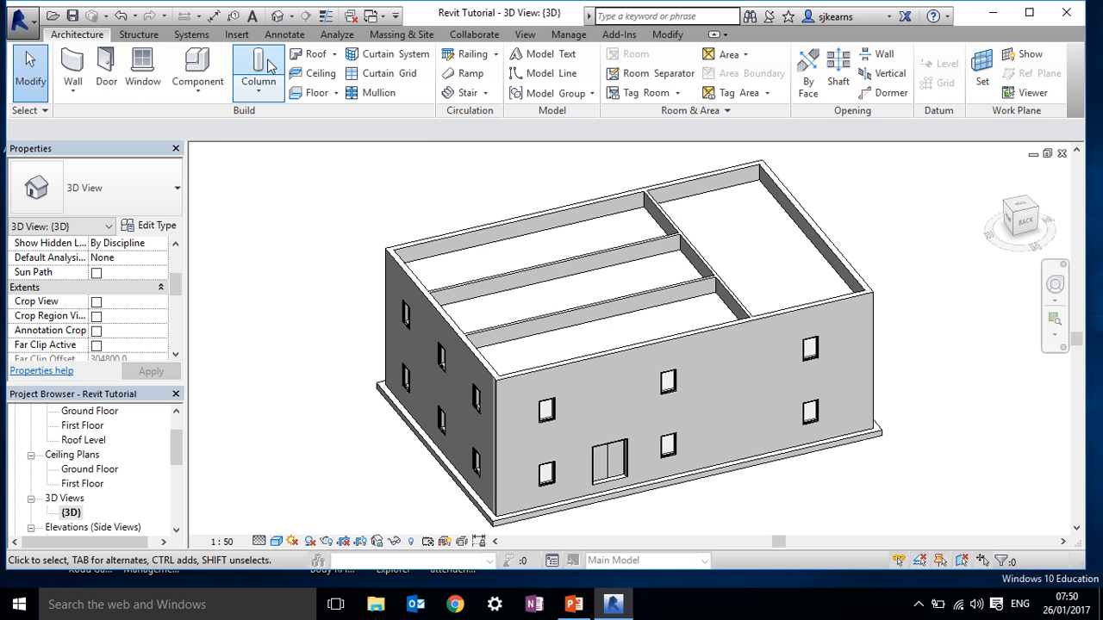
click(294, 57)
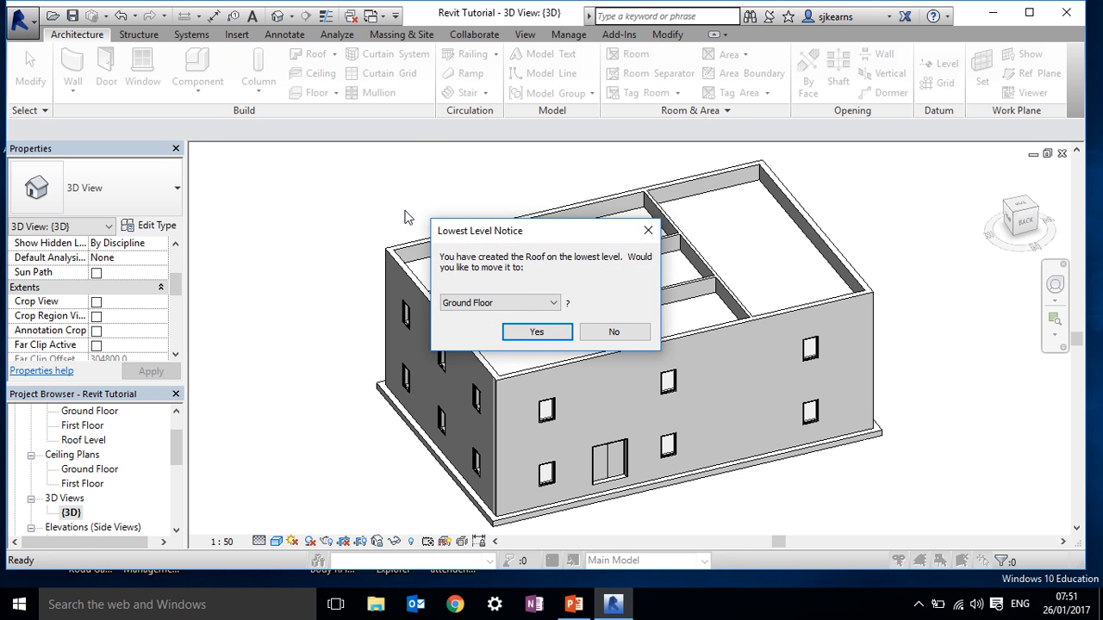
click(555, 303)
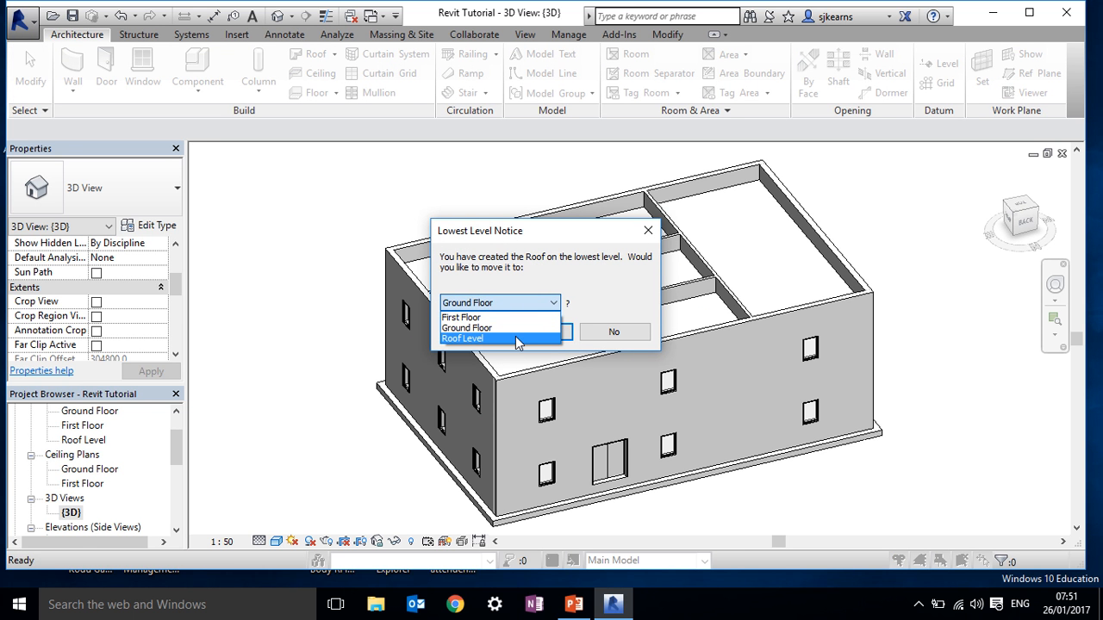
click(515, 336)
click(505, 334)
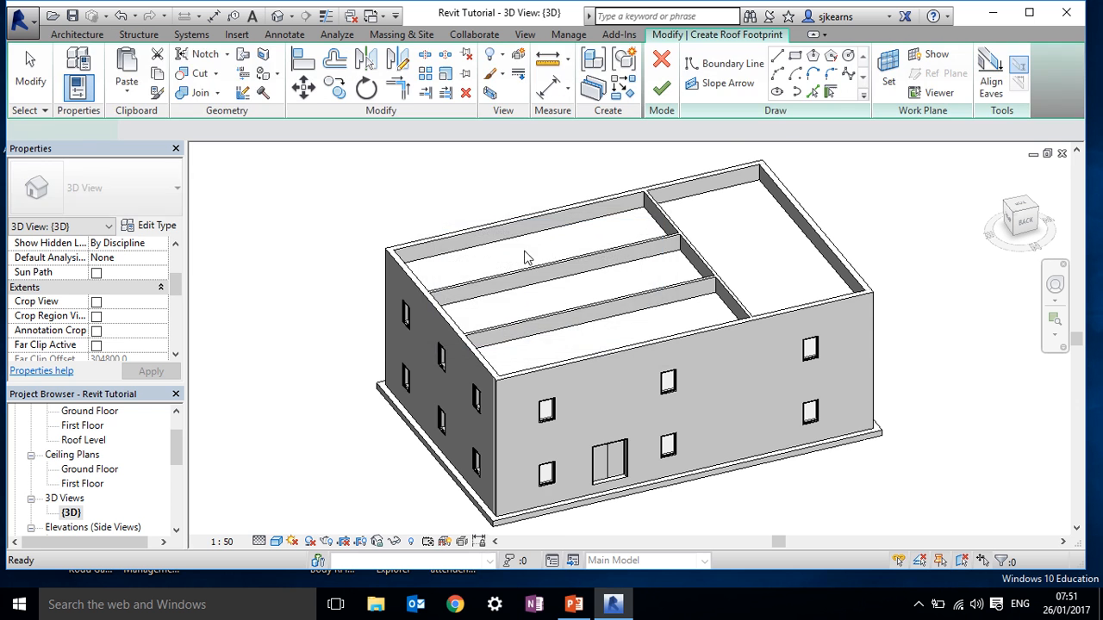
Create the Concept - 400mm hip roof from the four exterior walls, with slope-defining edges at 30° and a 500 mm overhang.
click(530, 222)
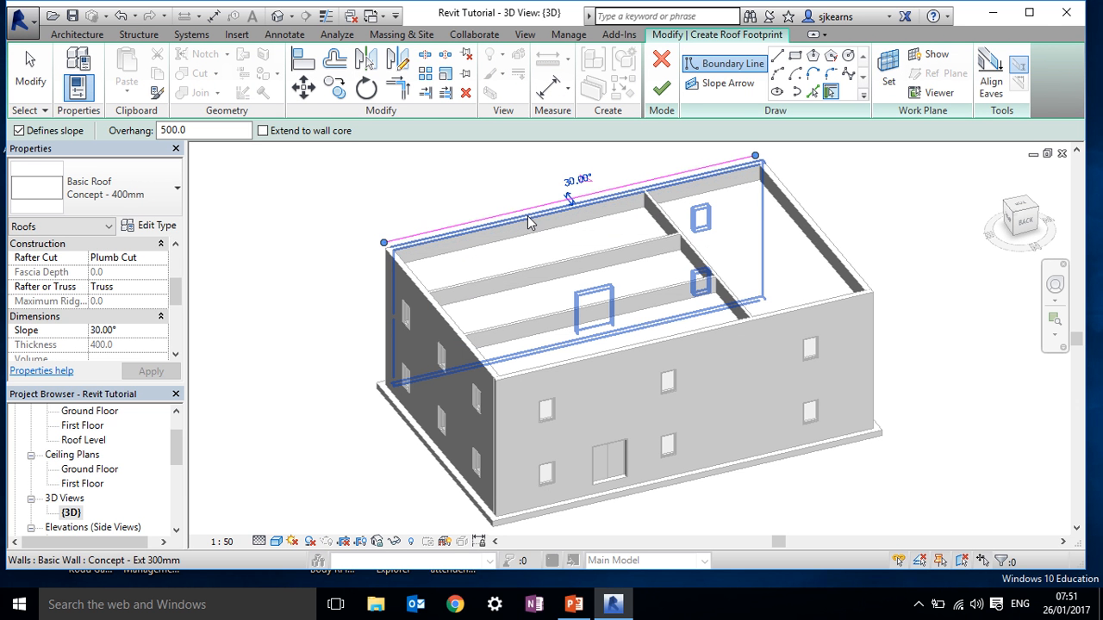
click(416, 296)
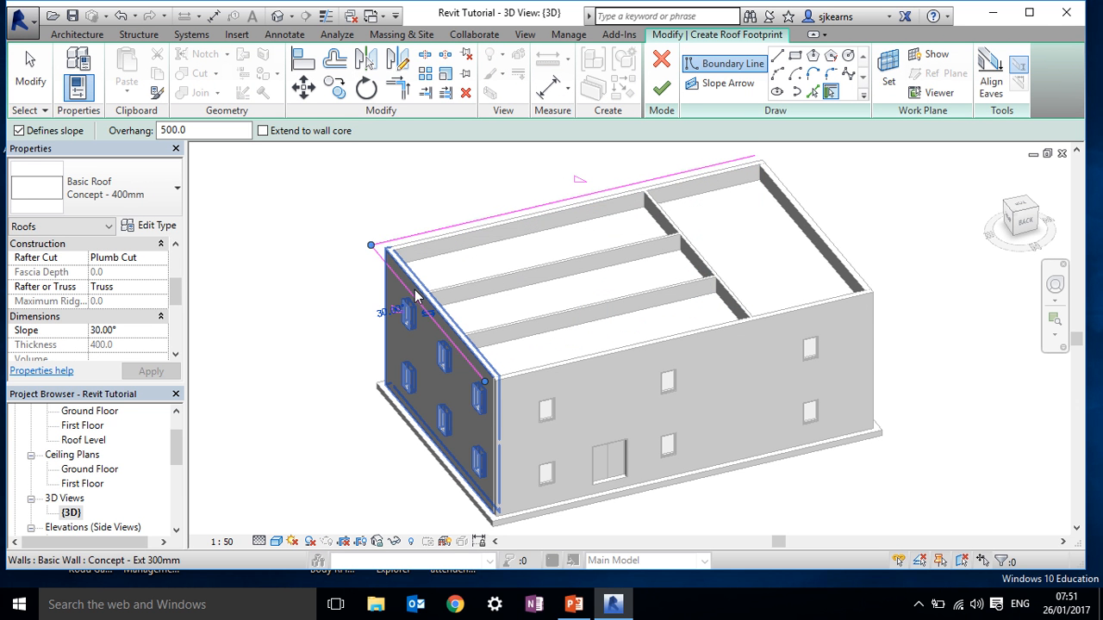
click(627, 355)
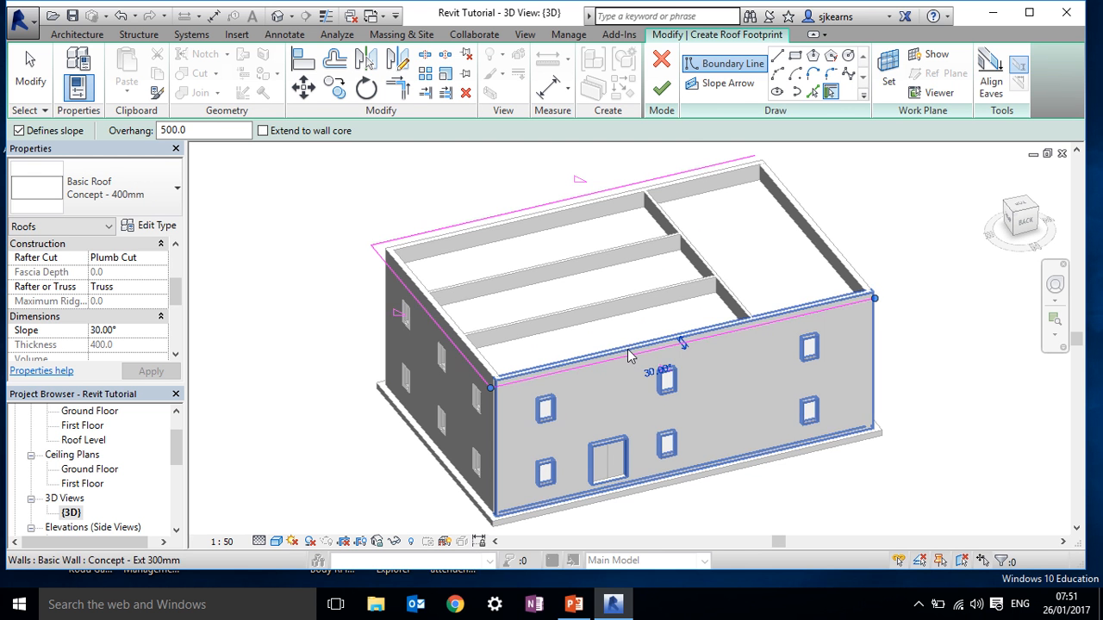
click(822, 234)
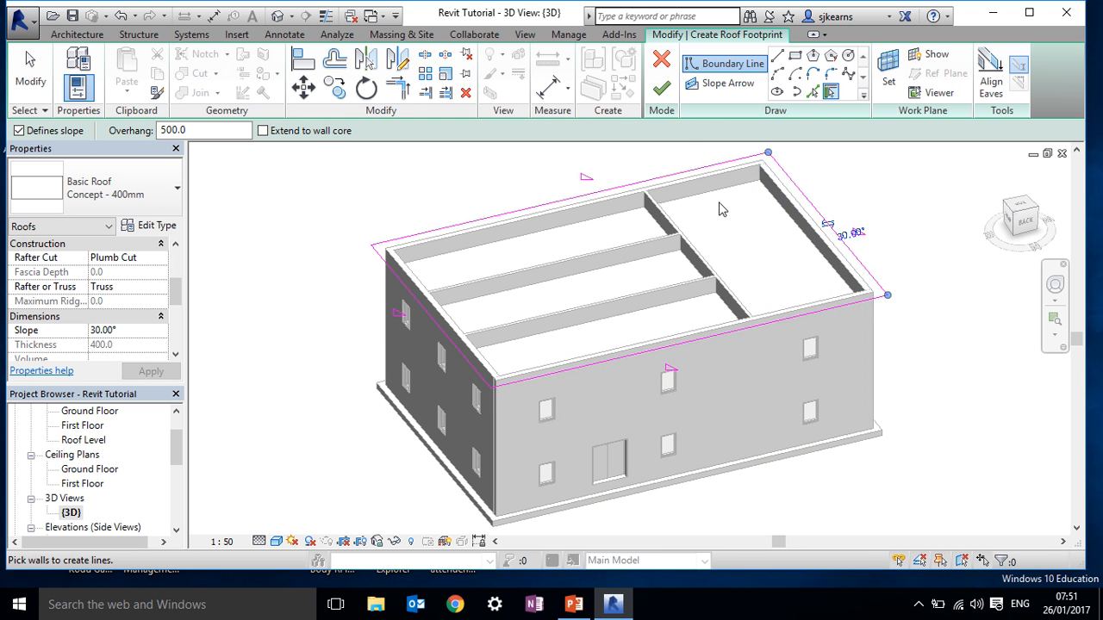
click(662, 87)
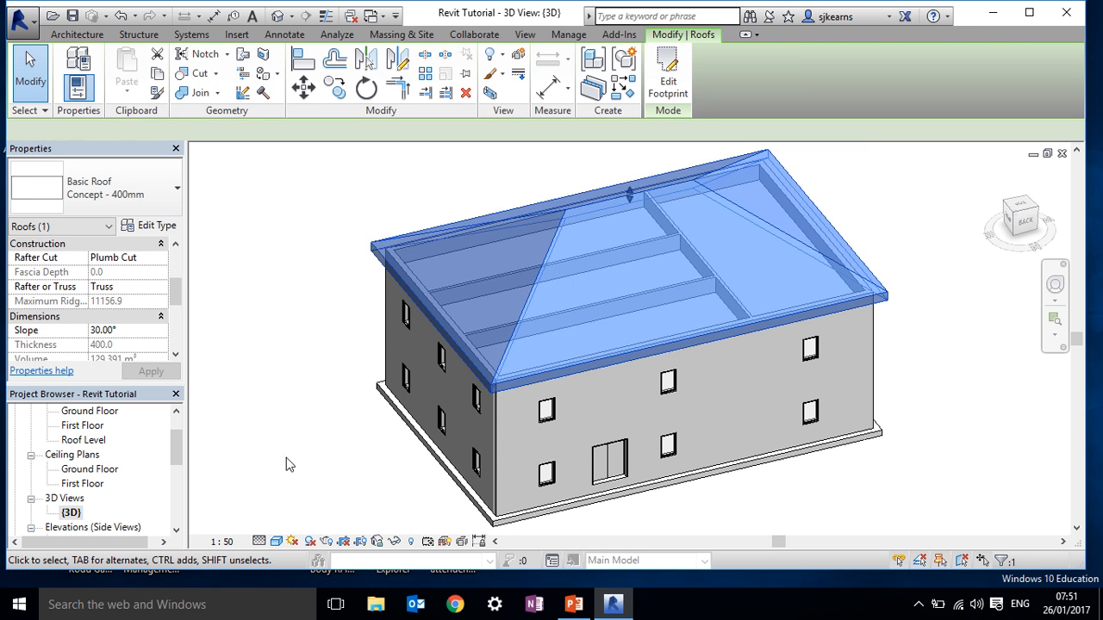
click(285, 458)
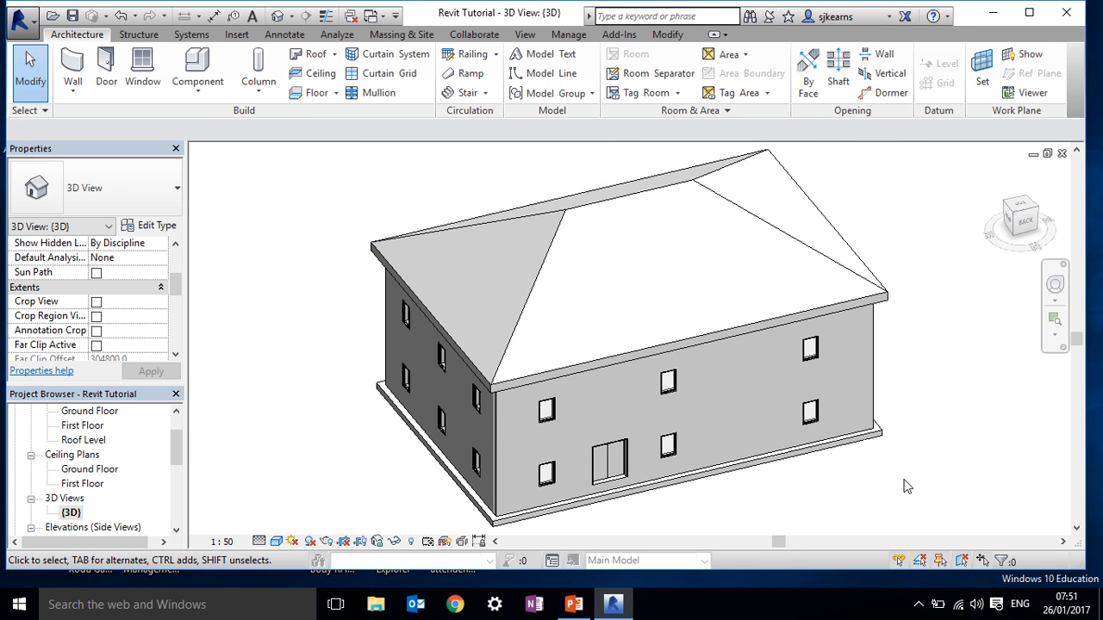
Edit the roof footprint so the two short end edges no longer define a slope, turning the hip roof into a gable roof.
middle_drag(907, 487, 881, 495)
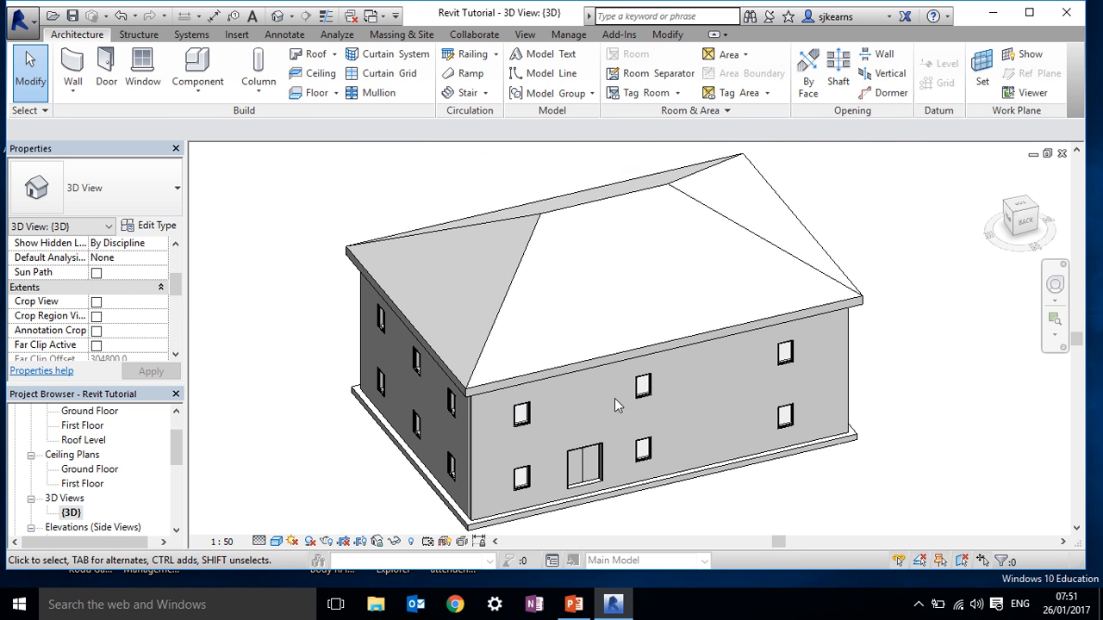
click(508, 308)
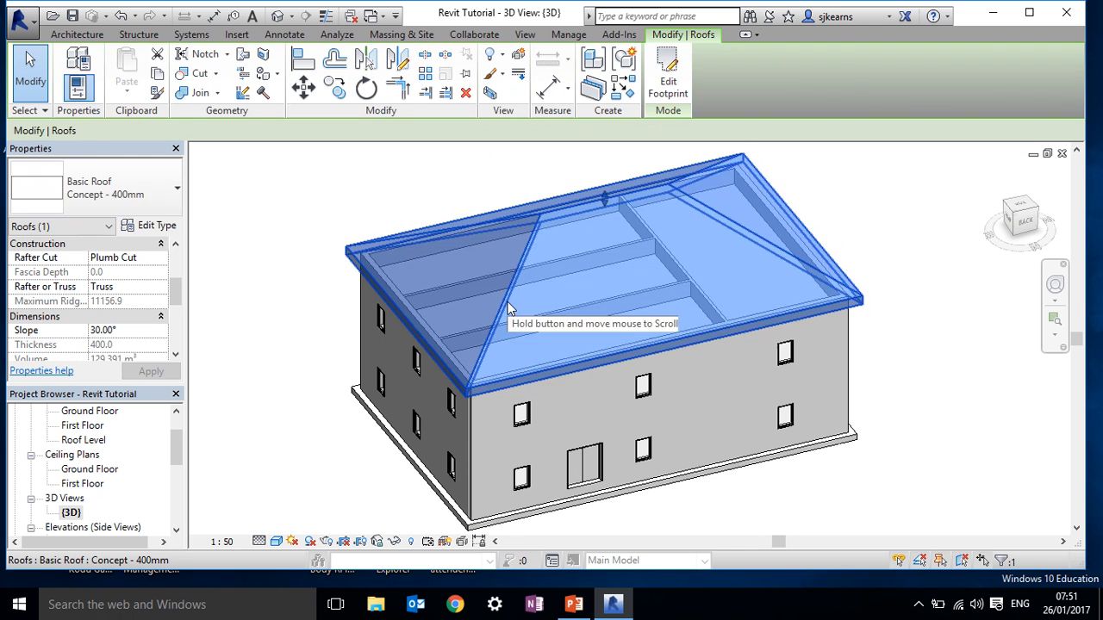
click(668, 86)
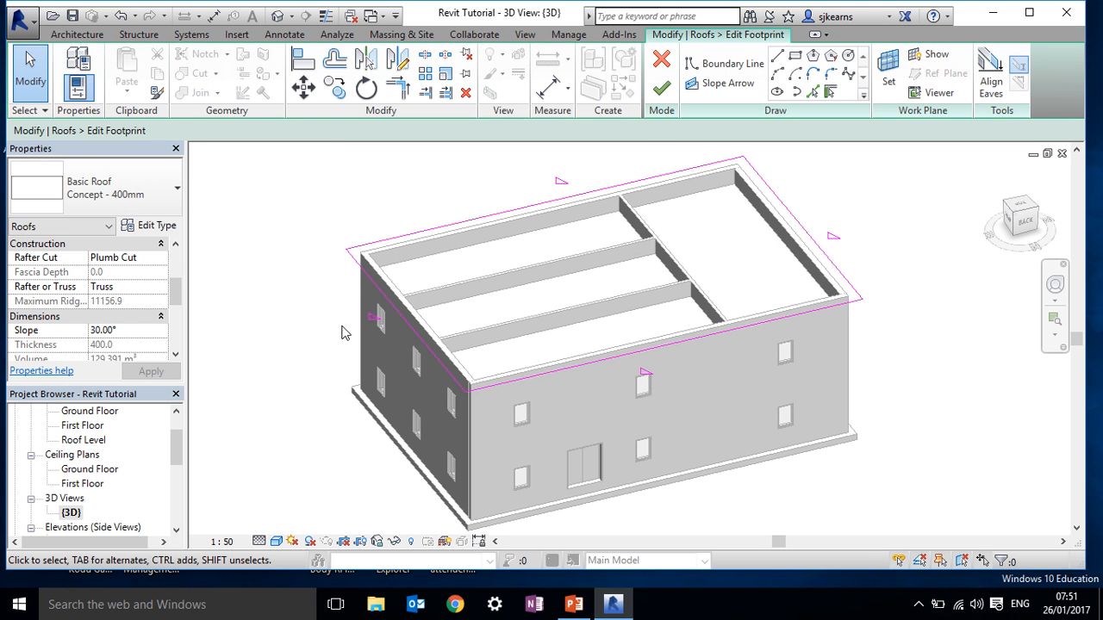
click(376, 324)
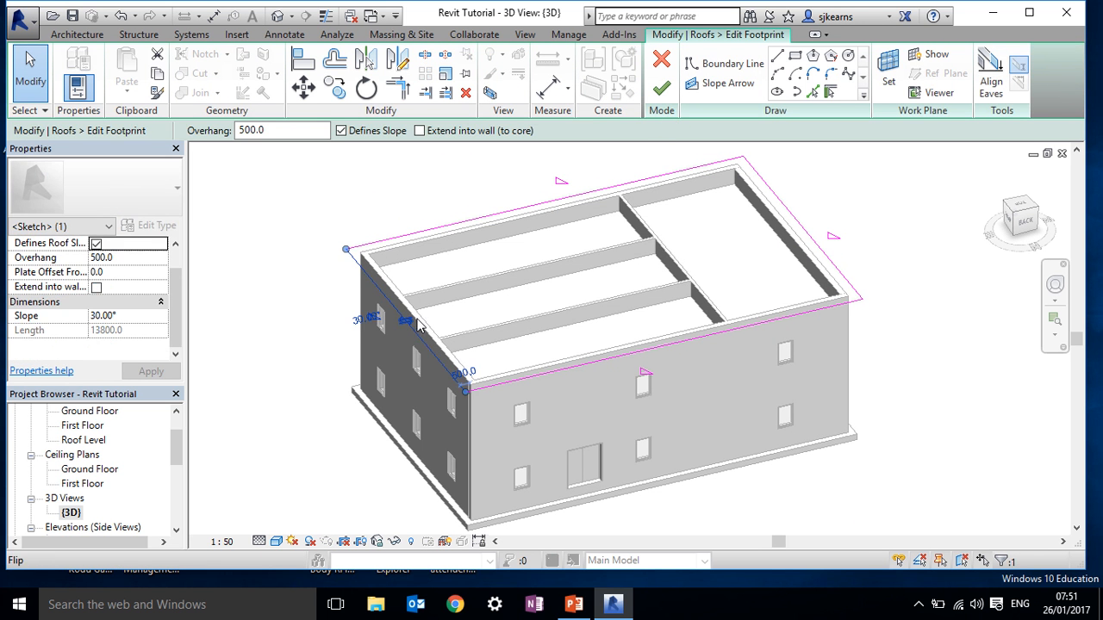
click(341, 131)
click(798, 222)
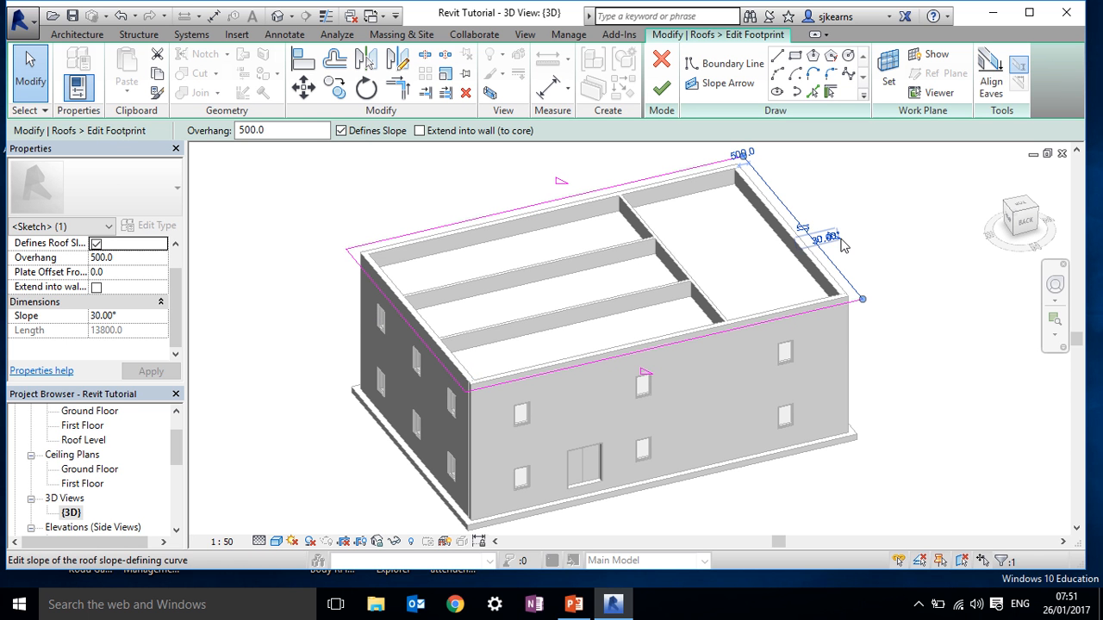
click(351, 133)
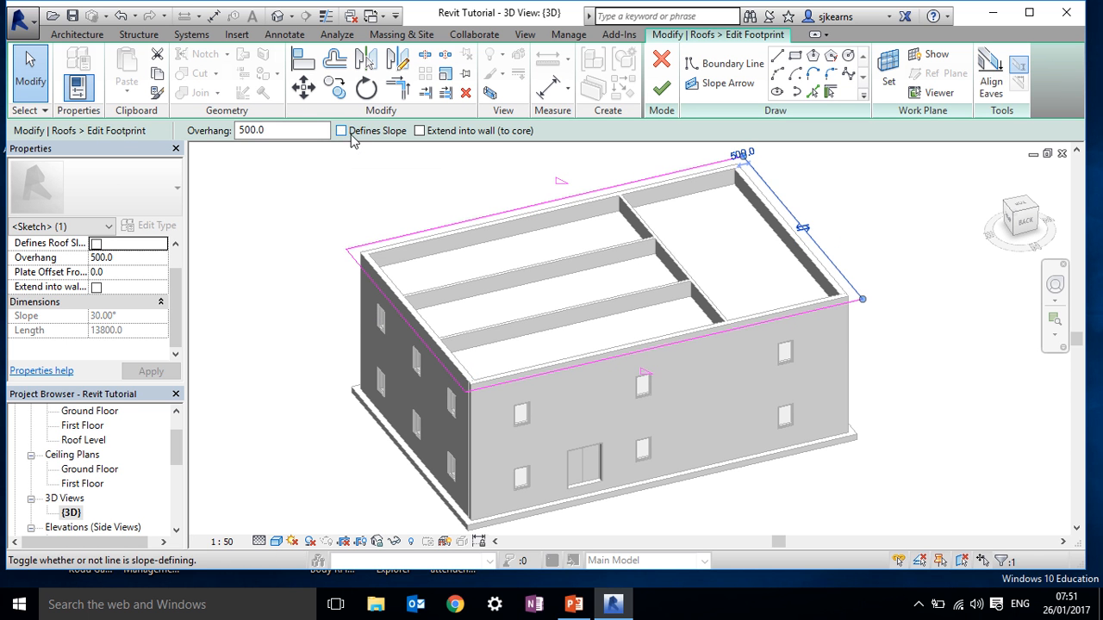
click(661, 87)
click(917, 393)
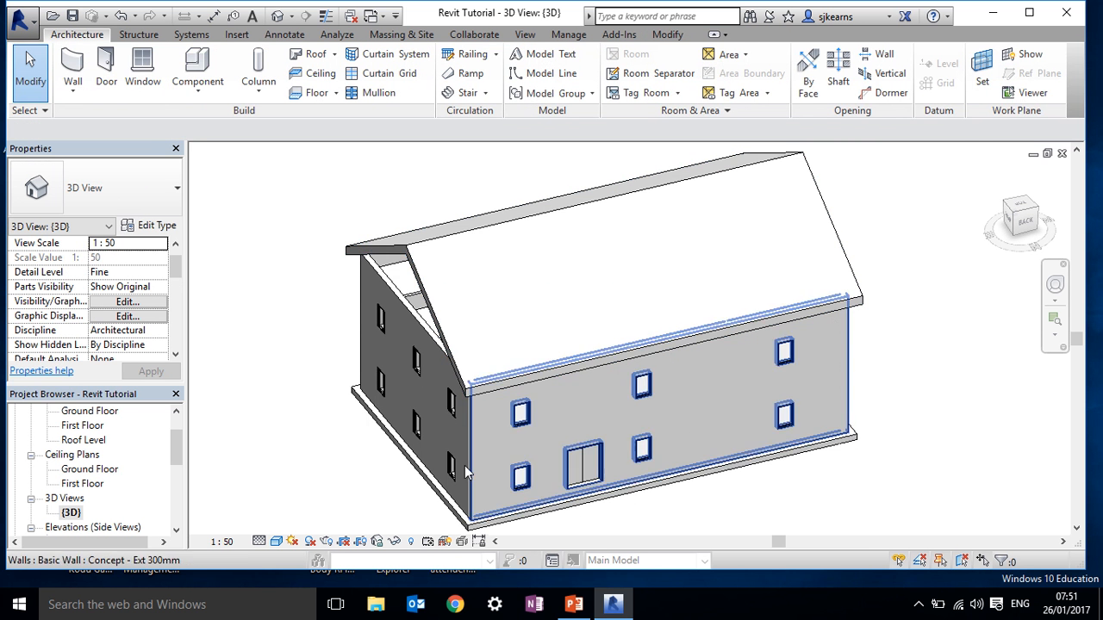
middle_drag(287, 378, 373, 352)
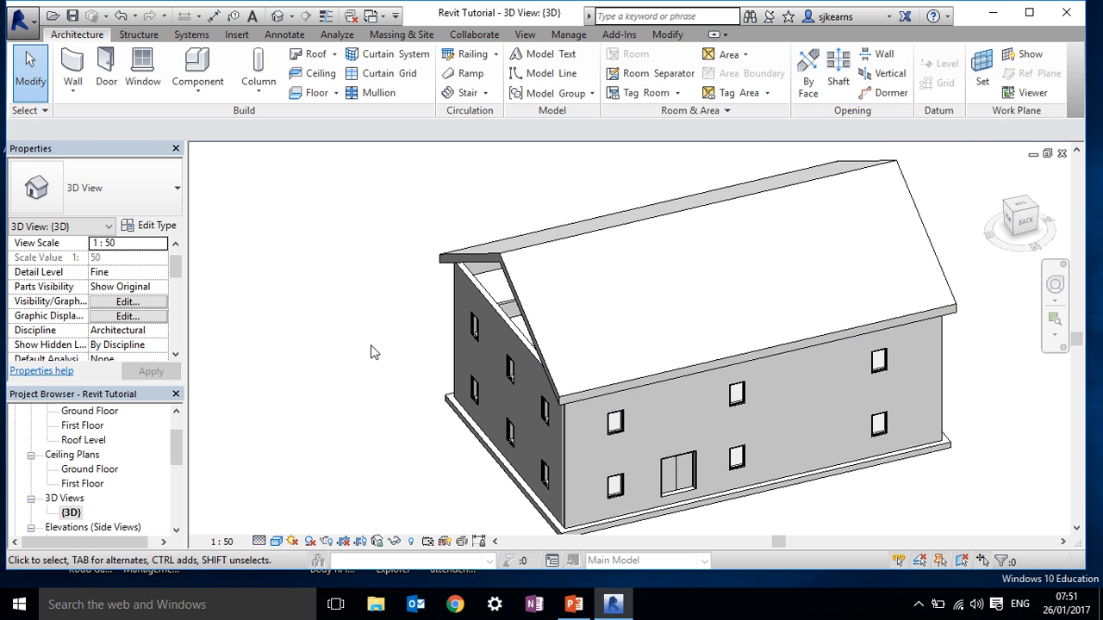
Attach the tops of the two gable-end exterior walls to the pitched roof so they fill the gables.
click(498, 312)
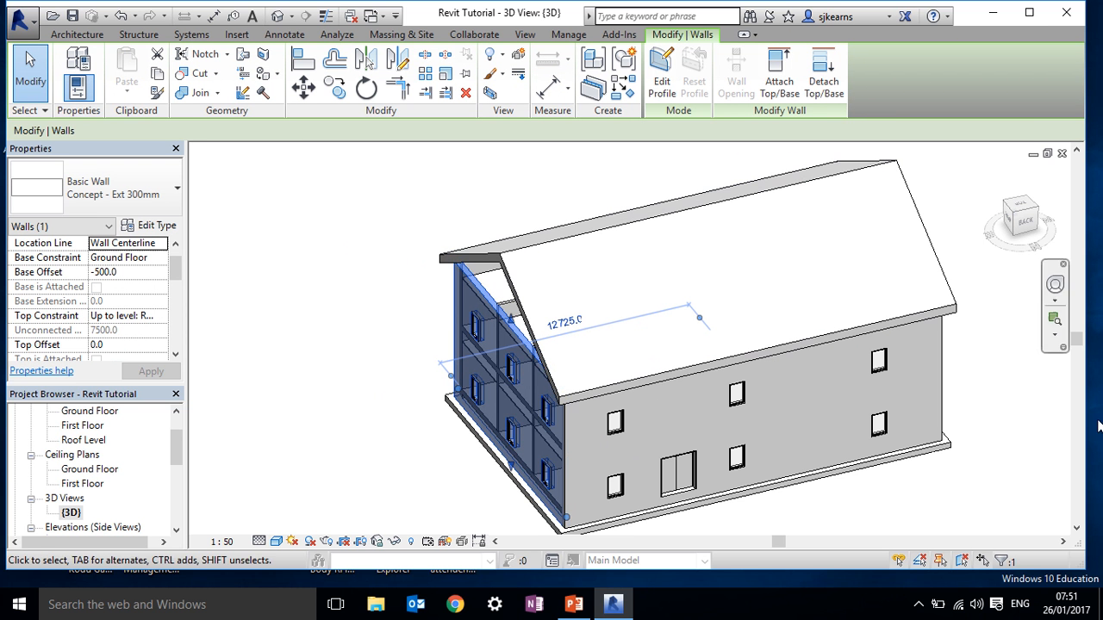
click(1028, 202)
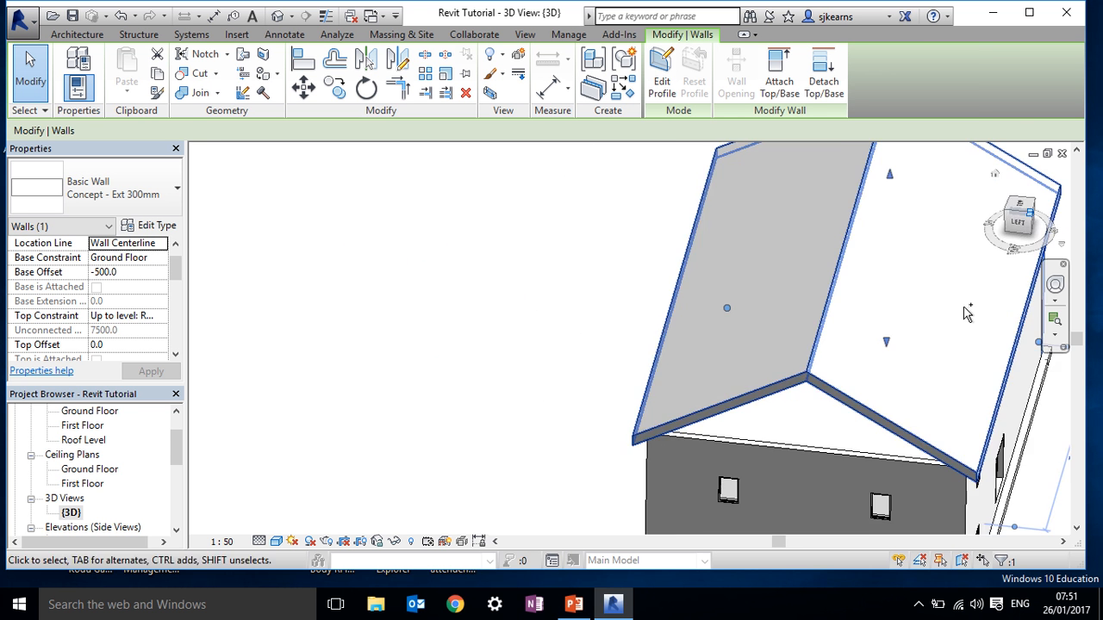
ctrl+click(250, 464)
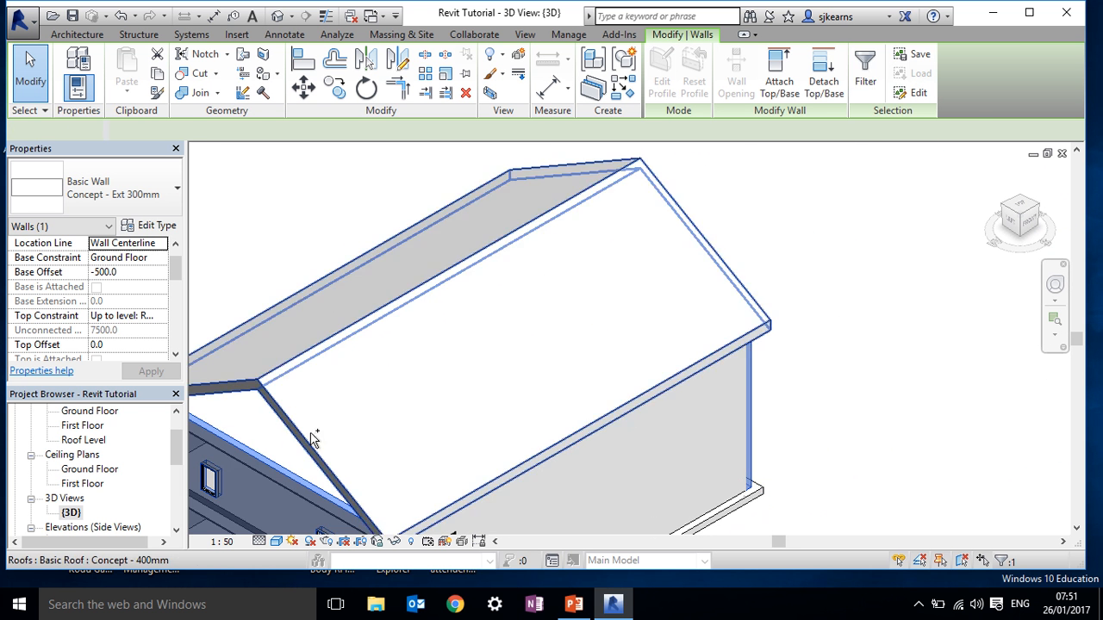
scroll(440, 416, down, 5)
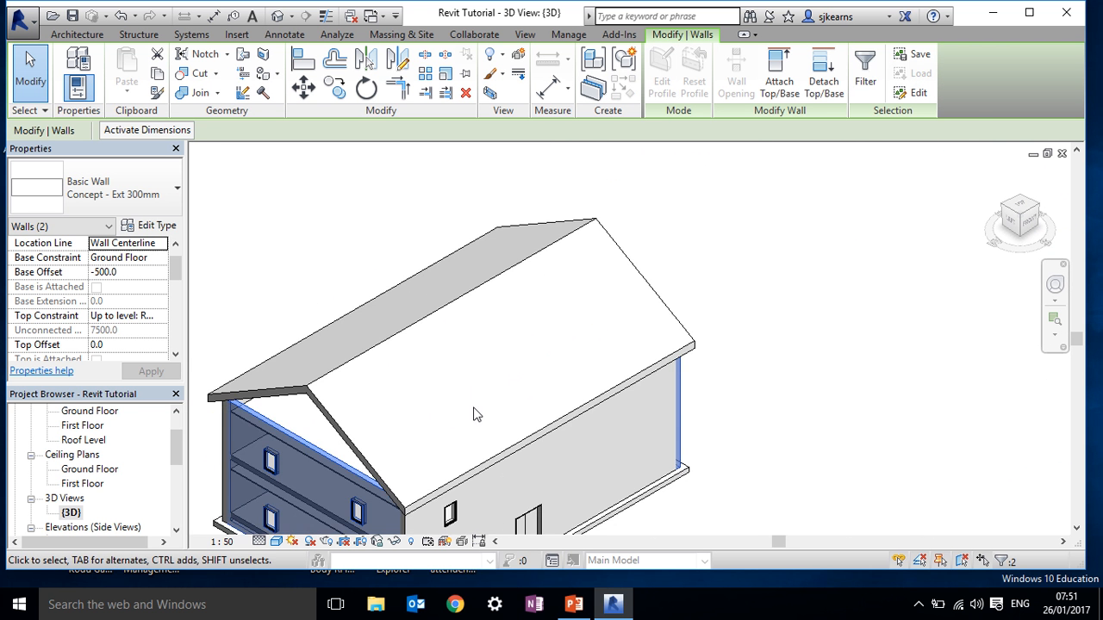
click(778, 93)
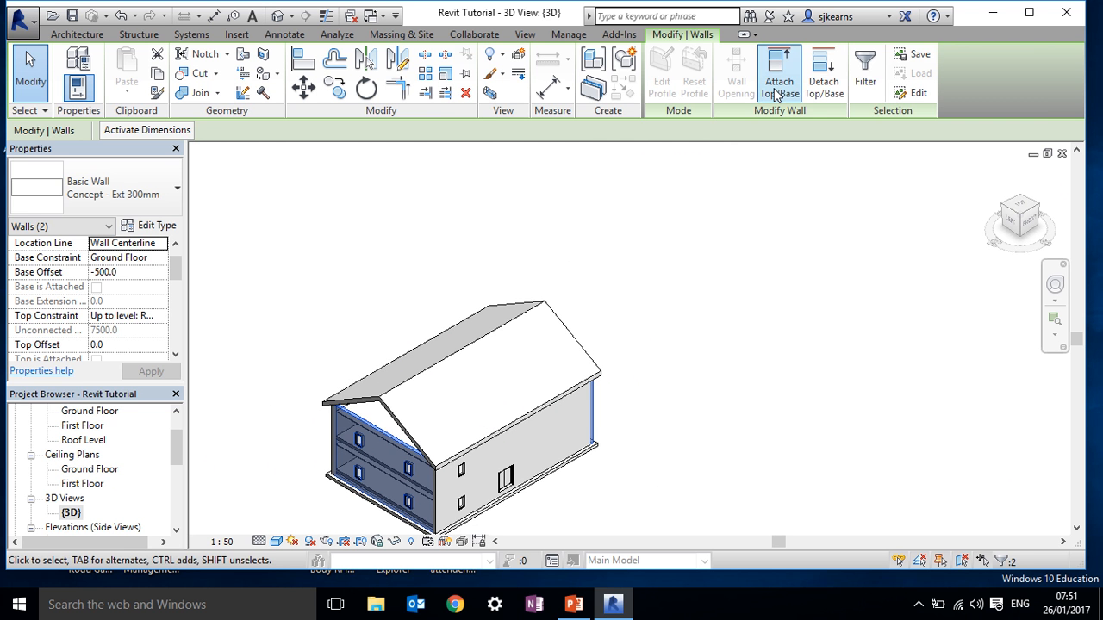
click(367, 384)
click(333, 298)
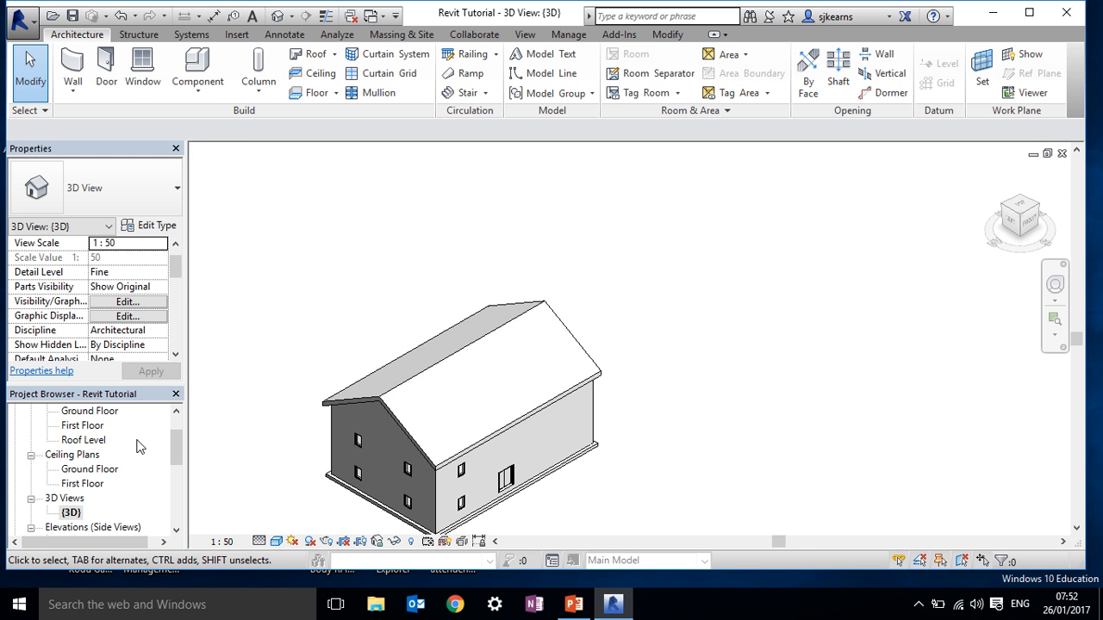
Draw a straight cast-in-place stair run 1000 mm wide from Ground Floor to First Floor, outside the building's west wall on the Ground Floor plan.
double_click(91, 414)
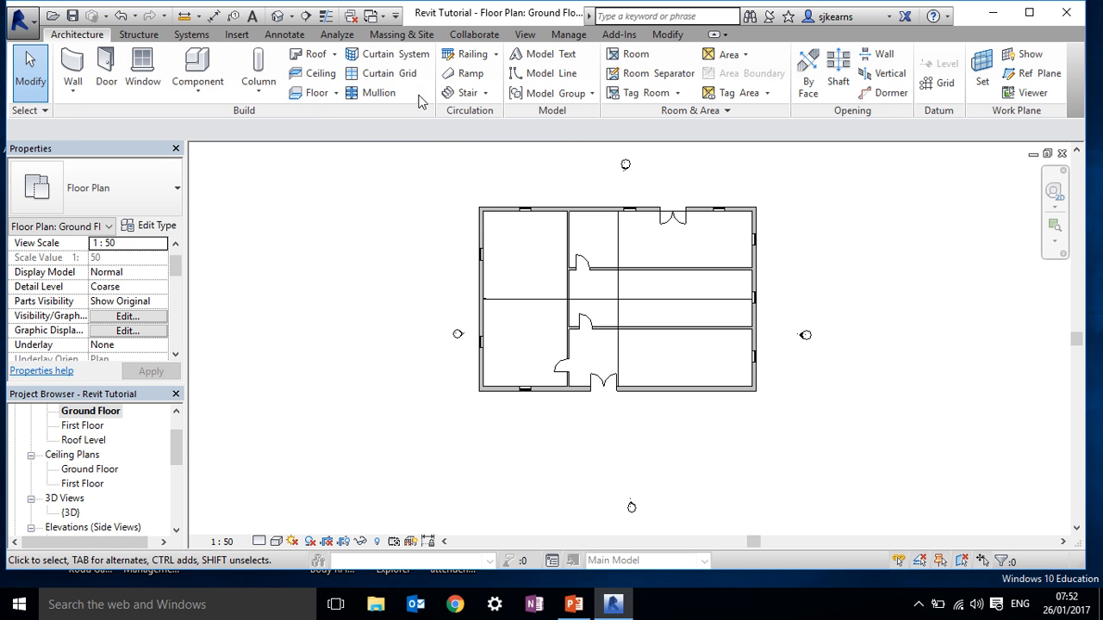
click(459, 95)
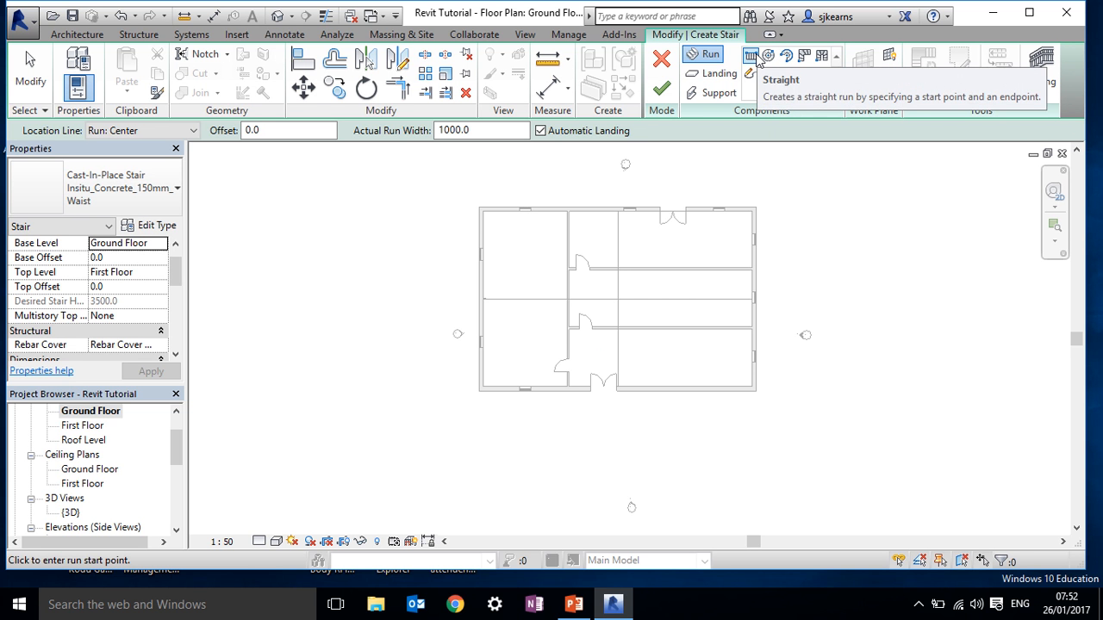
click(362, 233)
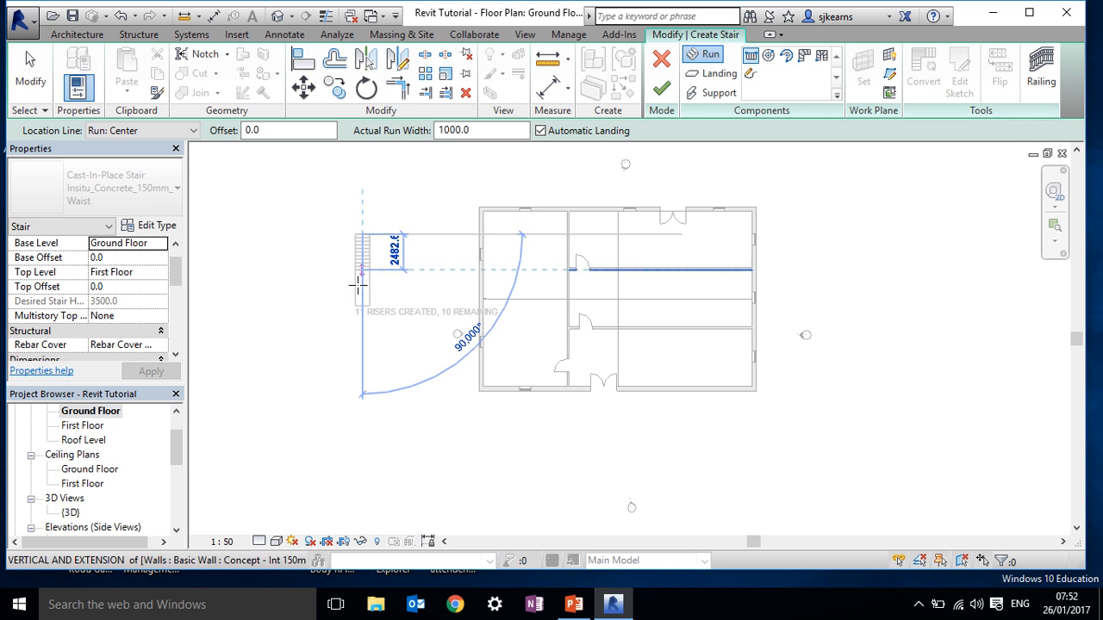
click(362, 352)
key(Escape)
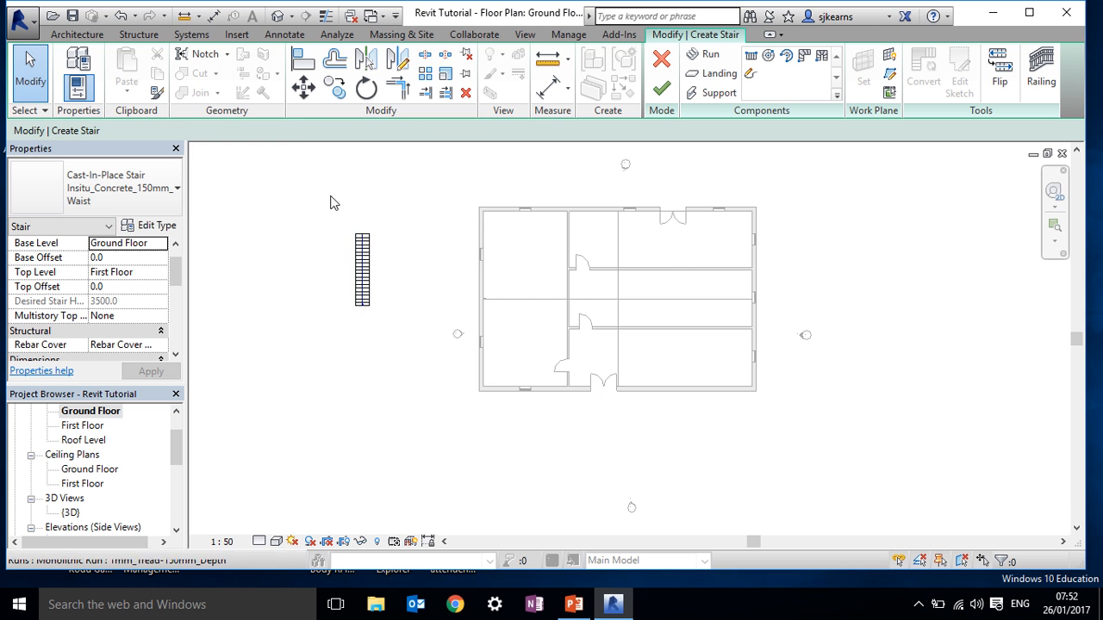
Move the stair run horizontally from its upper-left corner onto the inner face of the west exterior wall.
click(303, 88)
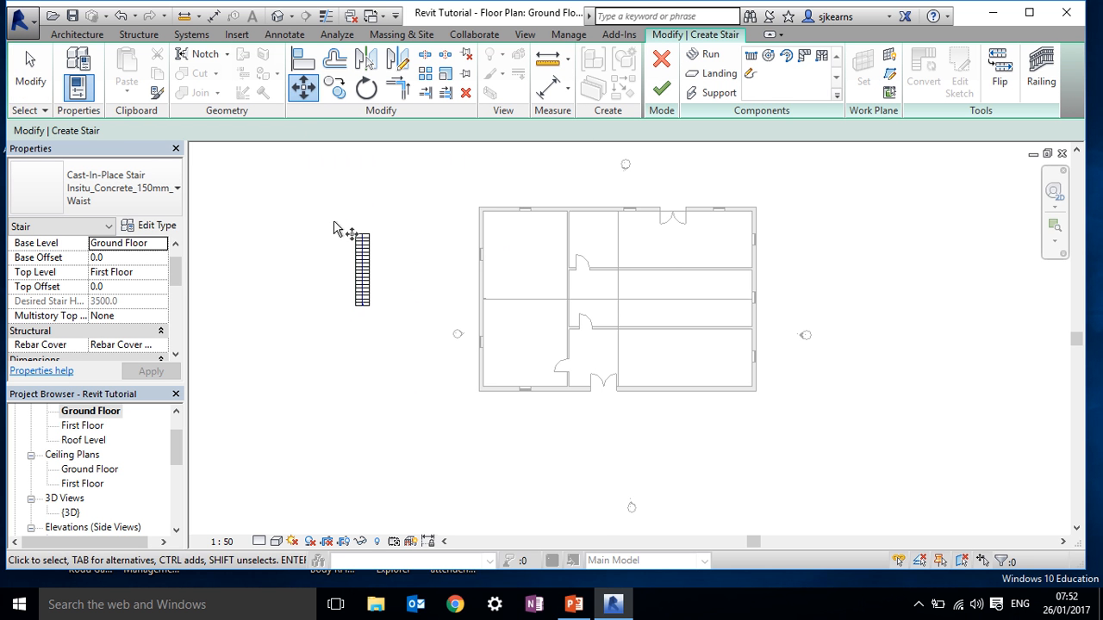
scroll(351, 237, up, 2)
scroll(355, 243, up, 4)
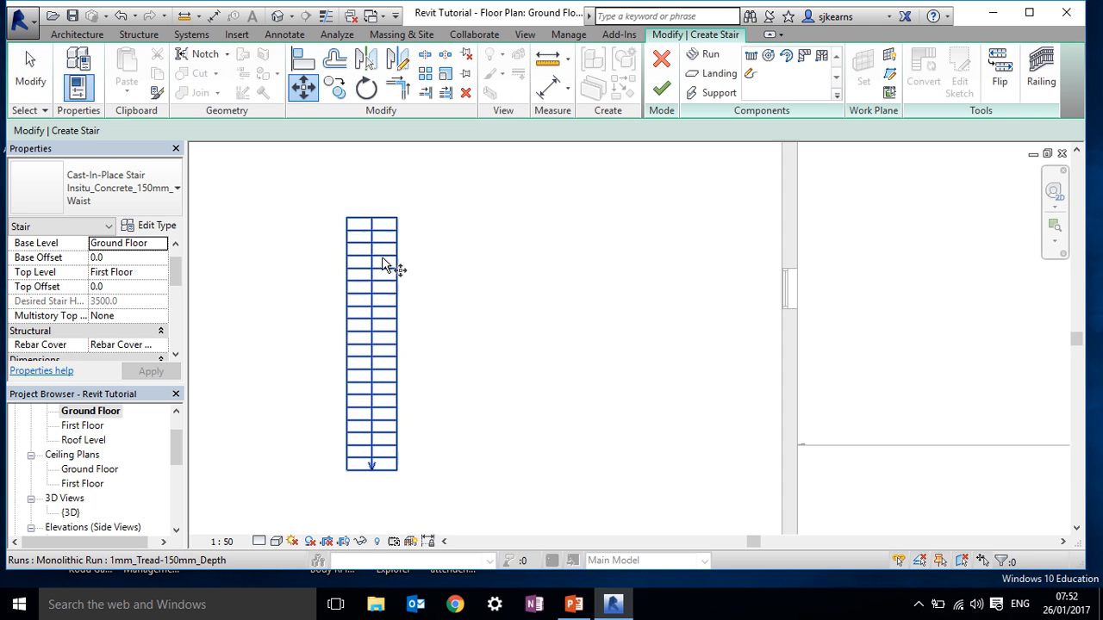
click(356, 224)
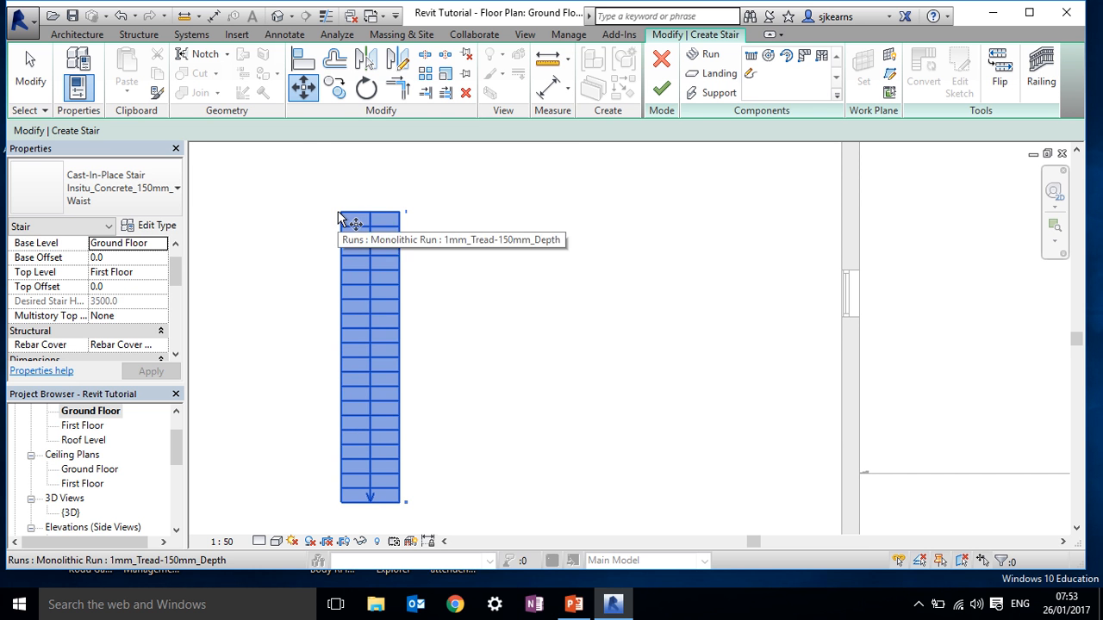
right_click(343, 216)
click(312, 209)
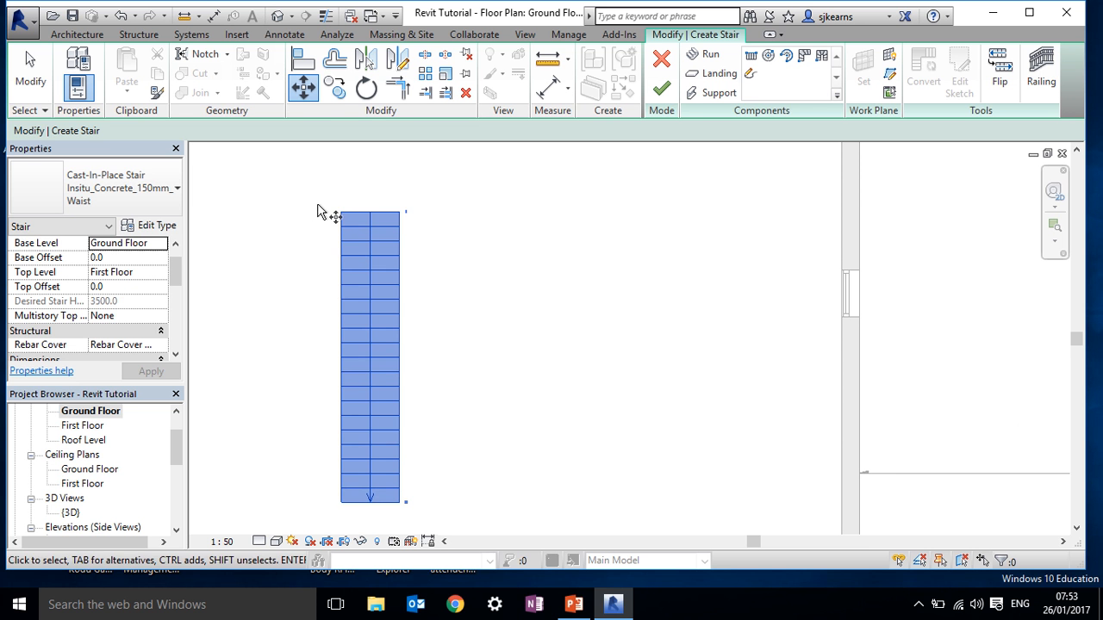
right_click(342, 205)
click(351, 207)
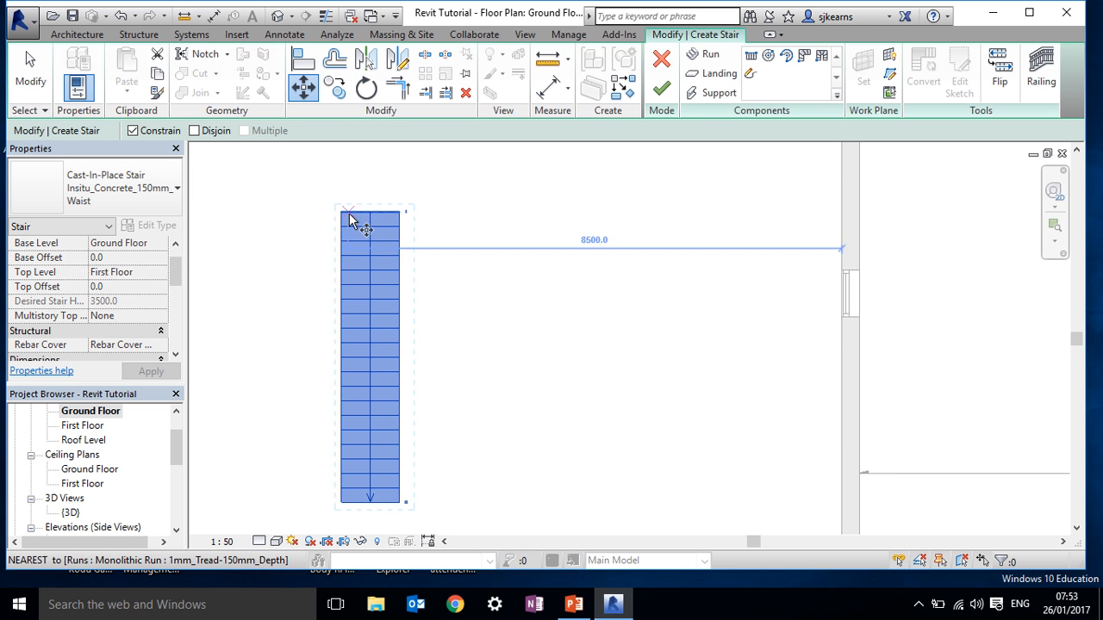
click(343, 213)
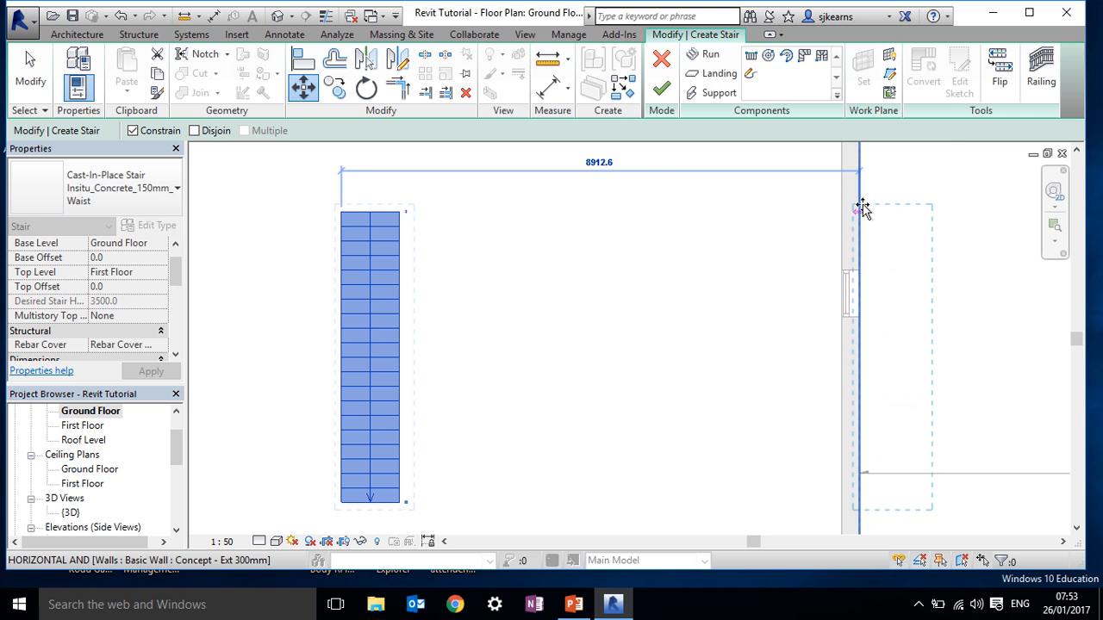
click(863, 209)
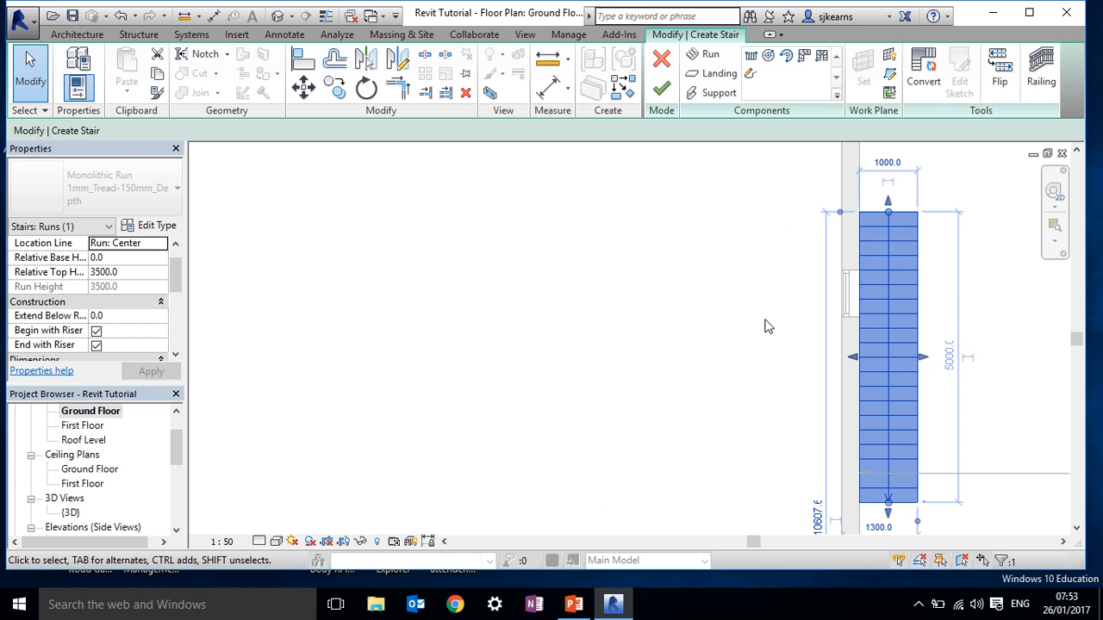
Move the stair run south along the west wall until it starts just beyond the upper window, and finish the stair.
scroll(779, 349, down, 3)
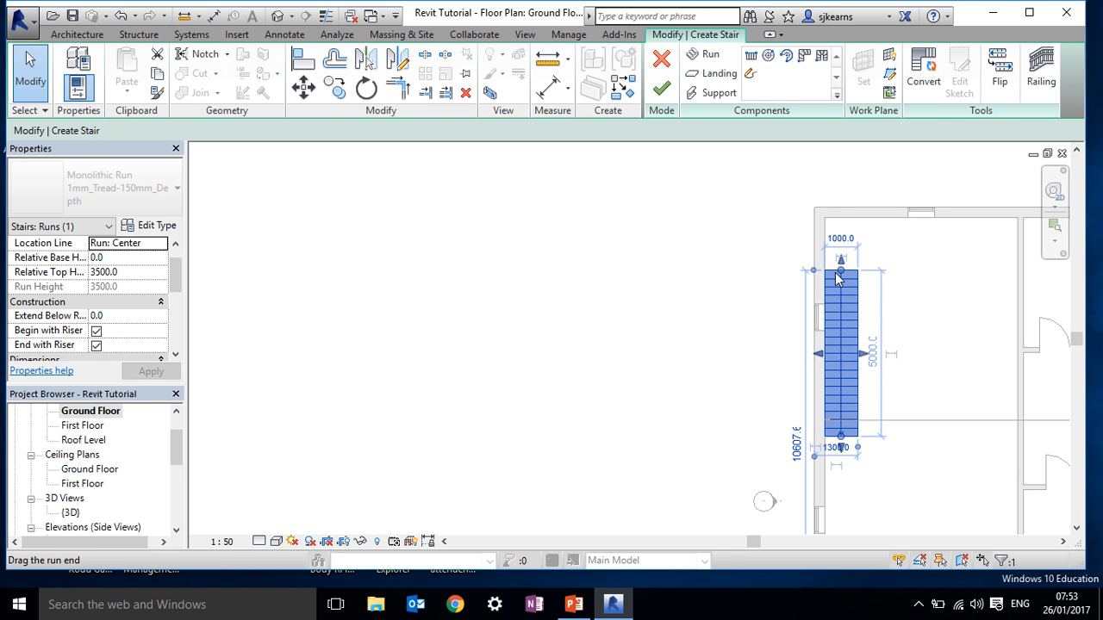
right_click(837, 278)
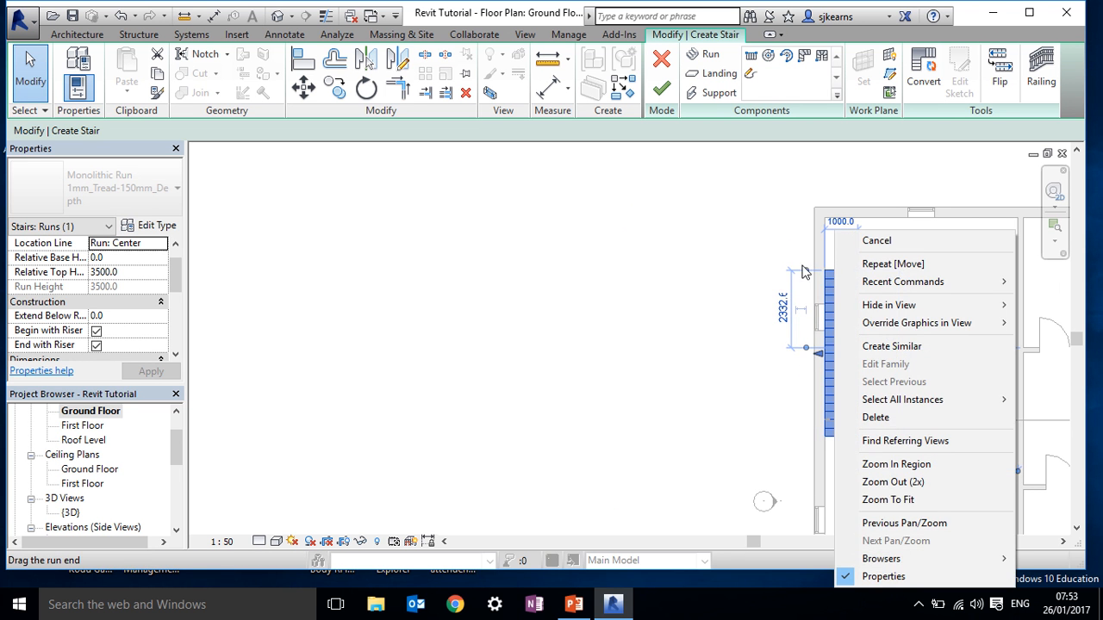
click(858, 263)
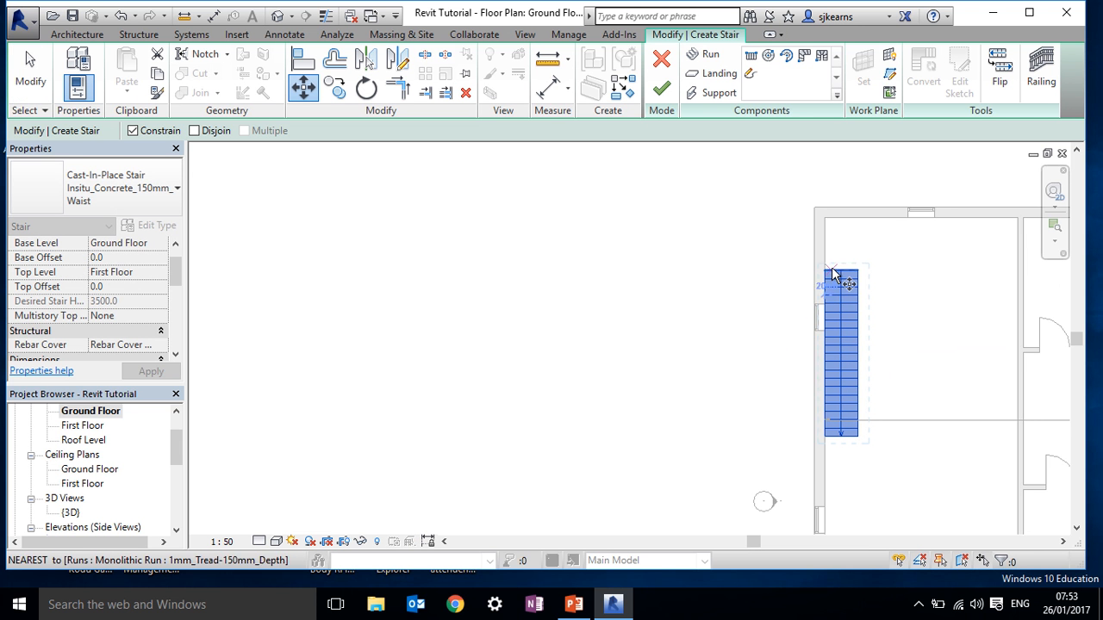
click(825, 273)
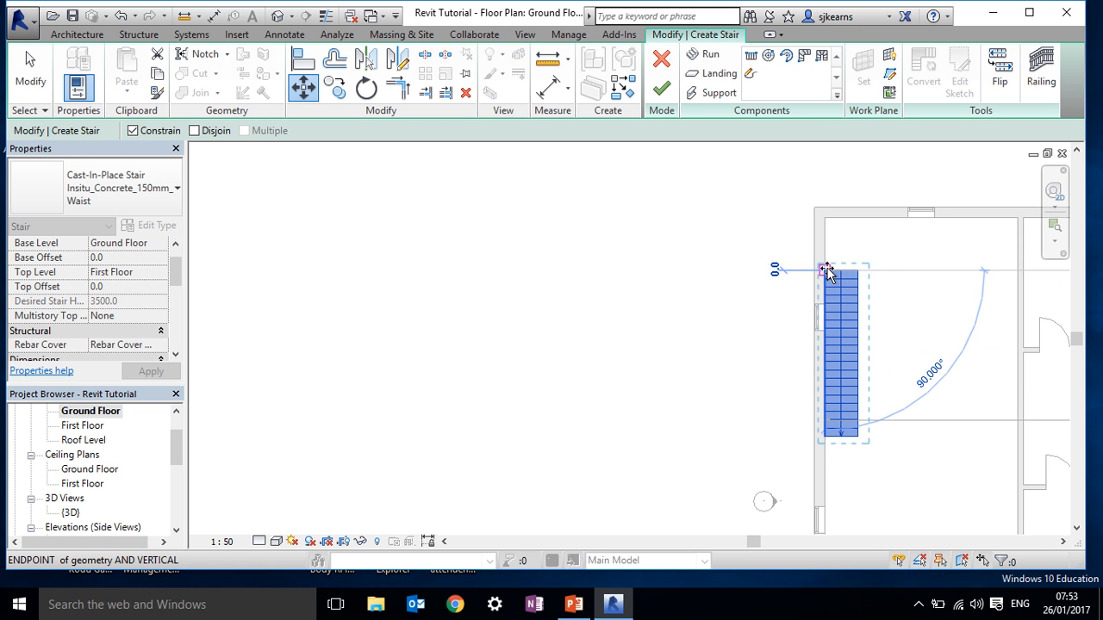
click(827, 329)
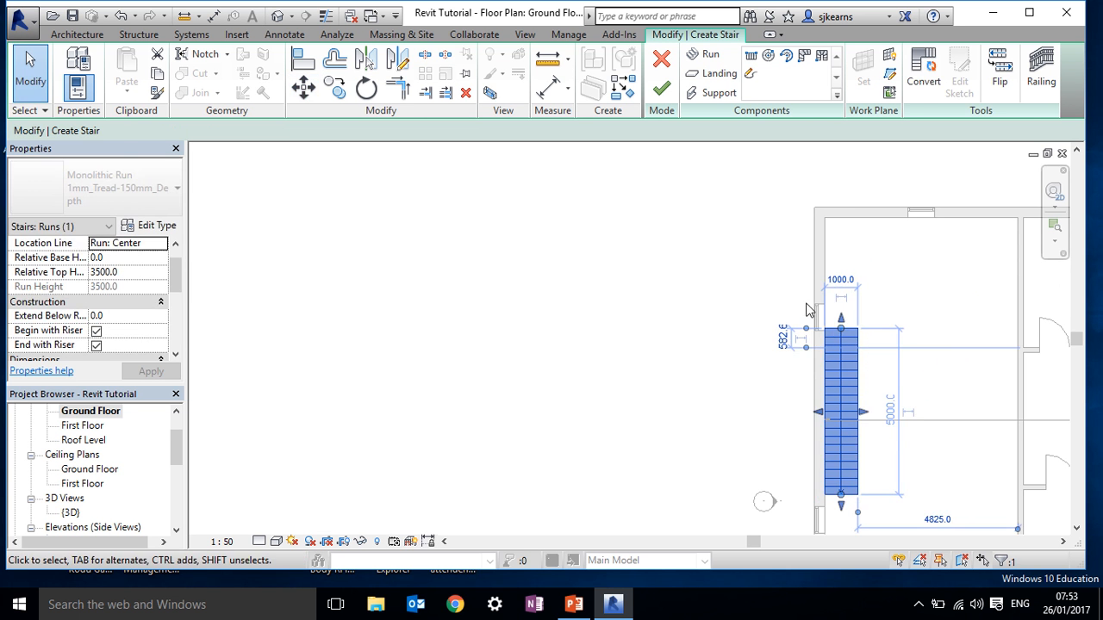
click(758, 290)
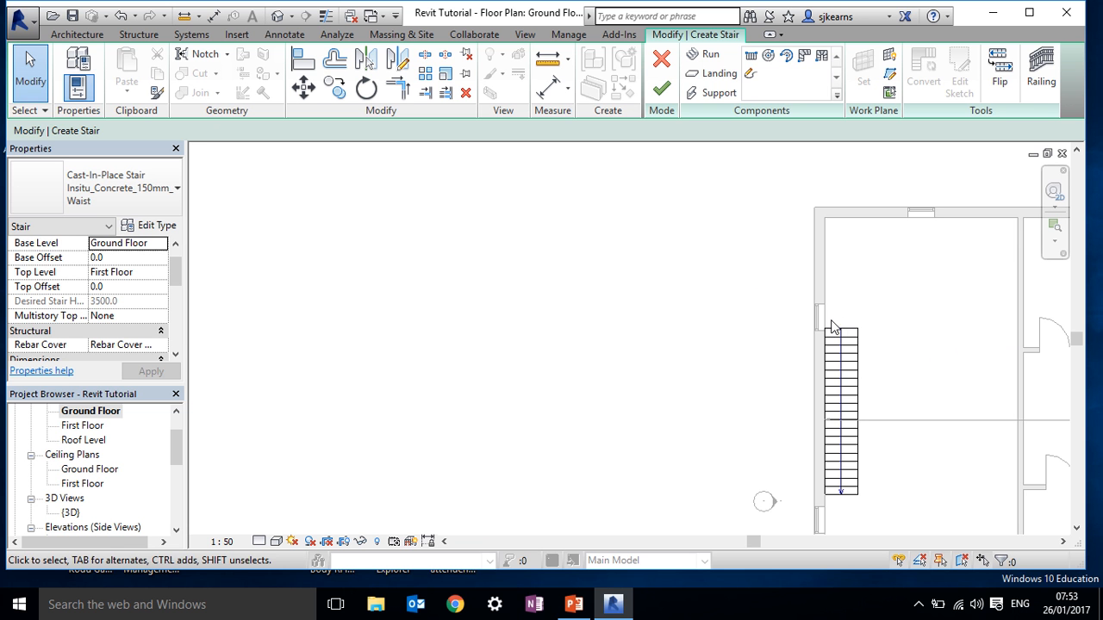
click(661, 89)
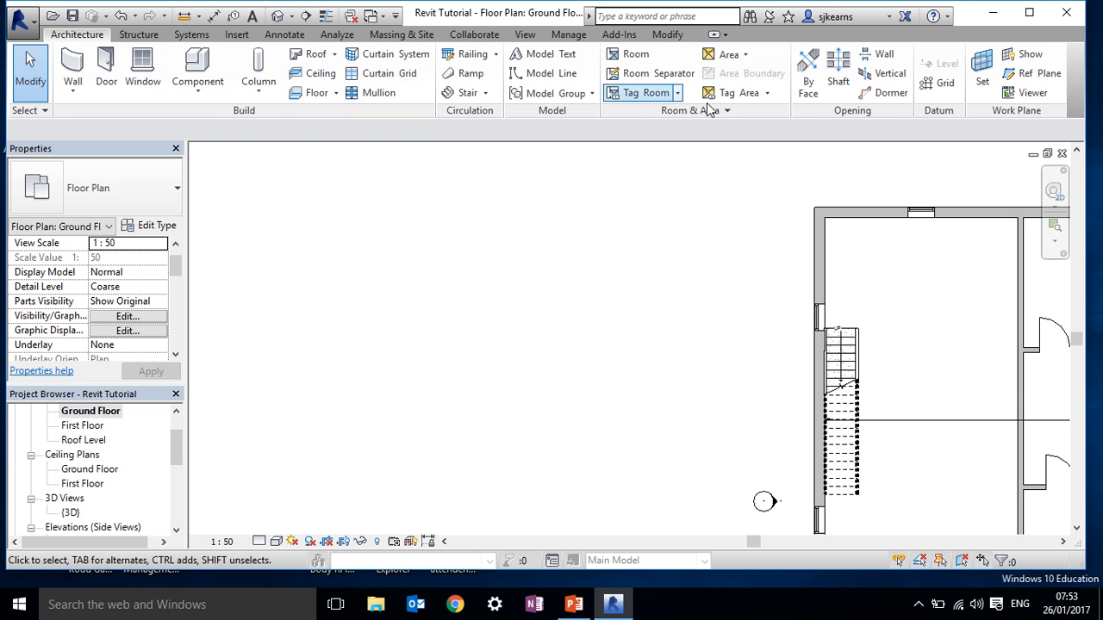
Start a shaft opening and sketch its rectangular boundary around the full stair footprint, about 1016 mm wide.
click(838, 78)
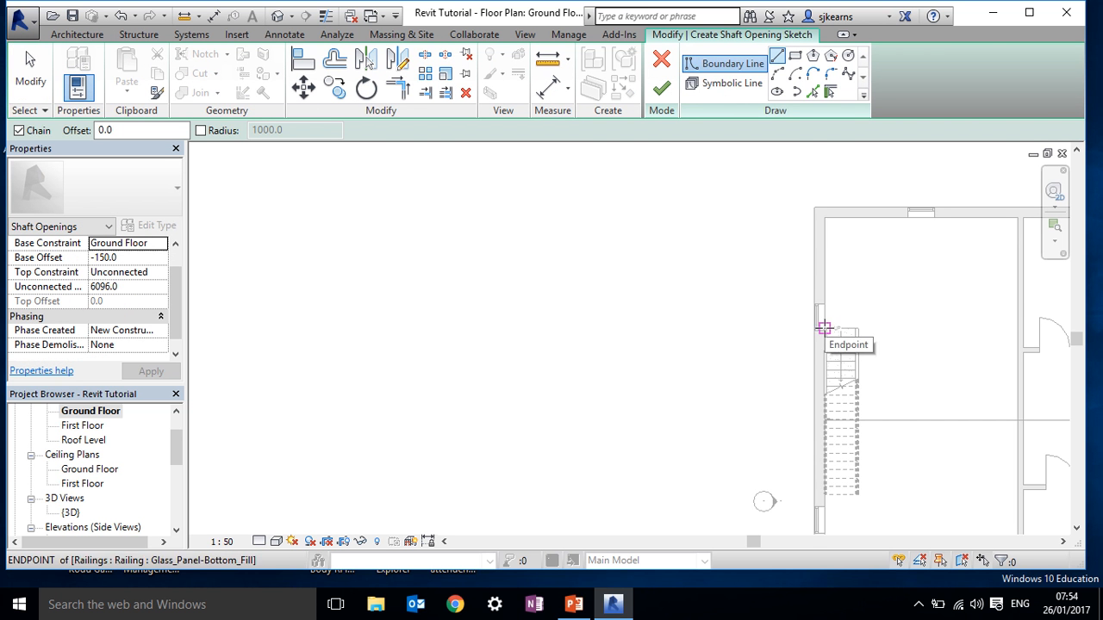
click(819, 348)
click(795, 55)
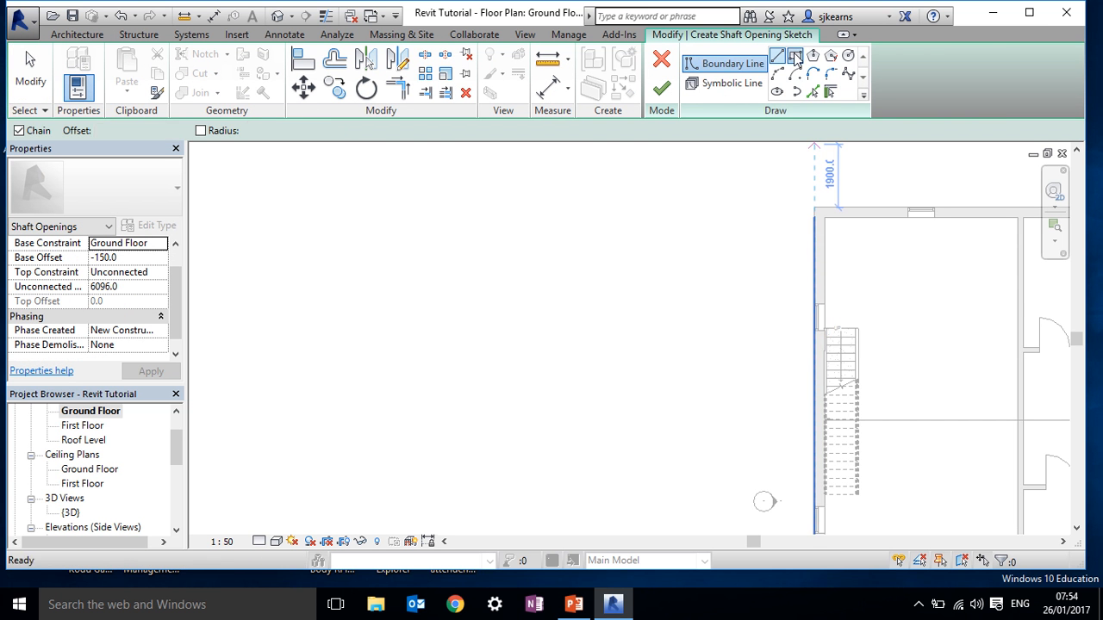
scroll(844, 358, up, 3)
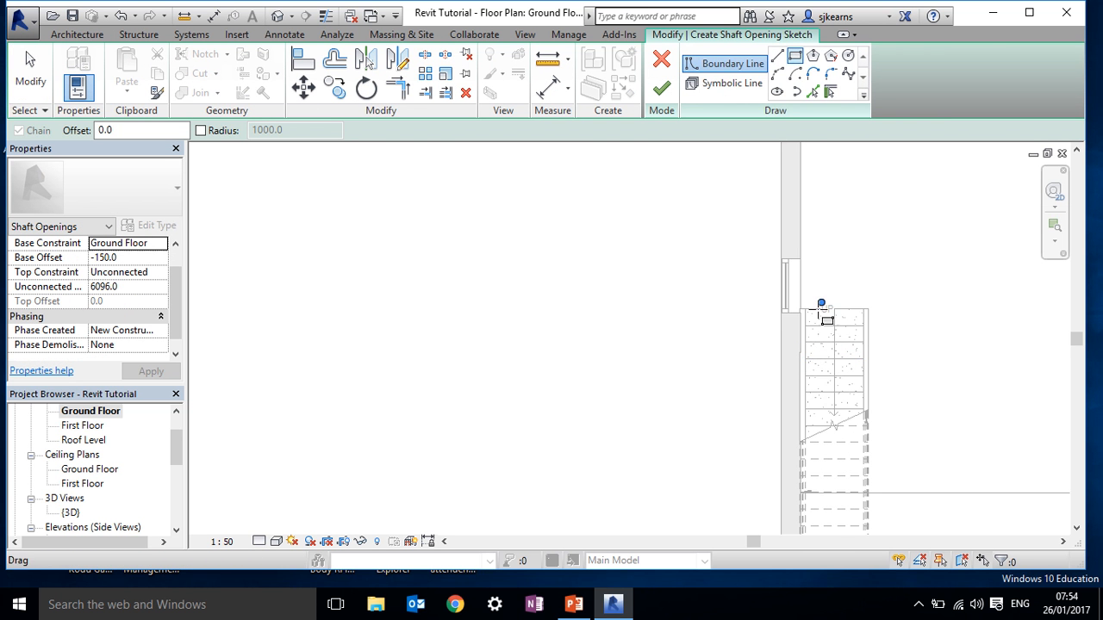
scroll(817, 310, up, 3)
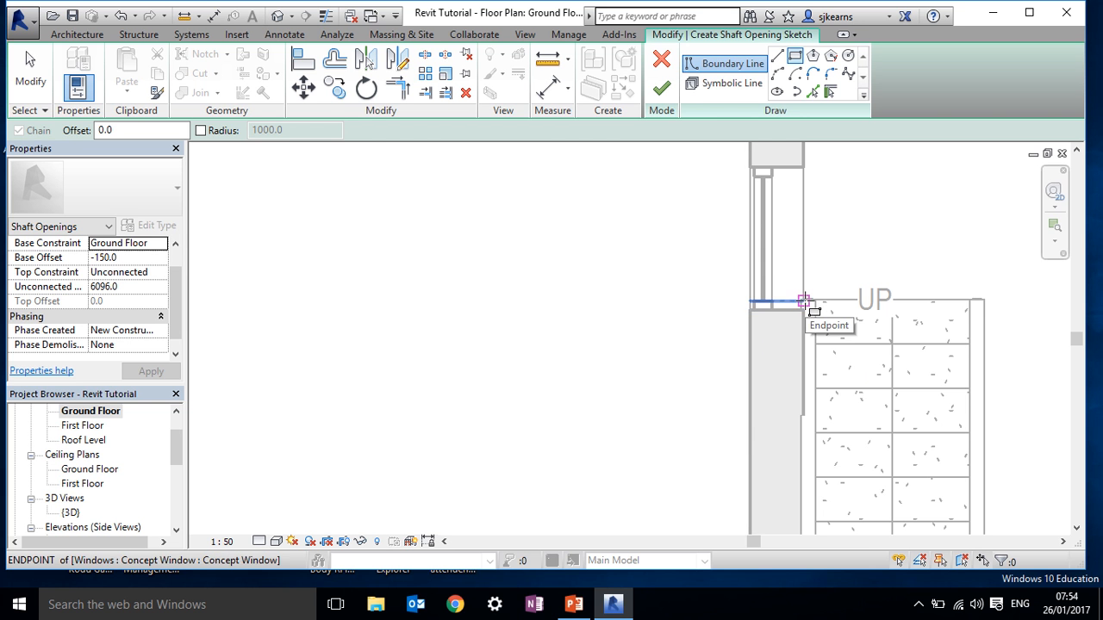
click(803, 301)
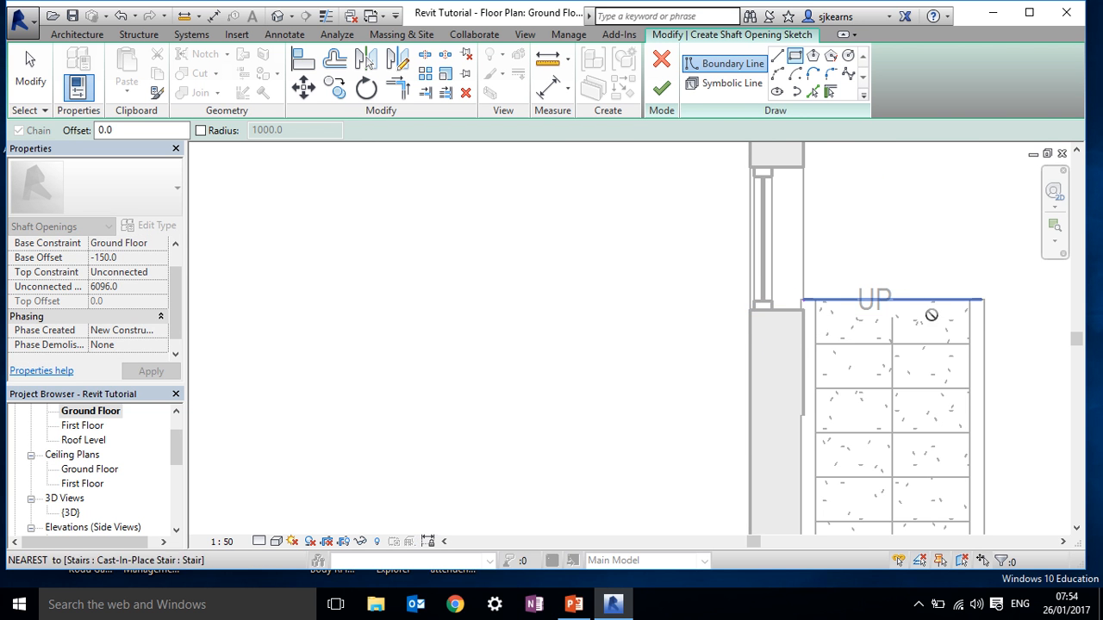
scroll(980, 407, down, 6)
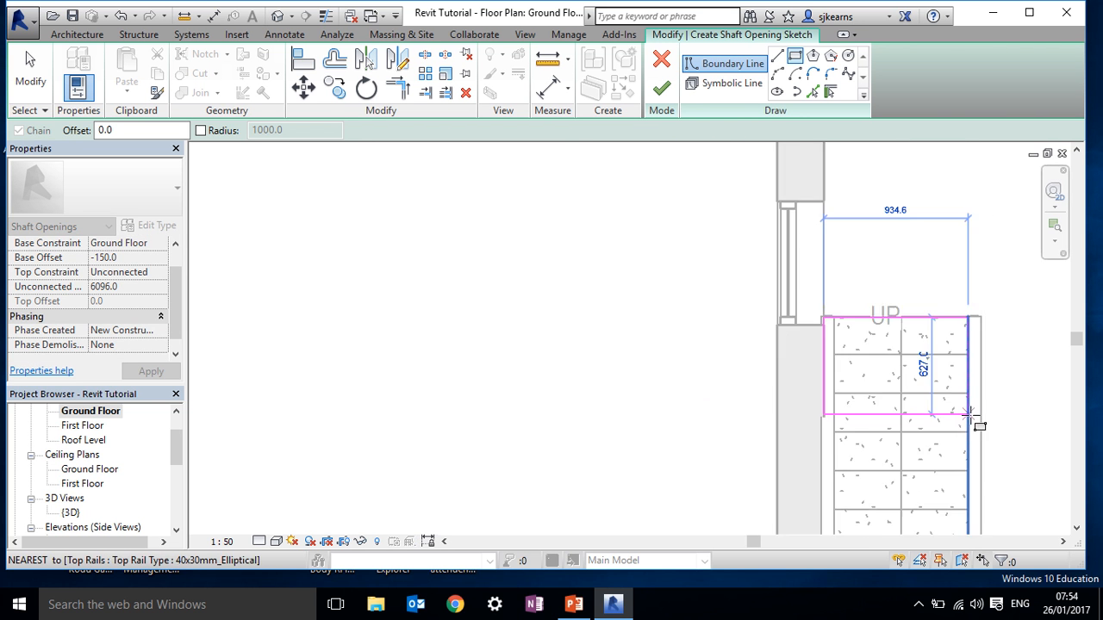
scroll(969, 461, down, 3)
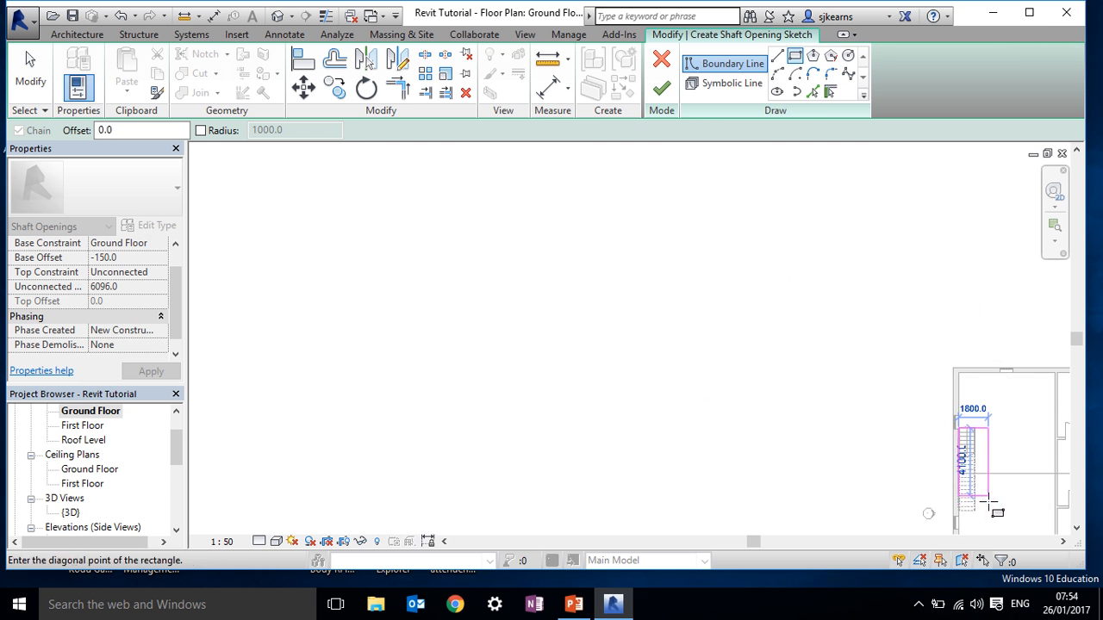
scroll(969, 522, up, 5)
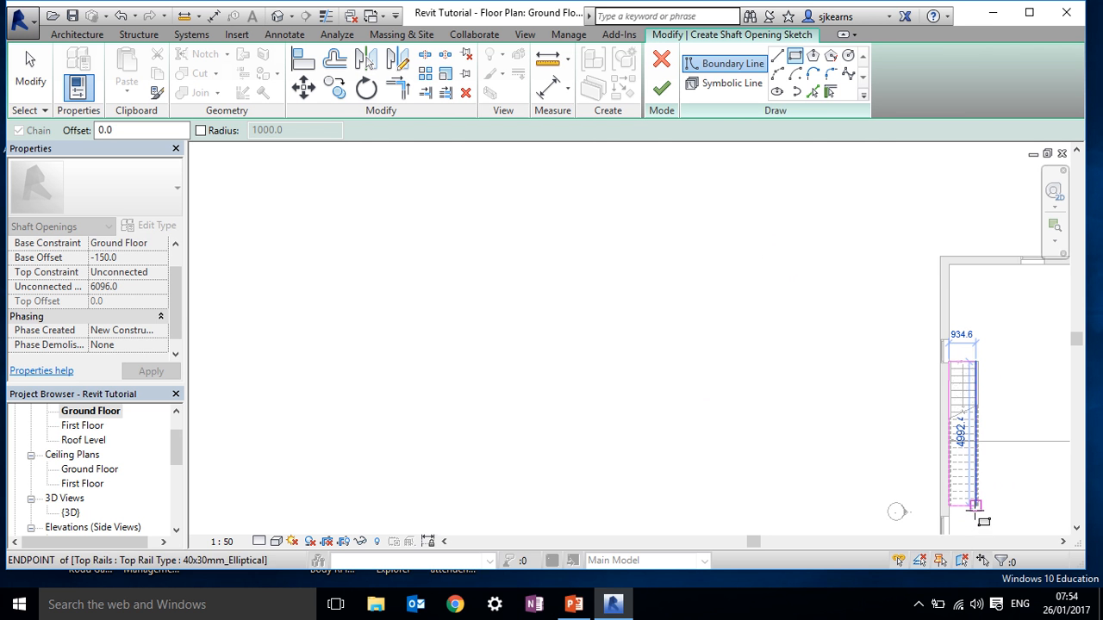
scroll(975, 518, up, 2)
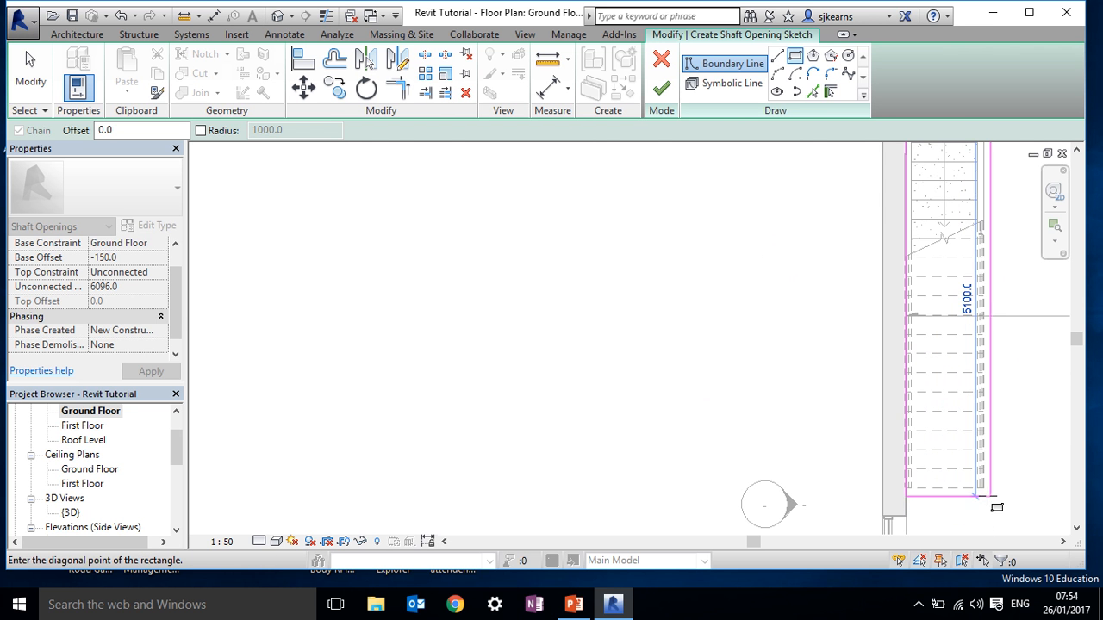
scroll(984, 487, up, 3)
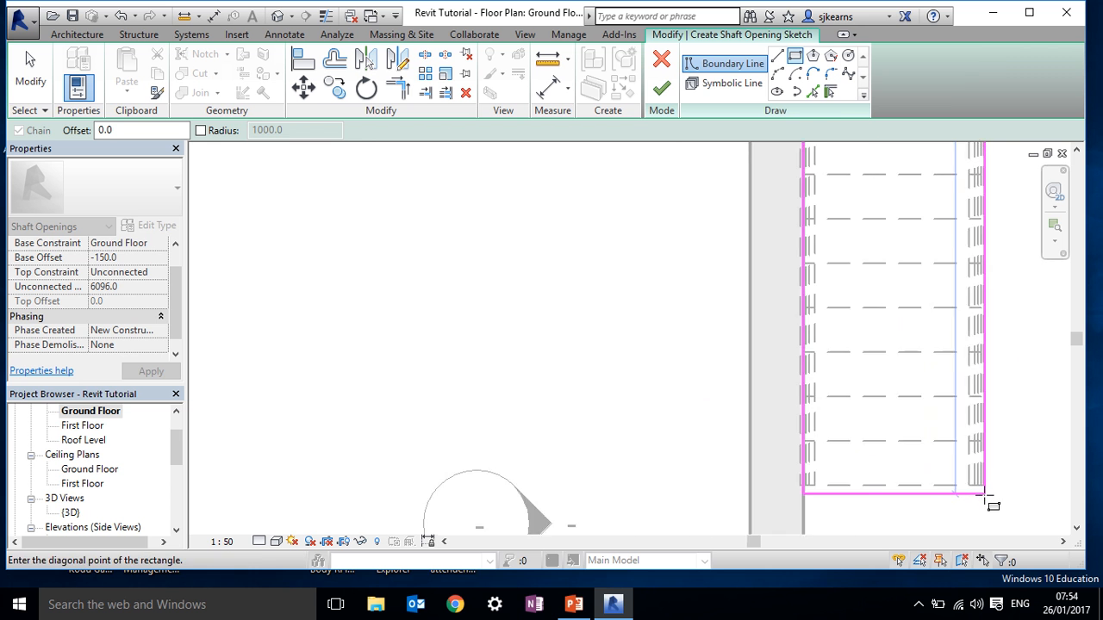
click(983, 481)
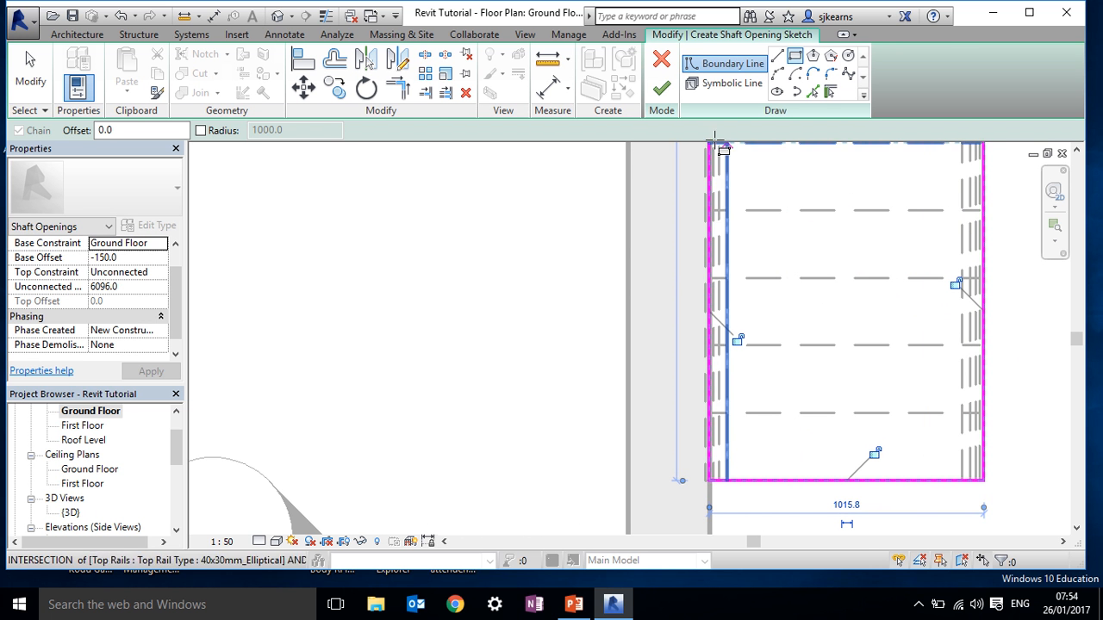
Finish the shaft opening sketch around the stair and clear the selection.
click(662, 89)
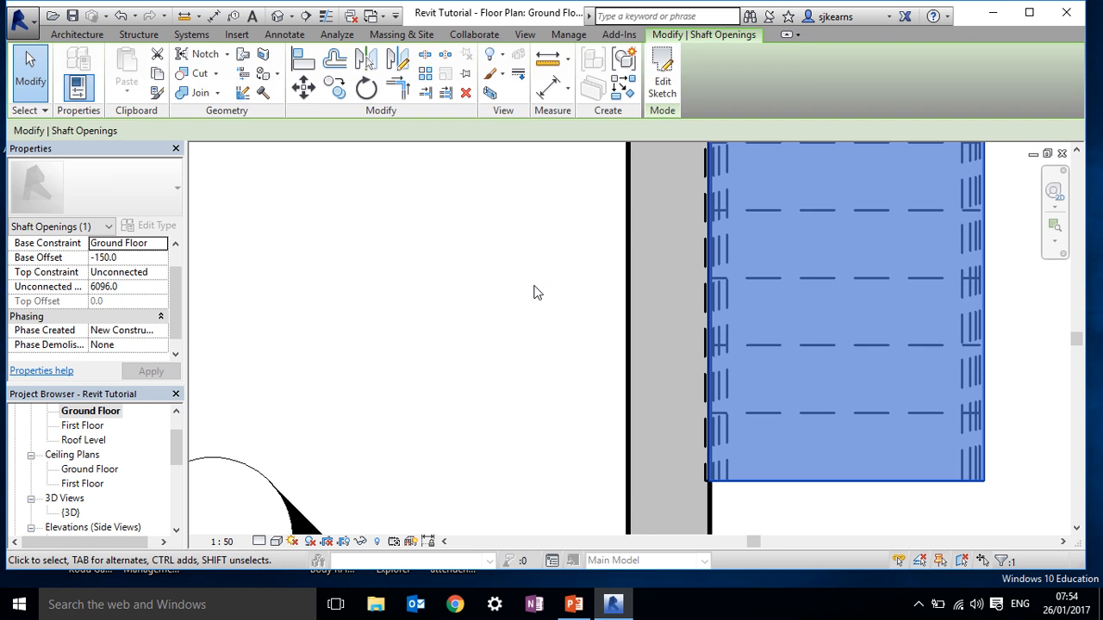
click(534, 293)
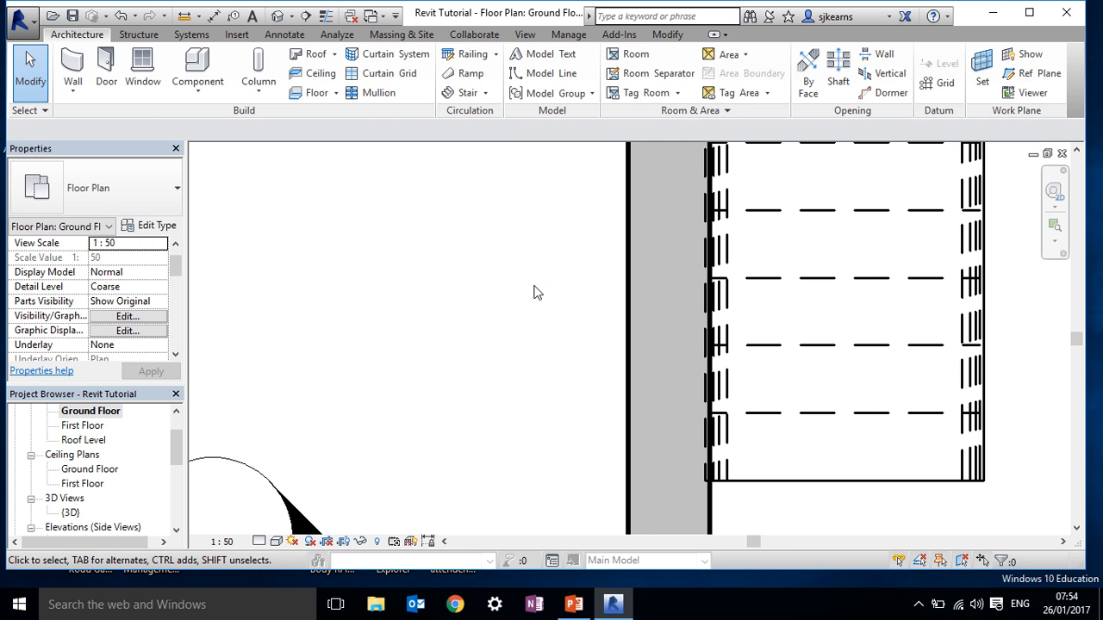
Turn on the section box in the 3D view and pull its gable-end face inward to expose the stair.
double_click(76, 514)
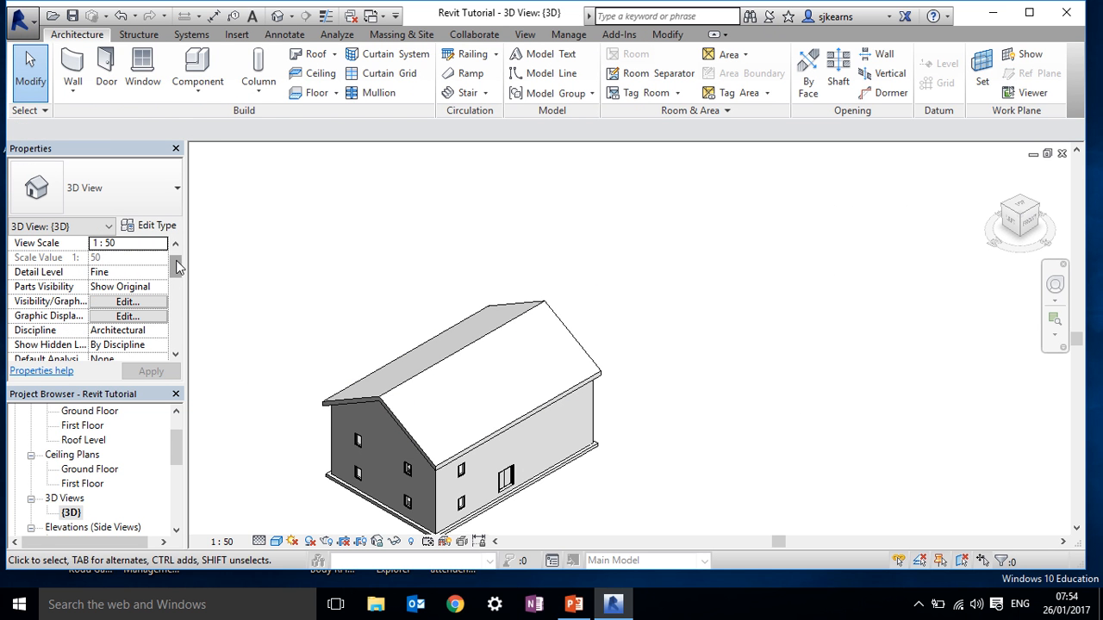
drag(176, 267, 170, 296)
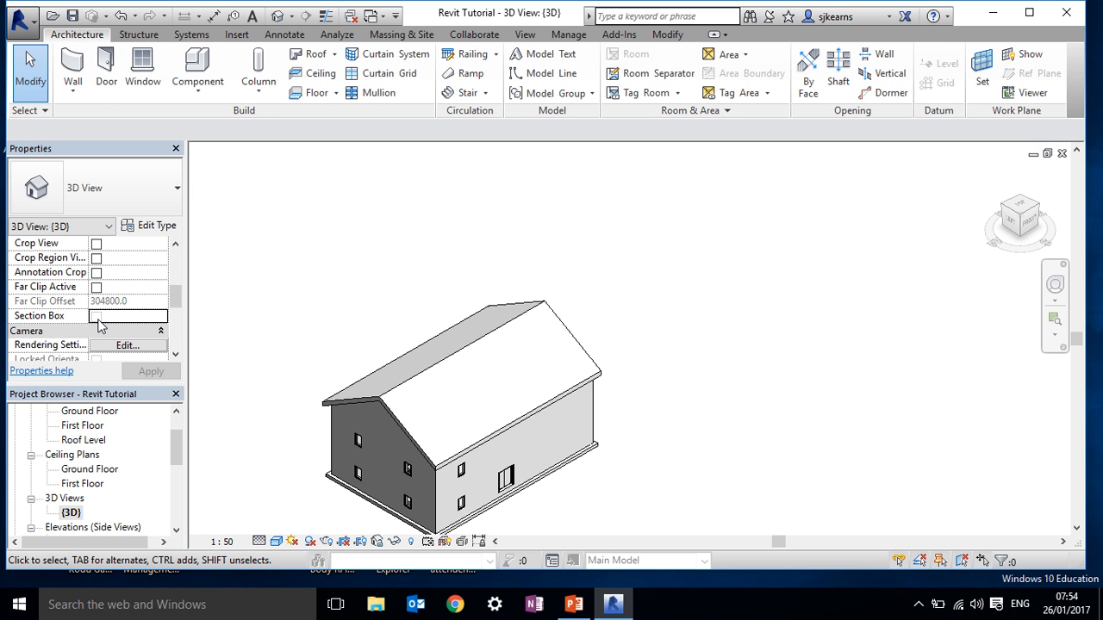
click(151, 372)
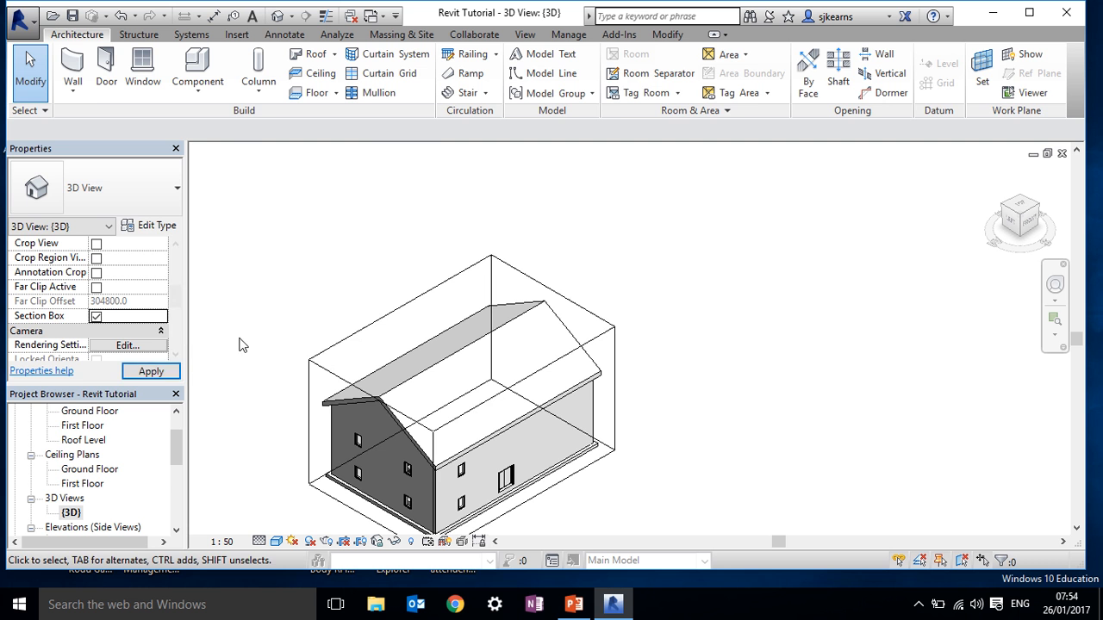
click(331, 380)
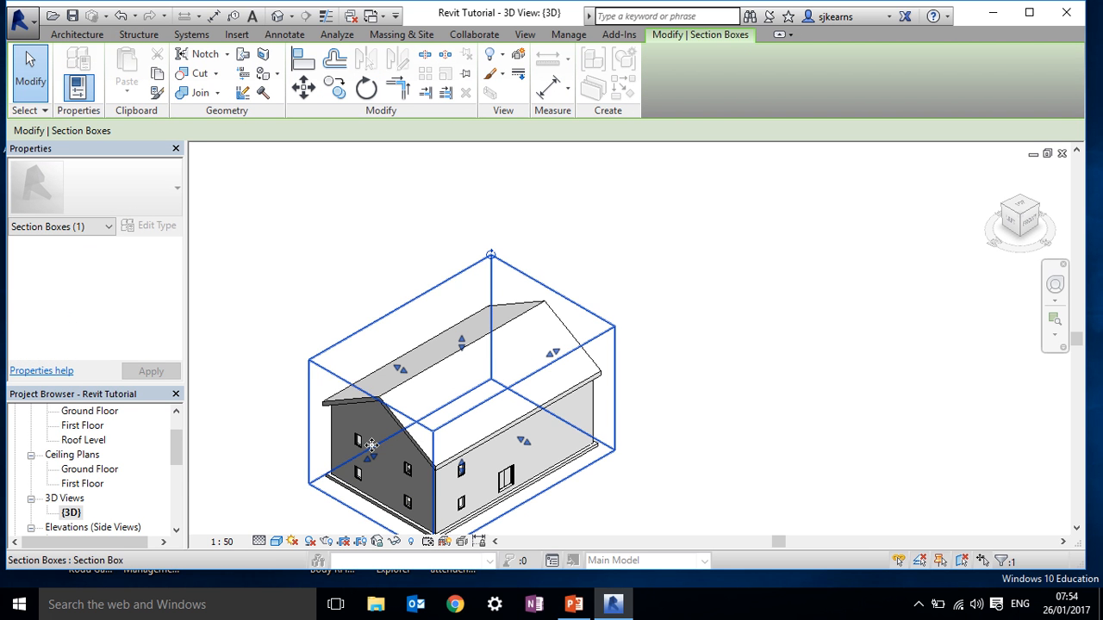
drag(373, 463, 393, 456)
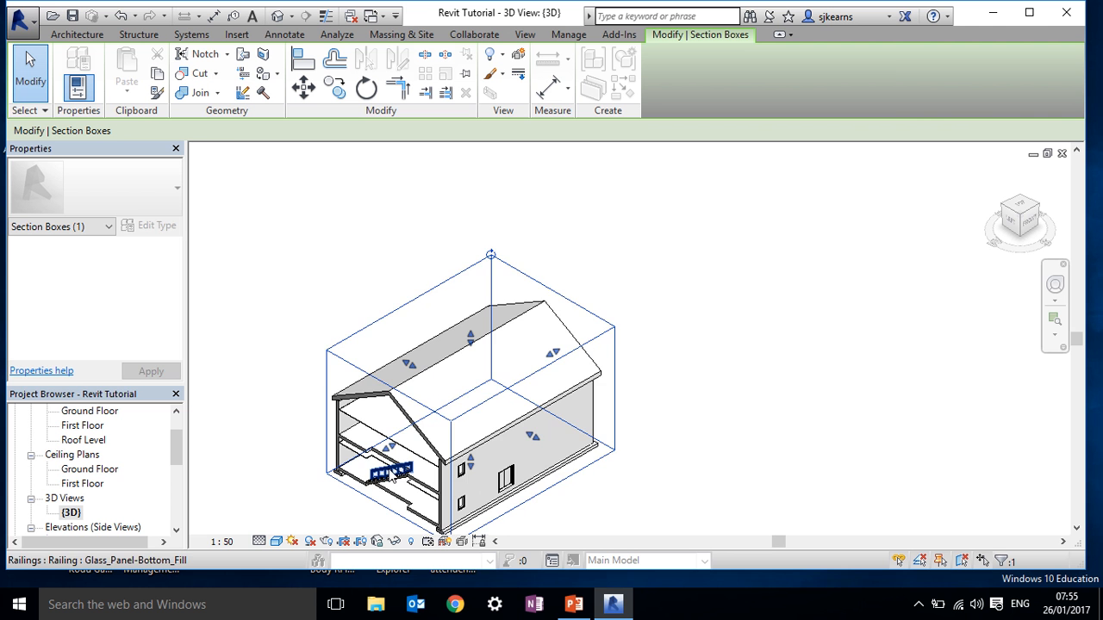
scroll(390, 472, up, 4)
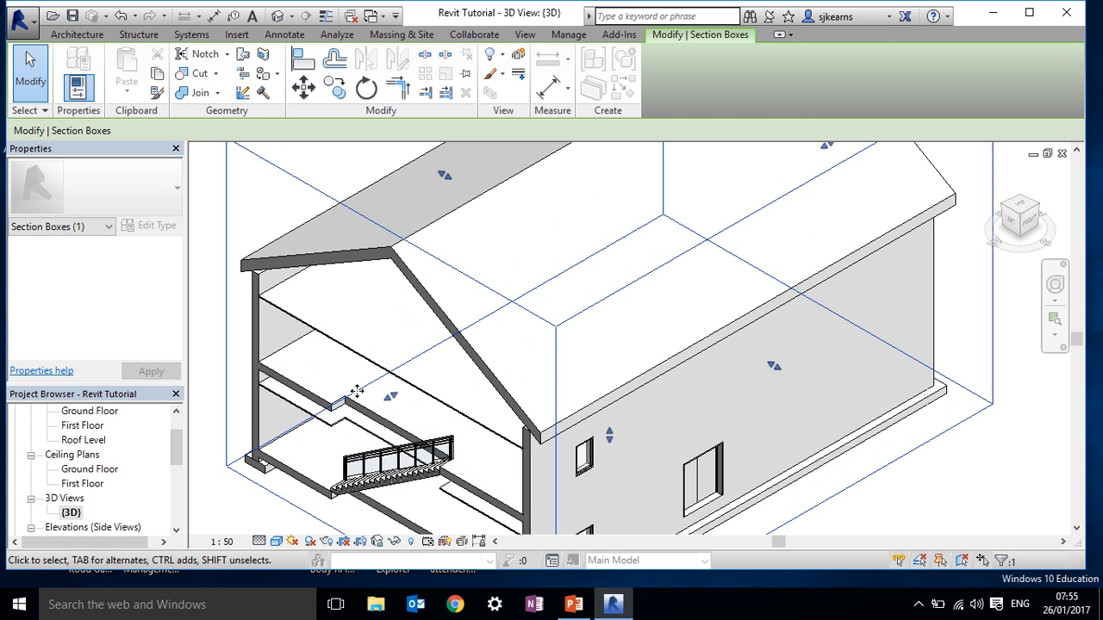
Raise the base of the shaft opening in the 3D view to a base offset of about 292 mm above Ground Floor.
click(348, 382)
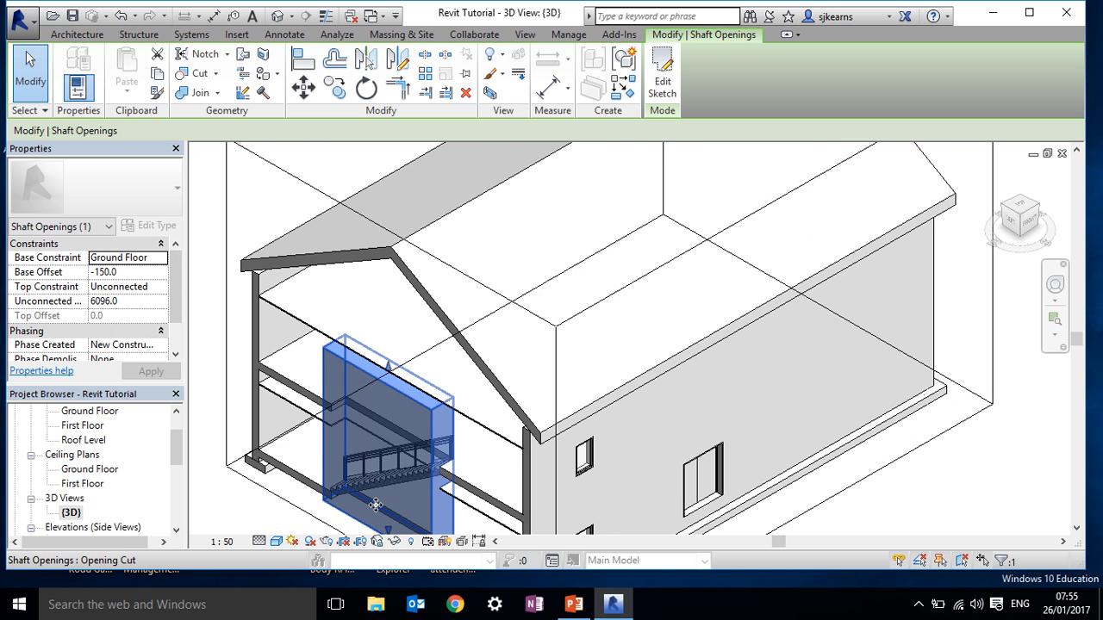
scroll(375, 505, down, 2)
scroll(388, 521, down, 2)
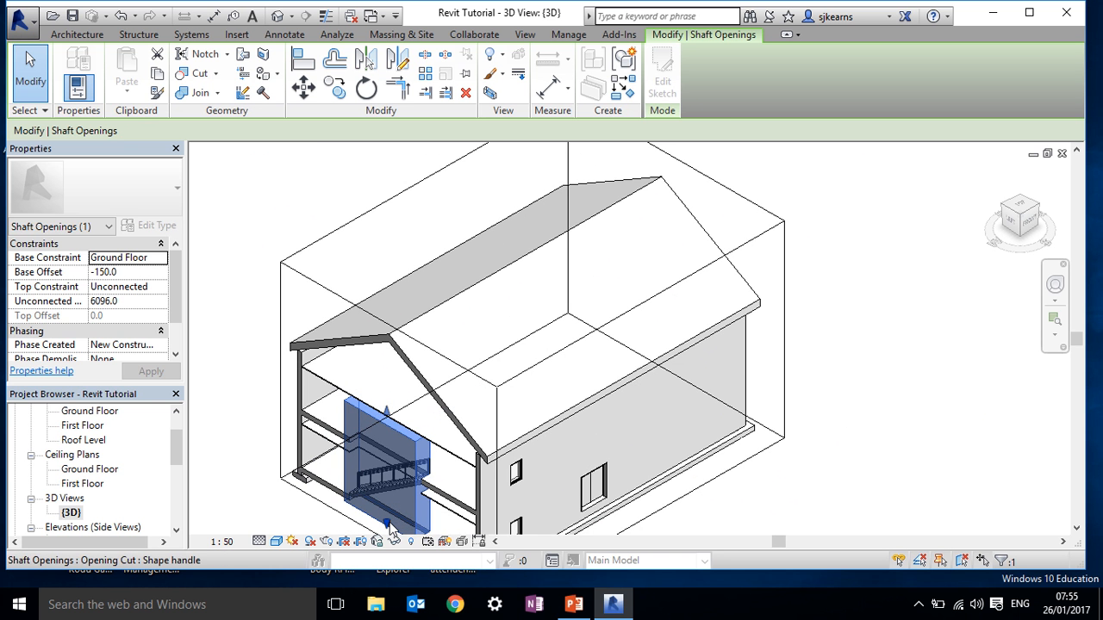
drag(389, 528, 395, 506)
click(249, 422)
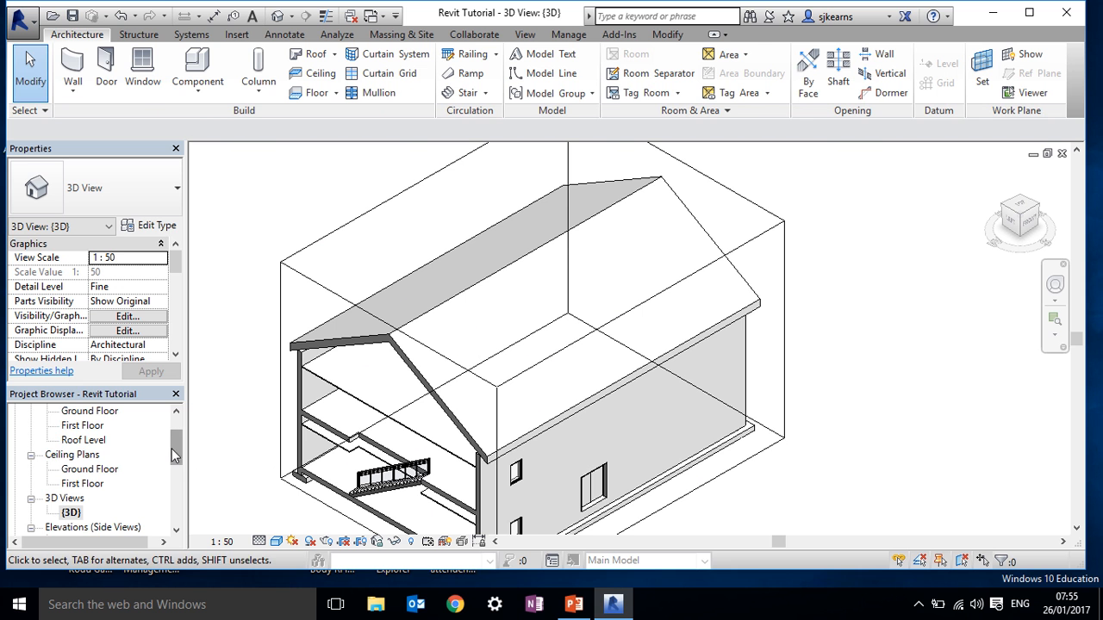
Start a sketched railing of type Glass_Panel-Bottom_Fill on the Ground Floor plan.
drag(174, 445, 180, 466)
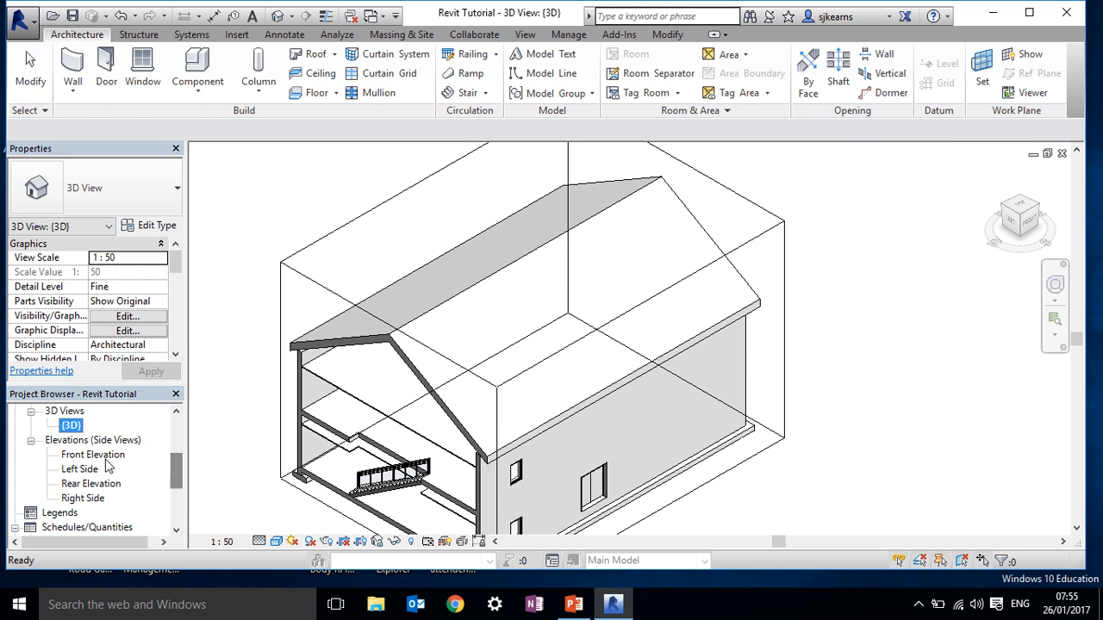
scroll(93, 462, up, 3)
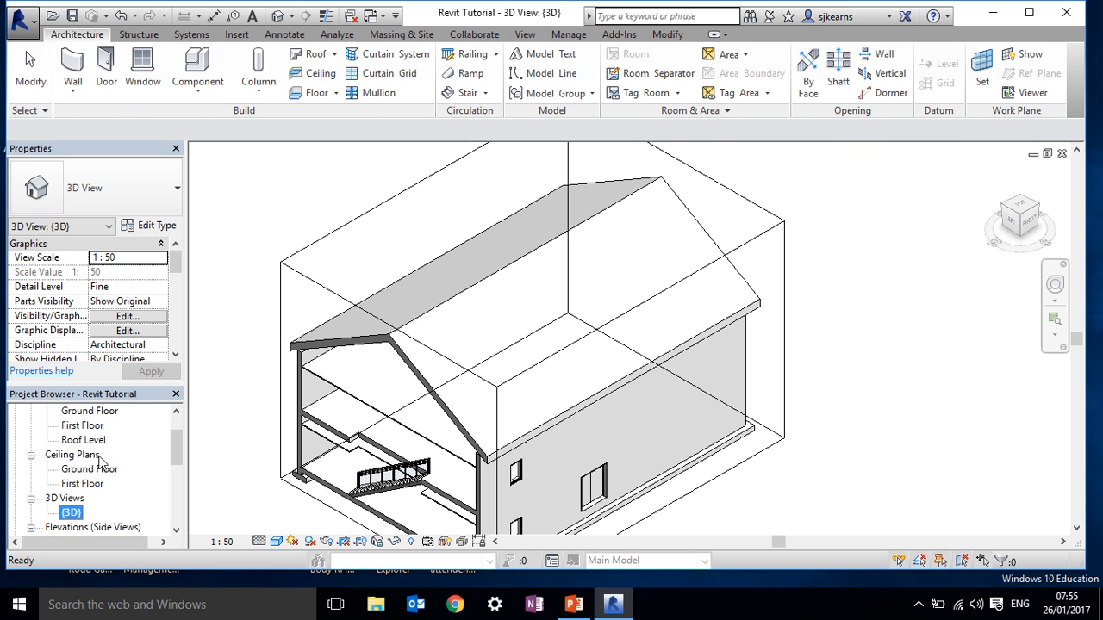
double_click(114, 442)
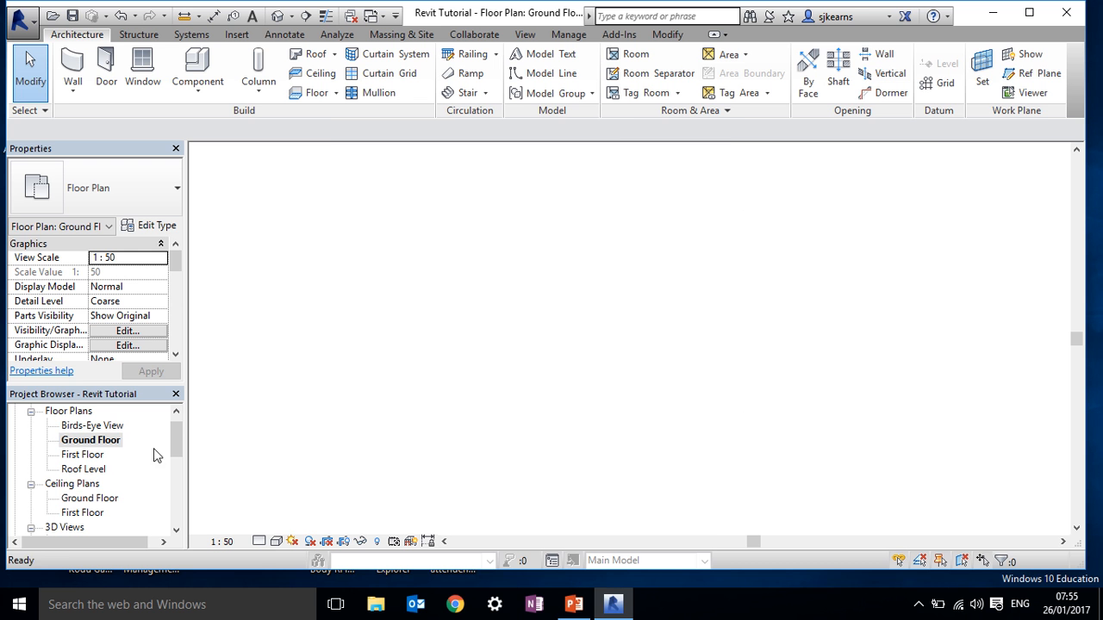
scroll(607, 450, down, 5)
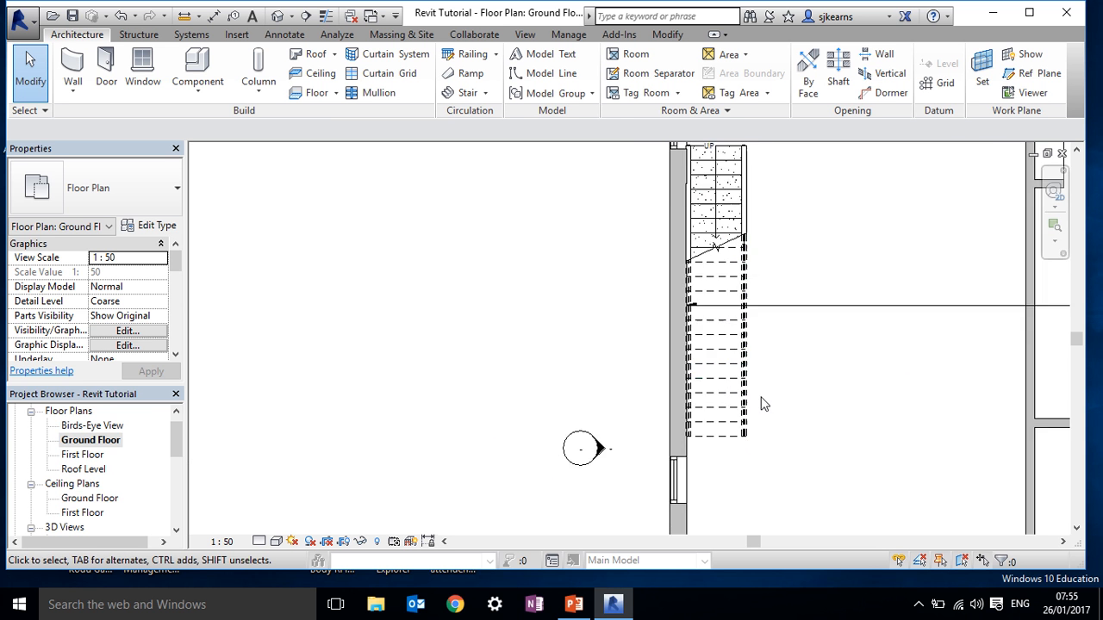
scroll(771, 260, up, 3)
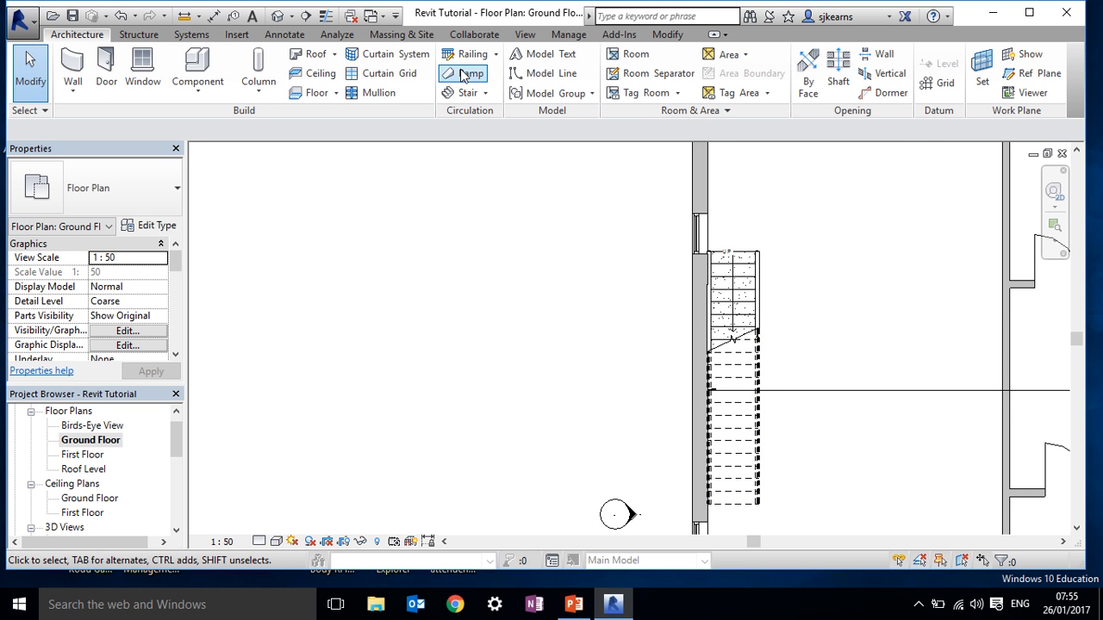
click(491, 57)
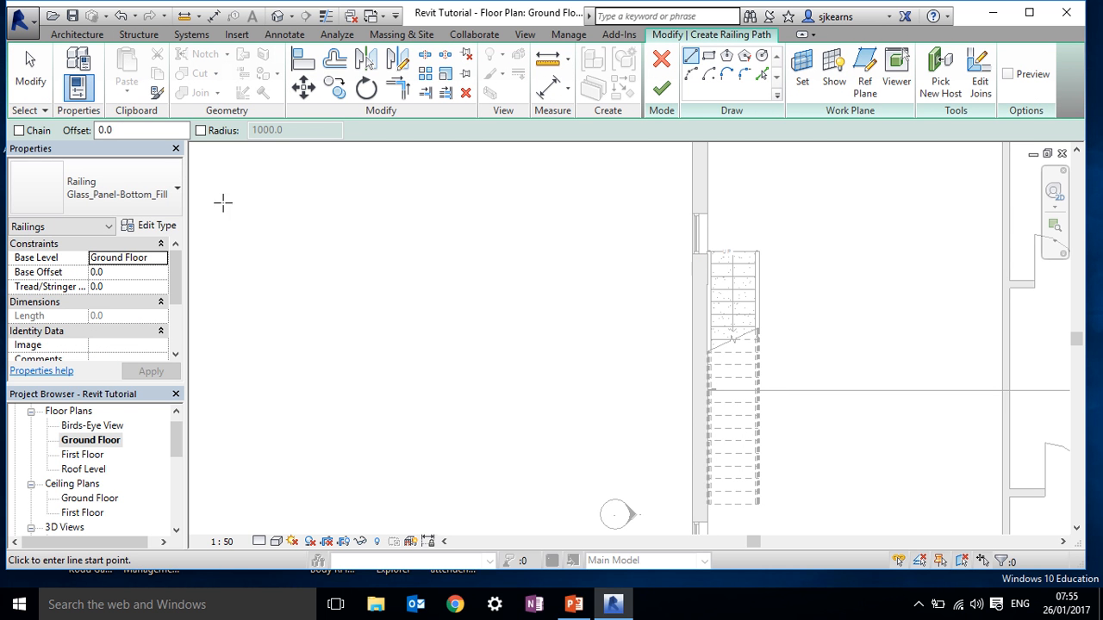
click(169, 192)
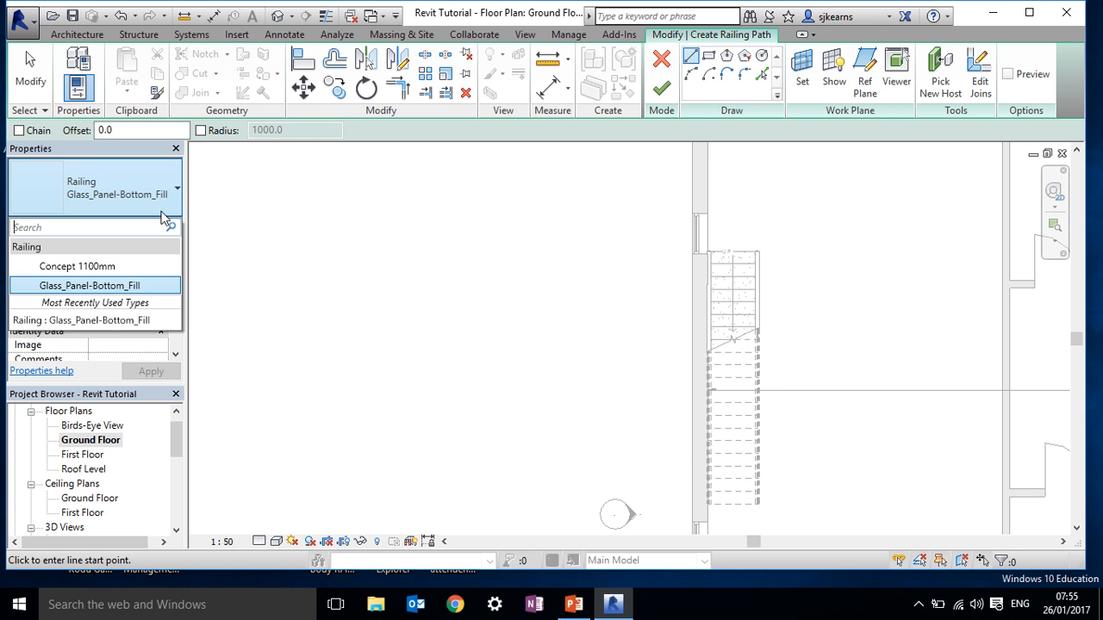
click(143, 281)
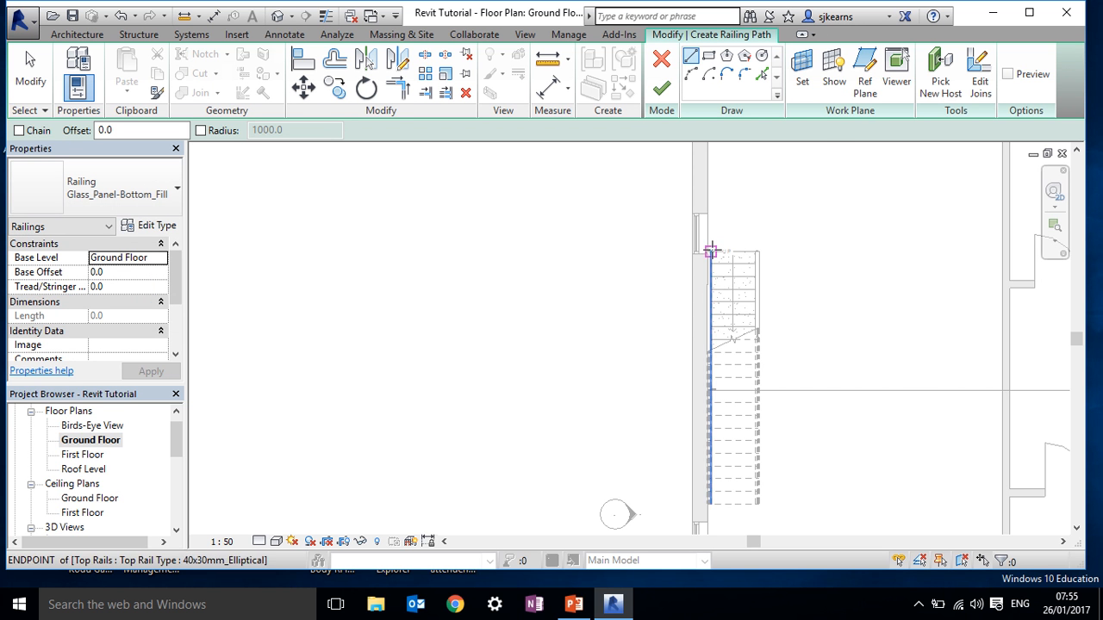
Sketch the railing path about 999 mm across the stair's north end and 4900 mm along its east side, and finish the railing.
click(709, 250)
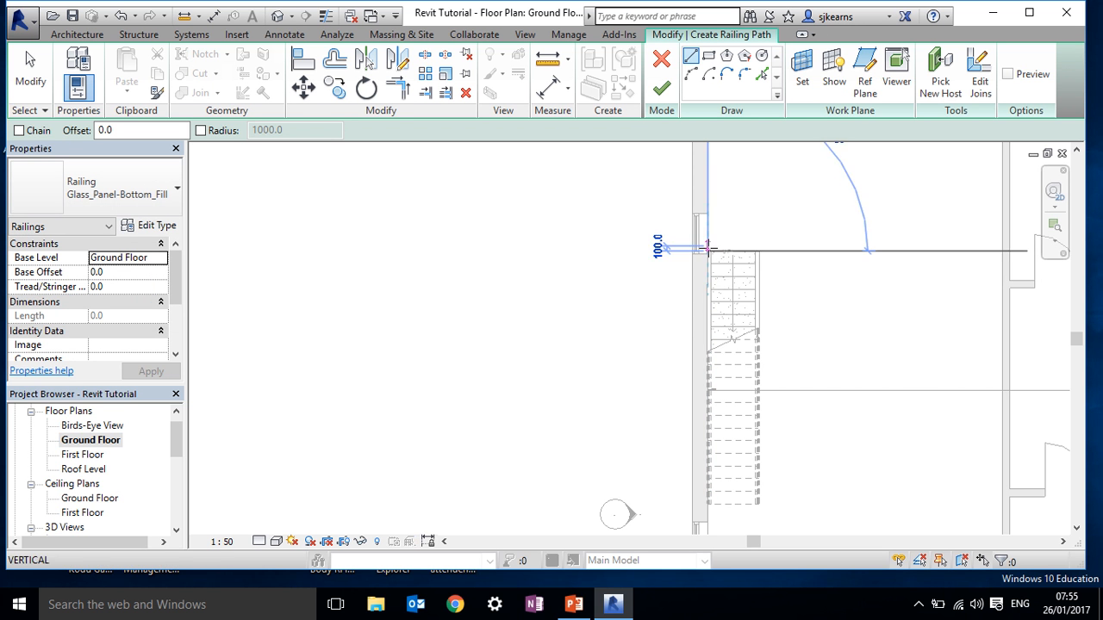
click(759, 251)
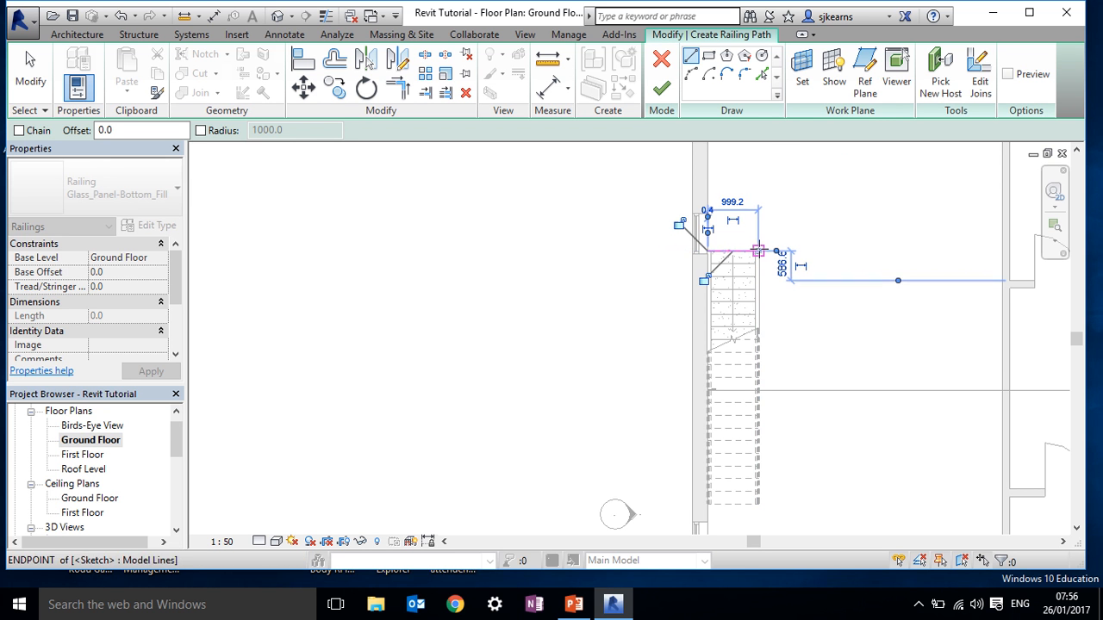
click(756, 493)
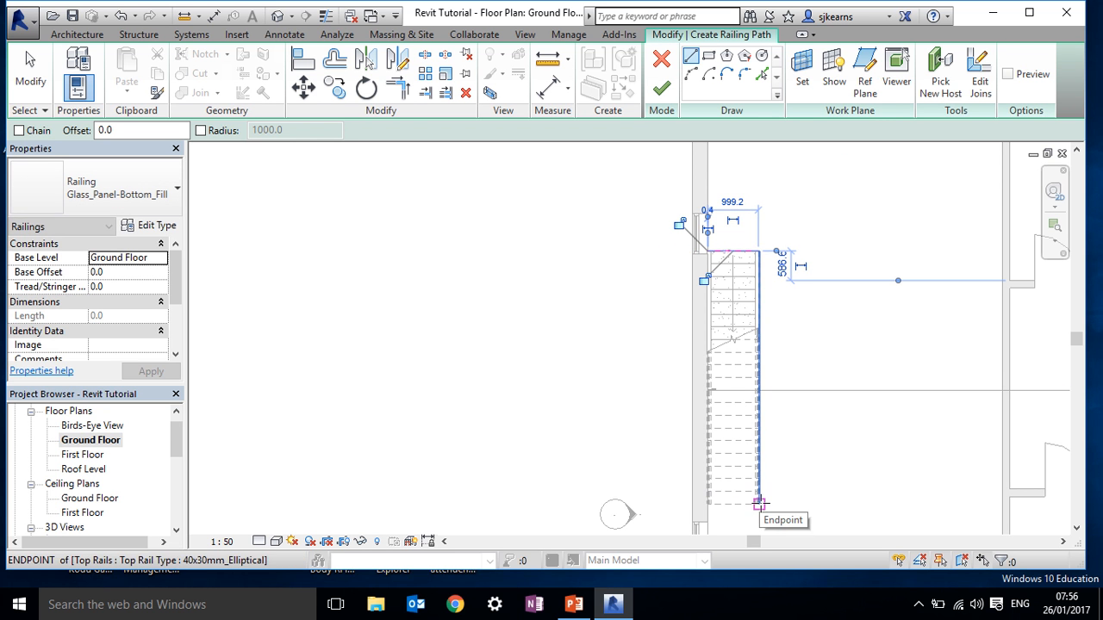
click(758, 251)
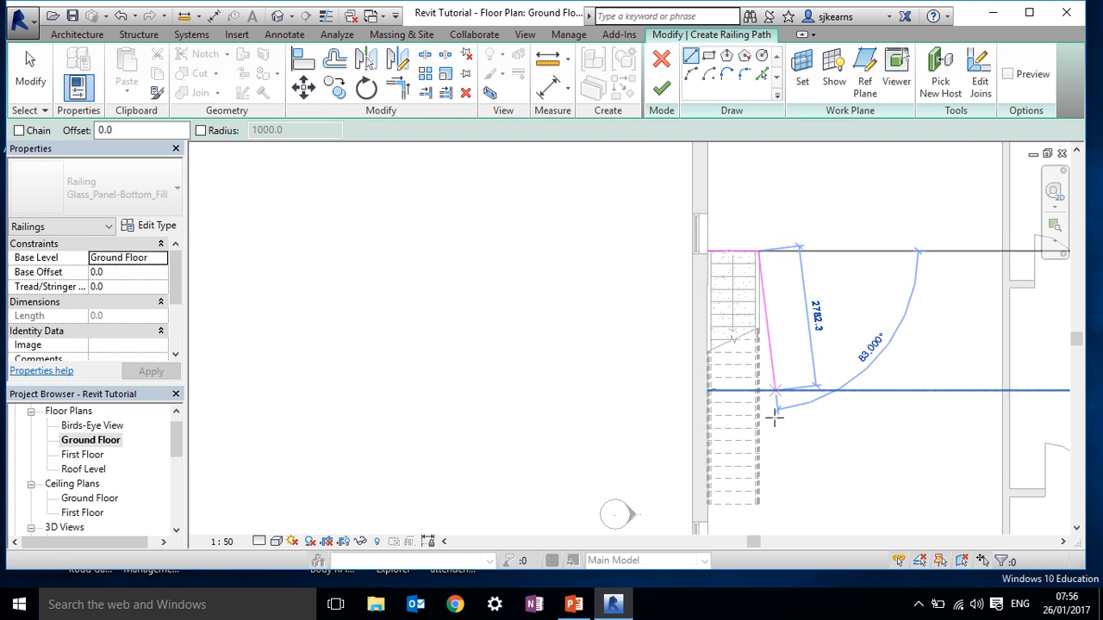
click(759, 499)
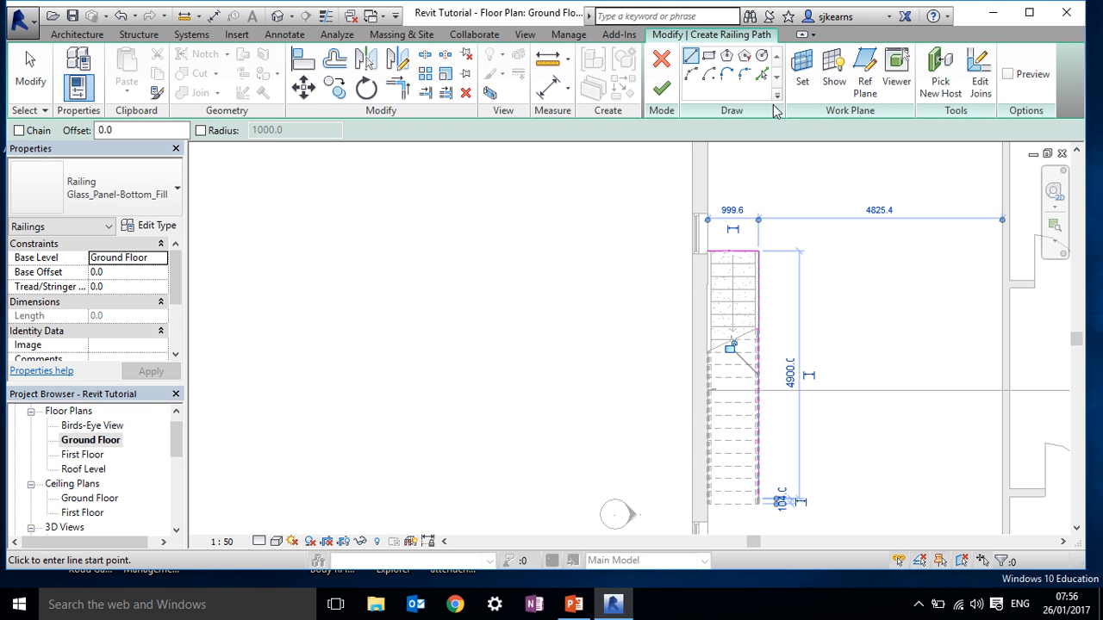
click(661, 88)
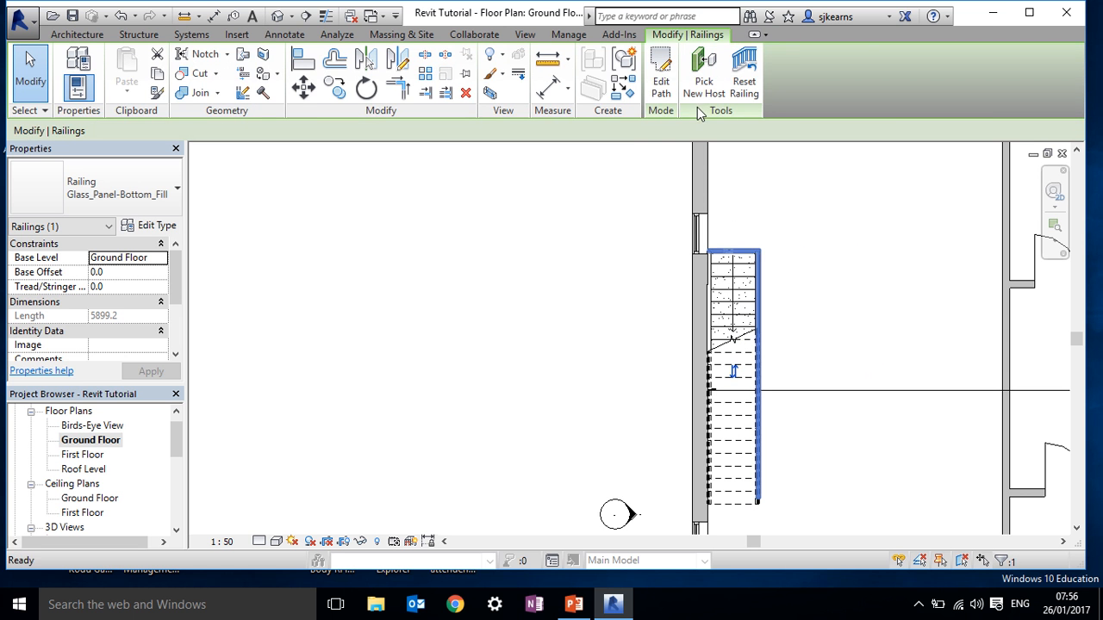
click(635, 271)
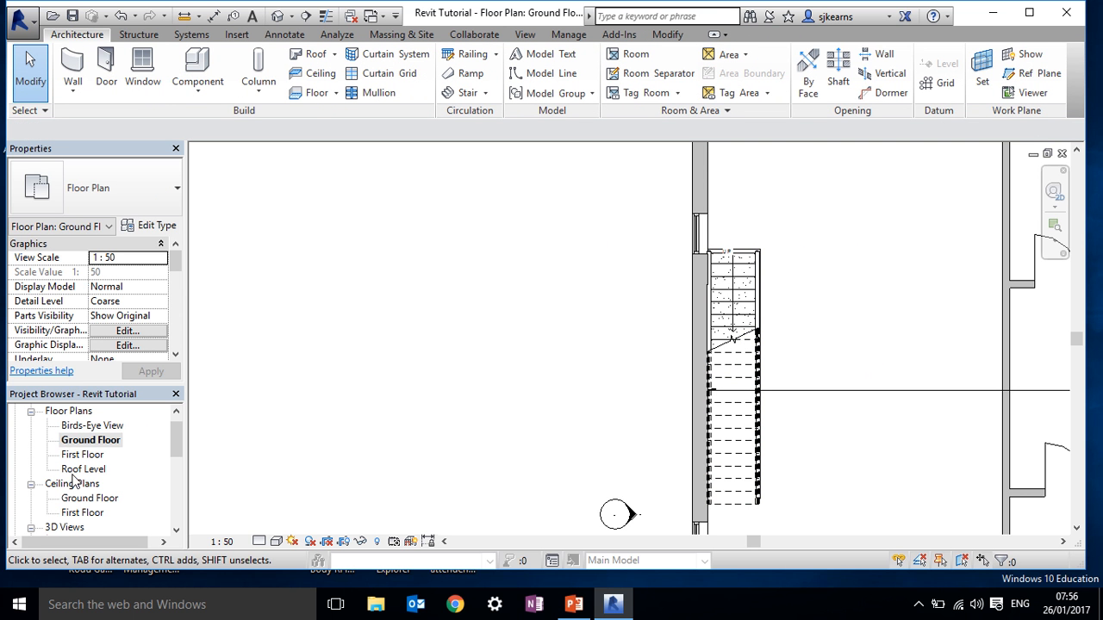
Examine the new railing's position relative to the stair and floors in the 3D view.
scroll(87, 495, down, 2)
double_click(83, 515)
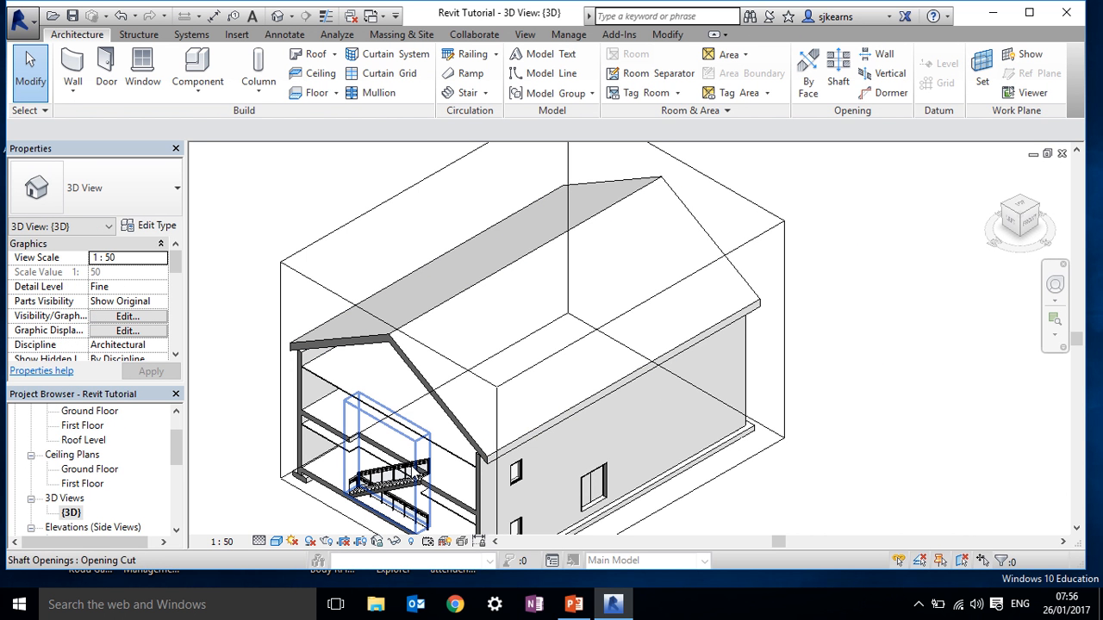
scroll(298, 465, up, 2)
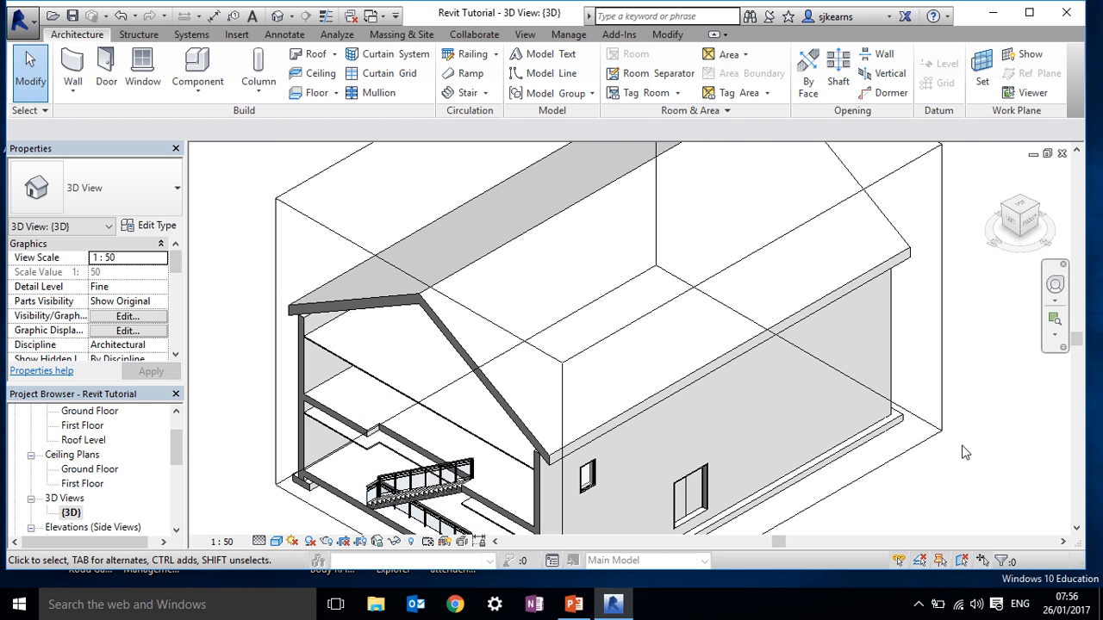
middle_drag(965, 453, 561, 325)
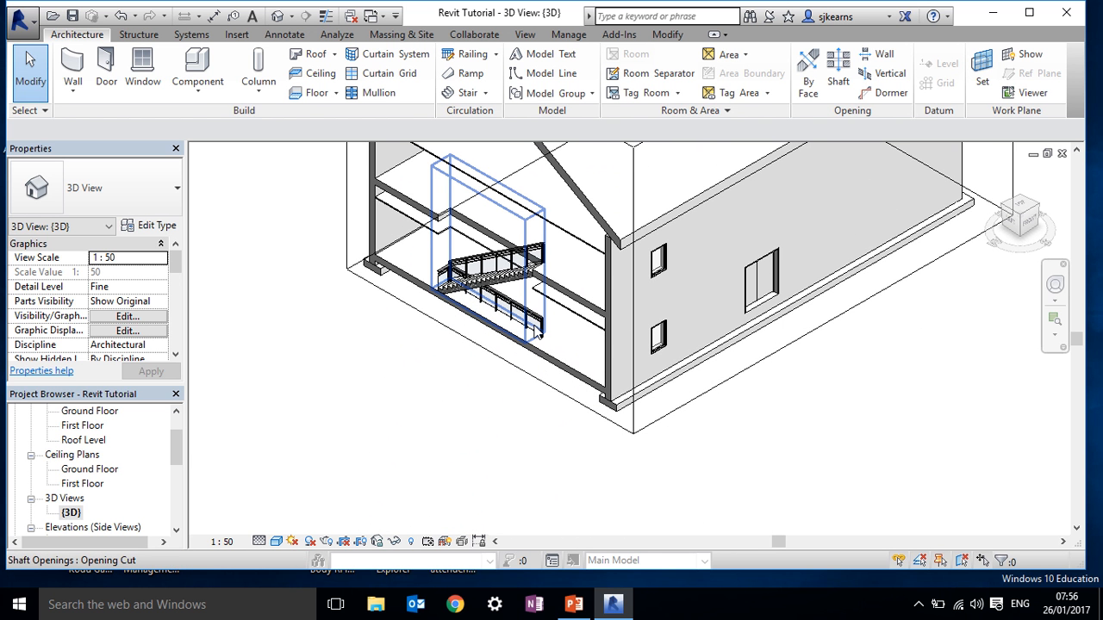
scroll(541, 345, down, 2)
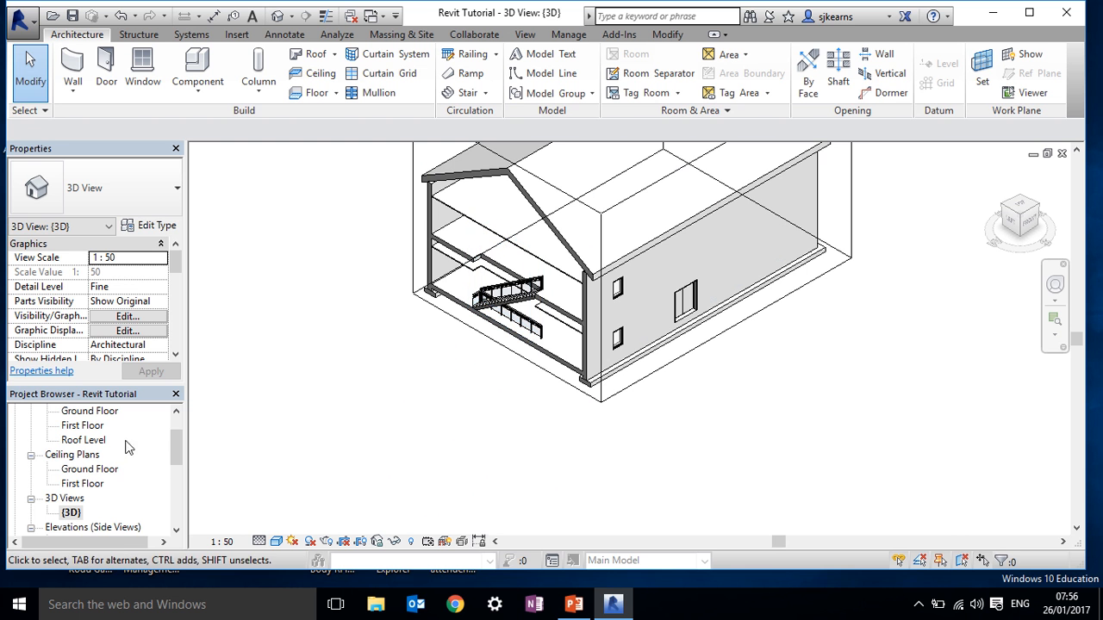
On the Ground Floor plan, set the base level of the glass panel railing around the stair to First Floor.
scroll(176, 448, up, 1)
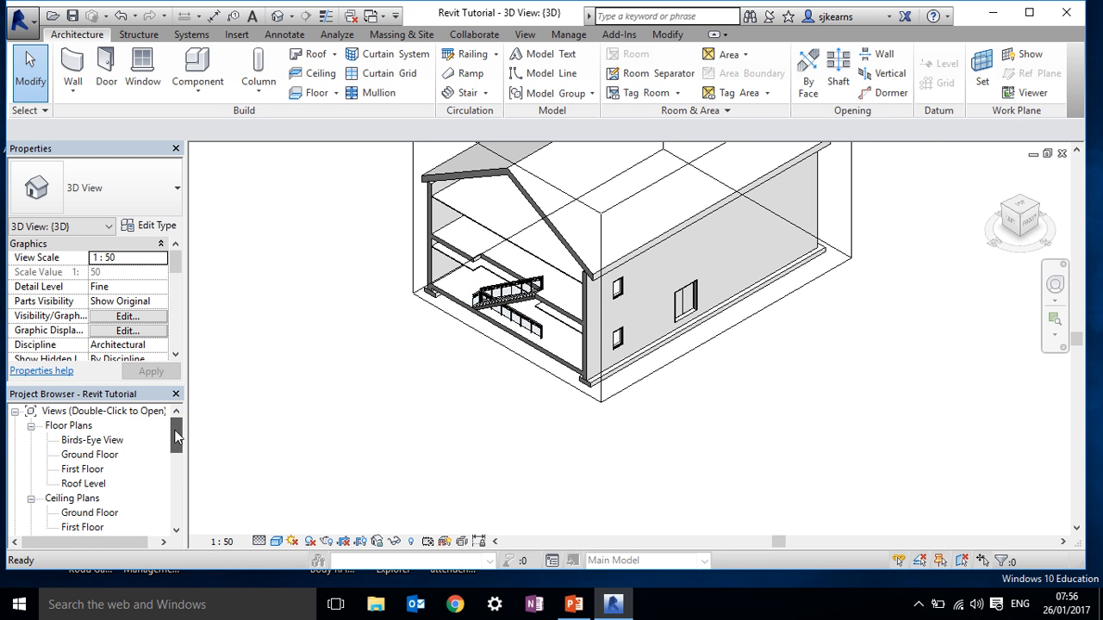
click(111, 458)
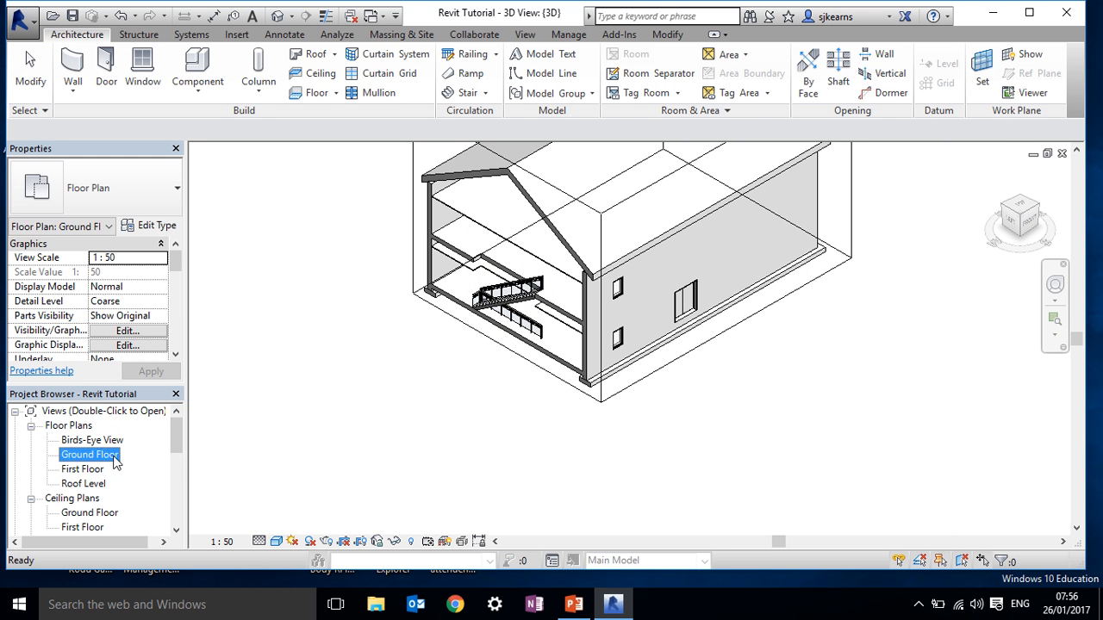
double_click(113, 459)
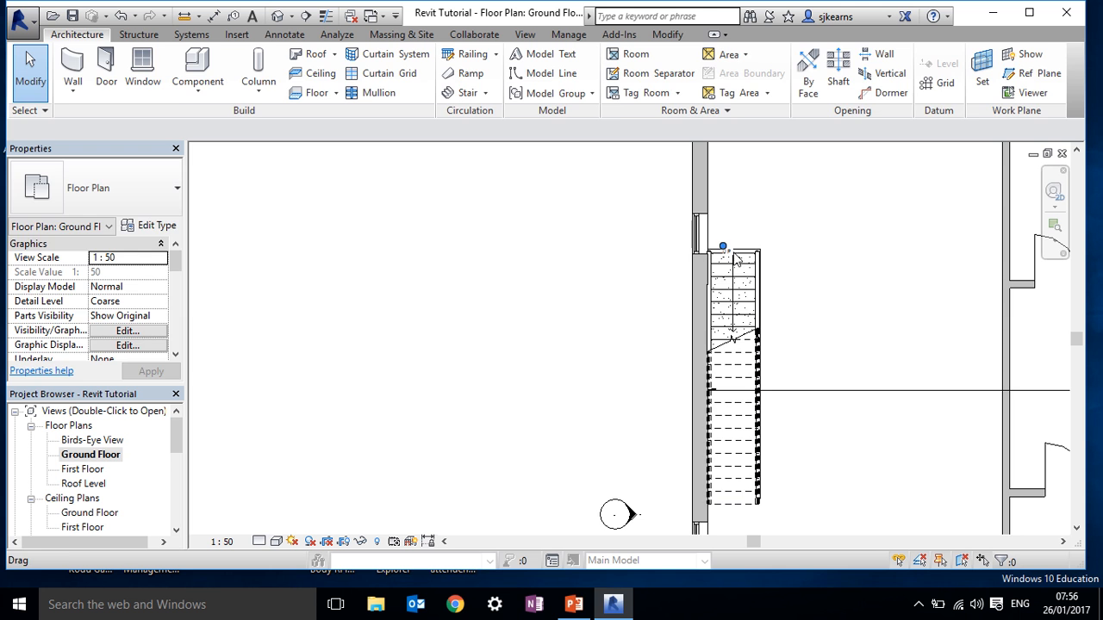
click(754, 256)
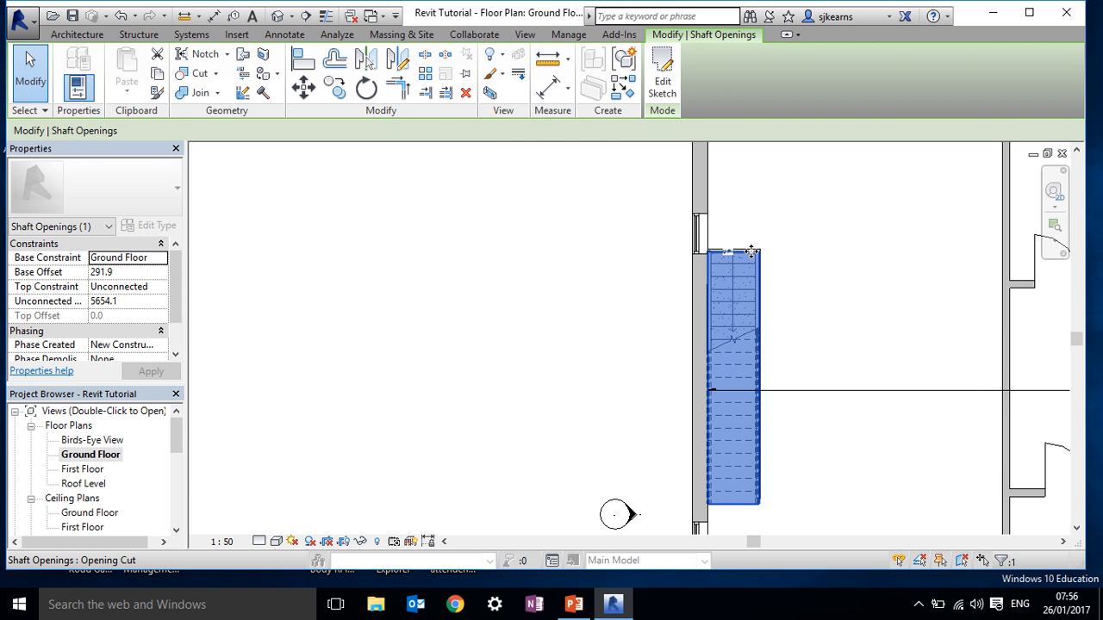
scroll(758, 249, up, 2)
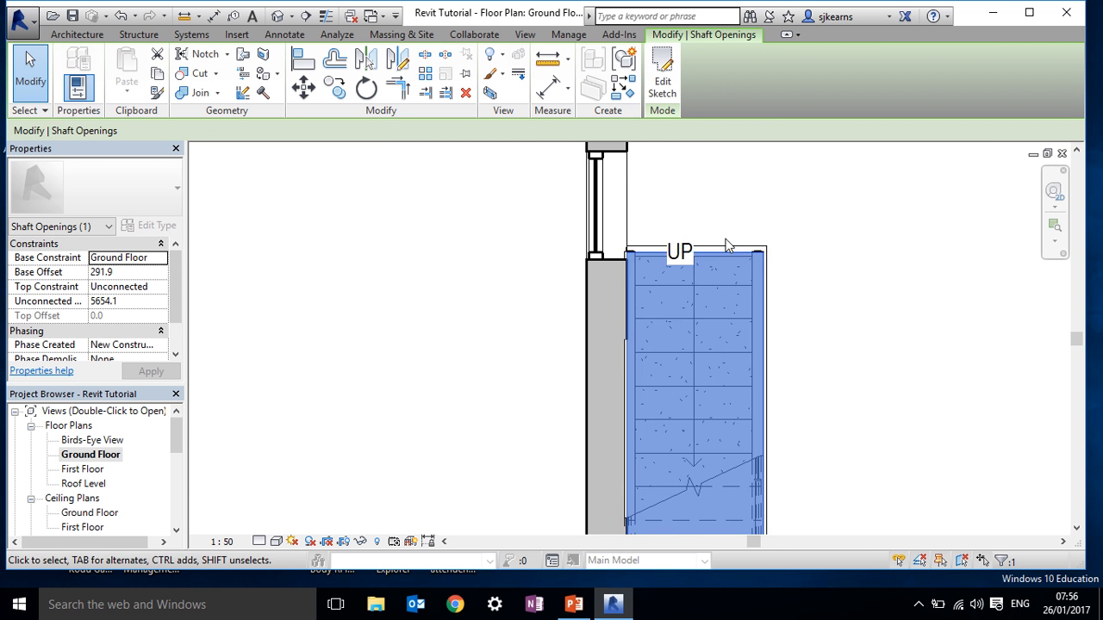
scroll(739, 255, up, 2)
click(739, 255)
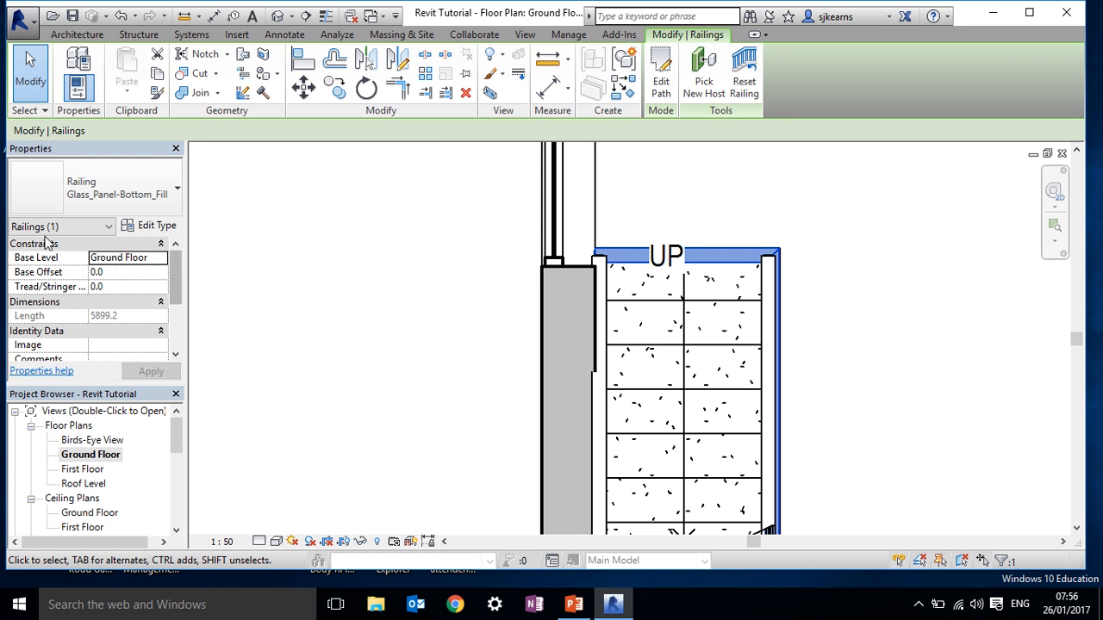
click(99, 263)
click(162, 259)
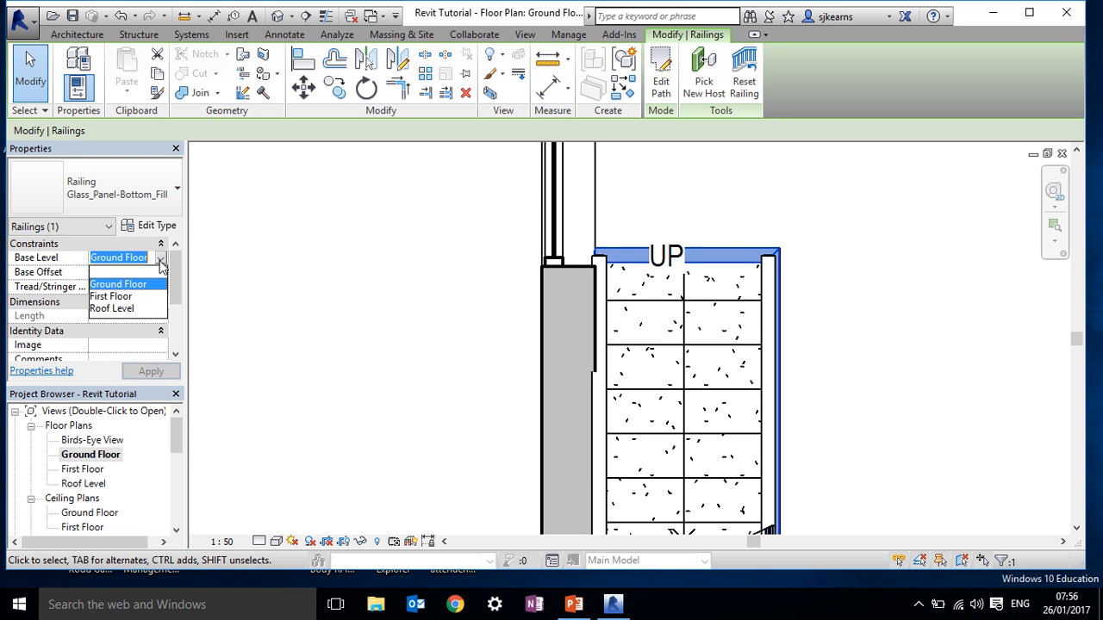
click(121, 297)
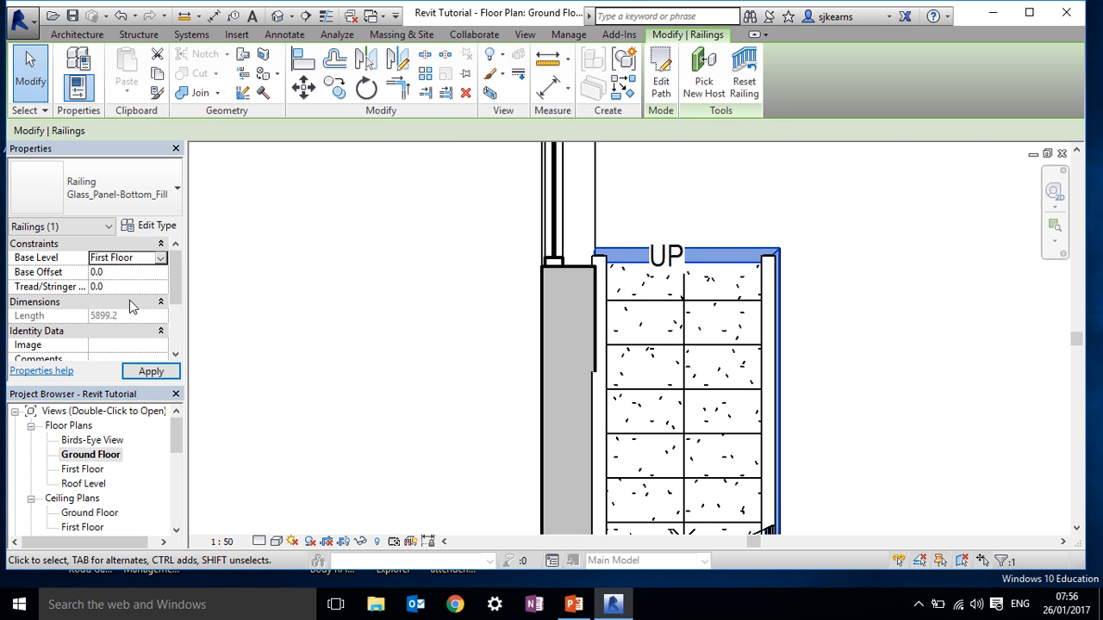
click(147, 373)
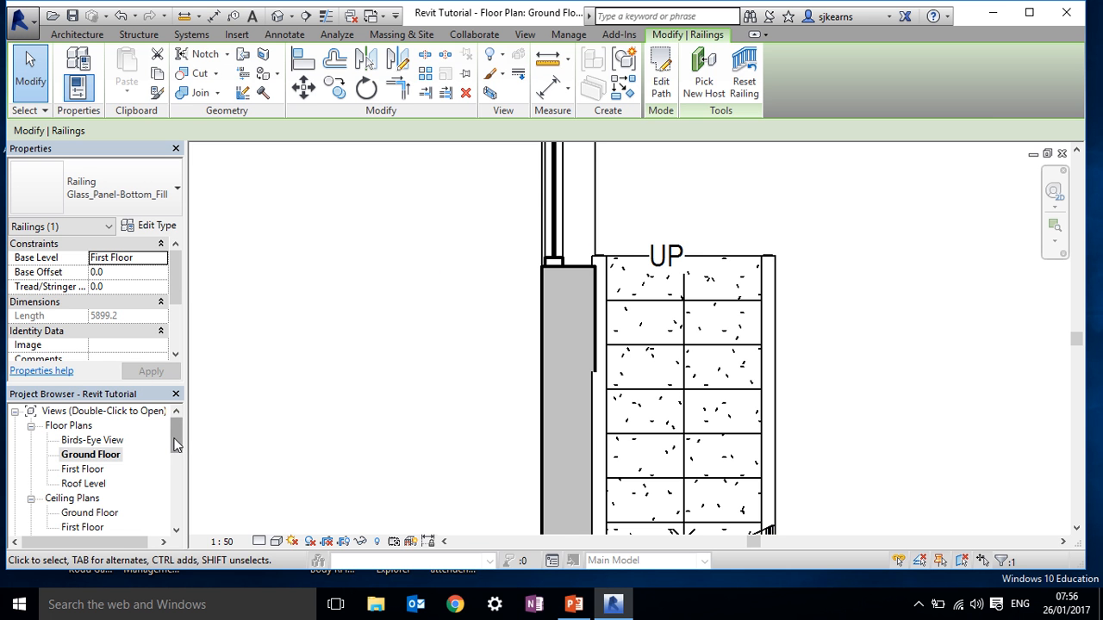
key(Escape)
Open the default 3D view to check the raised railing, and save the project.
scroll(90, 457, down, 3)
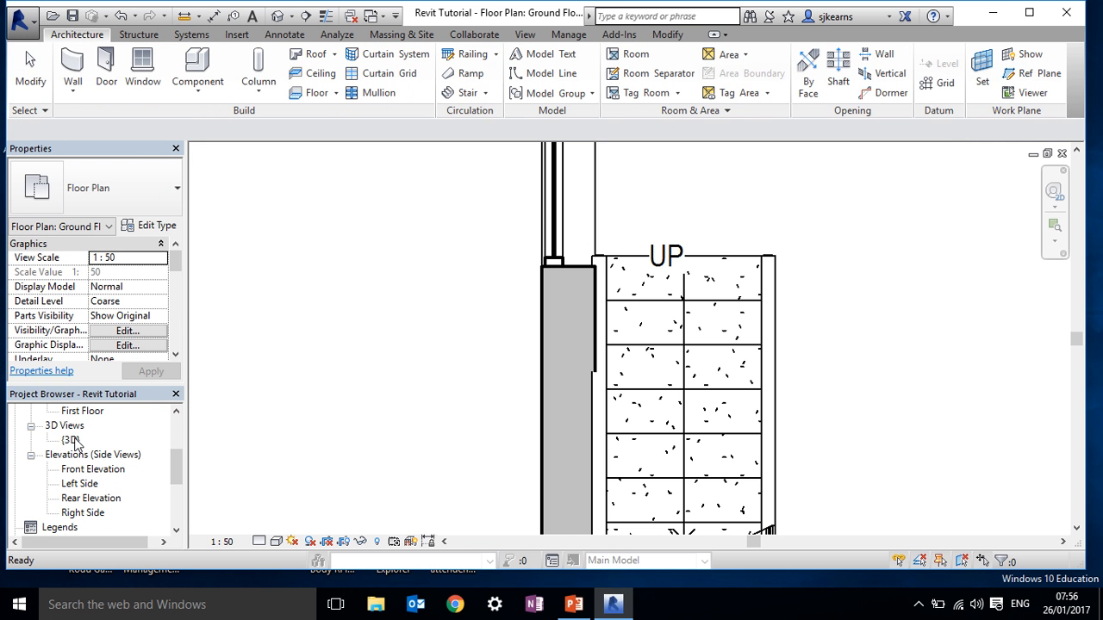
double_click(75, 442)
key(Escape)
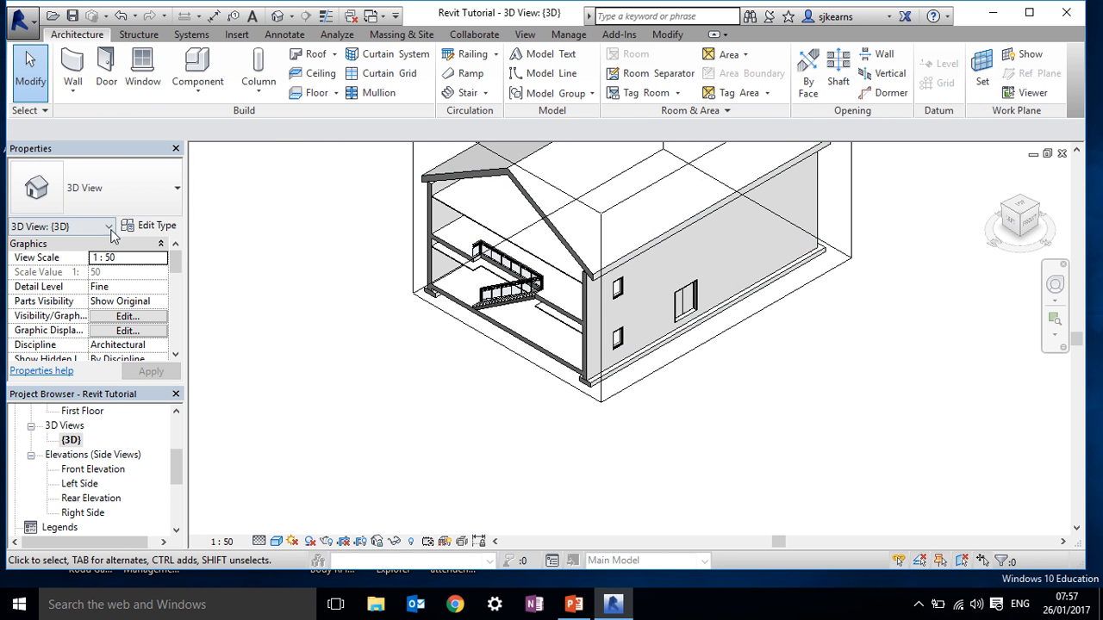
click(72, 16)
Create a perspective camera view on the Ground Floor plan, placed outside the building's southwest corner and aimed into the southwest room.
drag(173, 466, 180, 416)
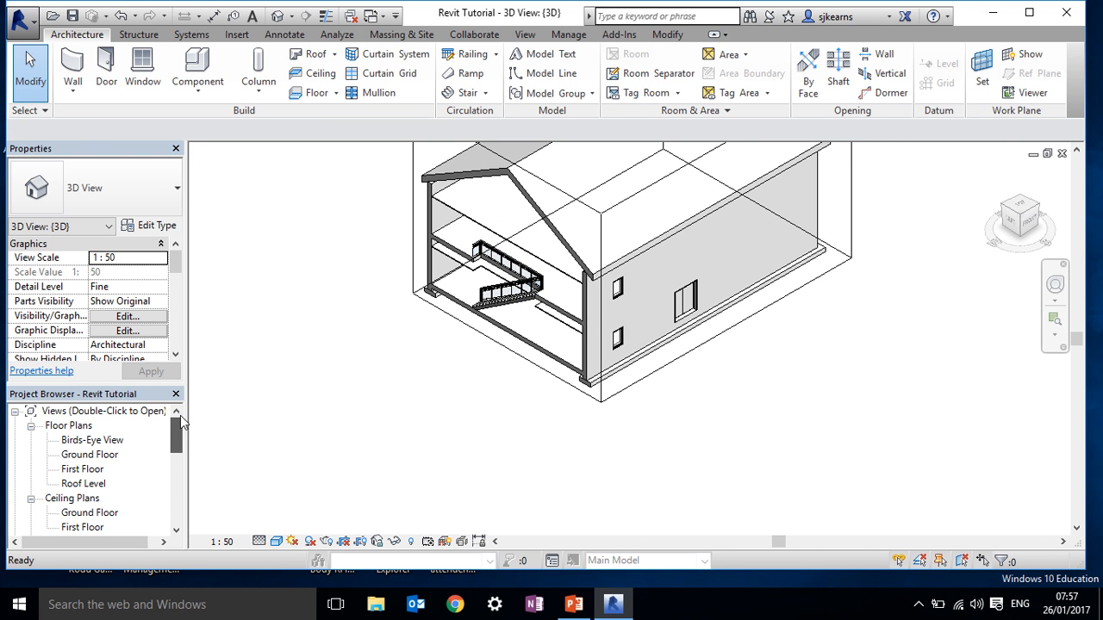
double_click(105, 454)
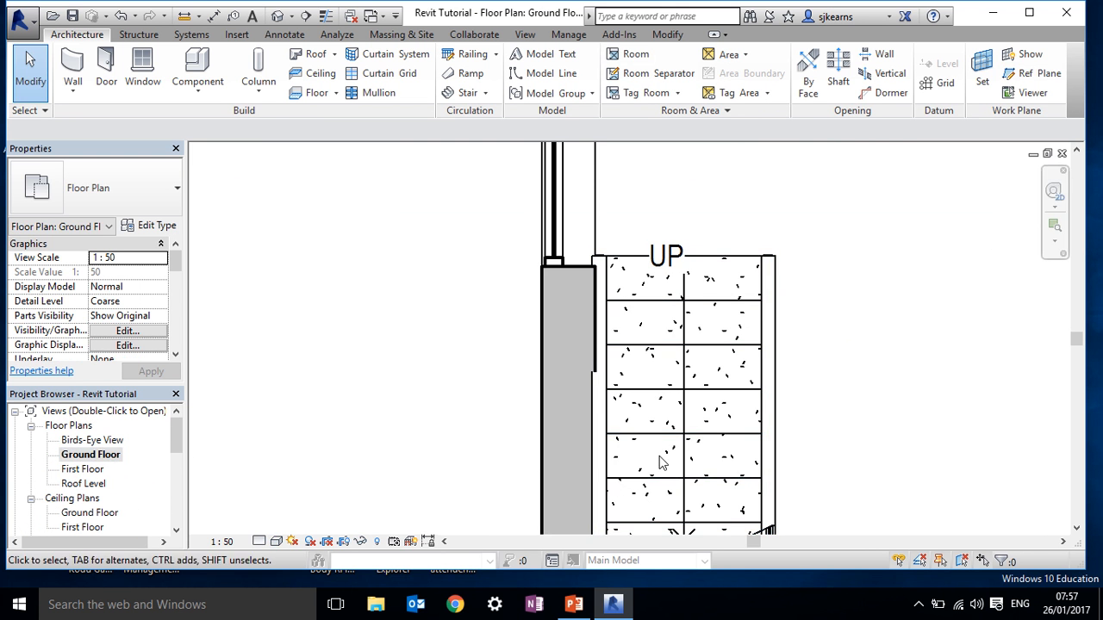
key(z)
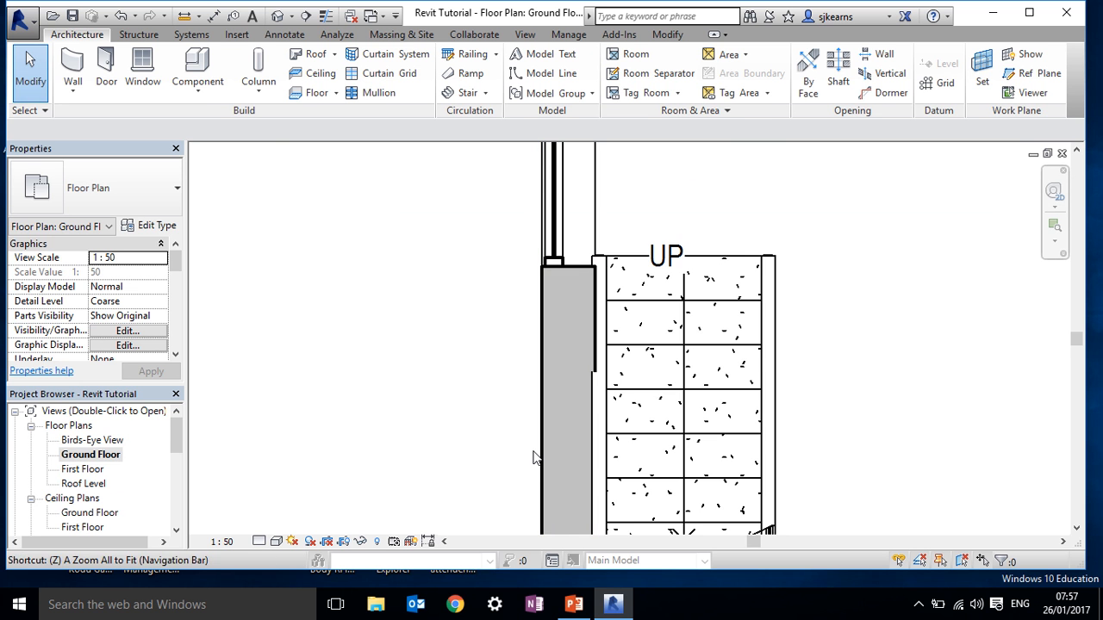
key(a)
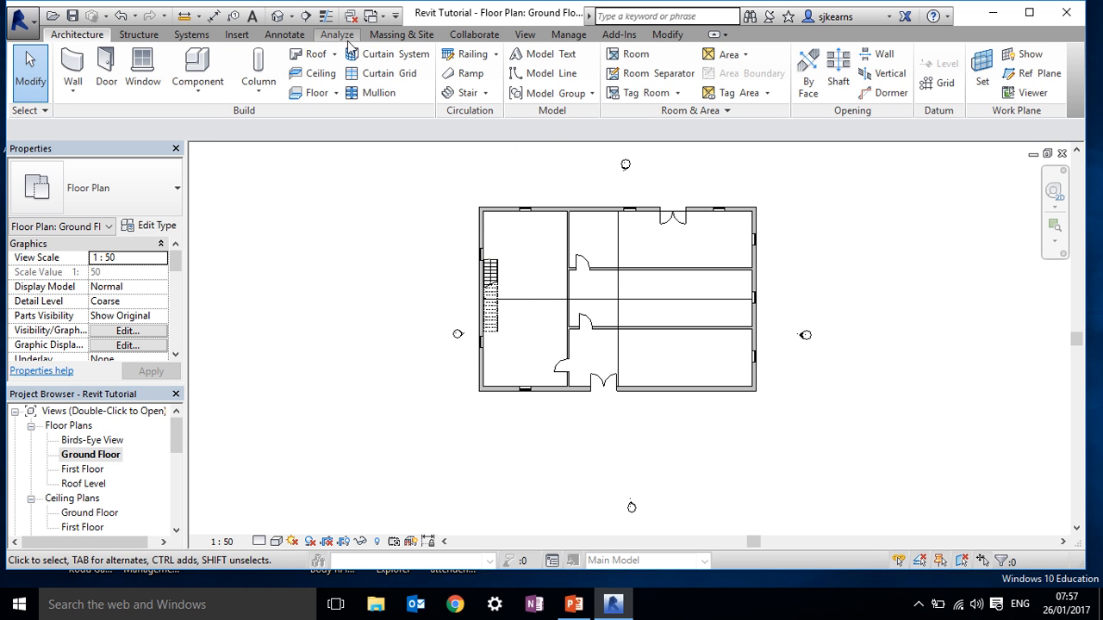
click(524, 35)
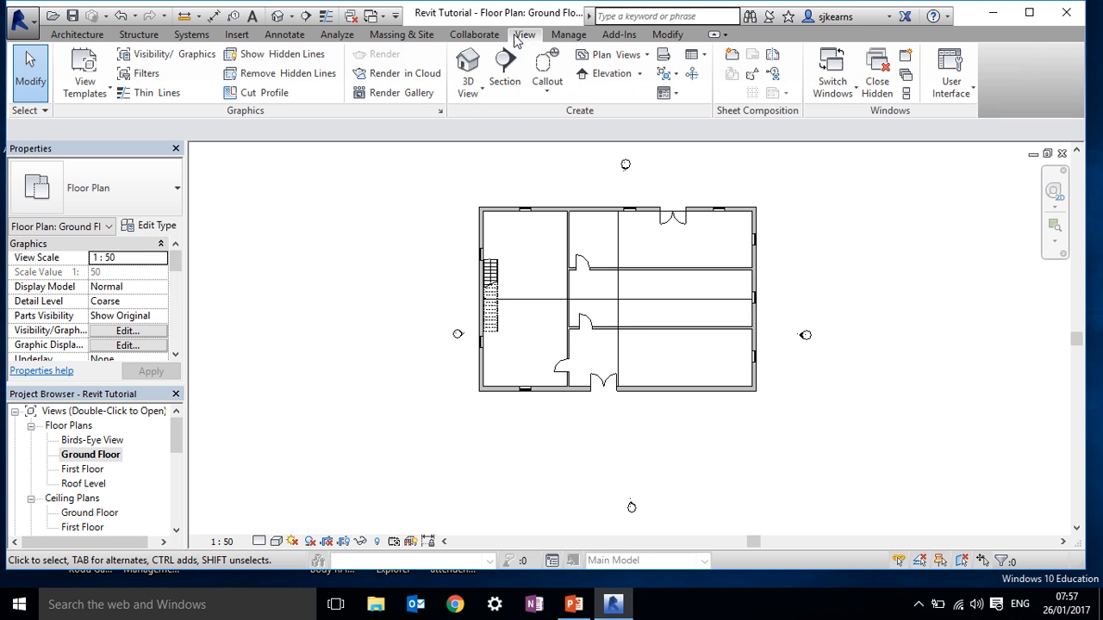
click(470, 90)
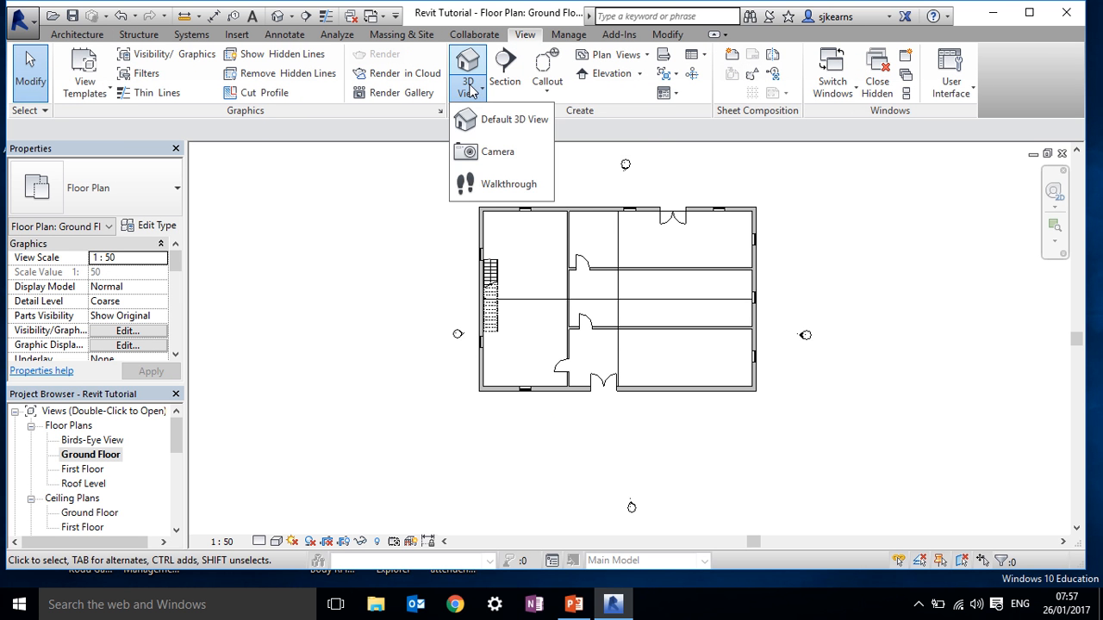
click(498, 152)
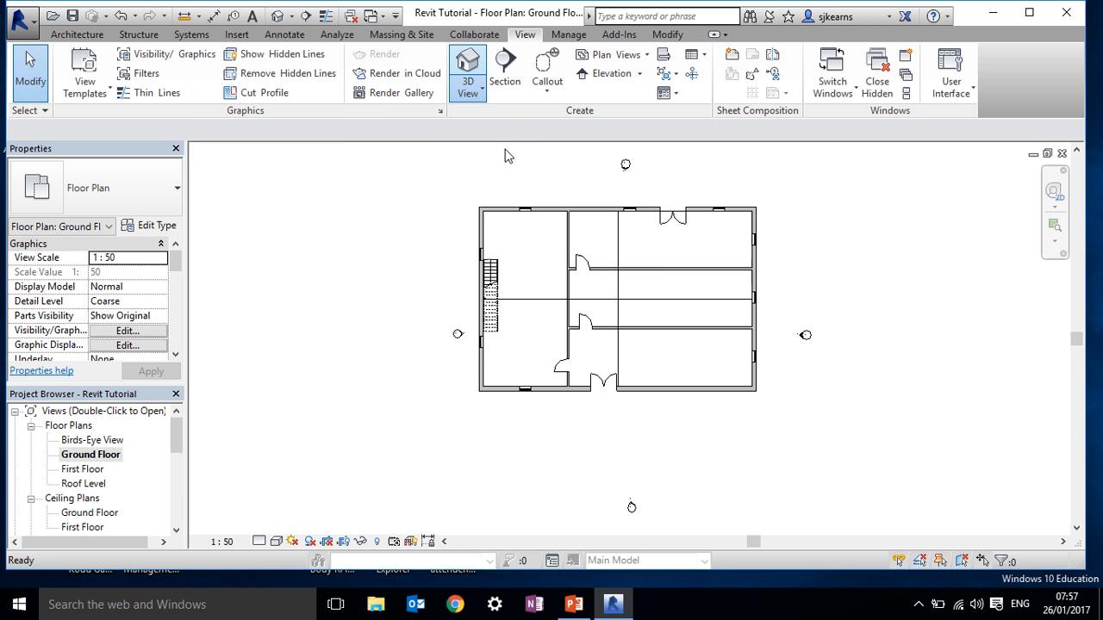
click(316, 488)
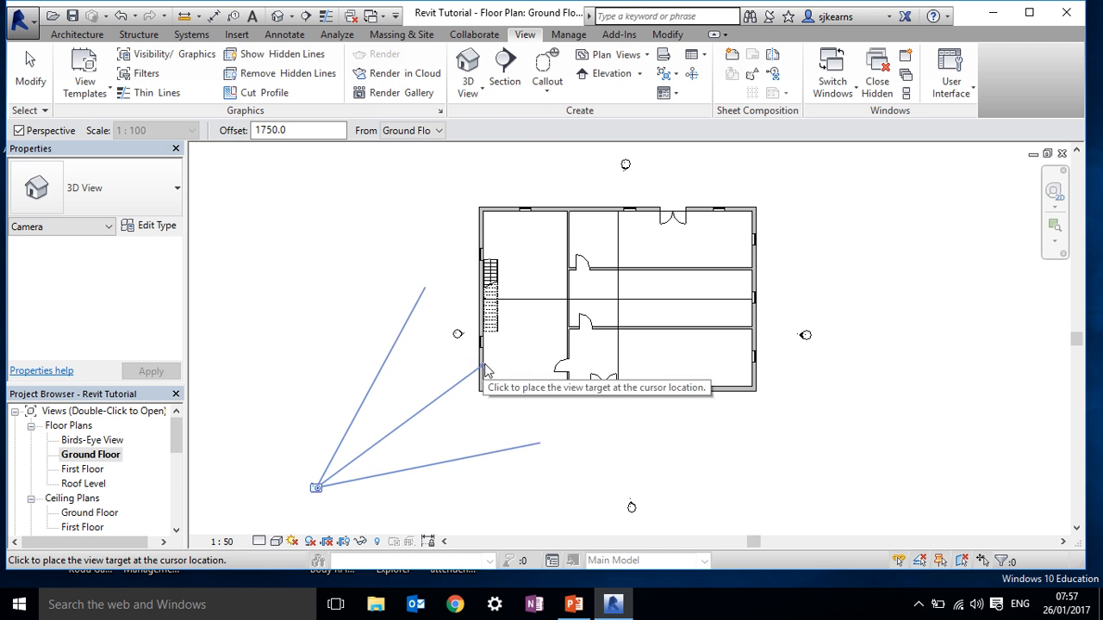
click(526, 347)
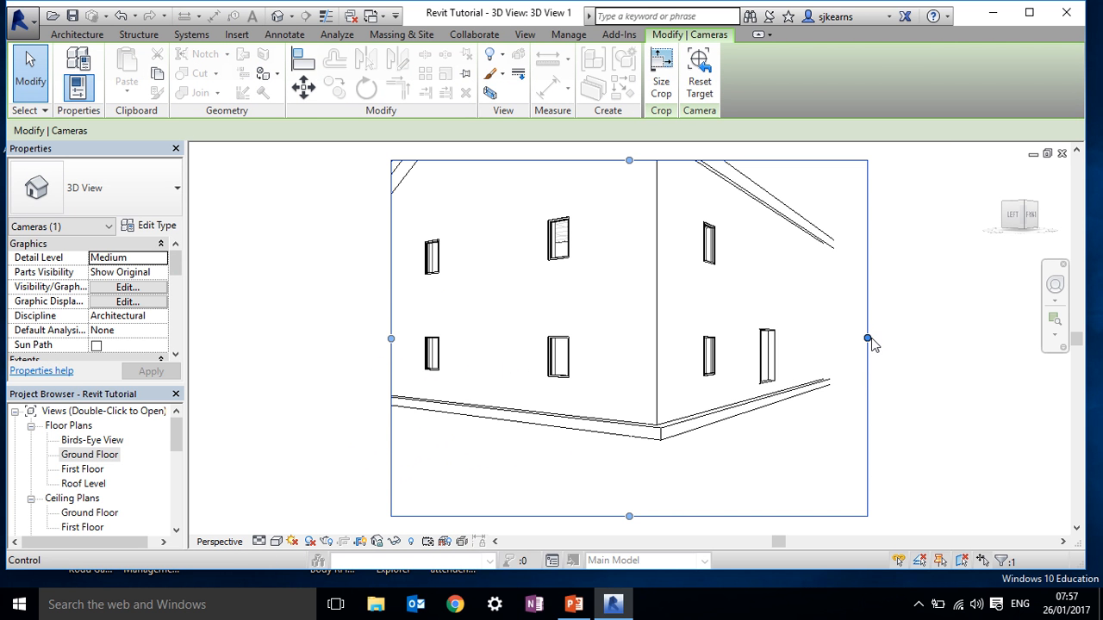
Widen the camera view's crop region on both sides to show more of the building, and deselect the camera.
drag(868, 338, 911, 338)
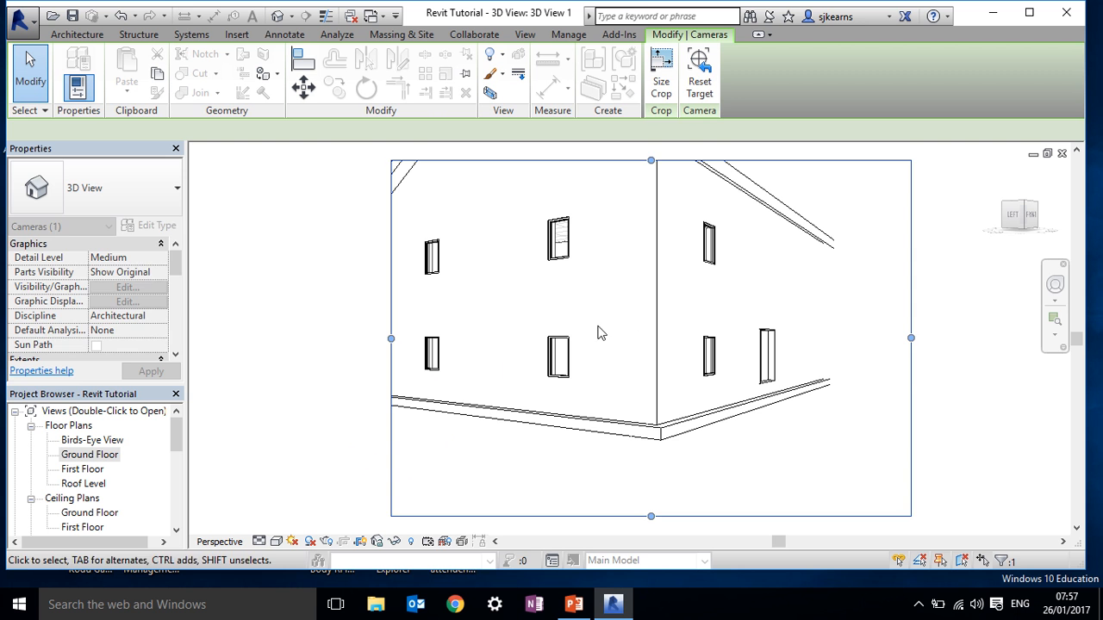
drag(391, 338, 358, 338)
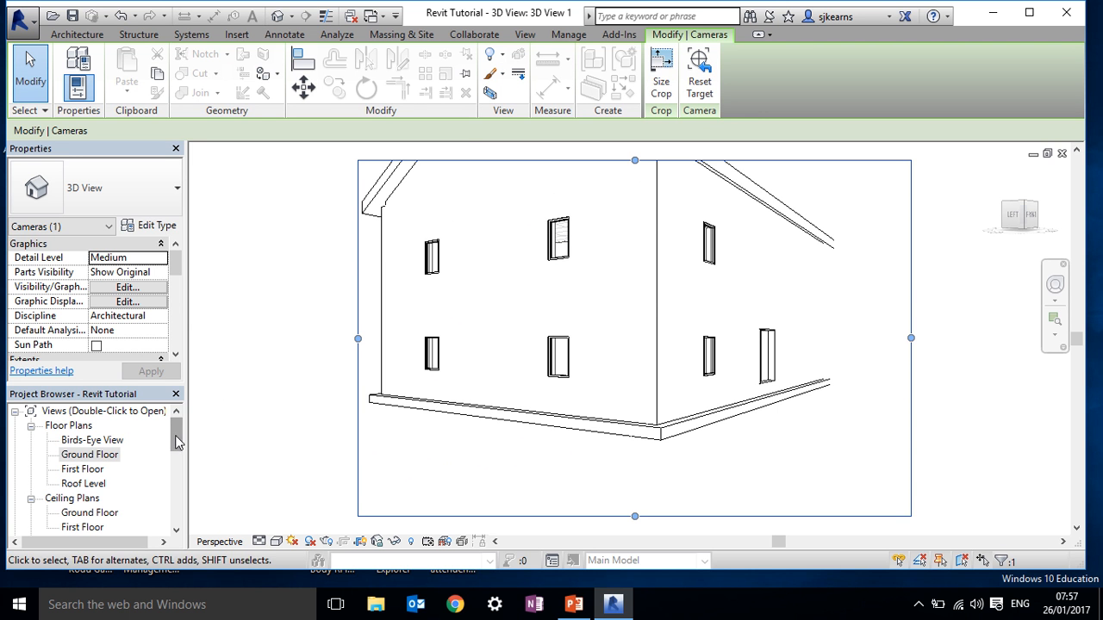
click(527, 35)
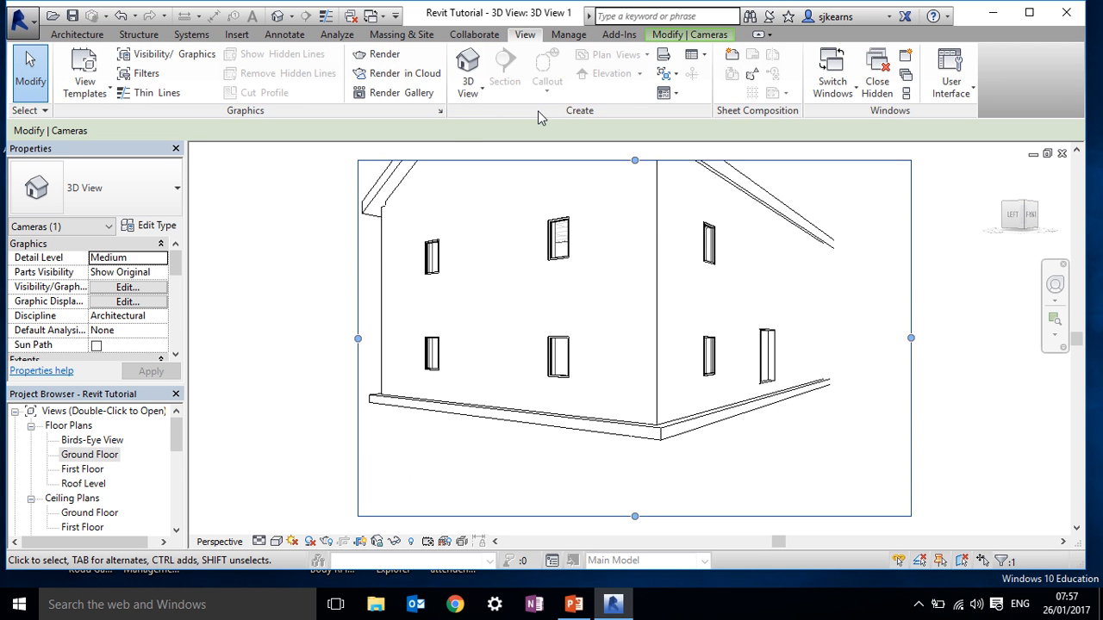
key(Escape)
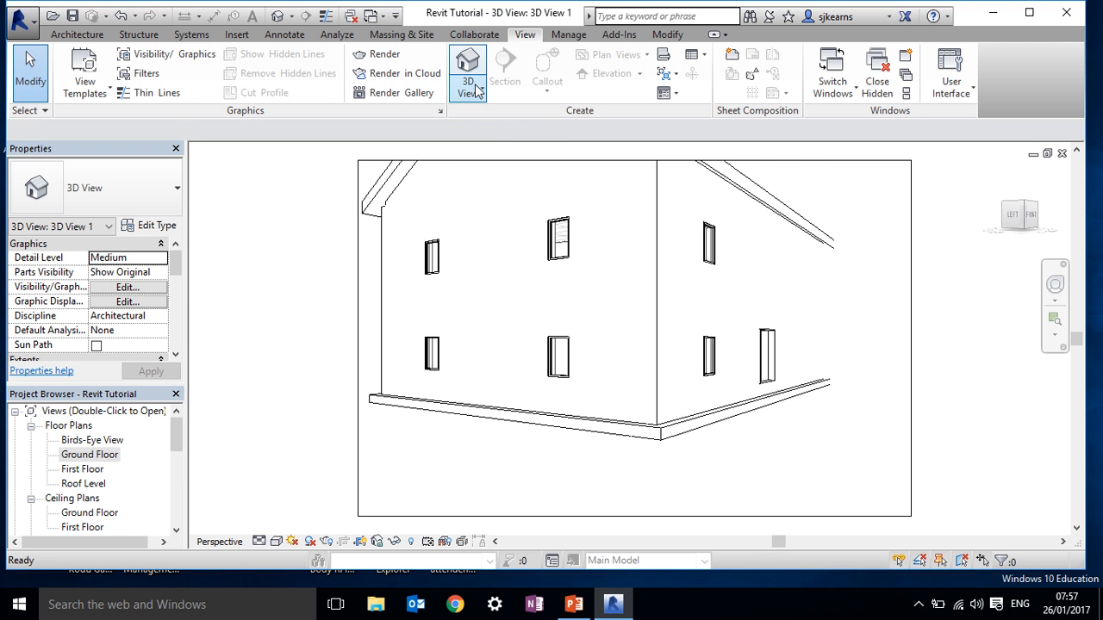
Create a walkthrough on the Ground Floor plan from the southeast outside, through the front double door and internal doors, out the rear double door.
click(477, 91)
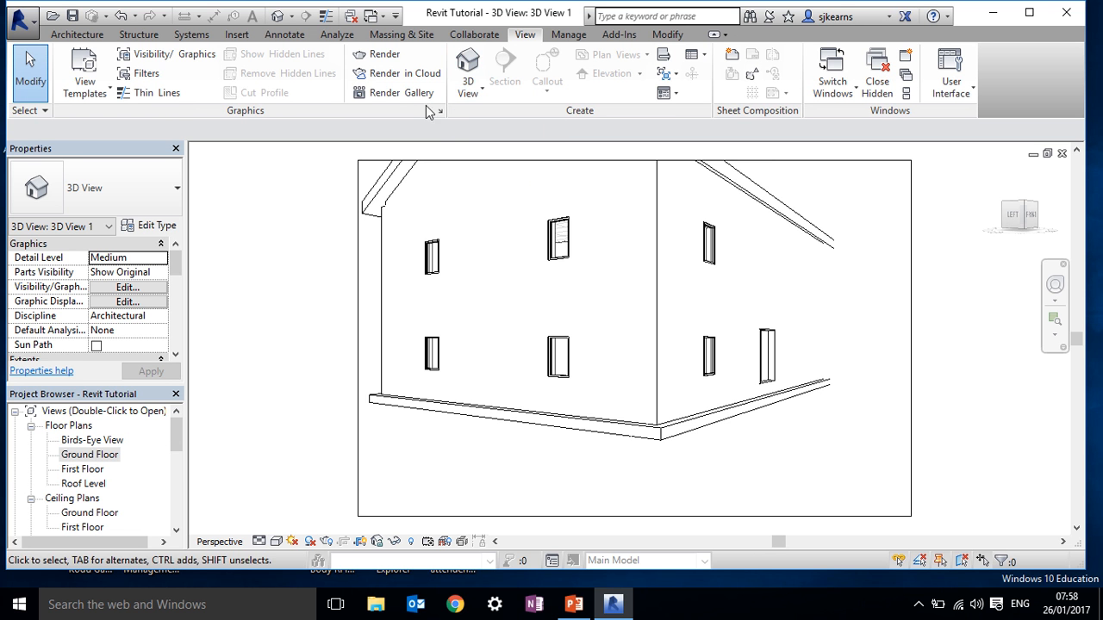
mouse_move(464, 4)
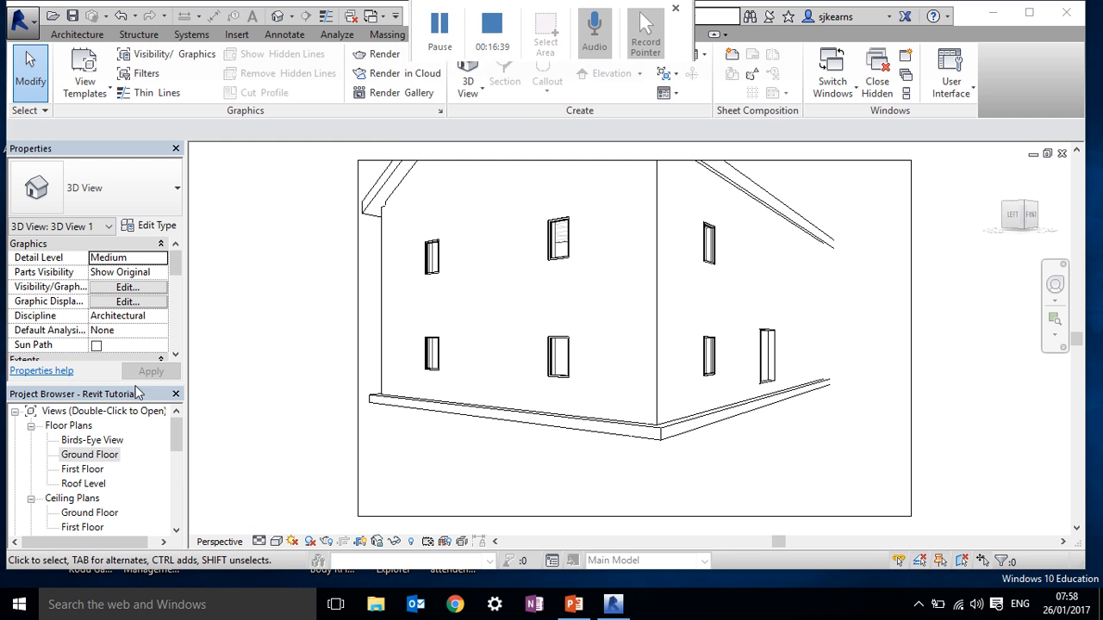
double_click(97, 457)
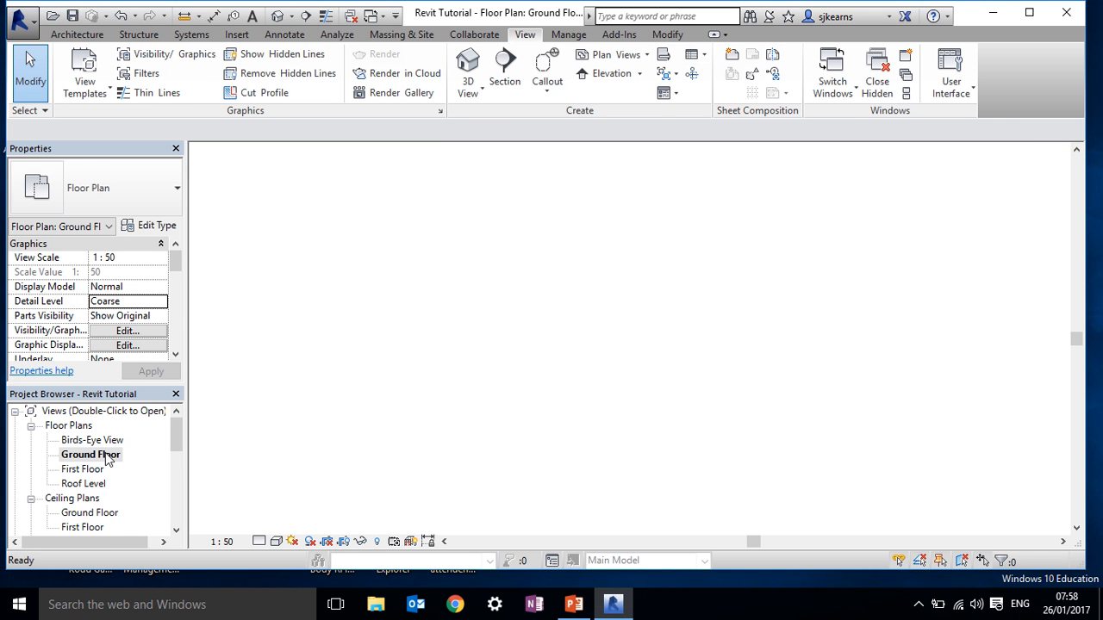
click(481, 93)
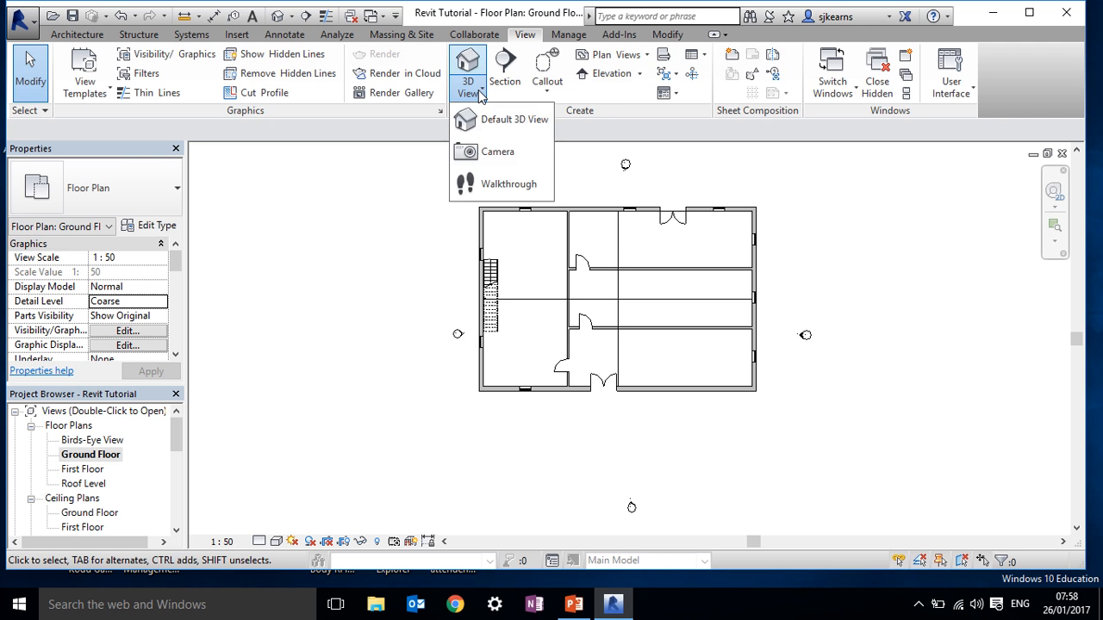
click(503, 186)
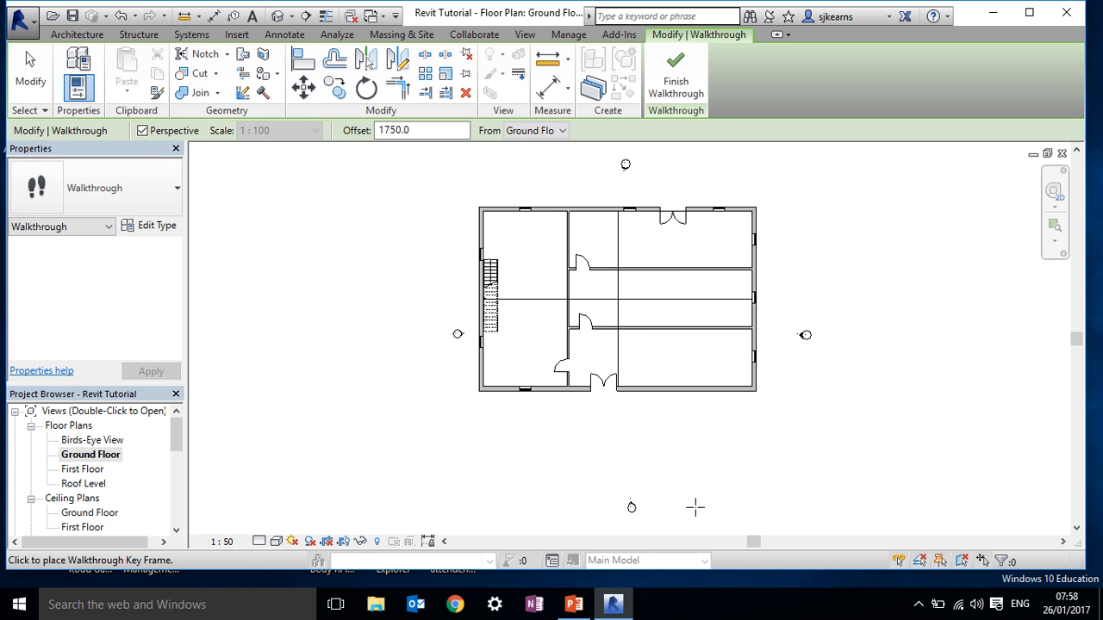
click(754, 513)
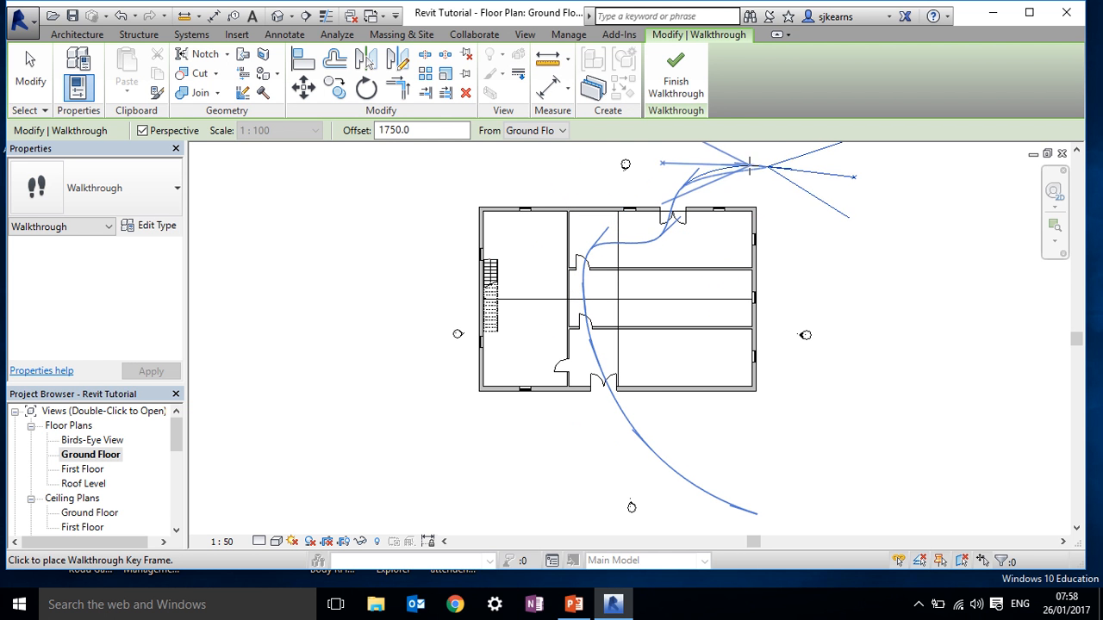
click(675, 81)
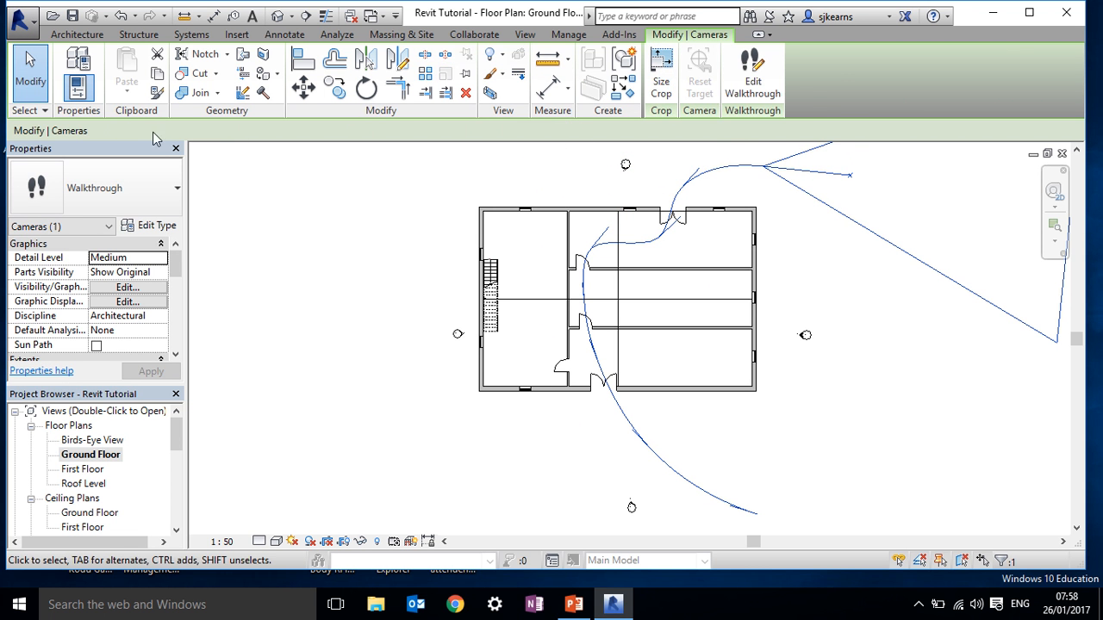
Edit the walkthrough and move its camera back to the first key frame at the path's southeast start.
click(751, 73)
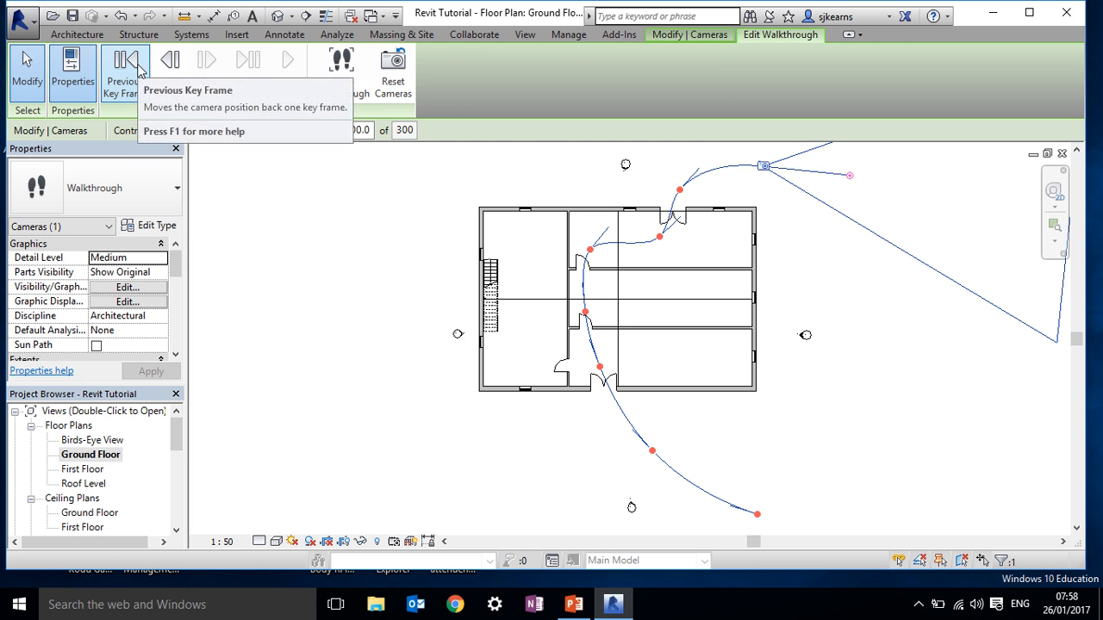
click(139, 71)
click(139, 71)
click(138, 70)
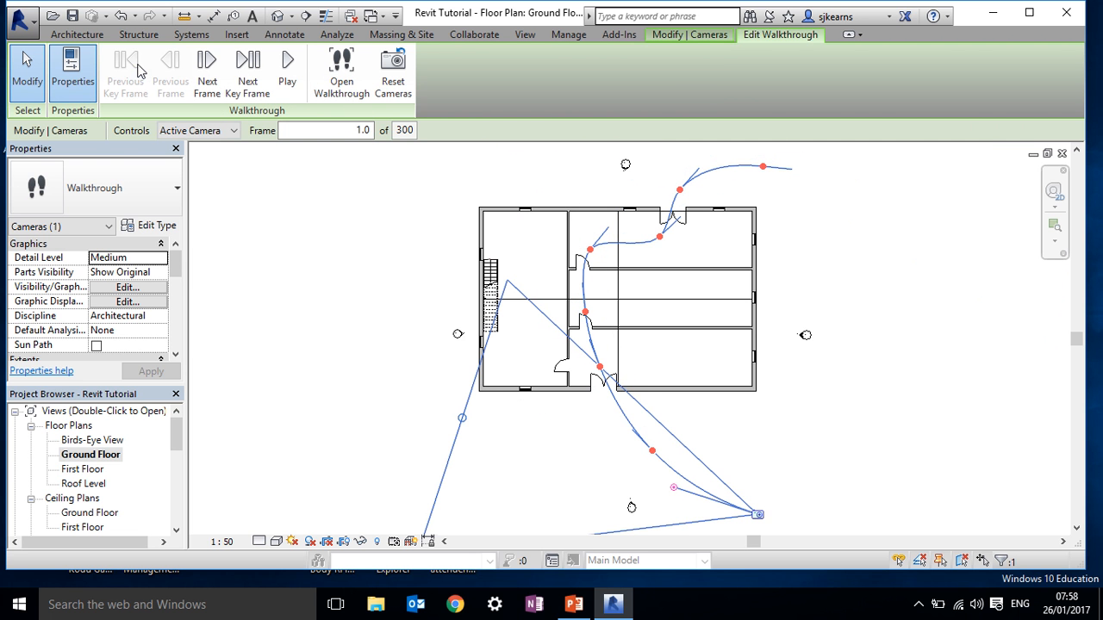
Play the walkthrough along its path on the plan, and open its perspective view.
click(292, 81)
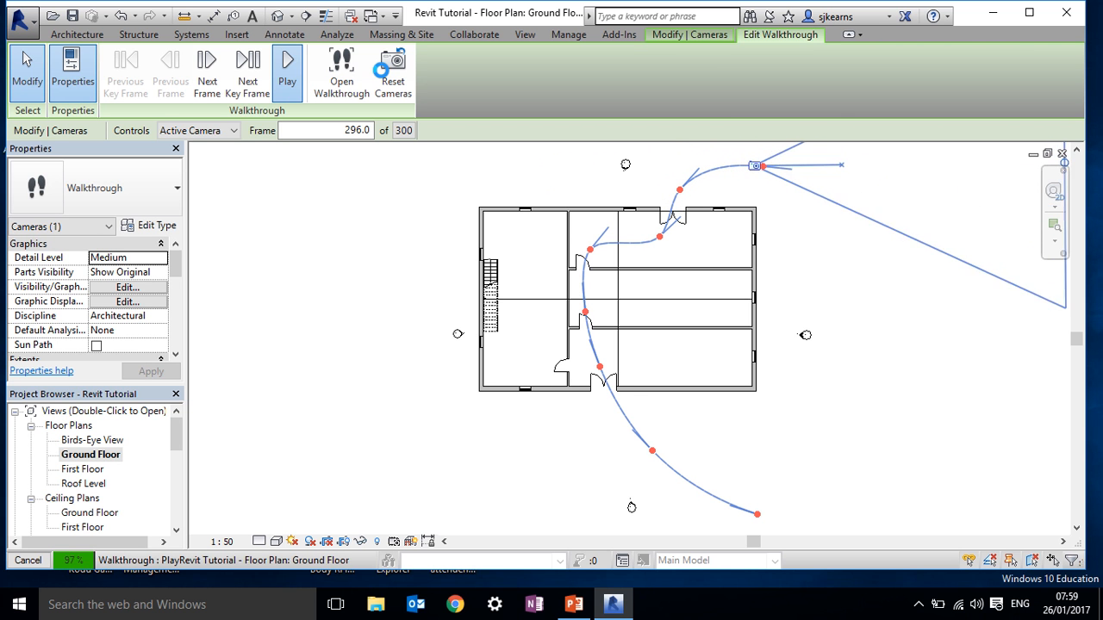
click(355, 75)
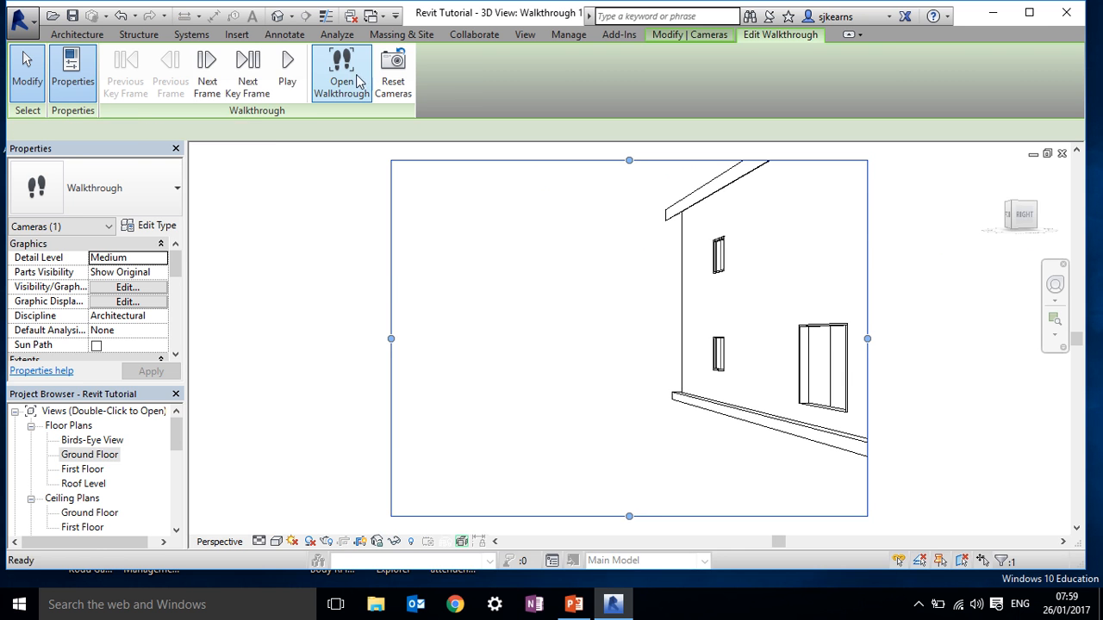
Play the first walkthrough in its perspective view, and return to the Ground Floor plan with nothing selected.
click(288, 71)
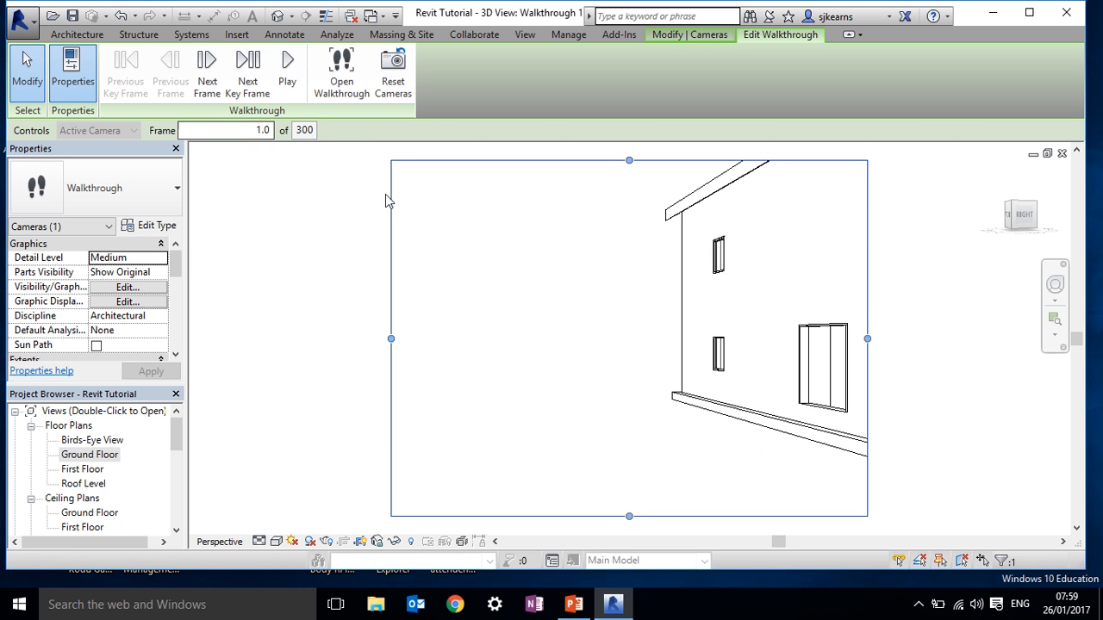
double_click(97, 451)
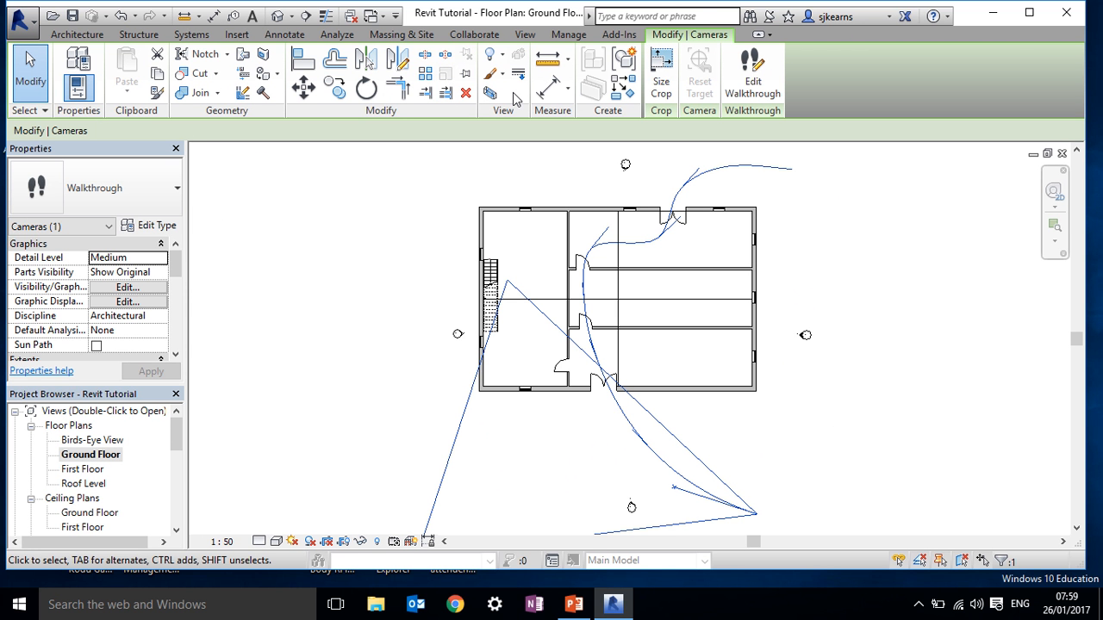
key(Escape)
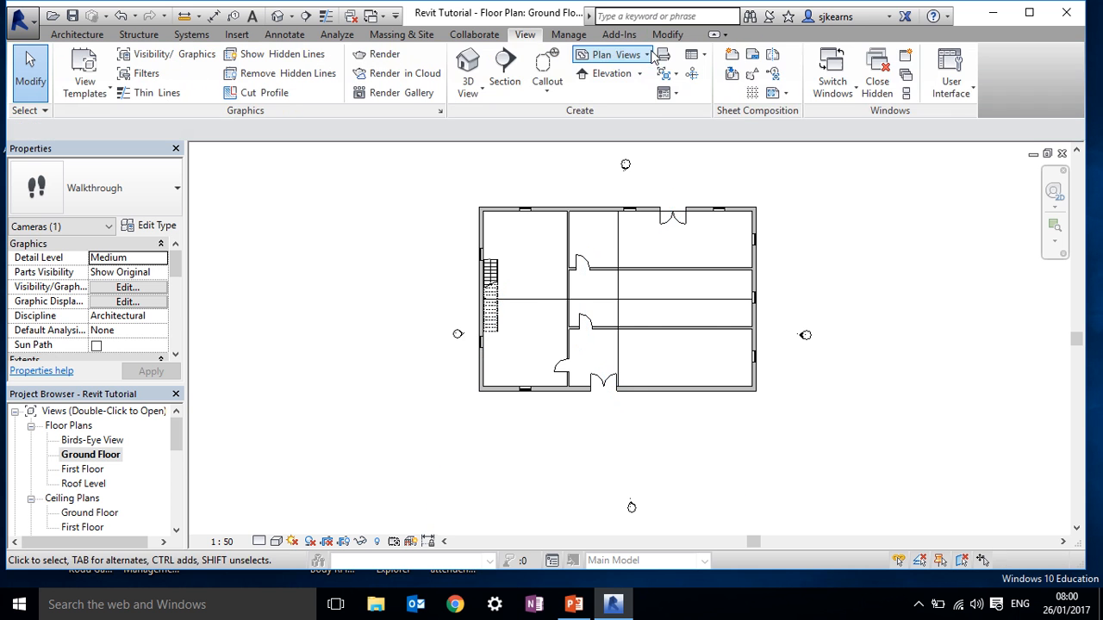
Create a second walkthrough from outside the front double door into the stair room and up the stair, switching to First Floor level for the remaining key frames.
click(468, 84)
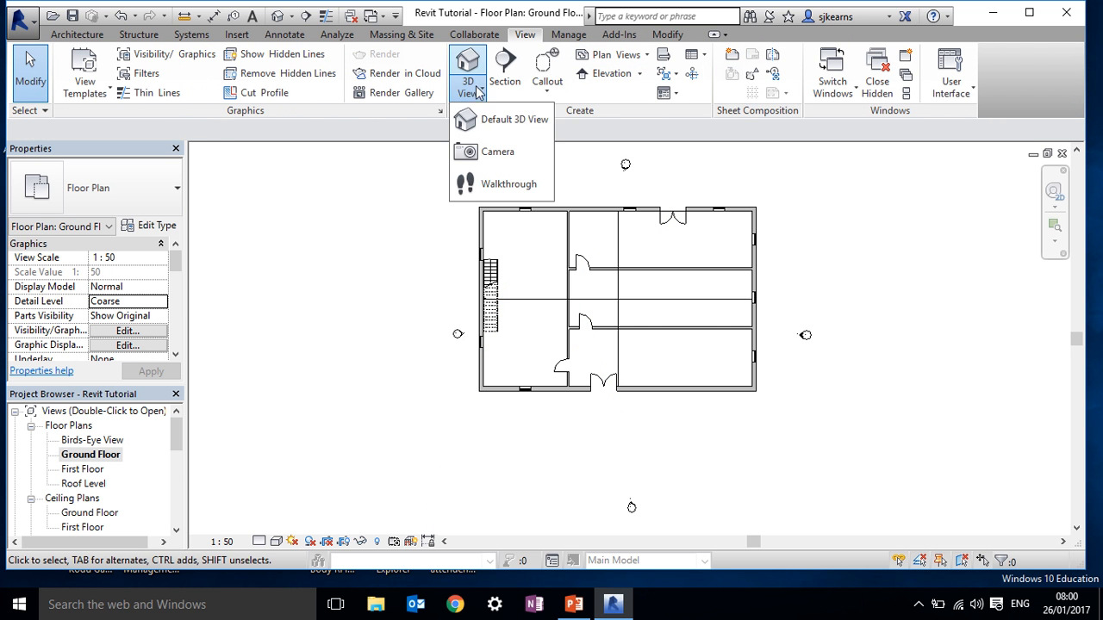
click(503, 184)
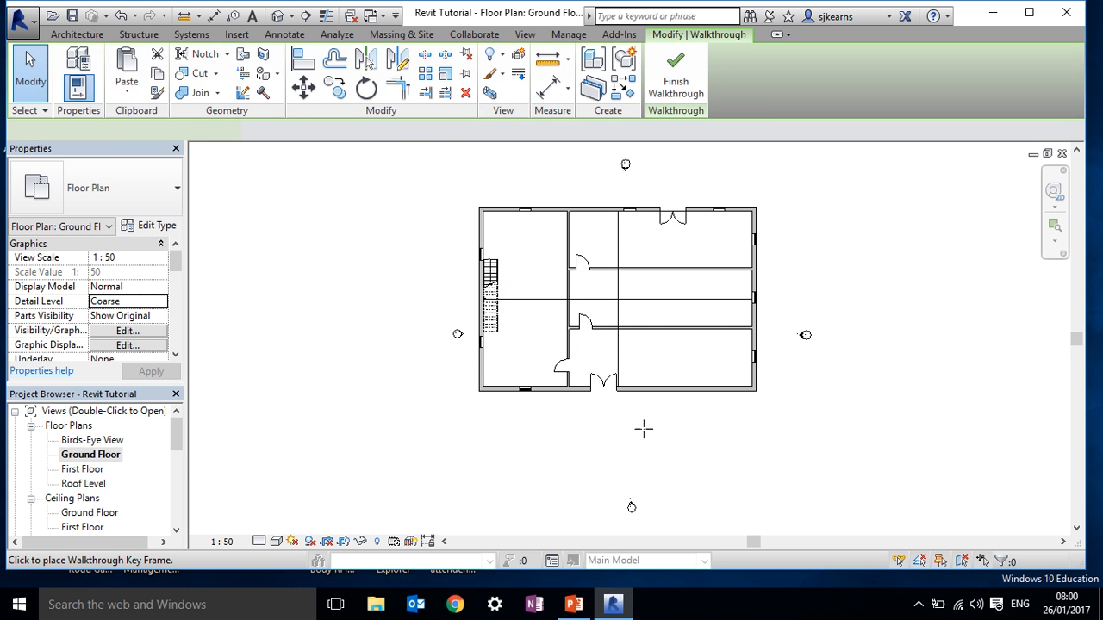
click(594, 478)
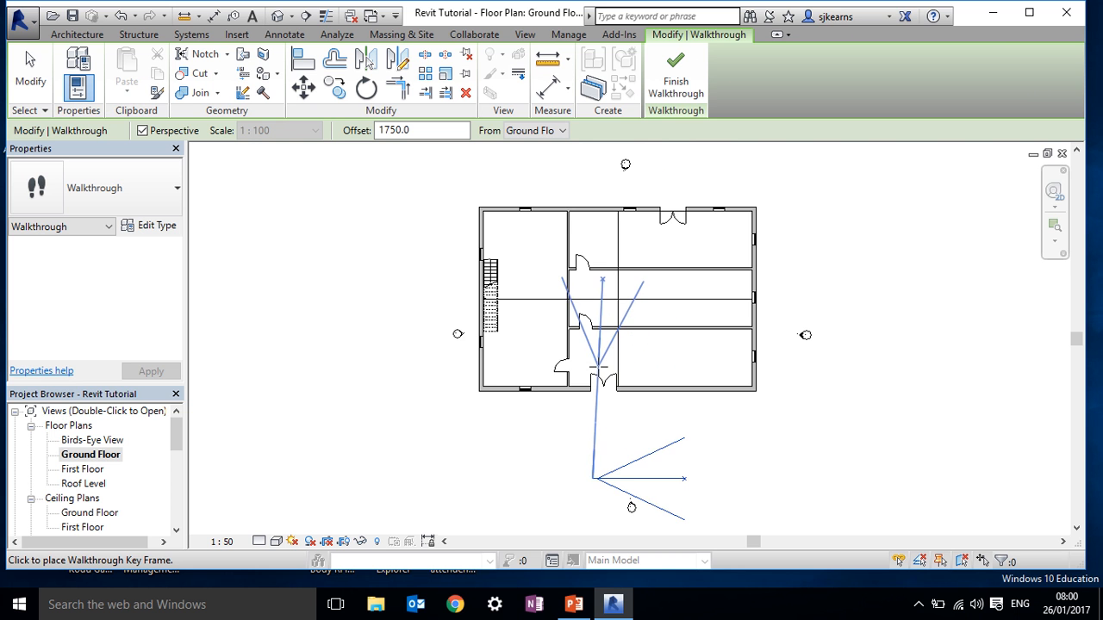
click(601, 368)
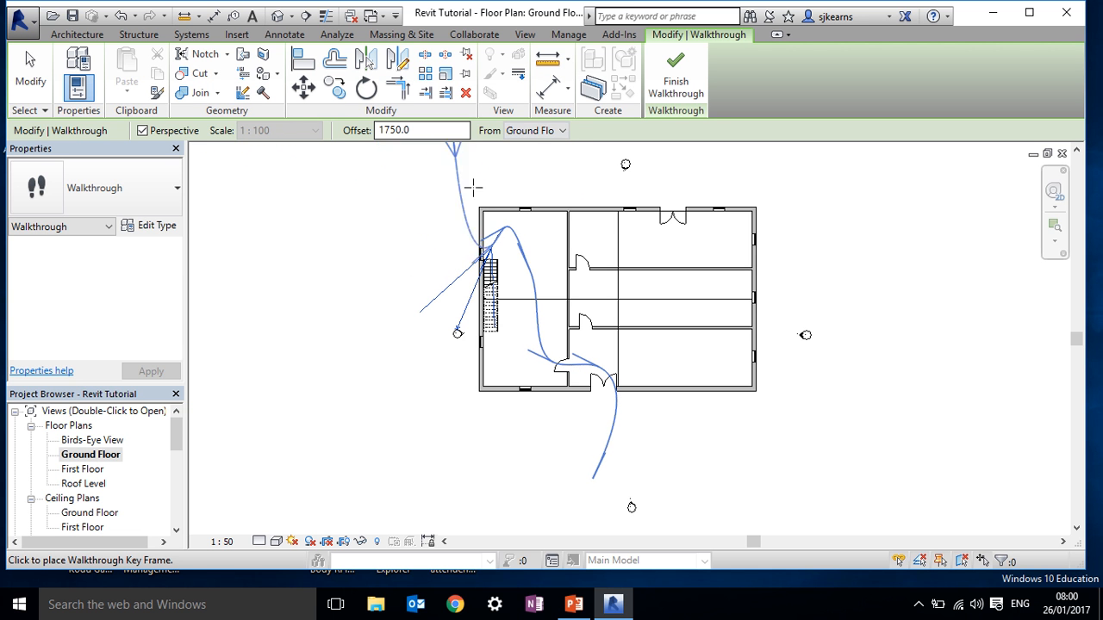
click(561, 131)
click(545, 158)
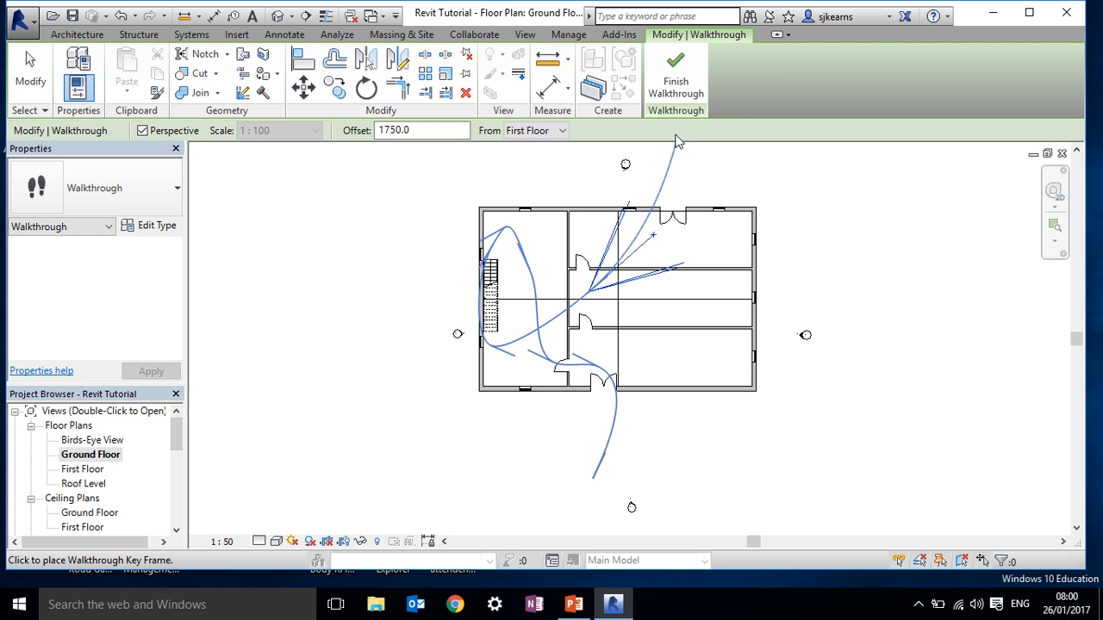
click(687, 96)
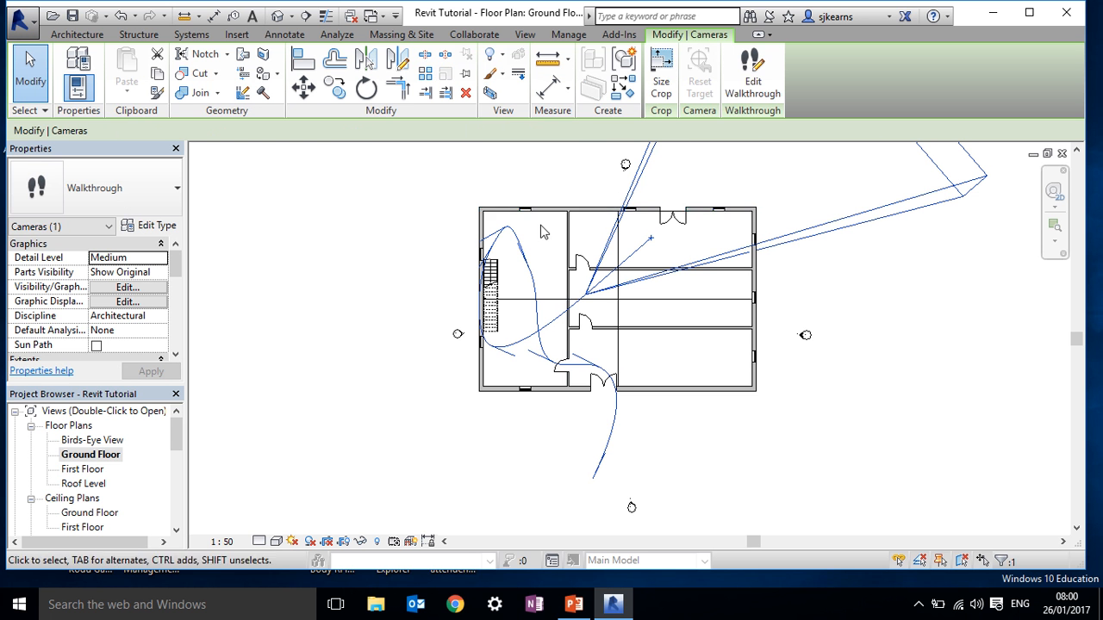
Open the second walkthrough's perspective view for editing, and play it from the first key frame.
click(753, 73)
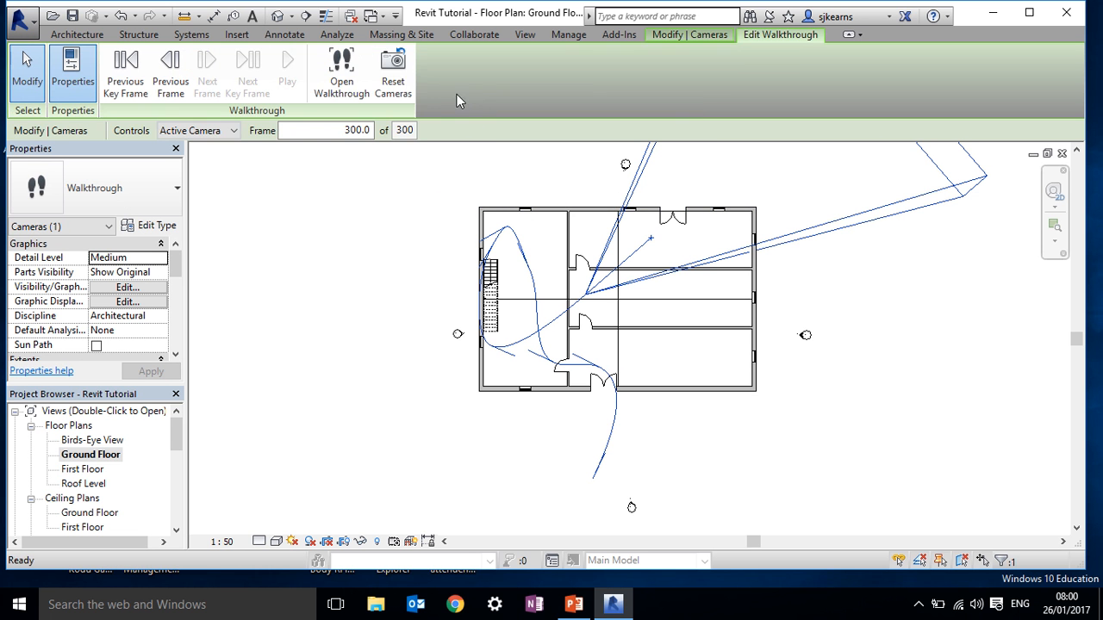
click(360, 81)
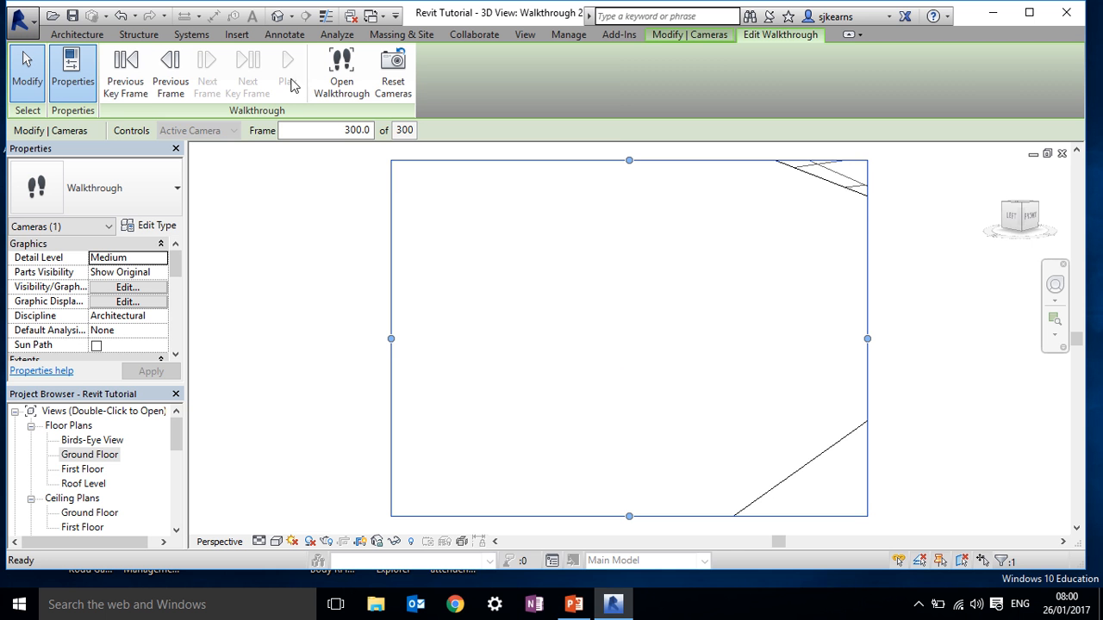
click(131, 67)
click(131, 68)
click(131, 67)
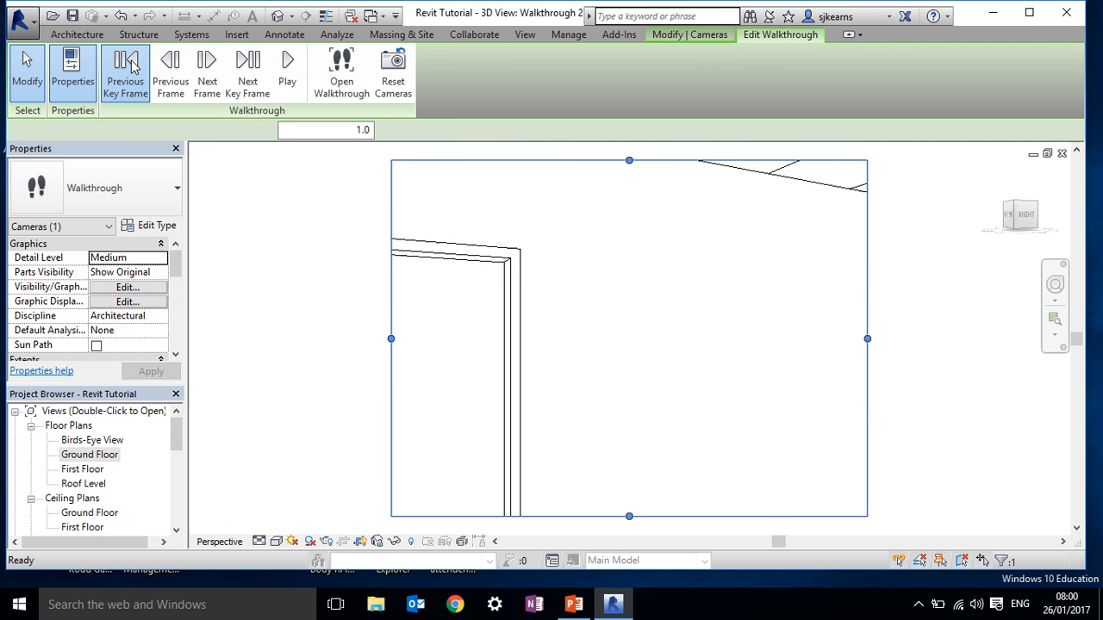
click(290, 69)
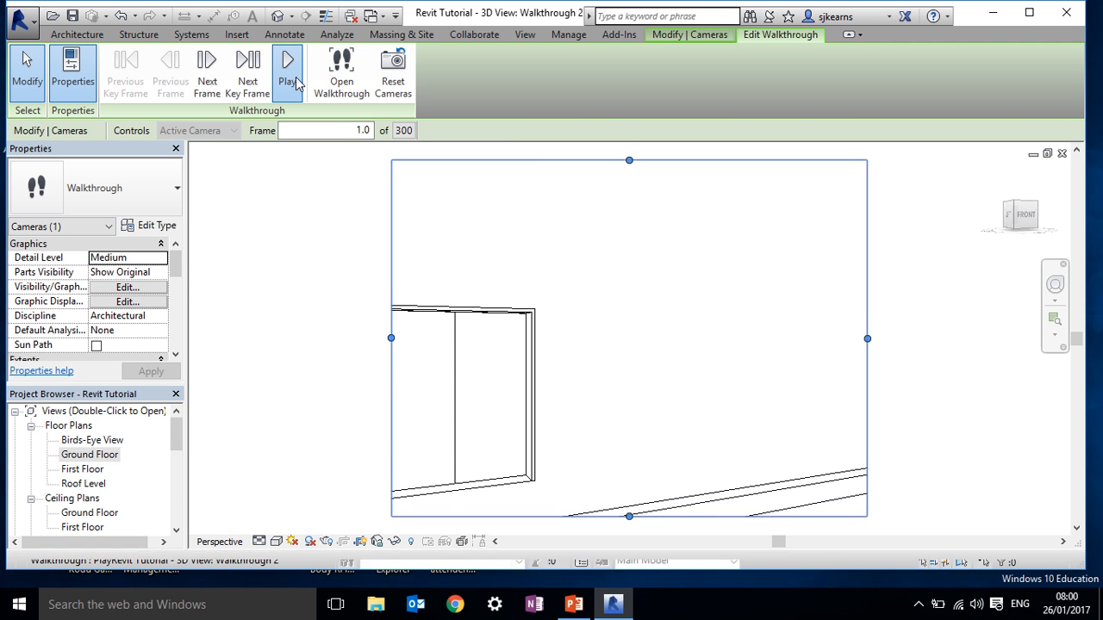
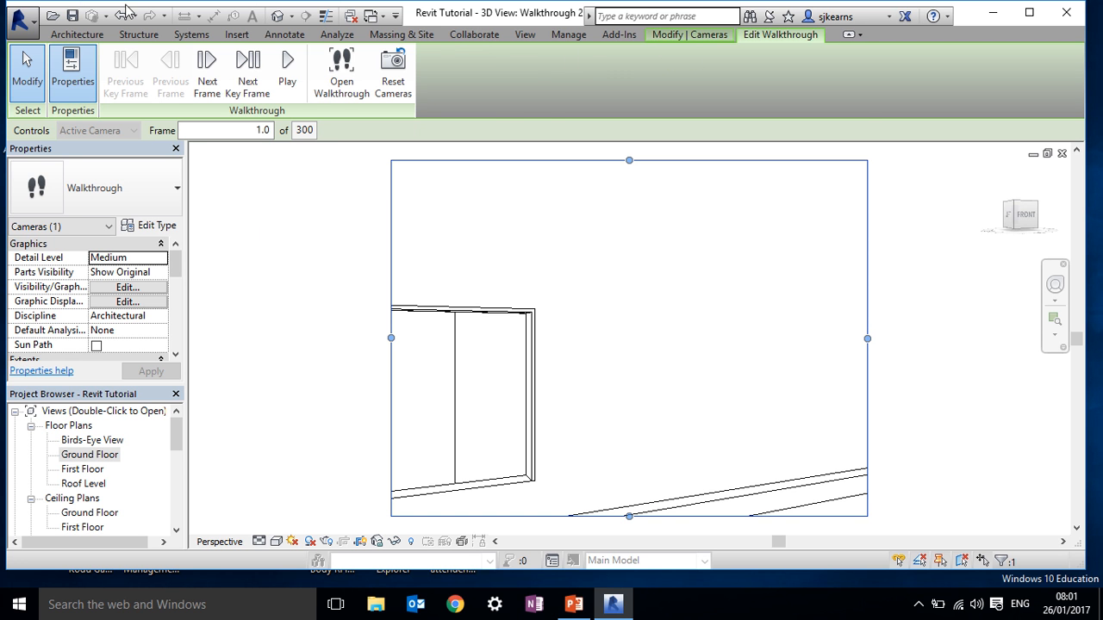
Return to the Ground Floor plan, clear the selection, and start loading a family from the library.
click(235, 34)
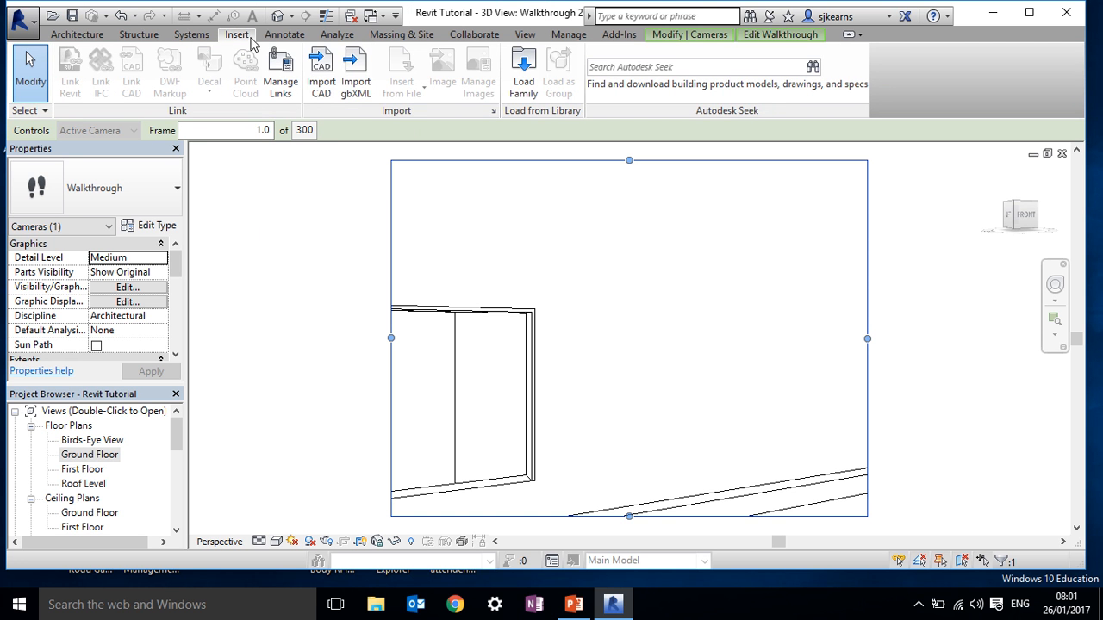
double_click(82, 456)
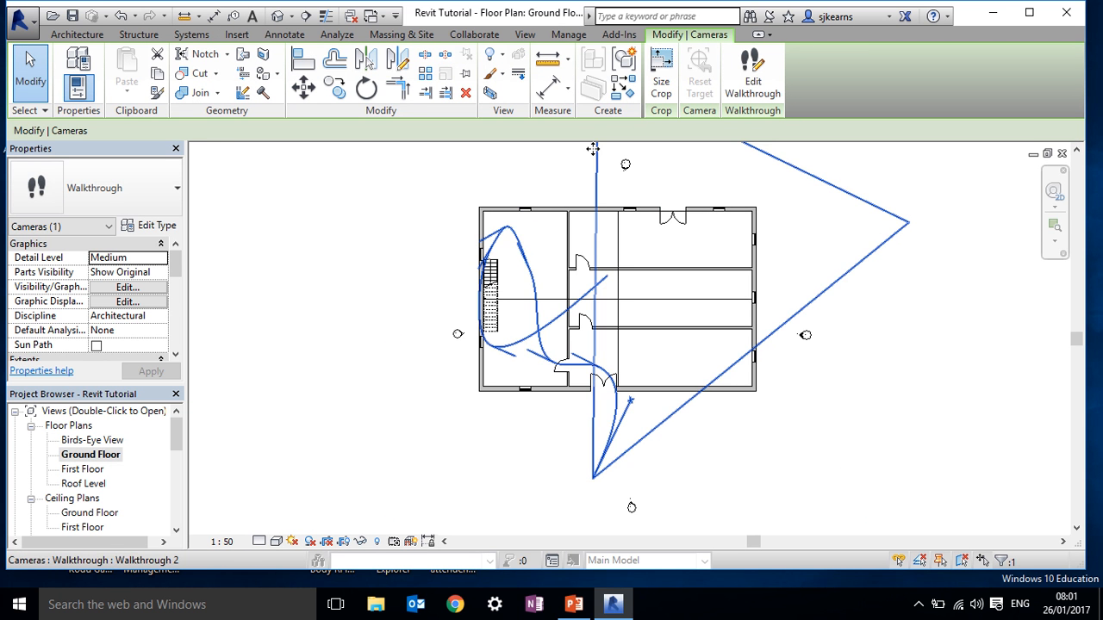
key(Escape)
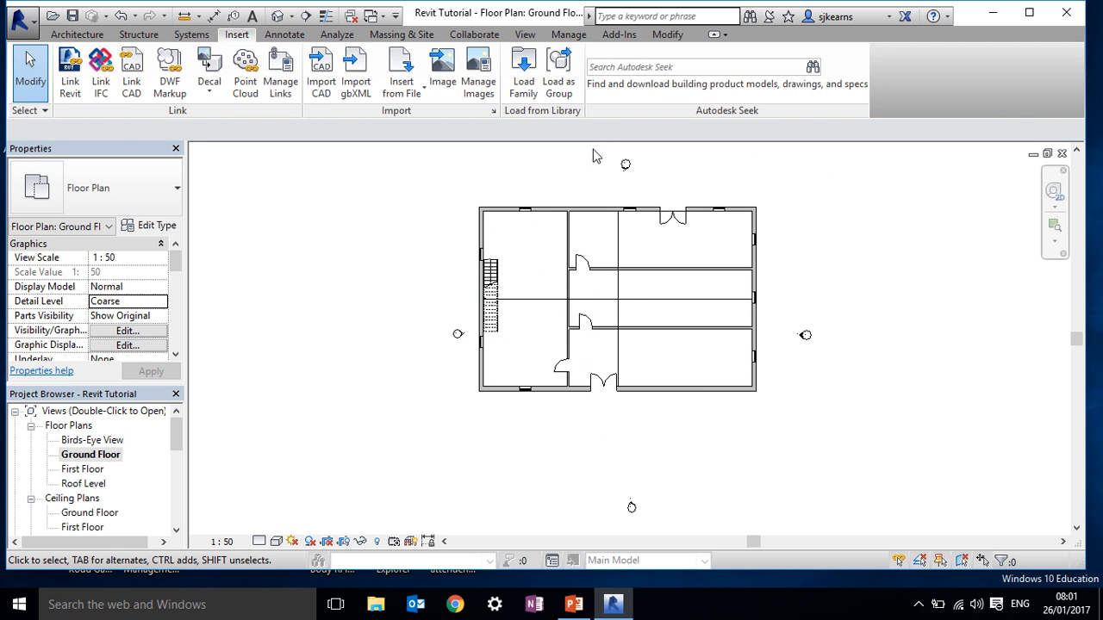
click(523, 81)
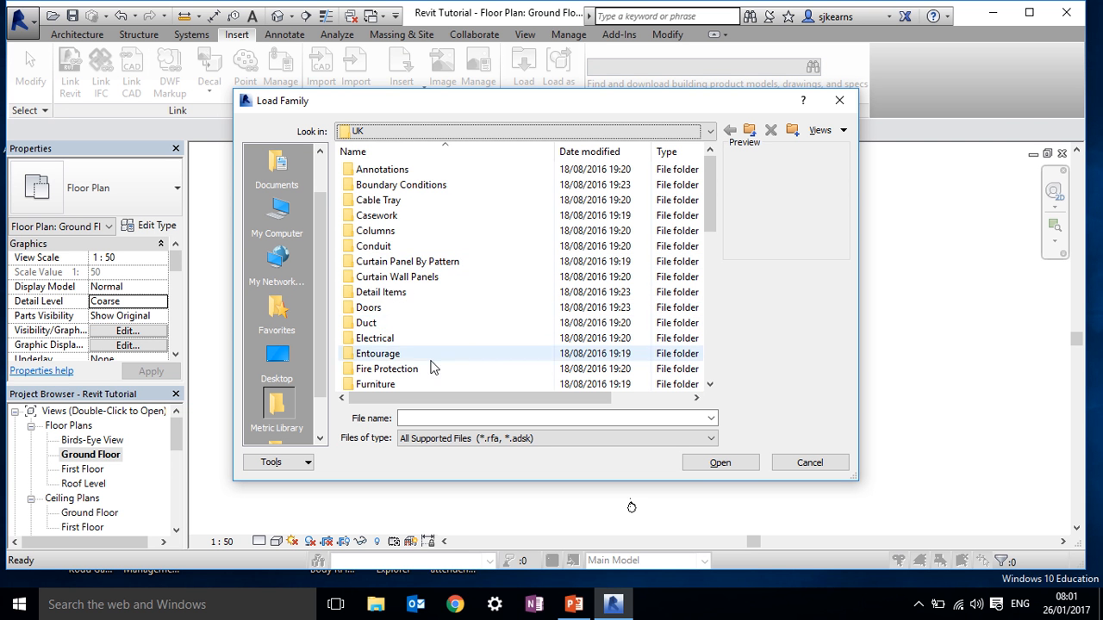
Look through the category folders of the UK family library.
scroll(404, 364, down, 1)
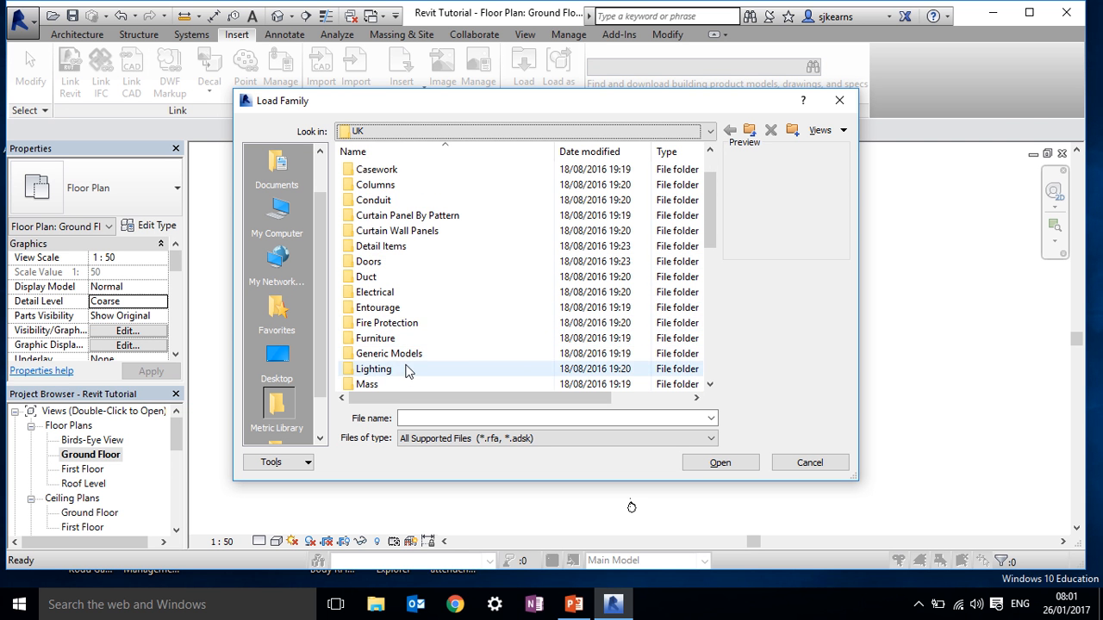
scroll(439, 338, down, 1)
scroll(436, 343, down, 2)
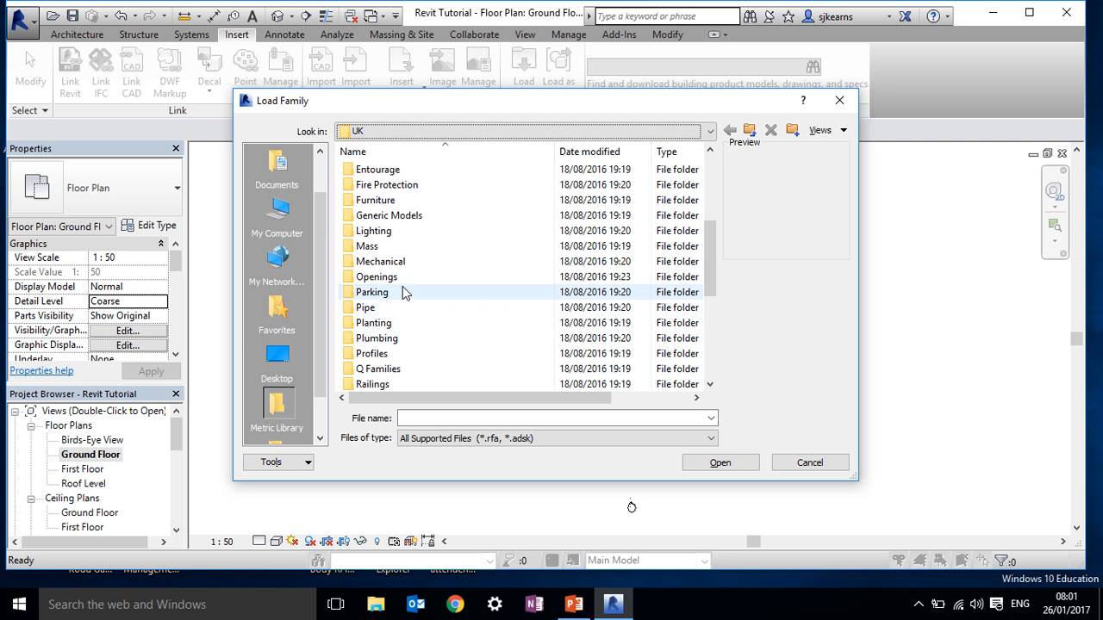
scroll(402, 348, down, 4)
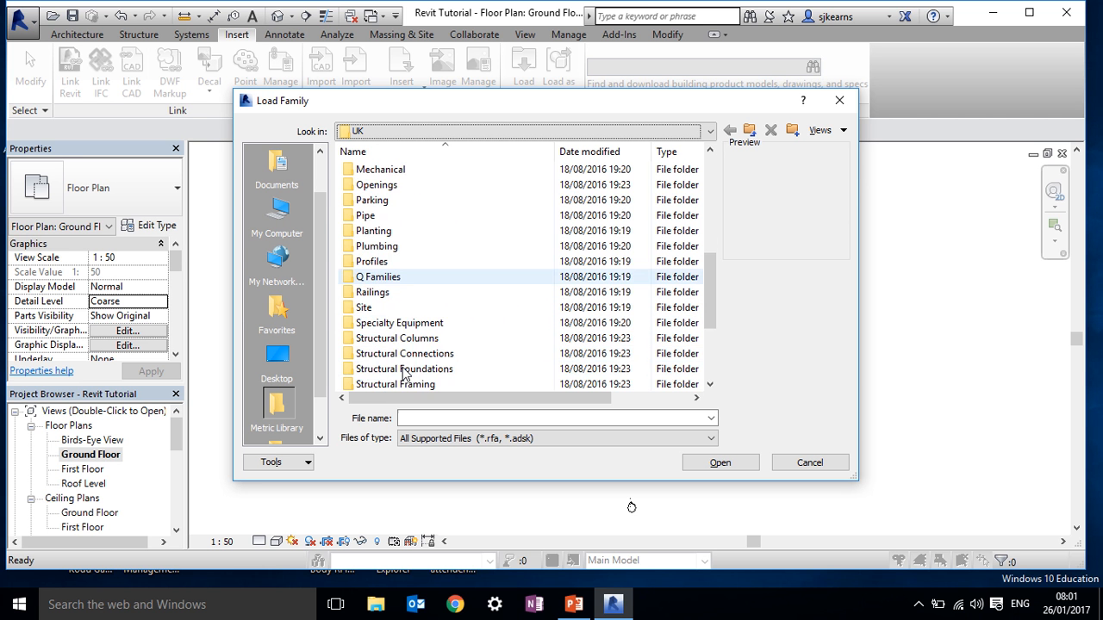
scroll(405, 244, up, 3)
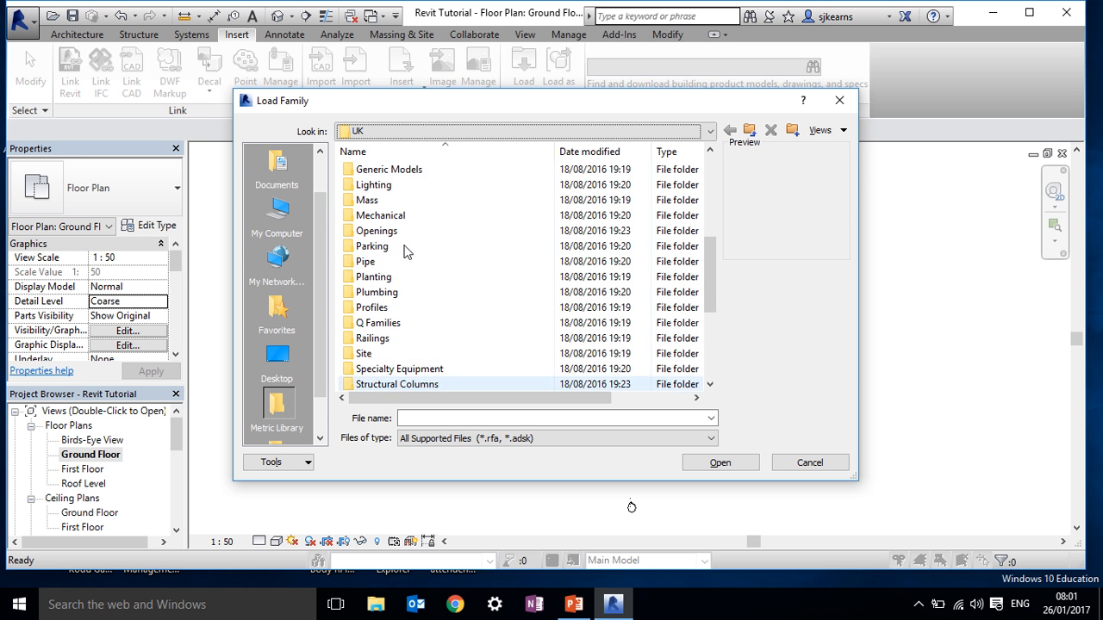
scroll(412, 255, down, 4)
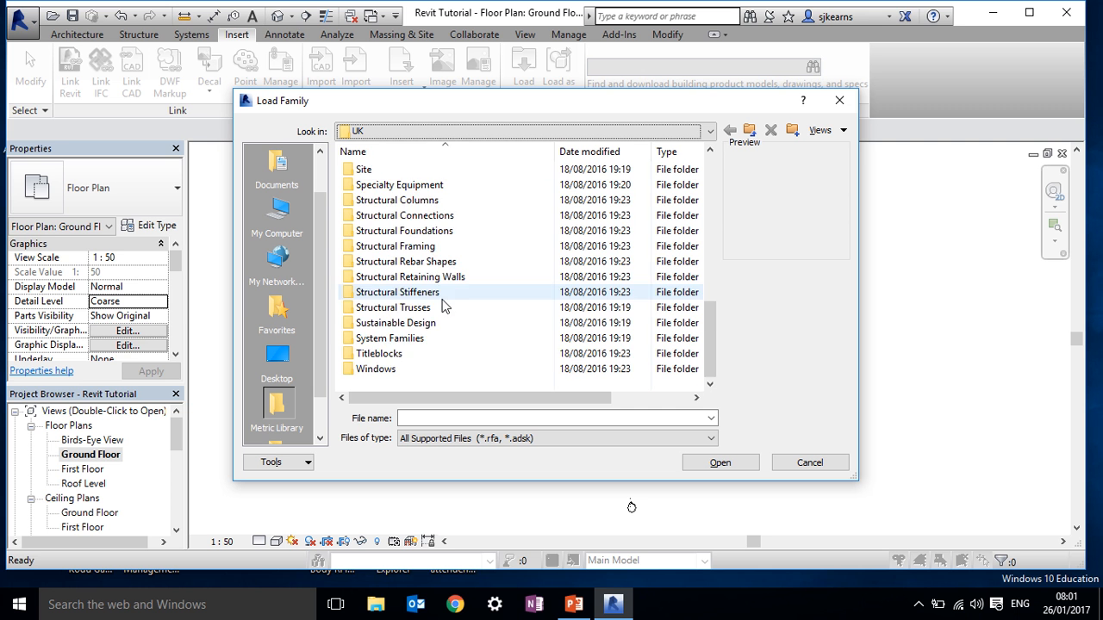
scroll(440, 306, up, 6)
scroll(441, 301, up, 3)
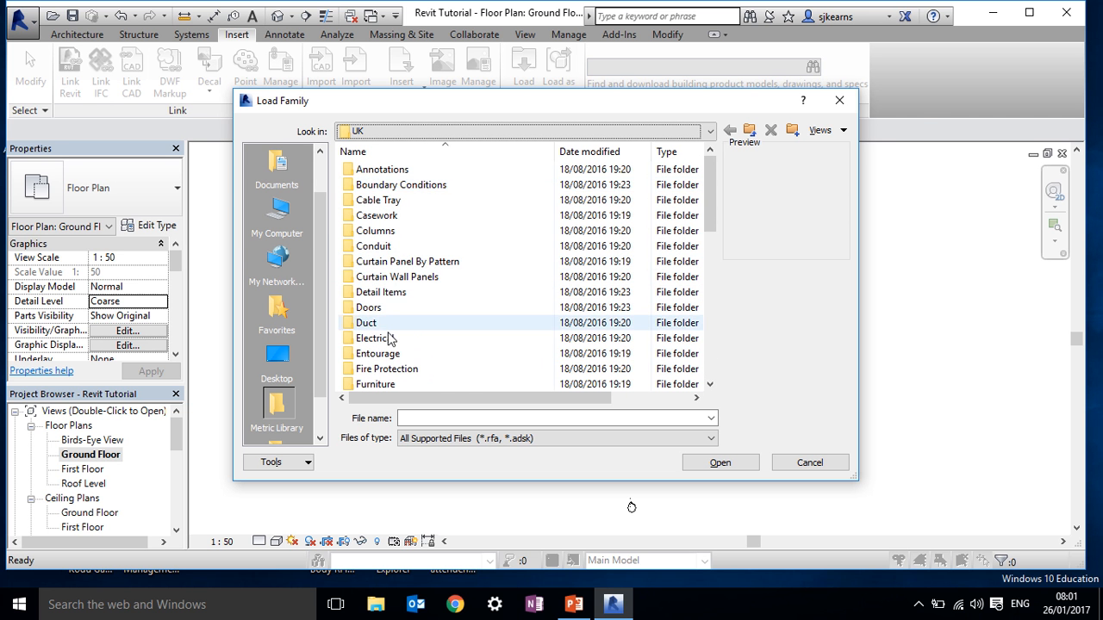
scroll(399, 339, down, 3)
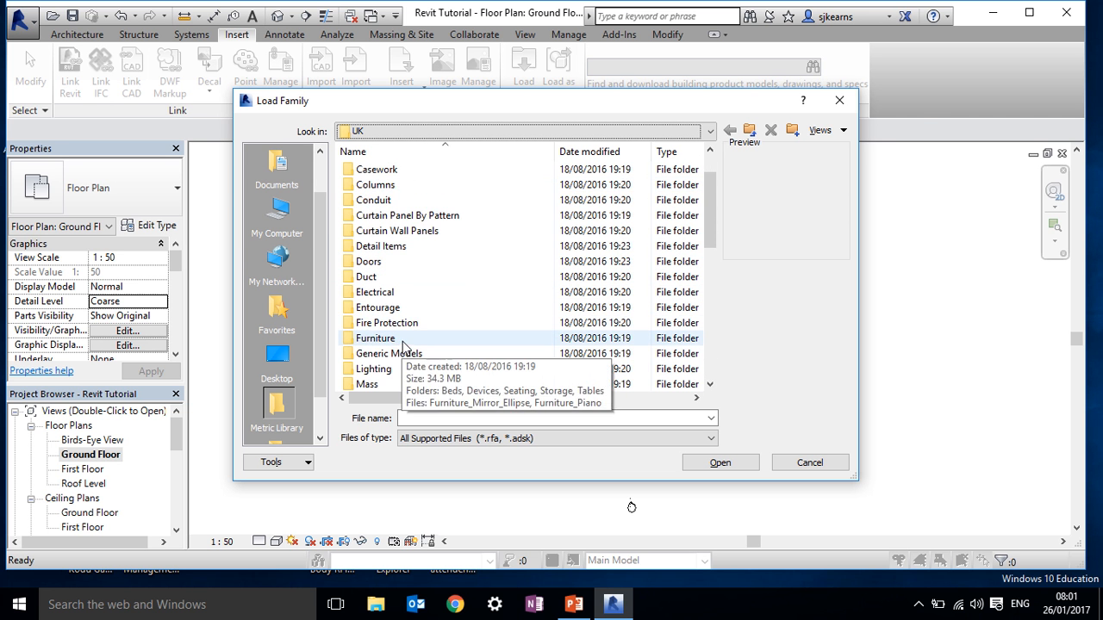
Load the Furniture_Chair_Desk_1 family from the library's Furniture > Seating folder.
double_click(402, 340)
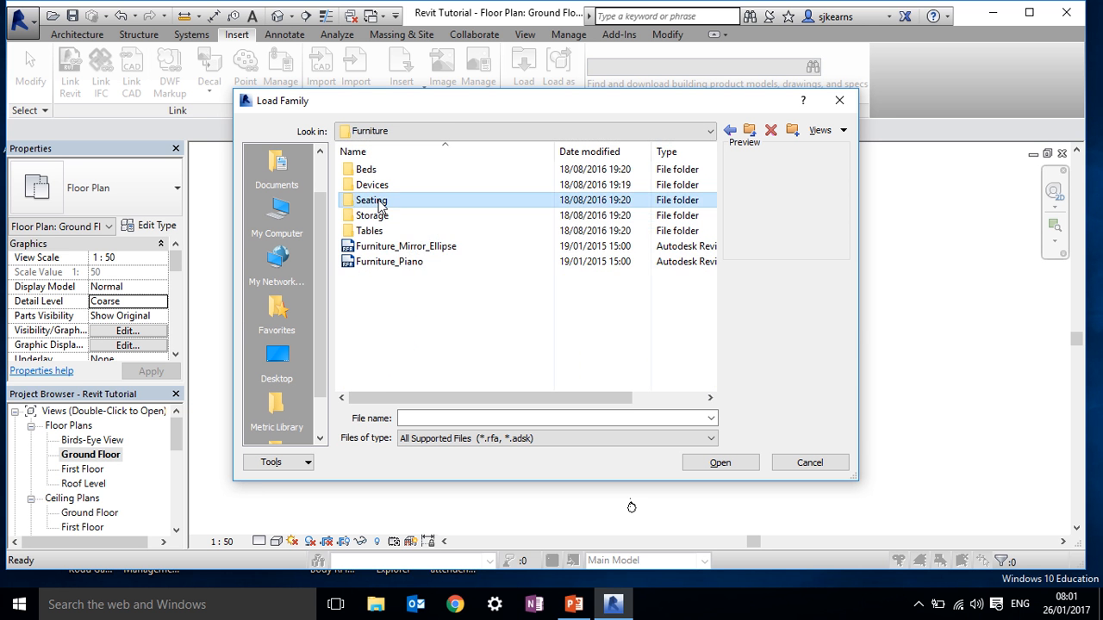
double_click(379, 202)
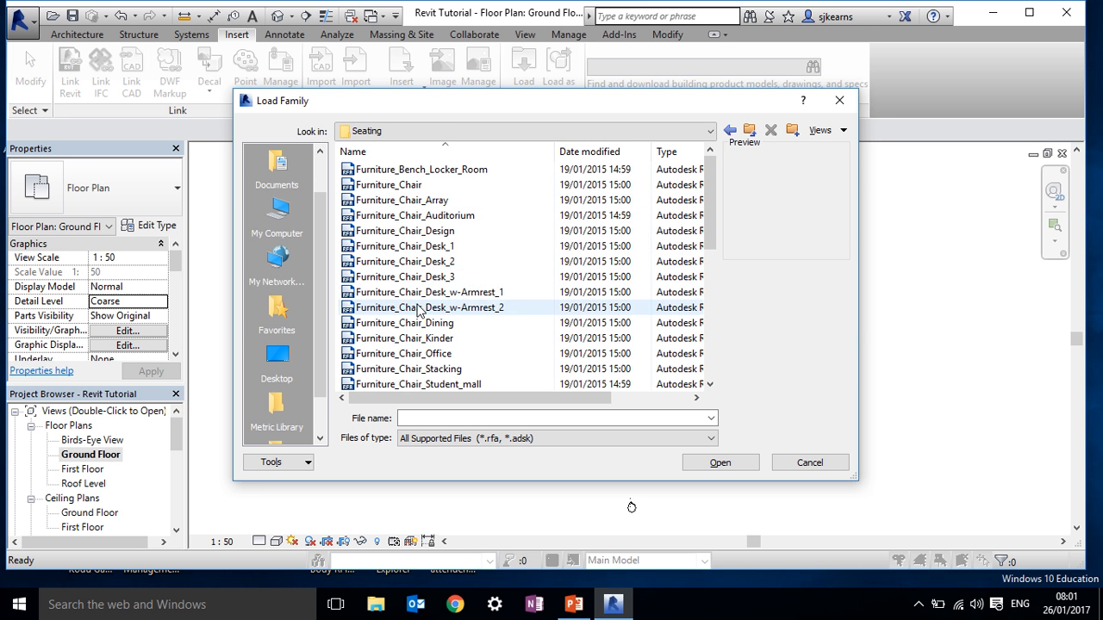
click(424, 249)
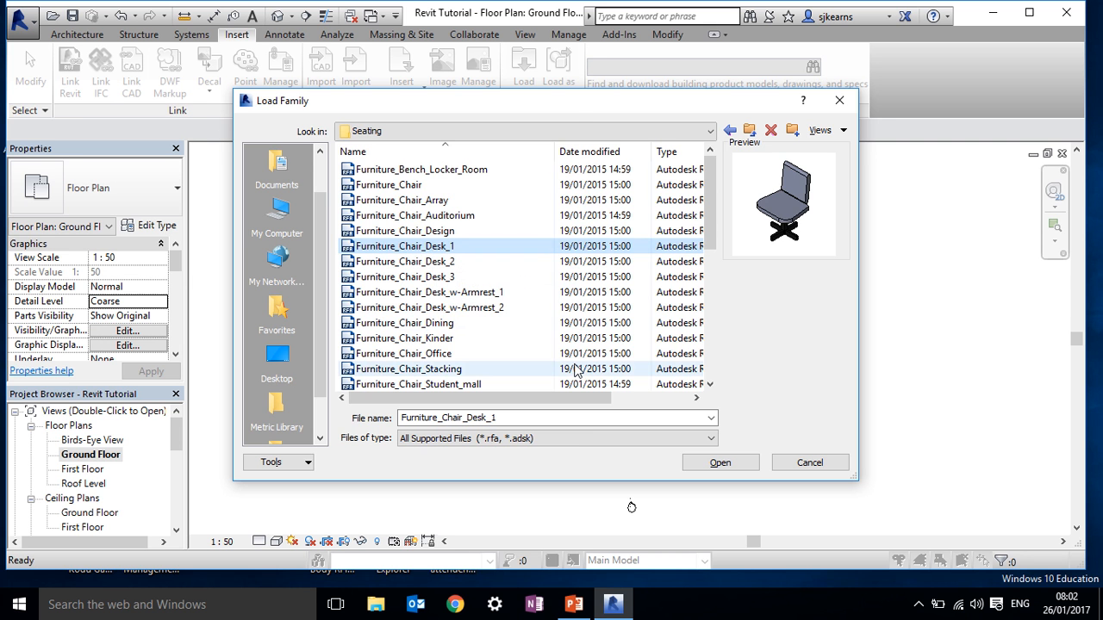
click(704, 466)
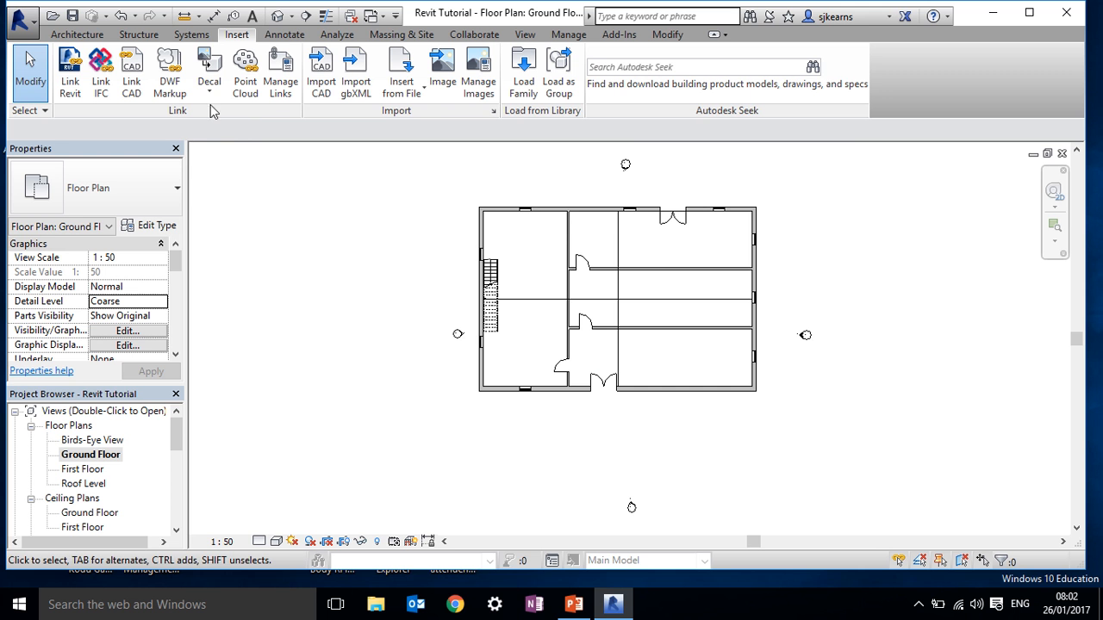
Place four Furniture_Chair_Desk_1 chairs, staggered in two columns, in the stair room on the Ground Floor plan.
click(75, 34)
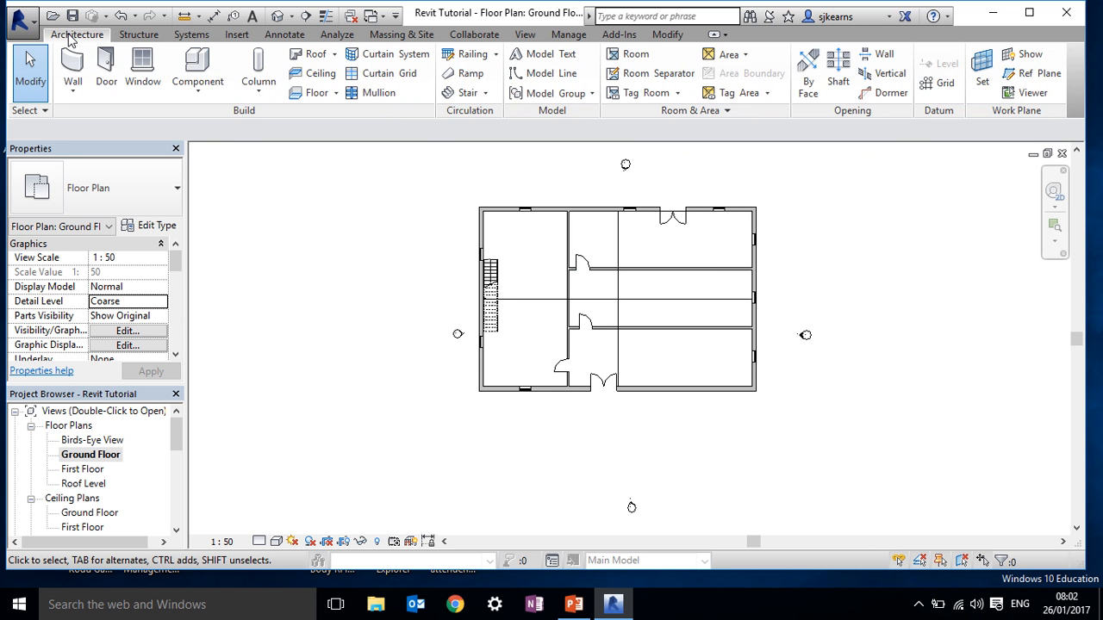
click(212, 89)
click(211, 76)
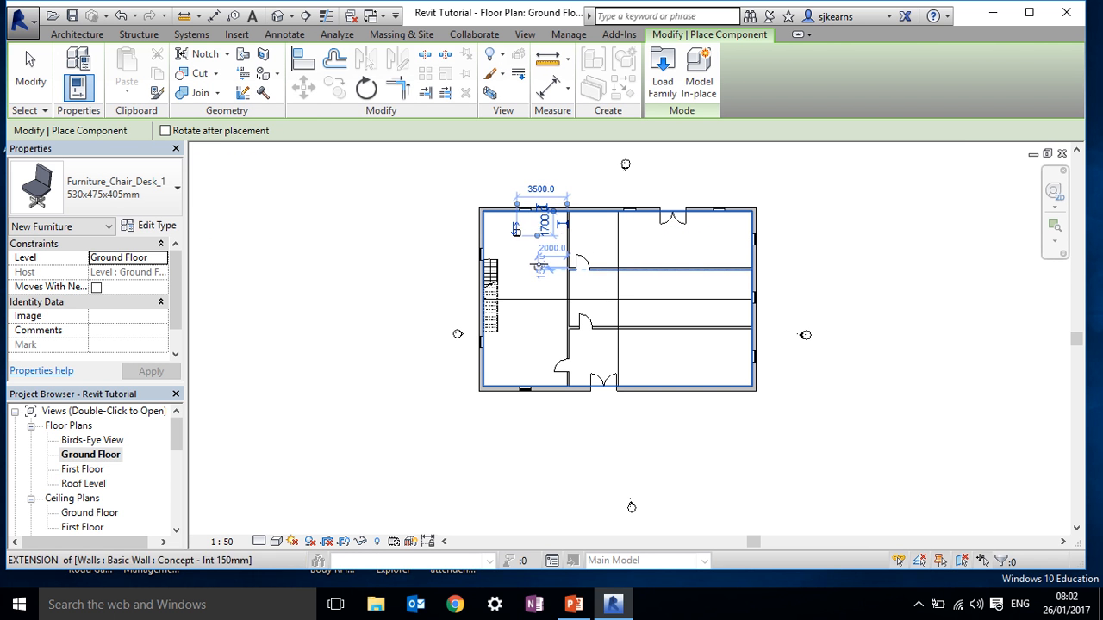
click(520, 298)
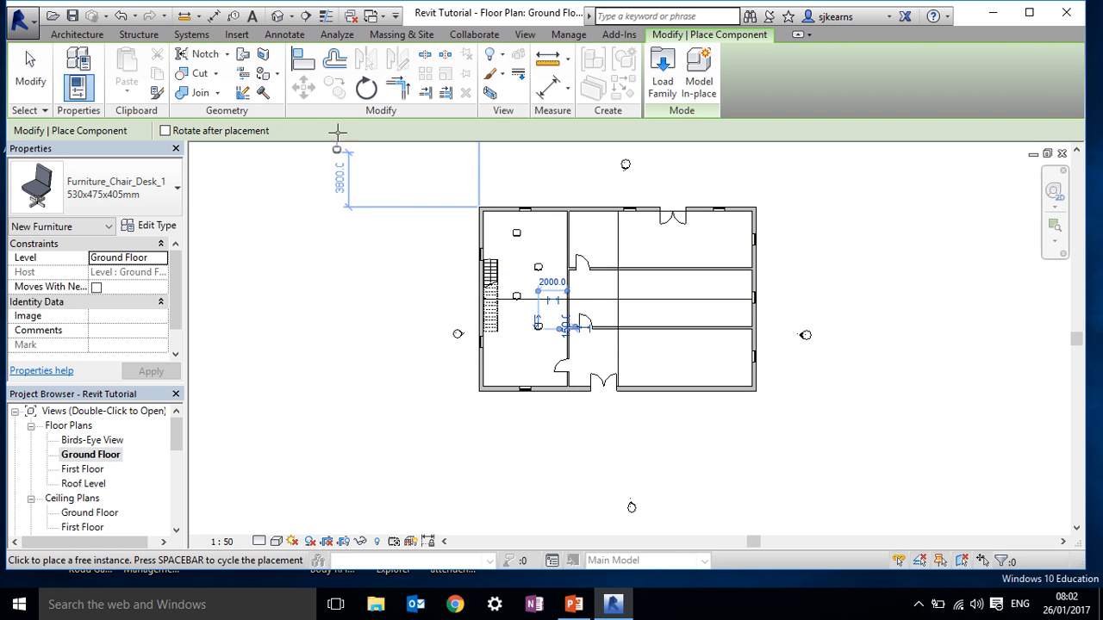
Load the Furniture_Desk family from the library's Furniture > Tables folder.
click(237, 34)
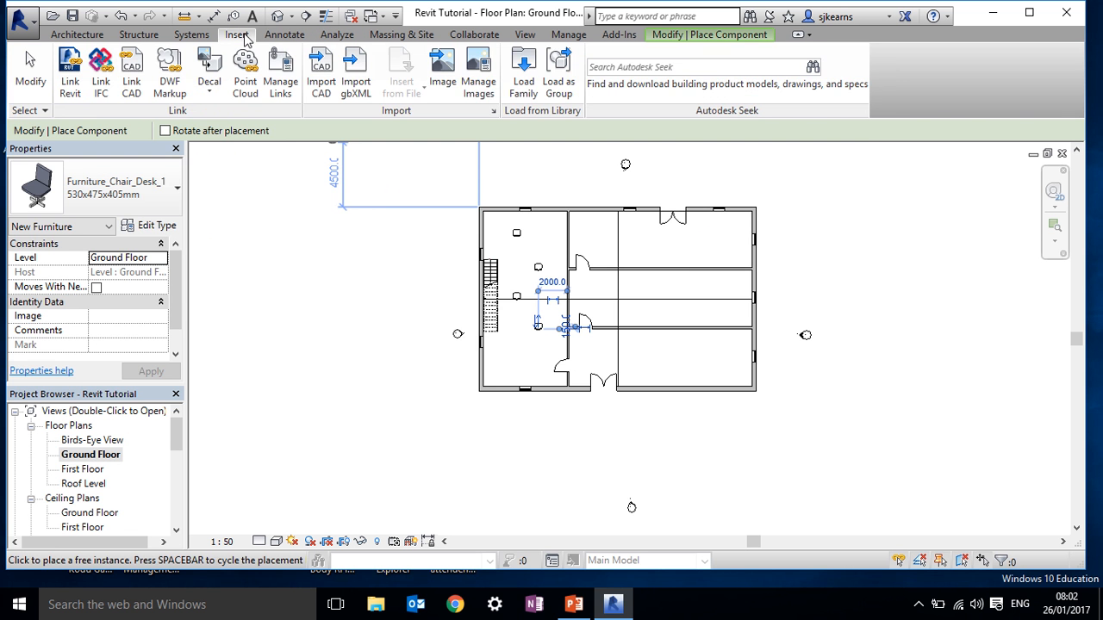
click(523, 70)
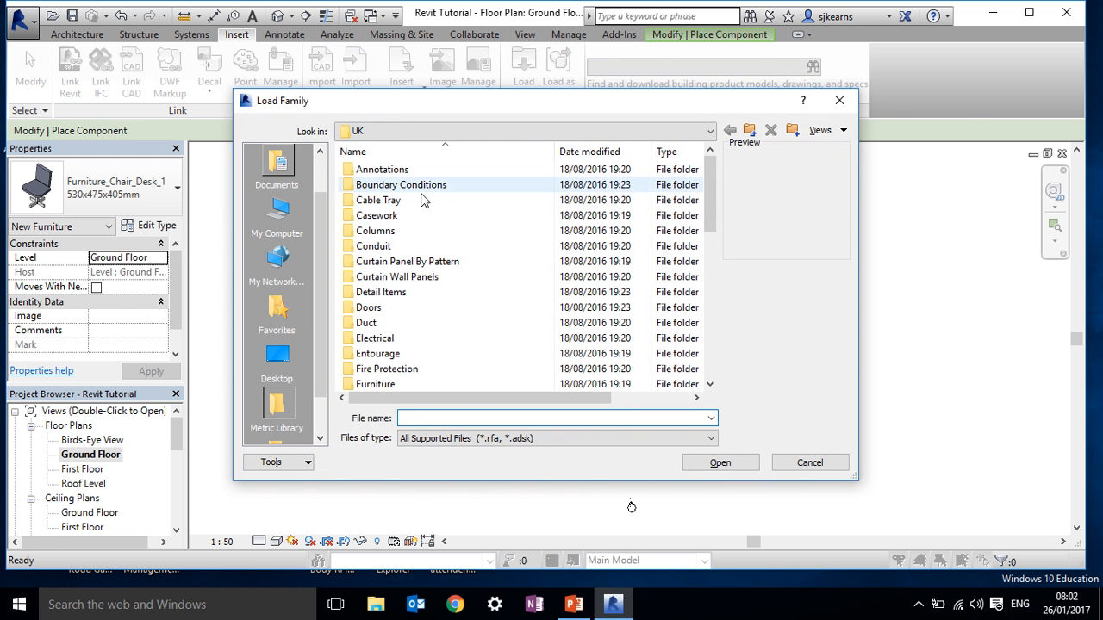
scroll(408, 288, down, 5)
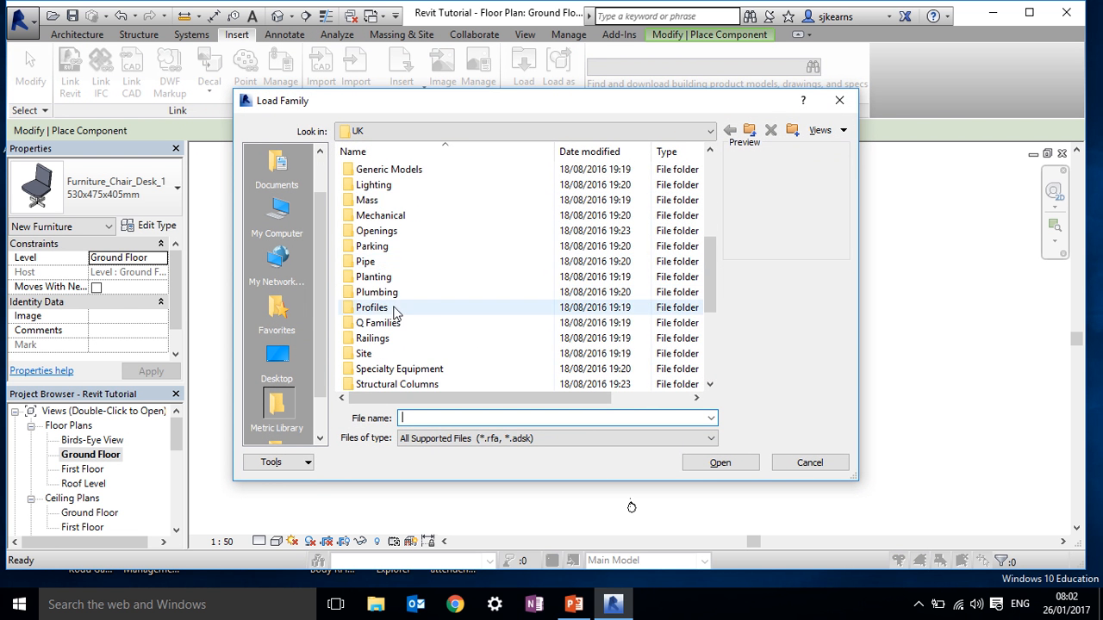
scroll(409, 297, down, 1)
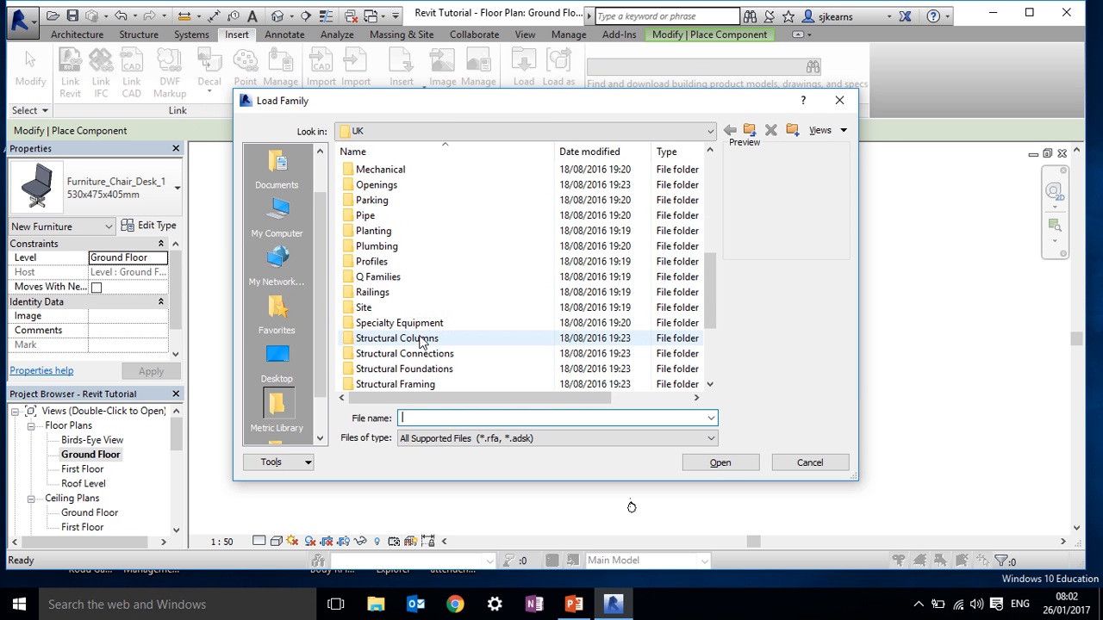
scroll(370, 262, up, 1)
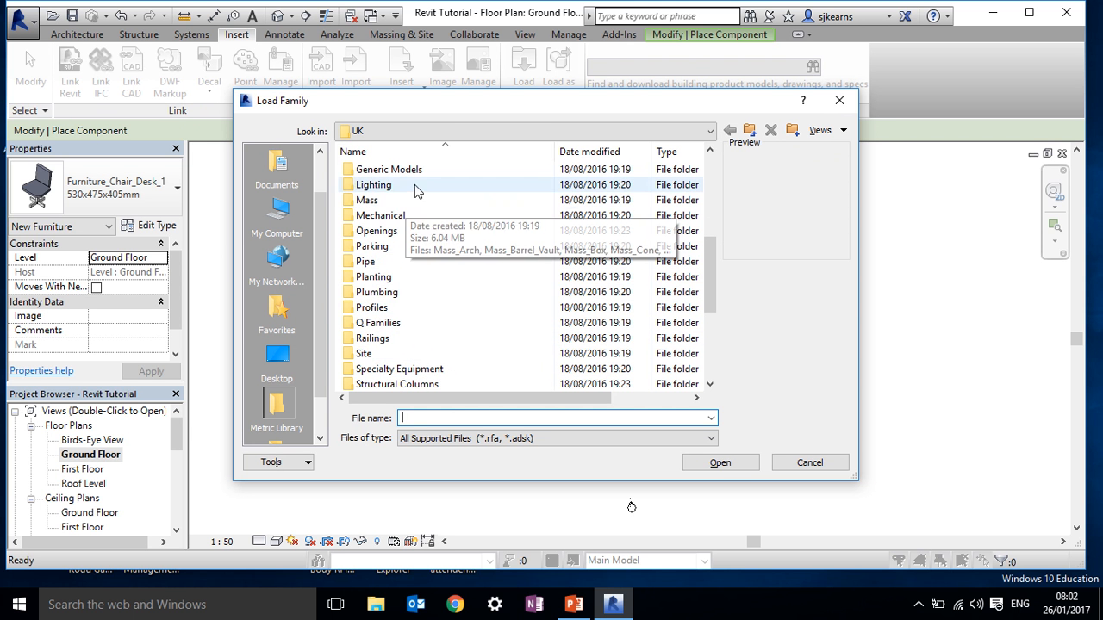
scroll(370, 269, up, 1)
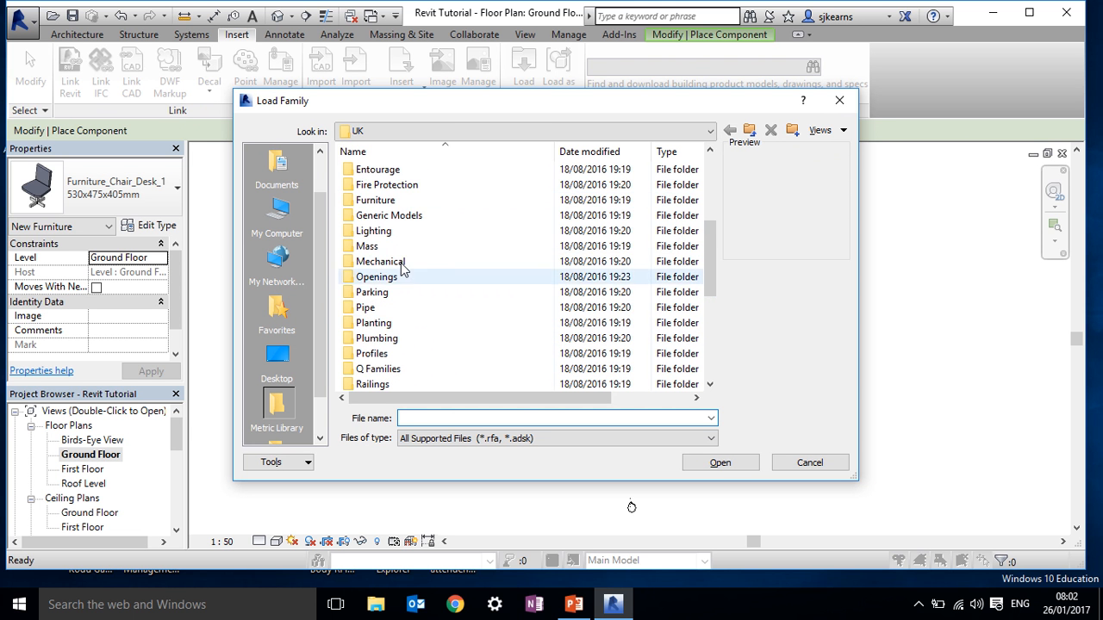
click(379, 200)
double_click(392, 203)
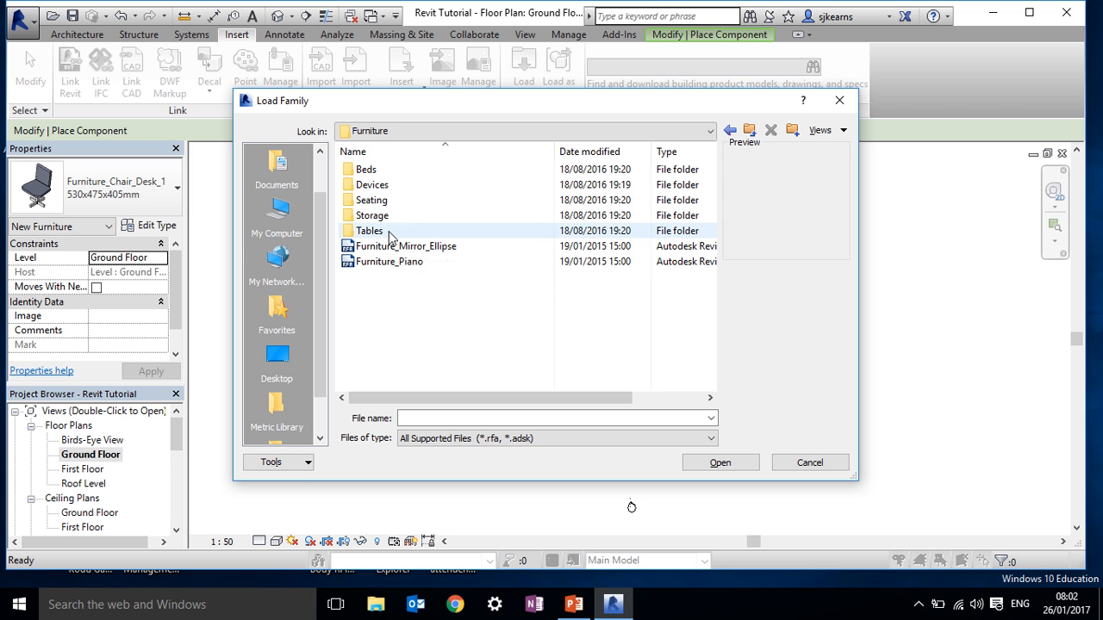
click(389, 235)
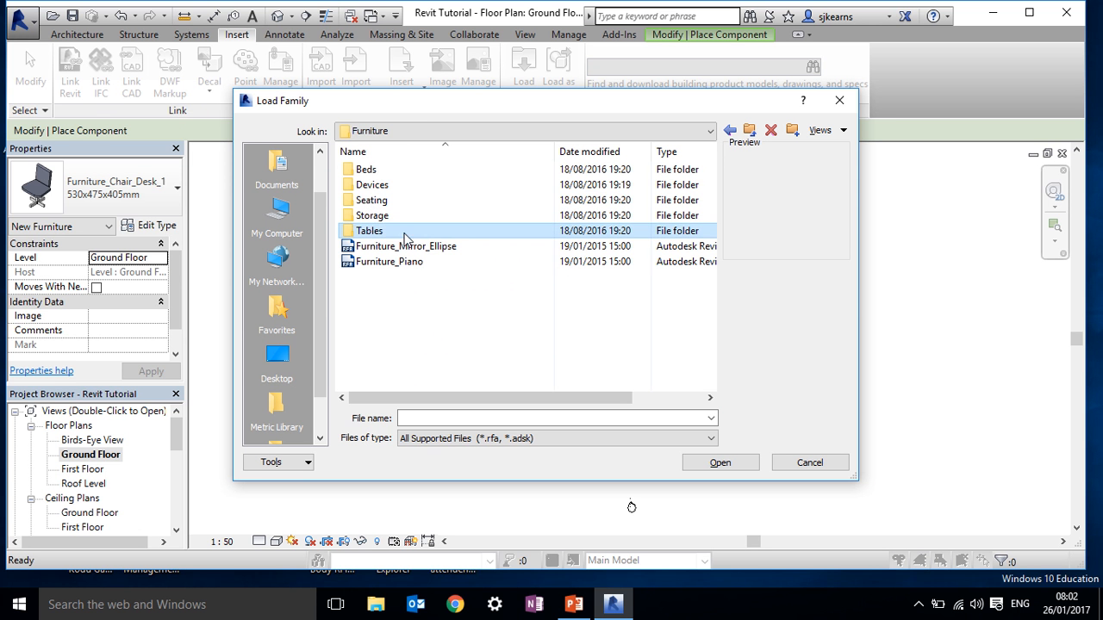
double_click(403, 234)
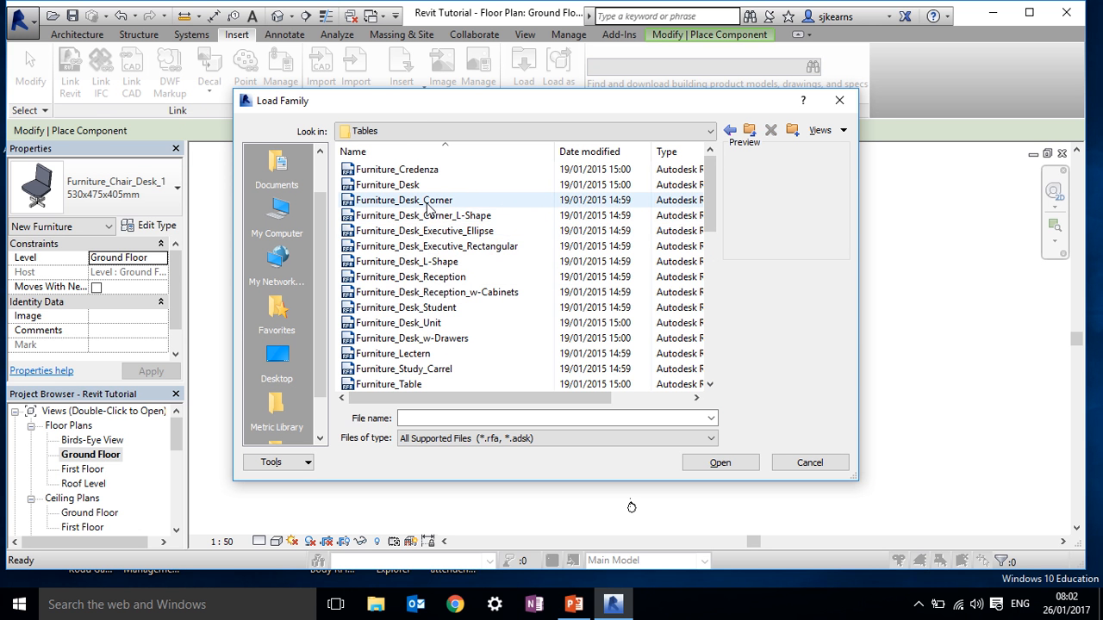
click(417, 186)
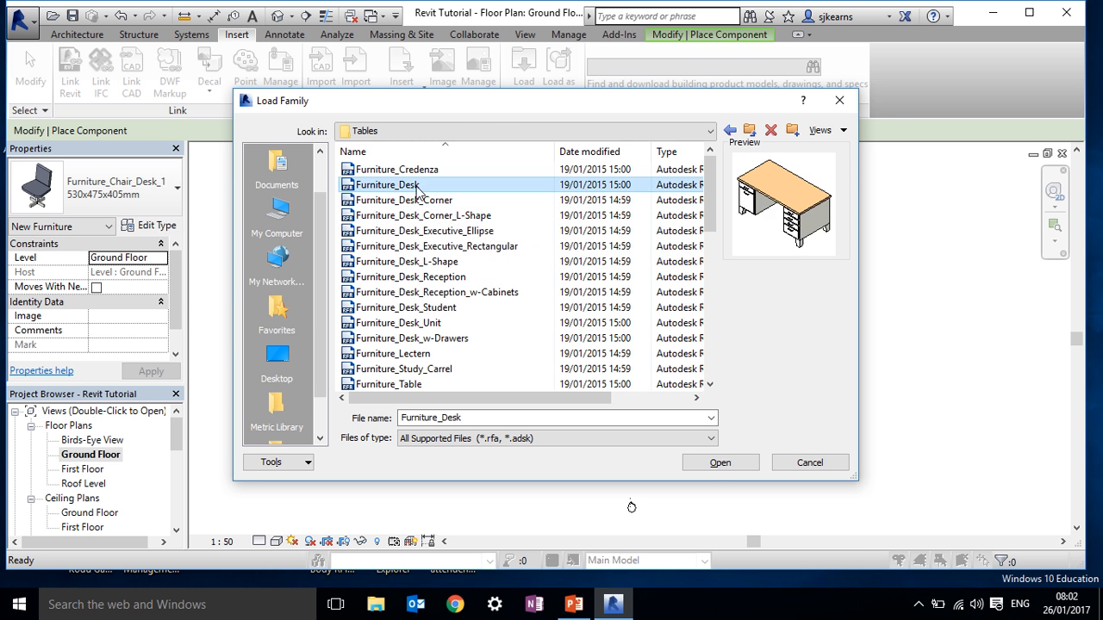
click(712, 466)
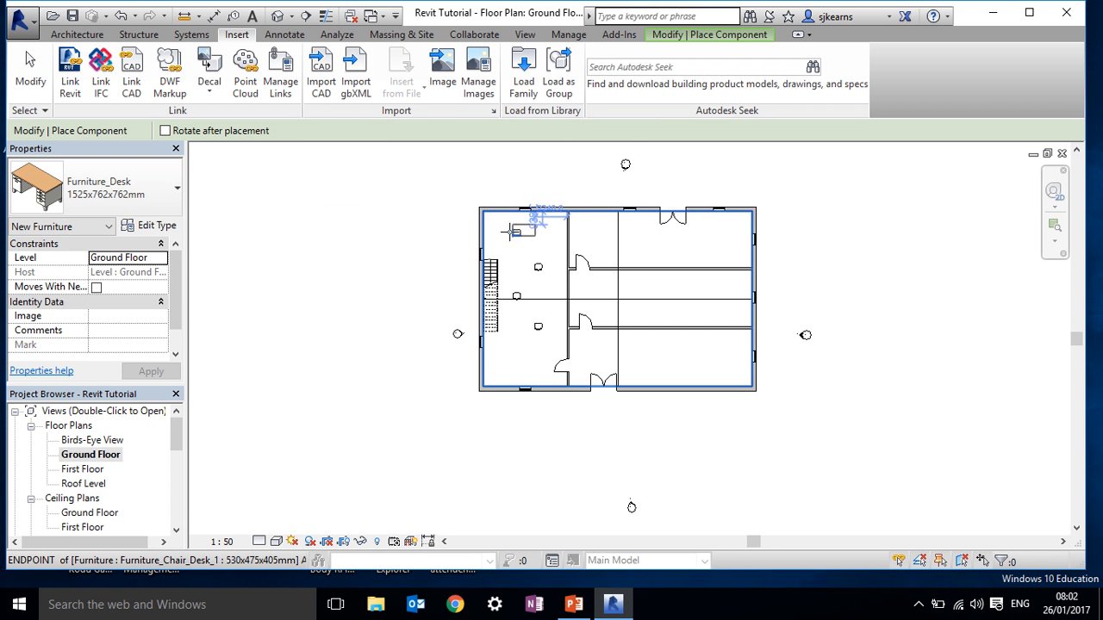
Place four 1525x762x762mm Furniture_Desk desks, one in front of each chair in the stair room, and end the placement.
scroll(511, 231, up, 4)
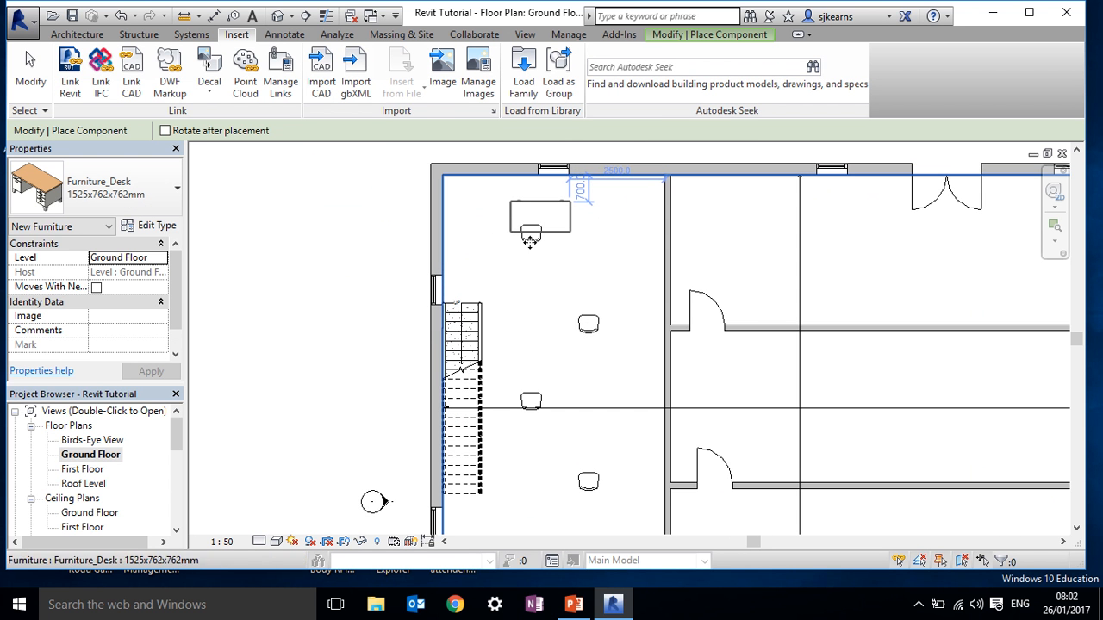
click(530, 242)
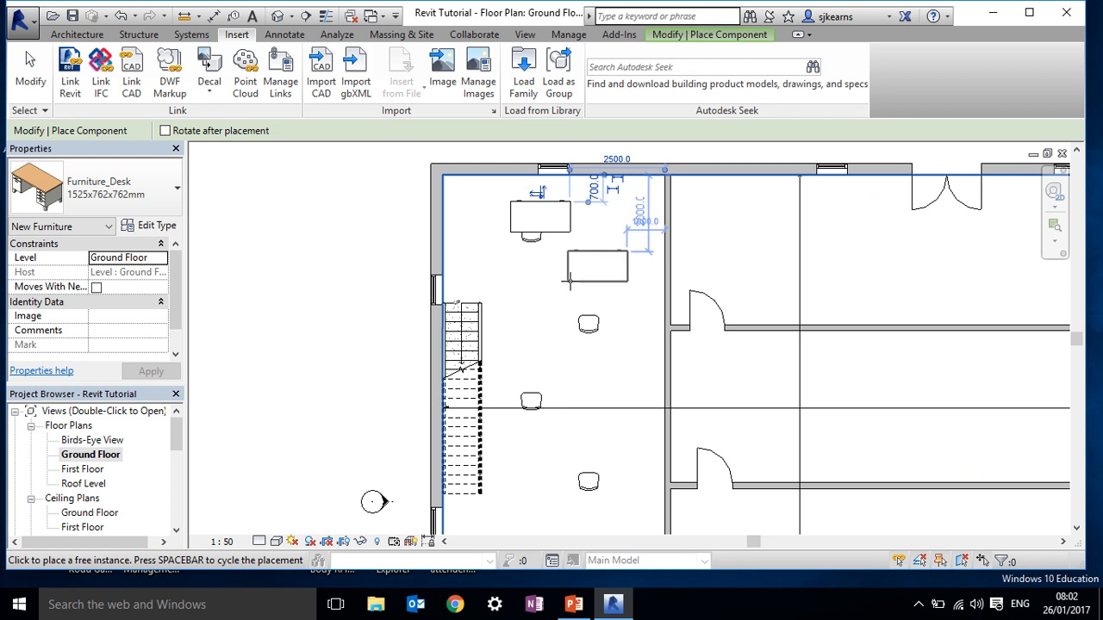
click(511, 388)
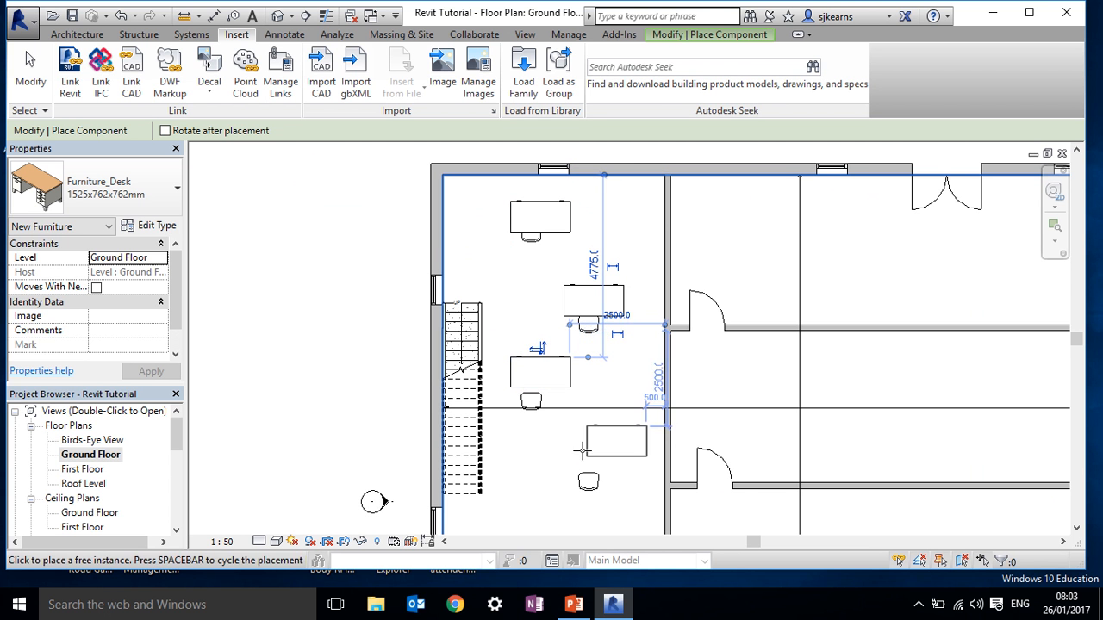
click(568, 476)
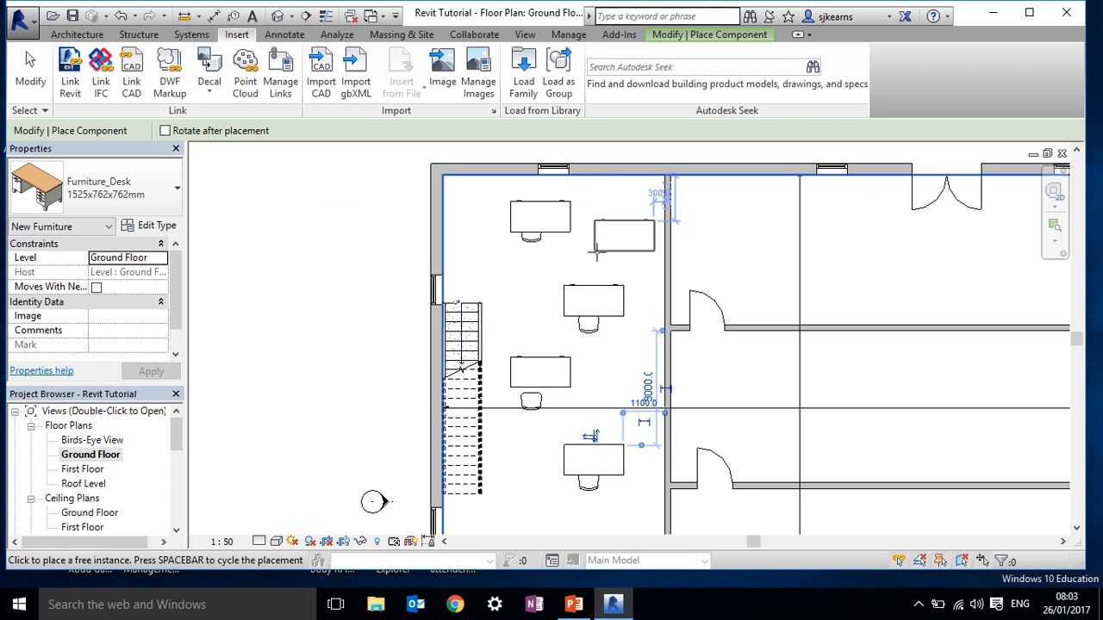
key(Escape)
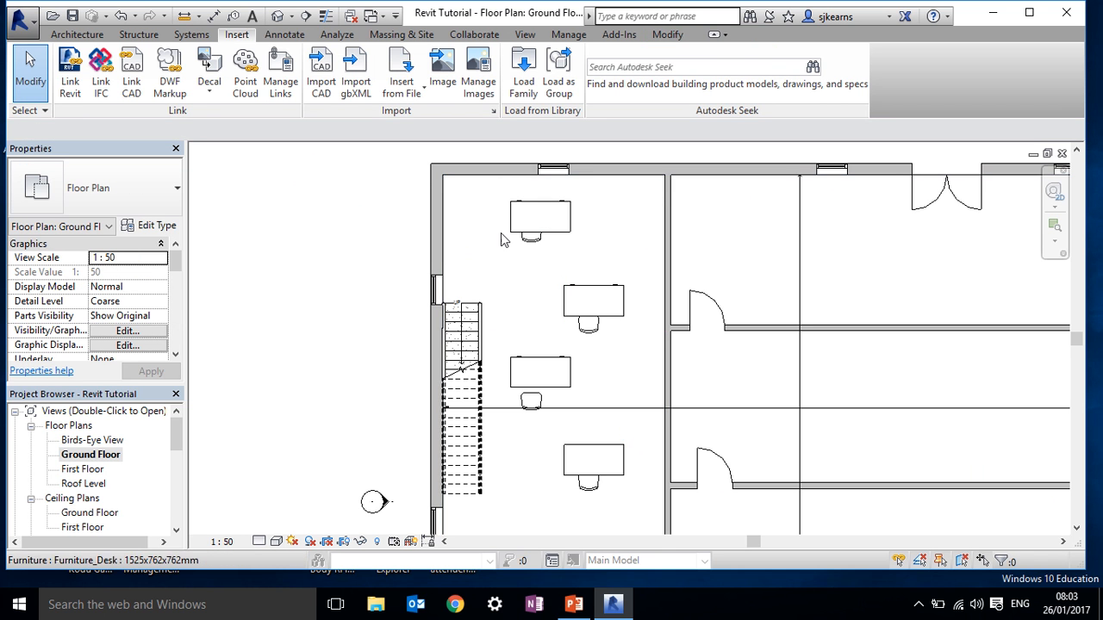